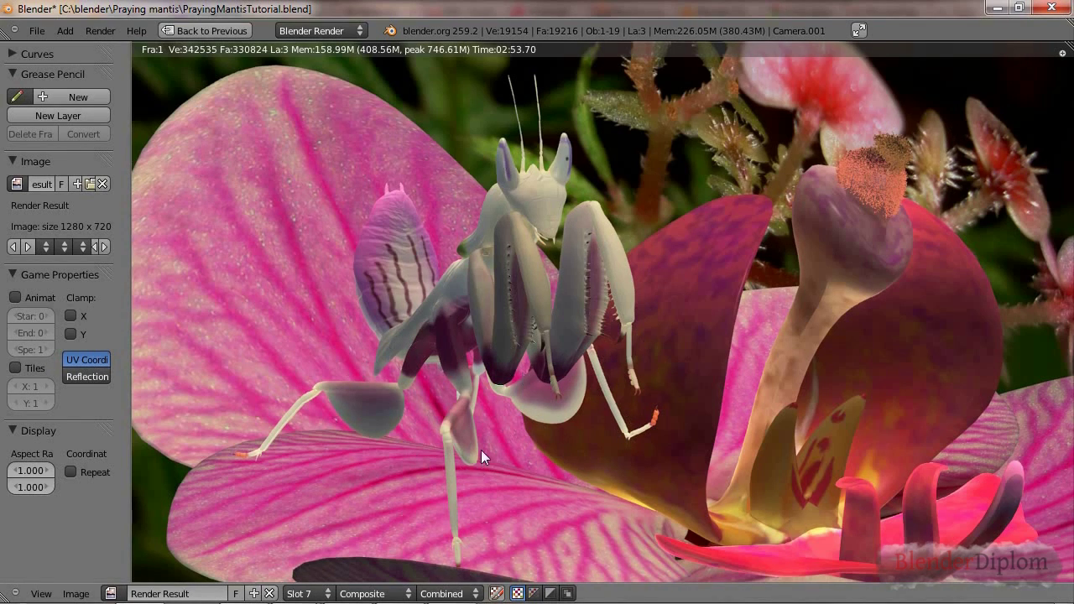
# Leave the full-screen render, select the Point lamp and orbit to an angled view.
pyautogui.press('Escape')
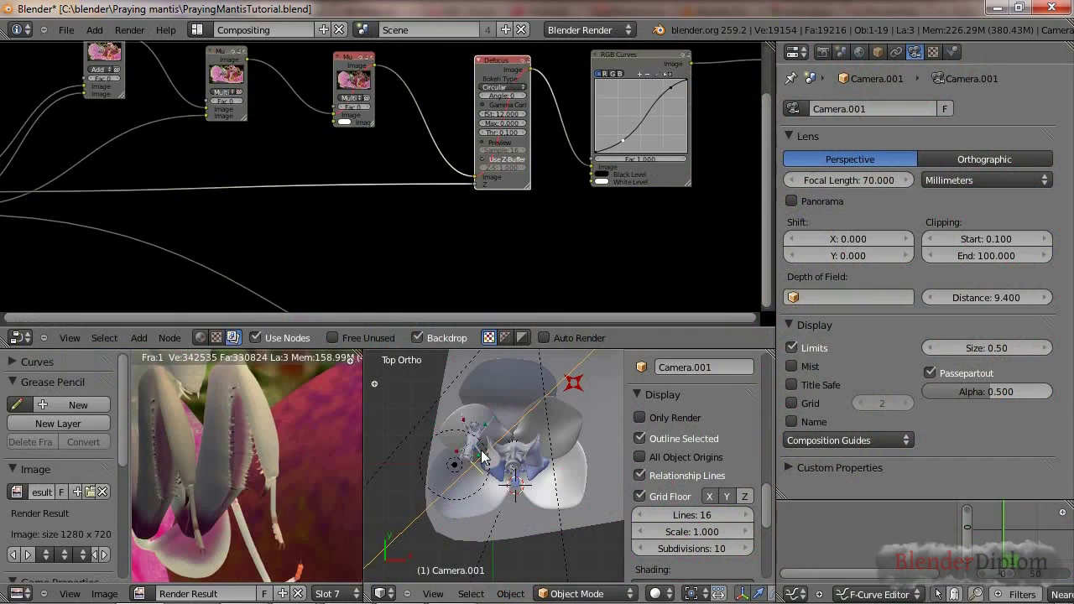
pyautogui.rightClick(427, 451)
pyautogui.moveTo(522, 483); pyautogui.dragTo(560, 395, button='middle')
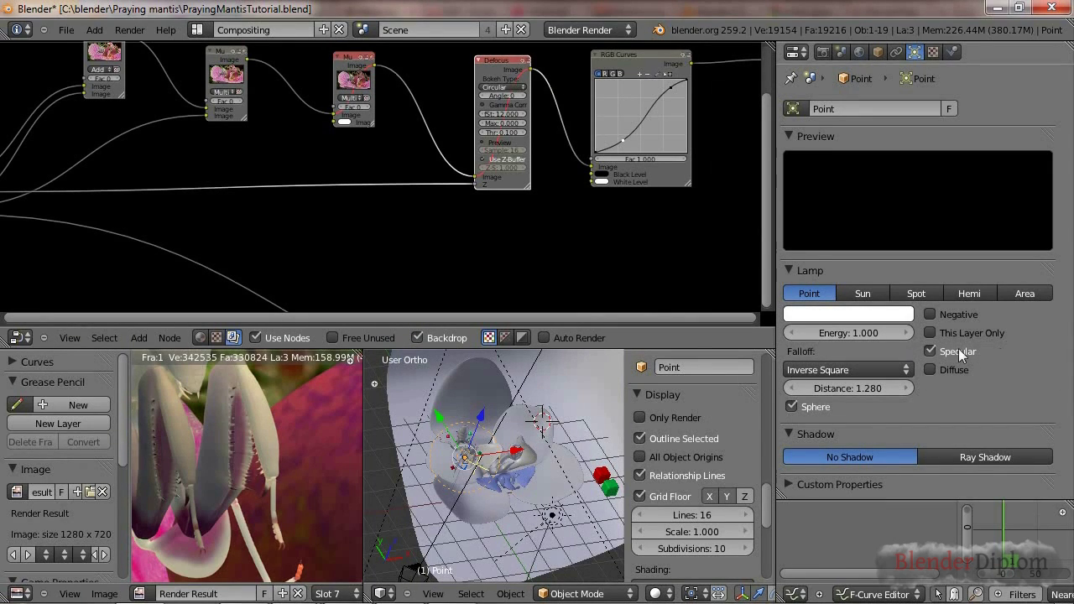
# View the render full screen, then pan the render from the mantis's legs to its head.
pyautogui.hotkey('ctrl', 'Up')
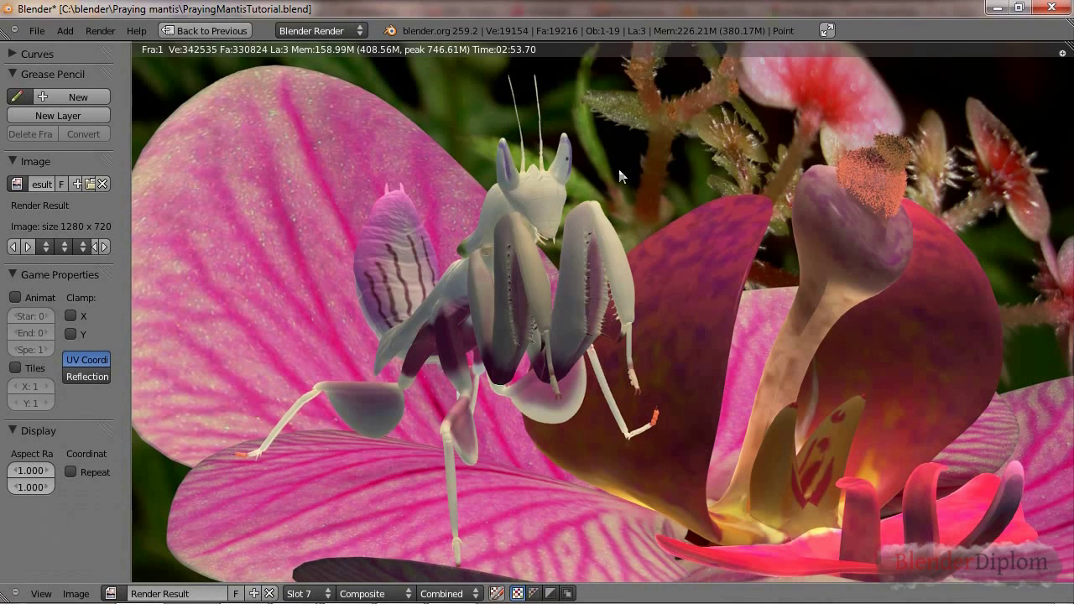
pyautogui.press('Escape')
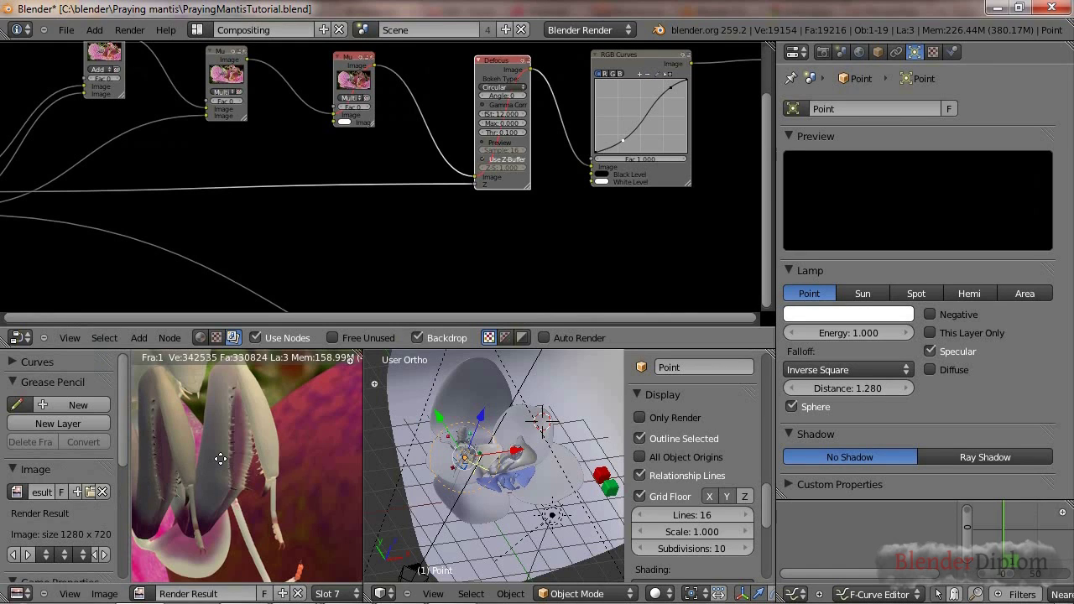
pyautogui.moveTo(220, 459); pyautogui.dragTo(216, 428, button='middle')
pyautogui.scroll(-2, 216, 428)
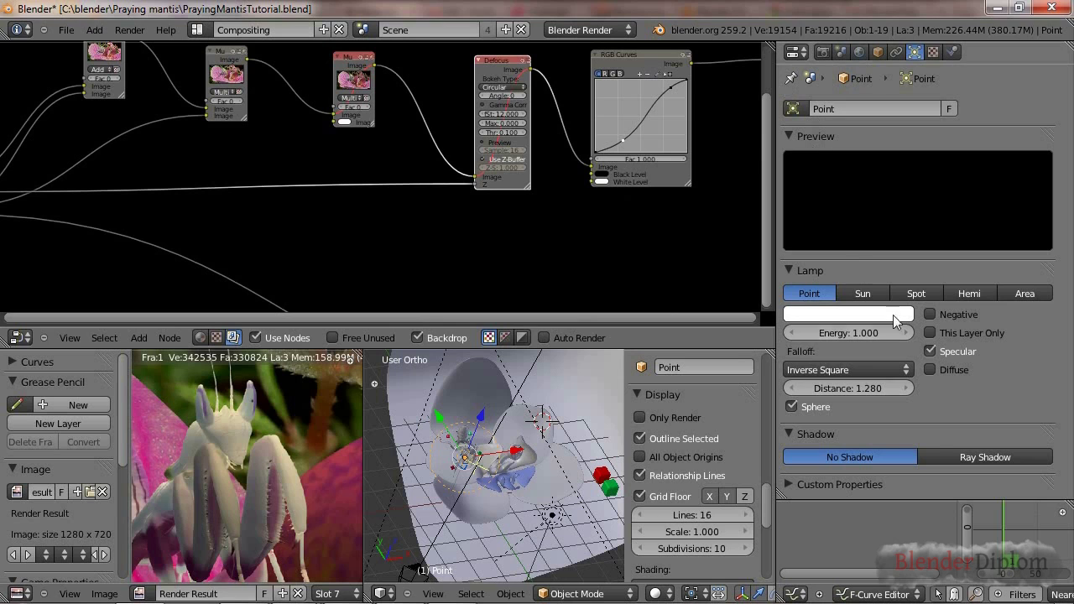
# Centre the view on the Flower object, then select the mantis.
pyautogui.rightClick(521, 454)
pyautogui.press('KP_Decimal')
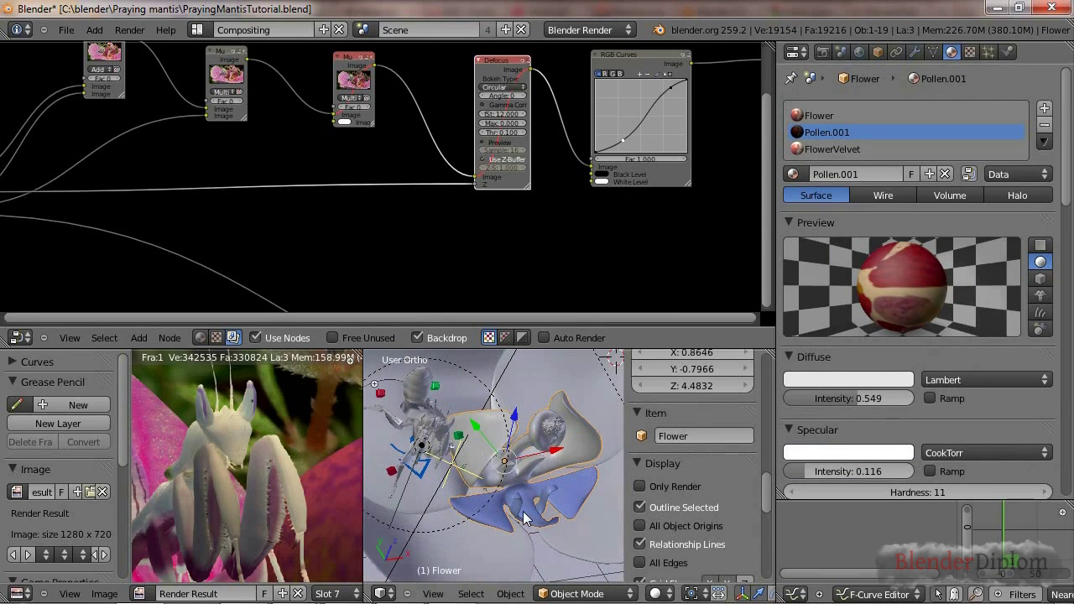
pyautogui.rightClick(420, 378)
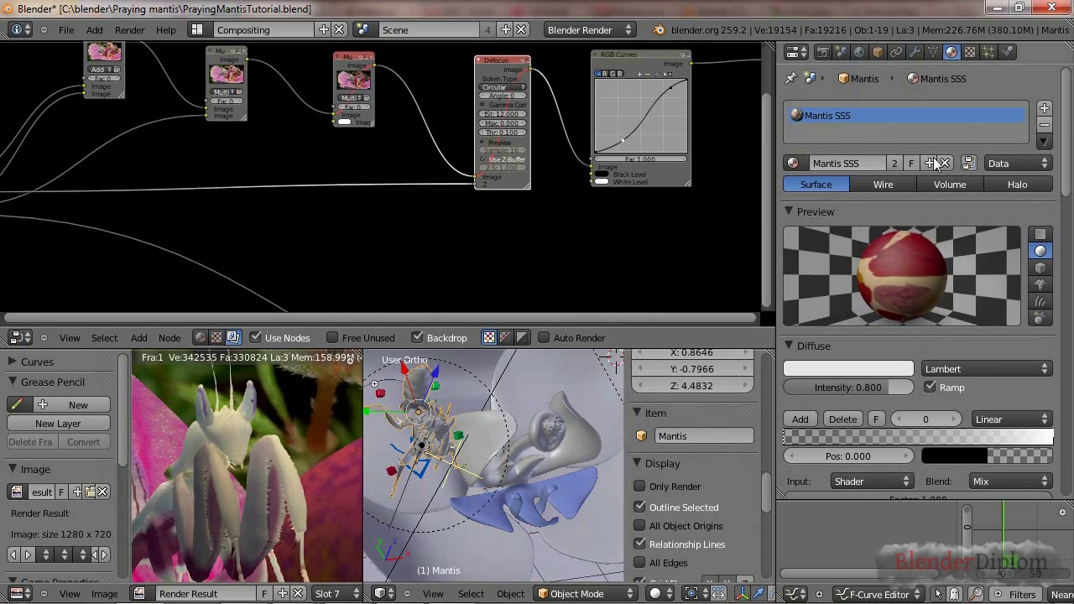
# Review the Specmap, Tralumap and MantisNormals textures, then show the render full screen.
pyautogui.click(970, 51)
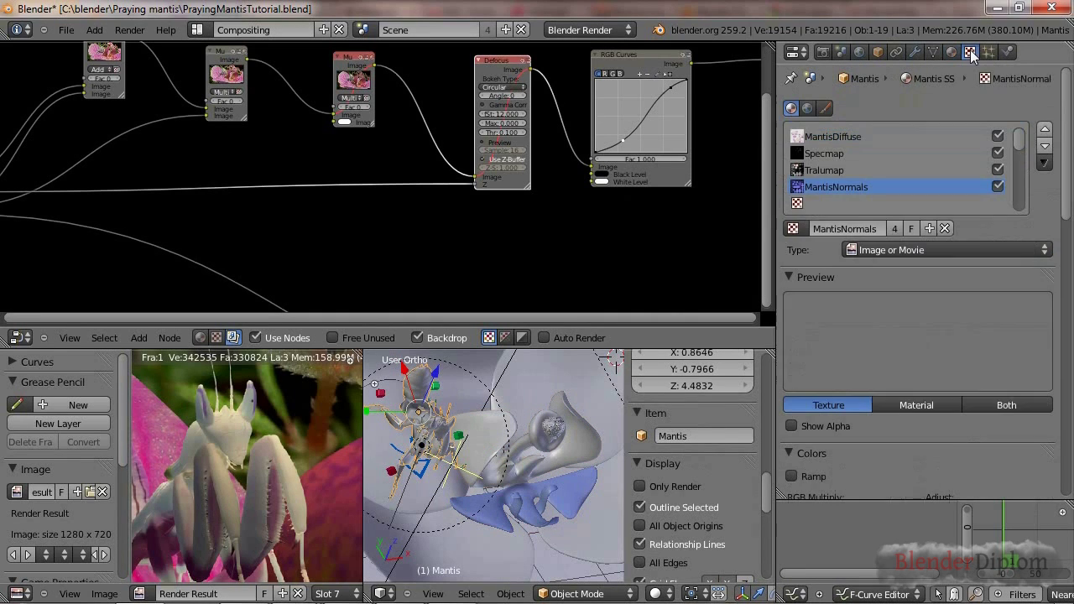
pyautogui.click(825, 153)
pyautogui.click(834, 169)
pyautogui.click(841, 187)
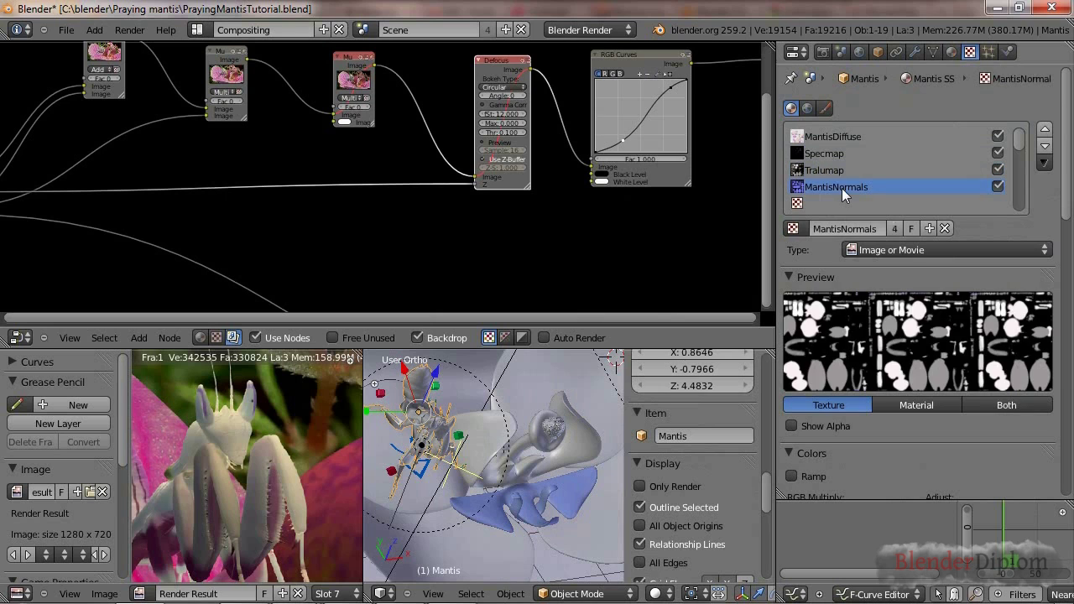
pyautogui.click(842, 152)
pyautogui.click(842, 167)
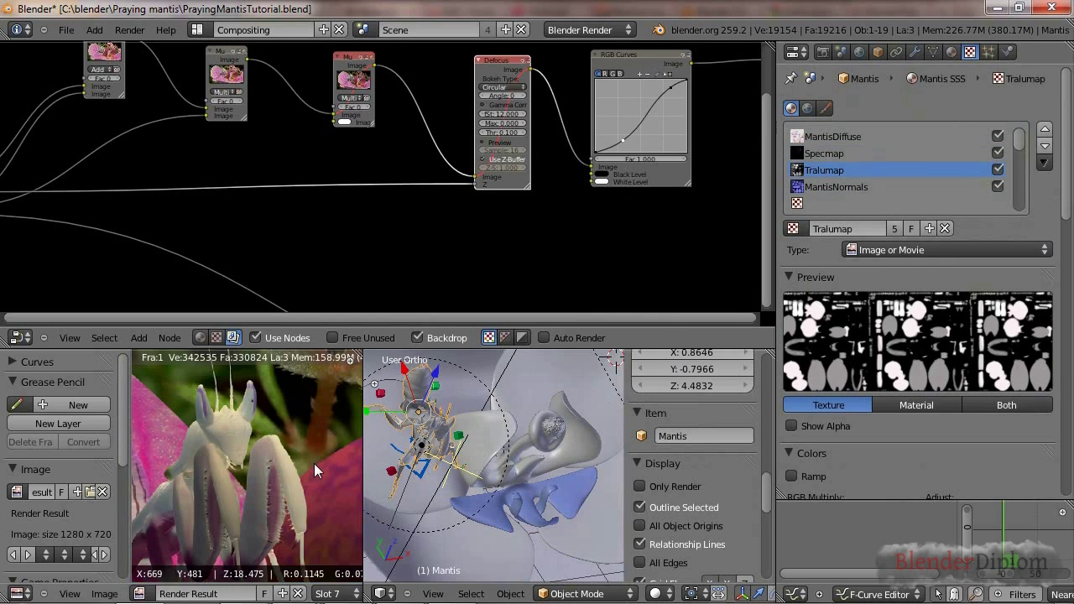
pyautogui.hotkey('ctrl', 'Up')
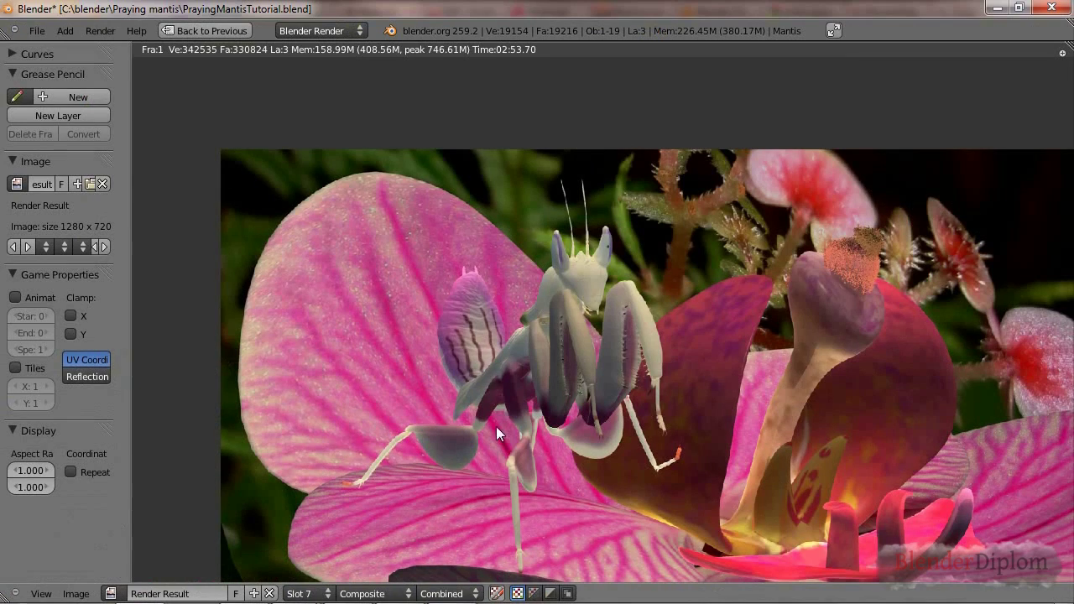
# Shift the render image up and left and return to the compositing layout.
pyautogui.moveTo(615, 469); pyautogui.dragTo(568, 440, button='middle')
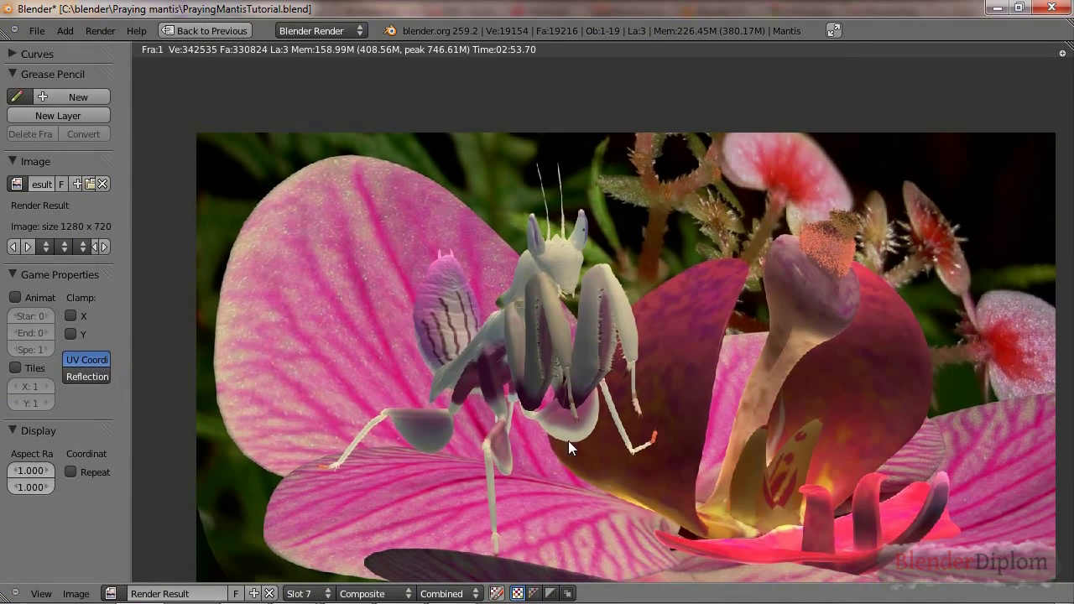
pyautogui.hotkey('ctrl', 'Up')
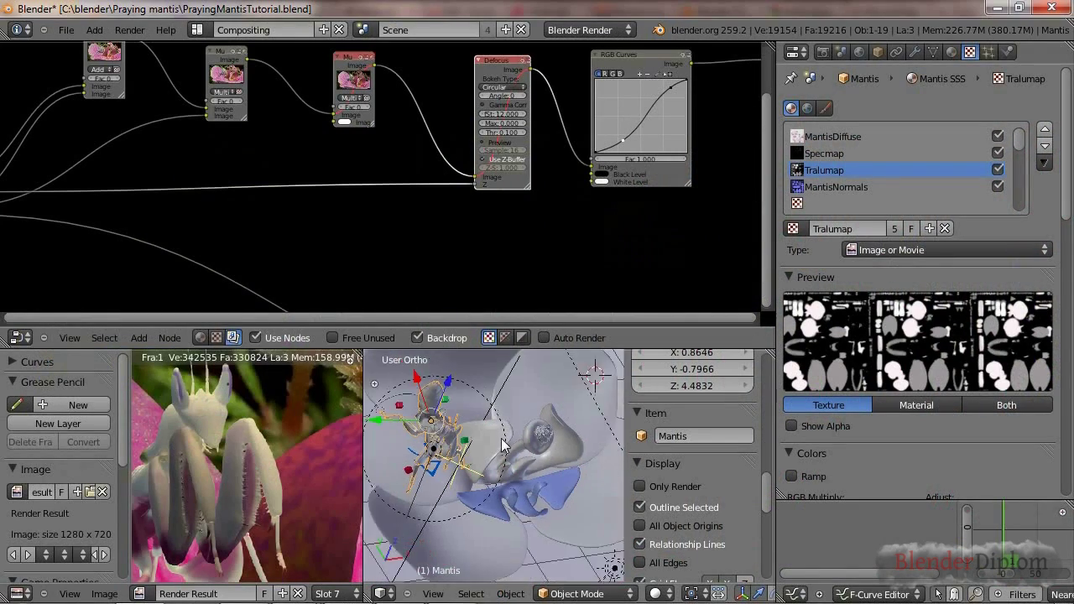
pyautogui.scroll(-5, 502, 445)
# In a maximized 3D view, orbit around the orchid and select the Spot lamp above it.
pyautogui.hotkey('ctrl', 'Up')
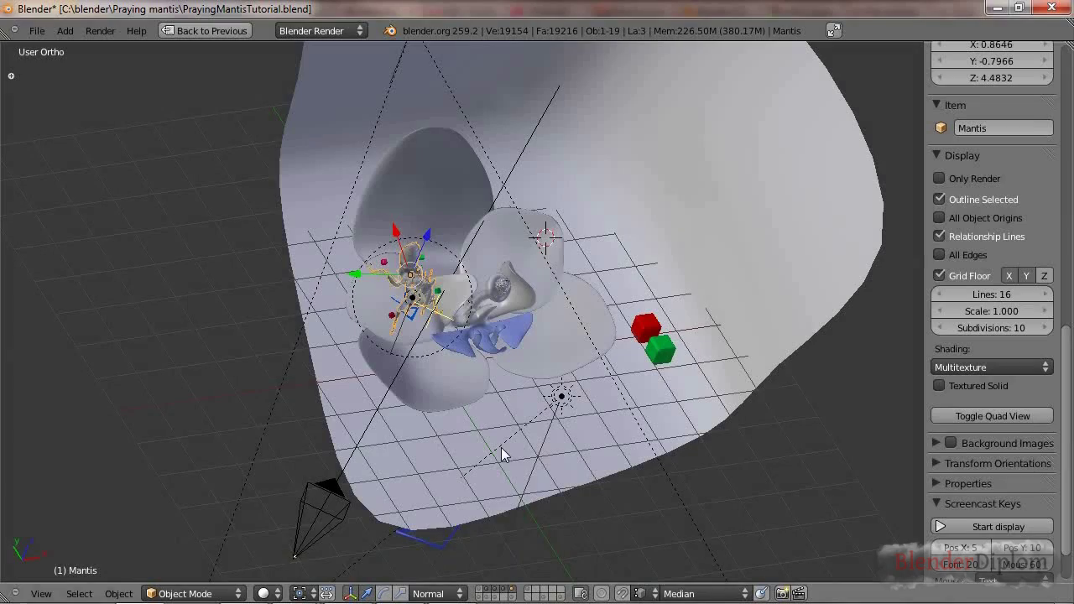
pyautogui.moveTo(501, 454); pyautogui.dragTo(537, 311, button='middle')
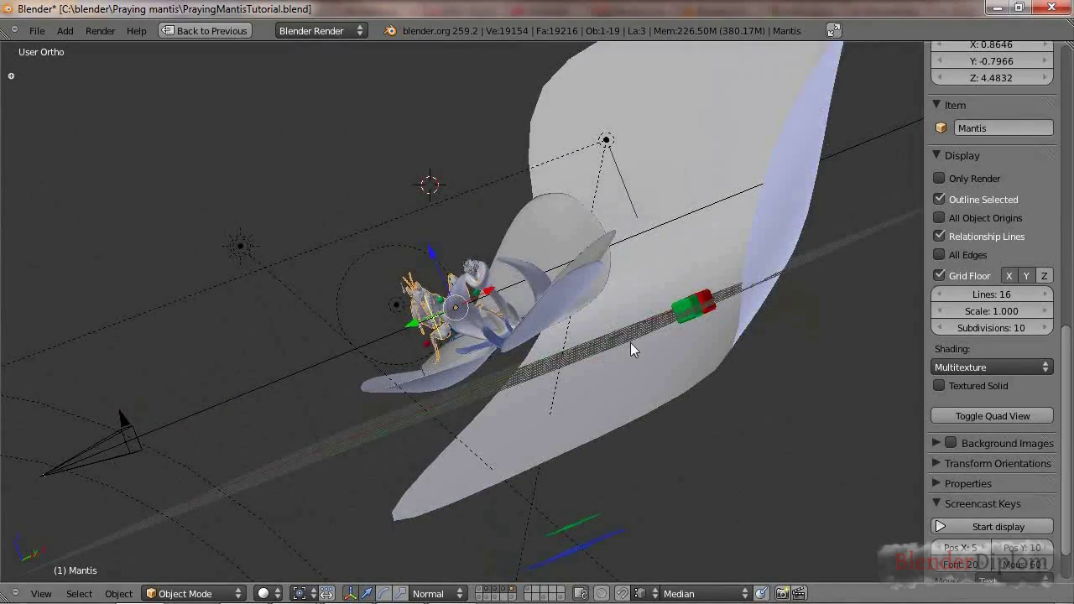
pyautogui.moveTo(631, 359); pyautogui.dragTo(562, 483, button='middle')
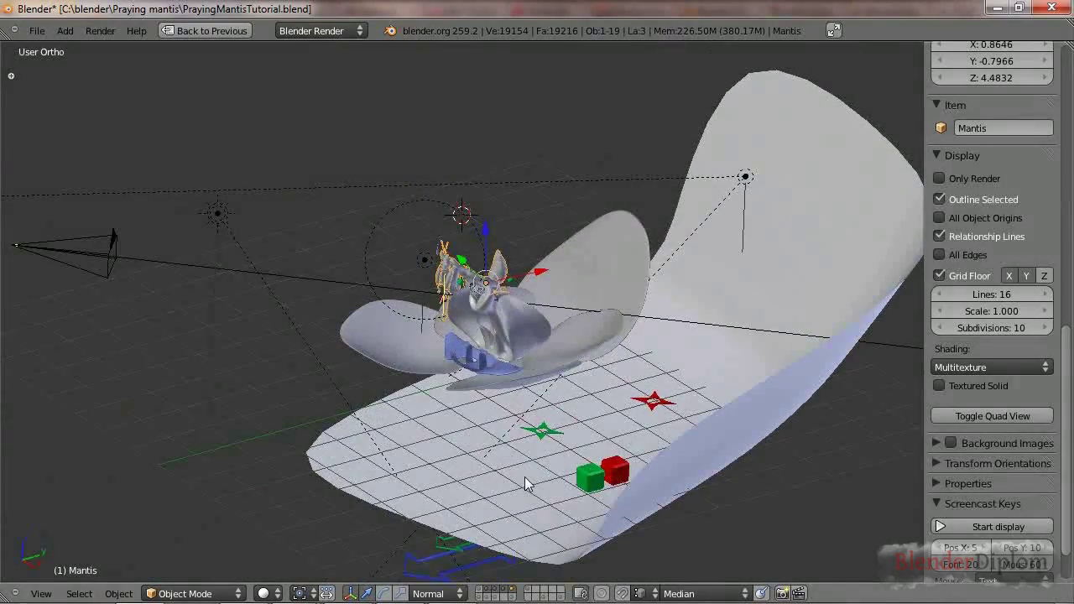
pyautogui.rightClick(745, 177)
pyautogui.moveTo(655, 333); pyautogui.dragTo(586, 304, button='middle')
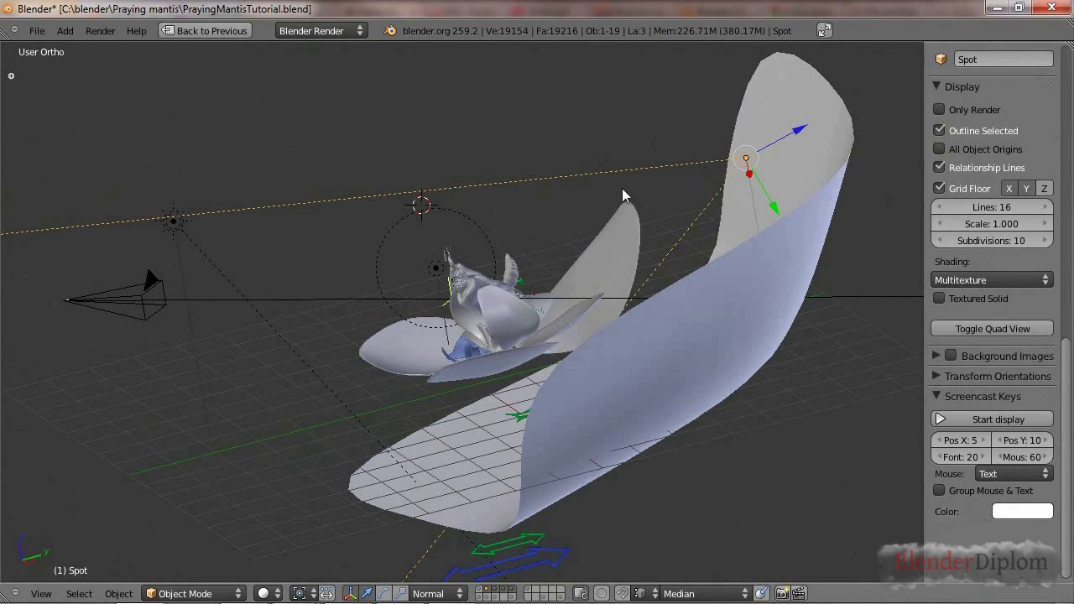
pyautogui.moveTo(377, 276); pyautogui.dragTo(435, 302, button='middle')
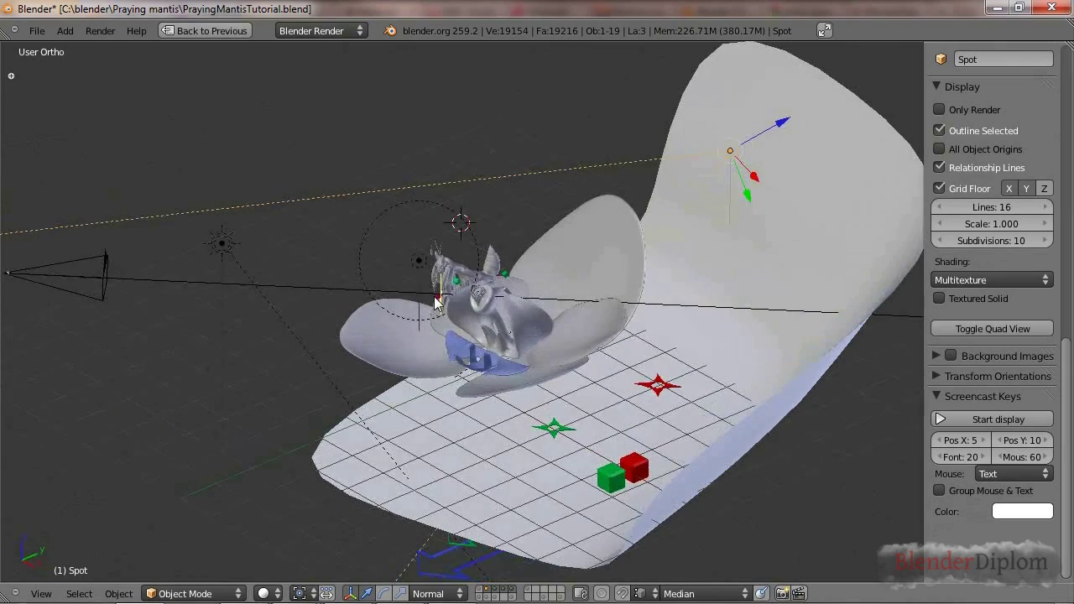
pyautogui.hotkey('ctrl', 'Up')
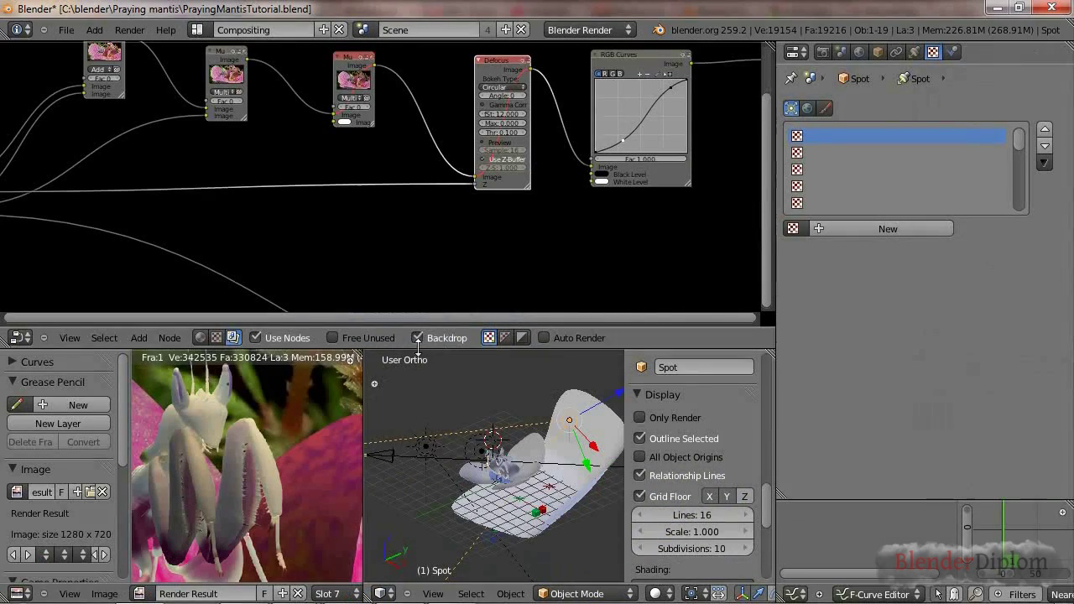
# Switch to the Default layout, hide the background flower photo and centre the orchid.
pyautogui.hotkey('ctrl', 'Right')
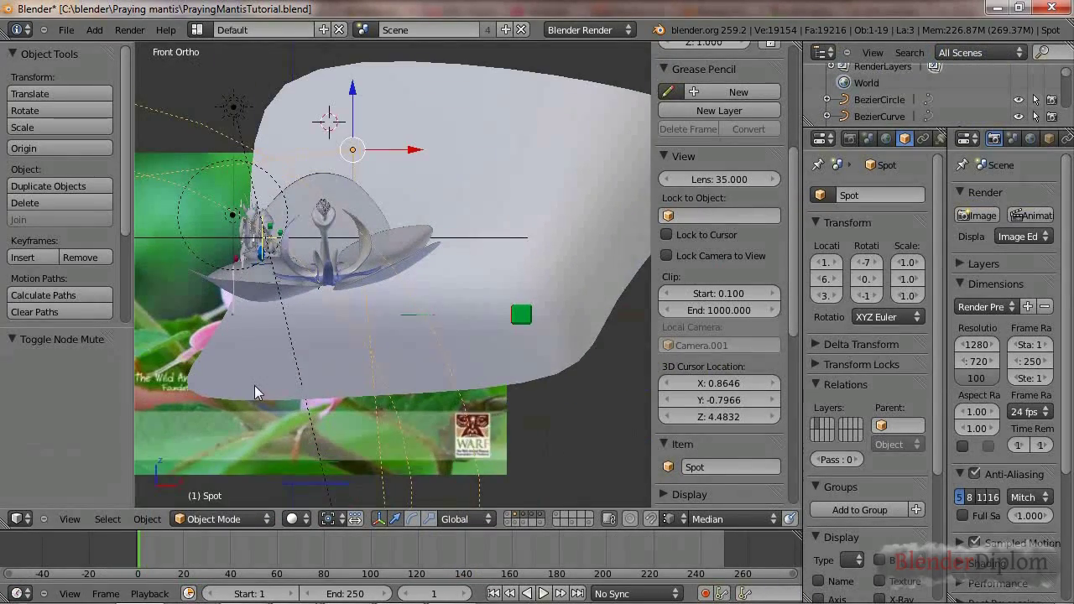
pyautogui.scroll(-10, 703, 402)
pyautogui.click(678, 111)
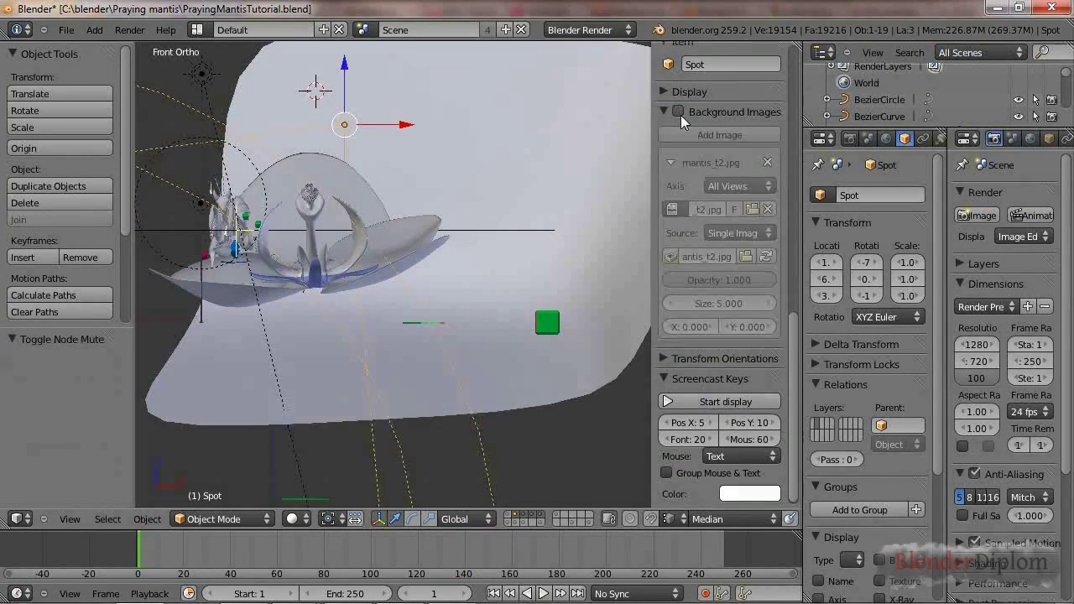
pyautogui.keyDown('shift'); pyautogui.moveTo(182, 367); pyautogui.dragTo(293, 458, button='middle'); pyautogui.keyUp('shift')
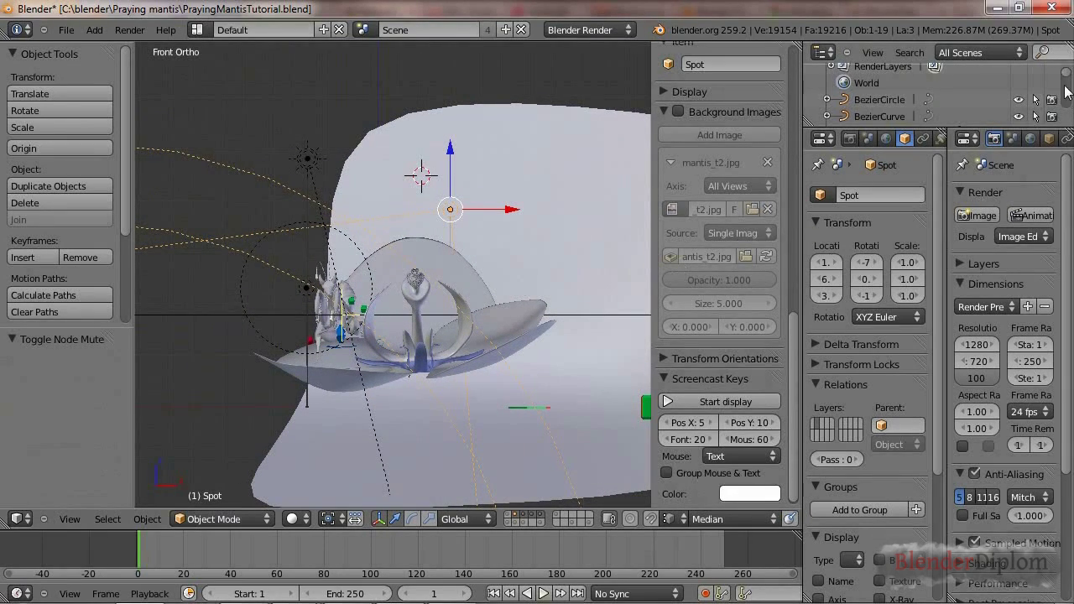
# Merge the properties areas and show the Spot lamp's settings: energy 0.2, distance 25, 45° spot.
pyautogui.moveTo(942, 133); pyautogui.dragTo(948, 140)
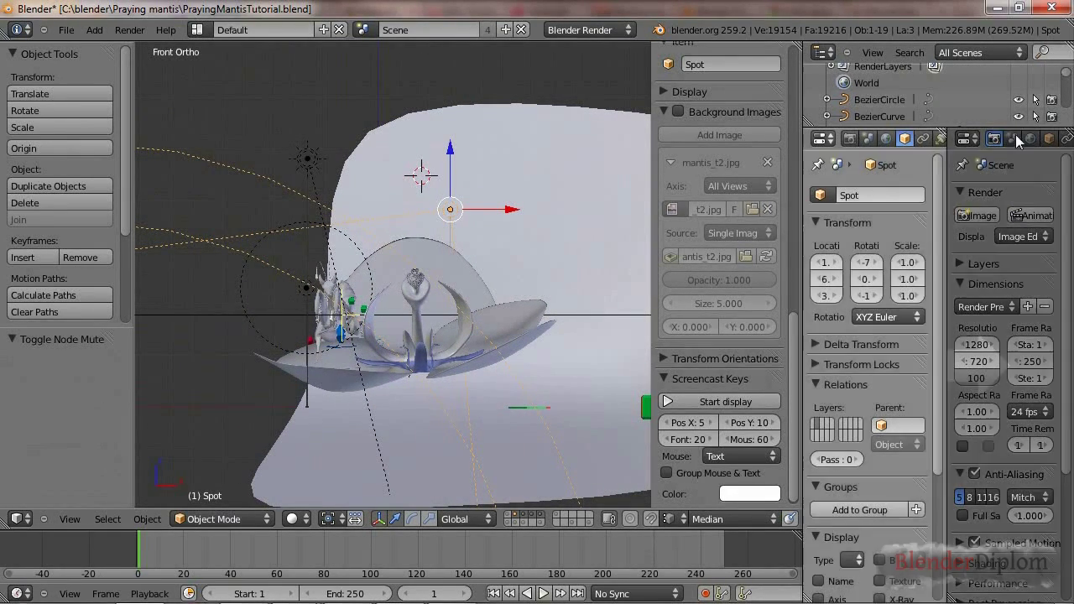
pyautogui.click(941, 139)
pyautogui.scroll(-3, 1008, 445)
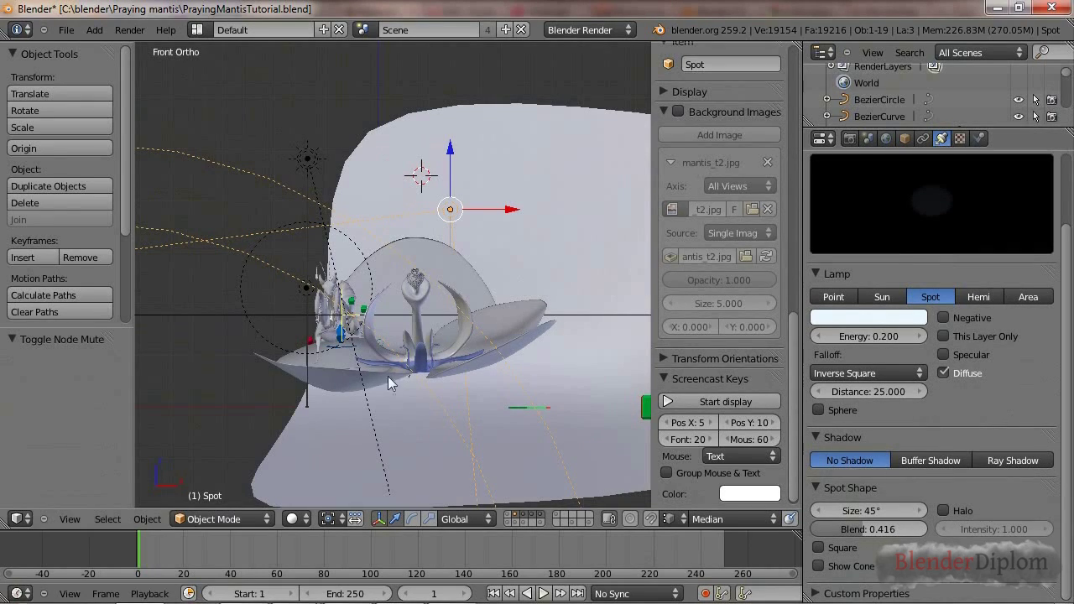
# Orbit to look down at the flower, then render the scene with F12.
pyautogui.moveTo(412, 262); pyautogui.dragTo(354, 305, button='middle')
pyautogui.moveTo(418, 296); pyautogui.dragTo(352, 306, button='middle')
pyautogui.moveTo(425, 309); pyautogui.dragTo(402, 307, button='middle')
pyautogui.press('F12')
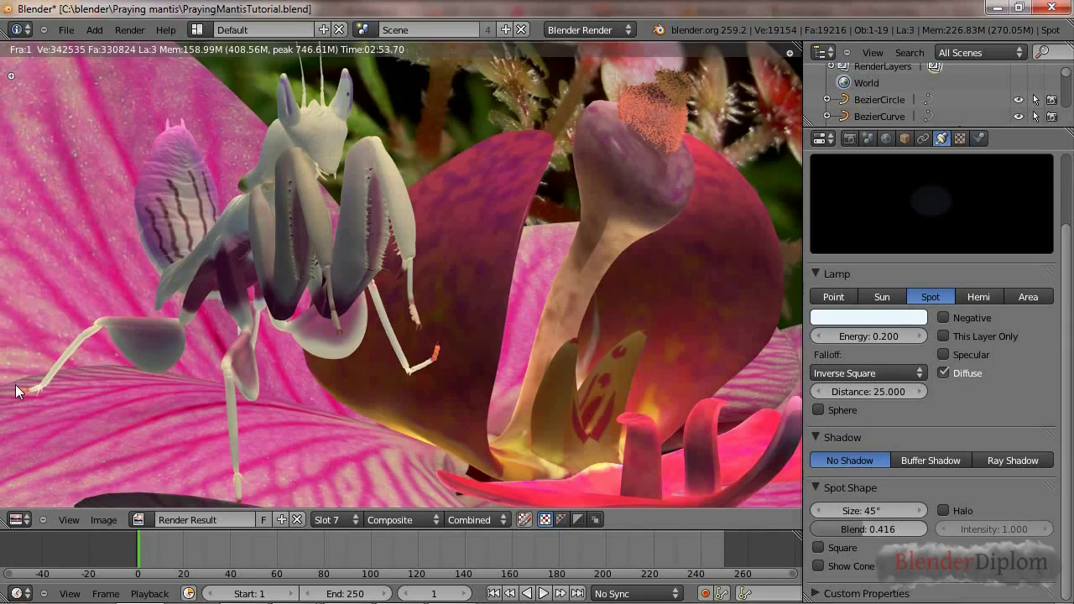
# Toggle the render result full screen and back, then return to the 3D viewport.
pyautogui.hotkey('ctrl', 'Up')
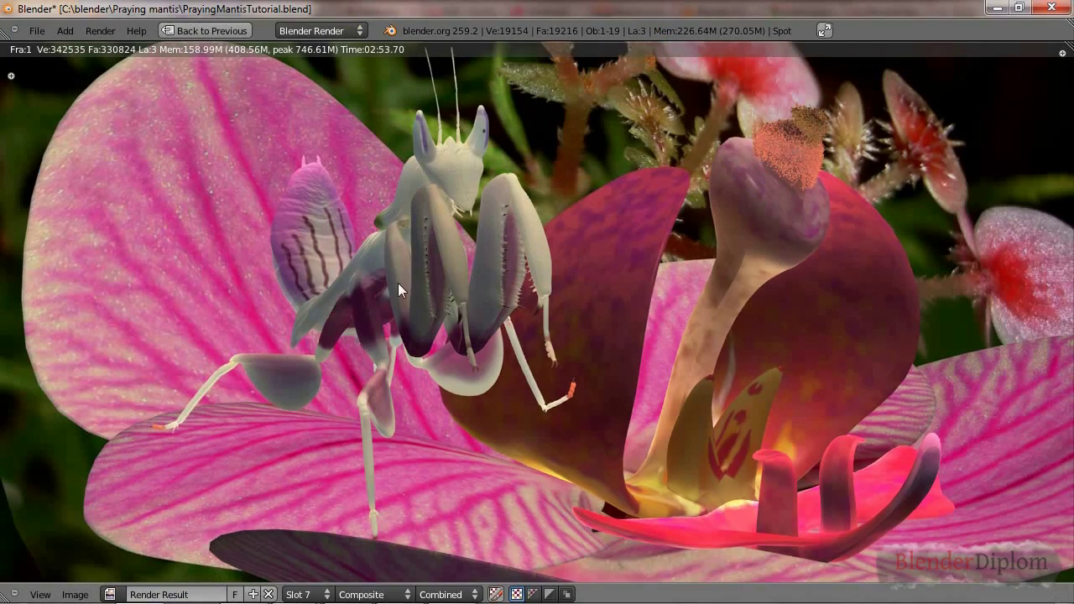
pyautogui.hotkey('ctrl', 'Up')
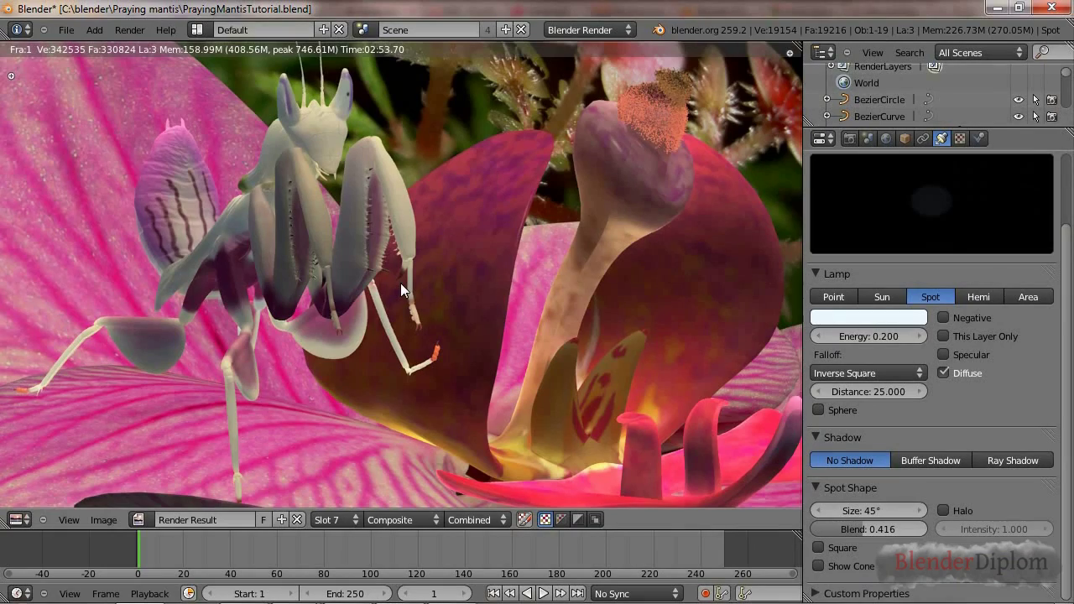
pyautogui.press('Escape')
pyautogui.scroll(-3, 463, 293)
# Select the Sun lamp, orbit around the mantis, and show the render result with F11.
pyautogui.rightClick(514, 241)
pyautogui.moveTo(514, 244); pyautogui.dragTo(406, 274, button='middle')
pyautogui.scroll(-5, 1001, 462)
pyautogui.scroll(-2, 1001, 458)
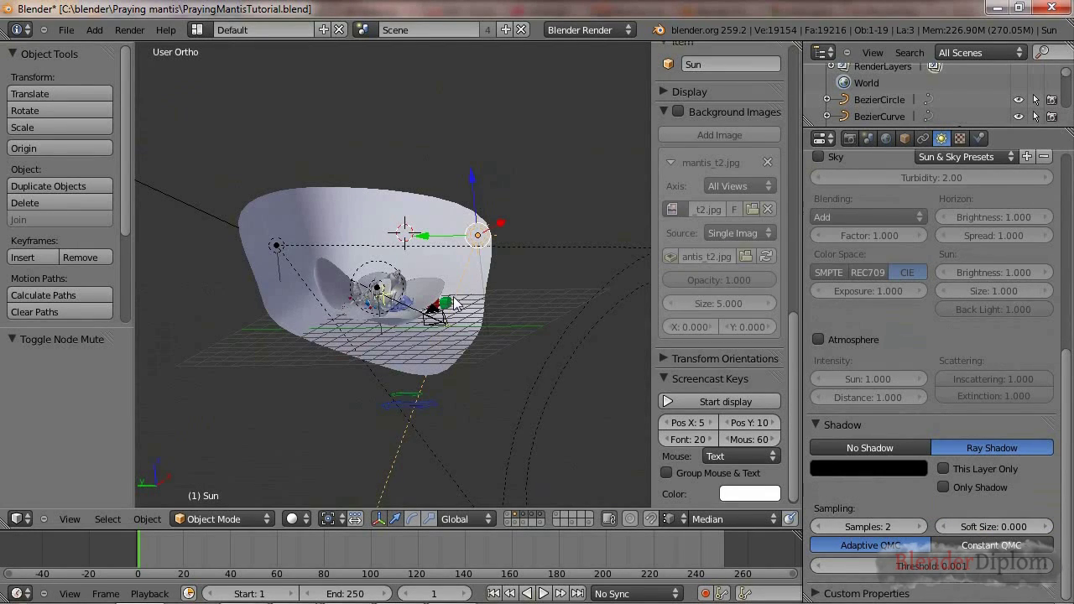
pyautogui.moveTo(450, 302); pyautogui.dragTo(422, 315, button='middle')
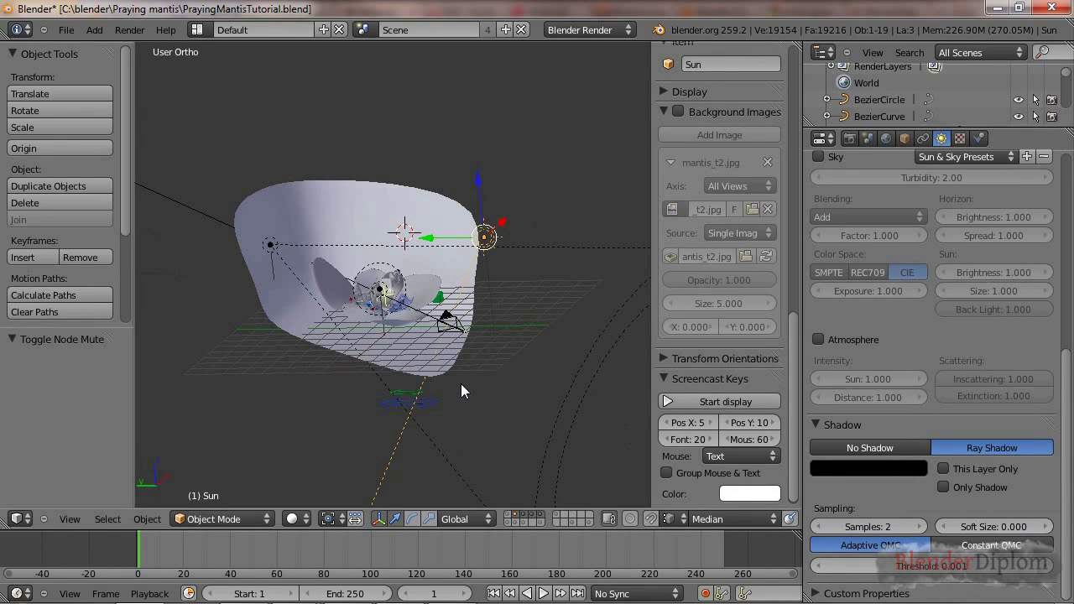
pyautogui.press('F11')
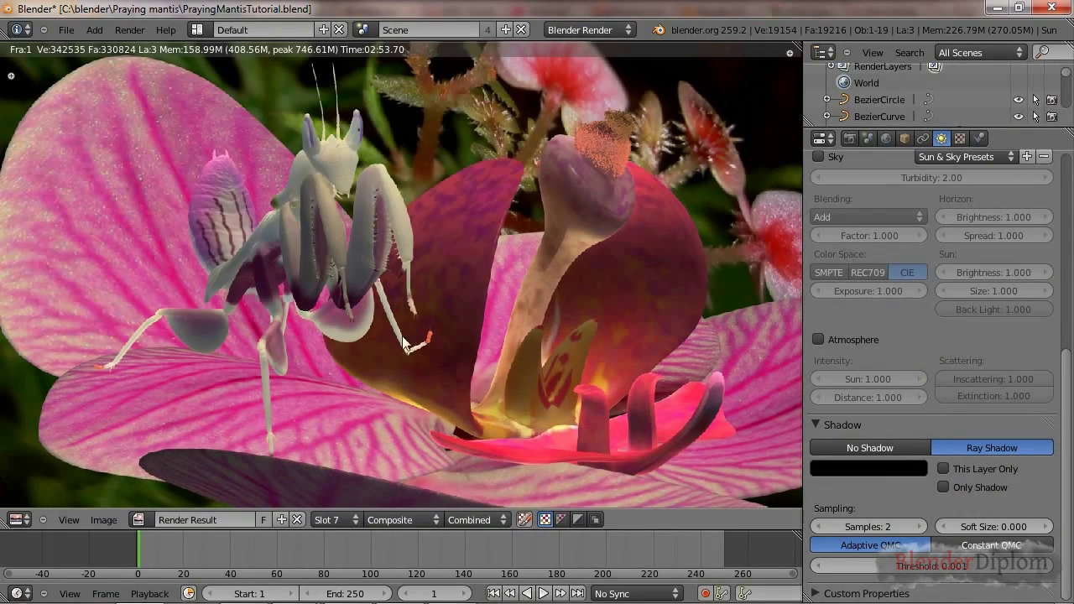
pyautogui.scroll(-2, 405, 333)
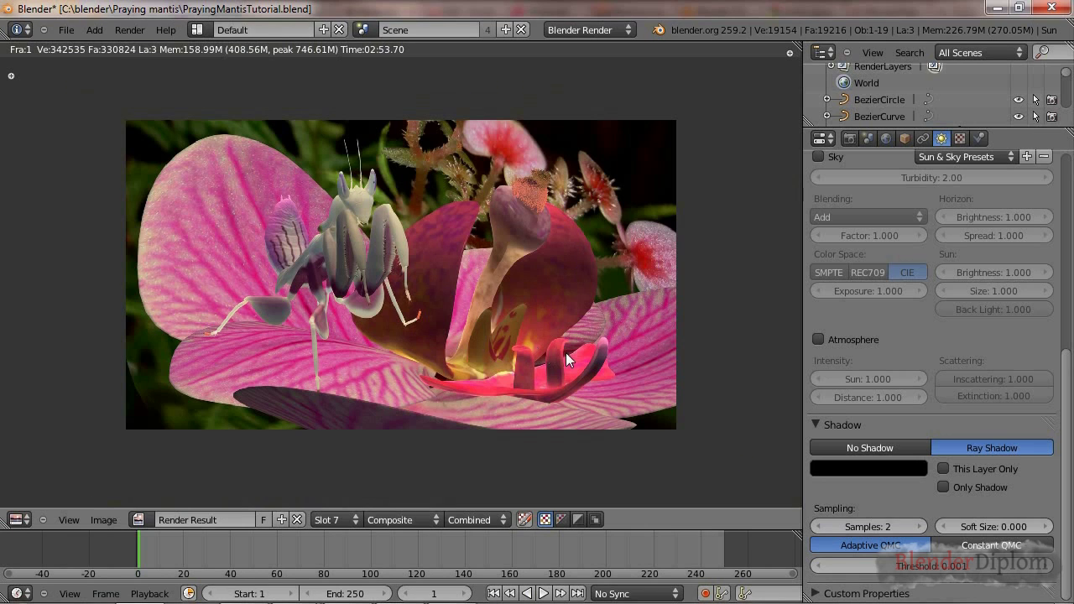
pyautogui.press('Escape')
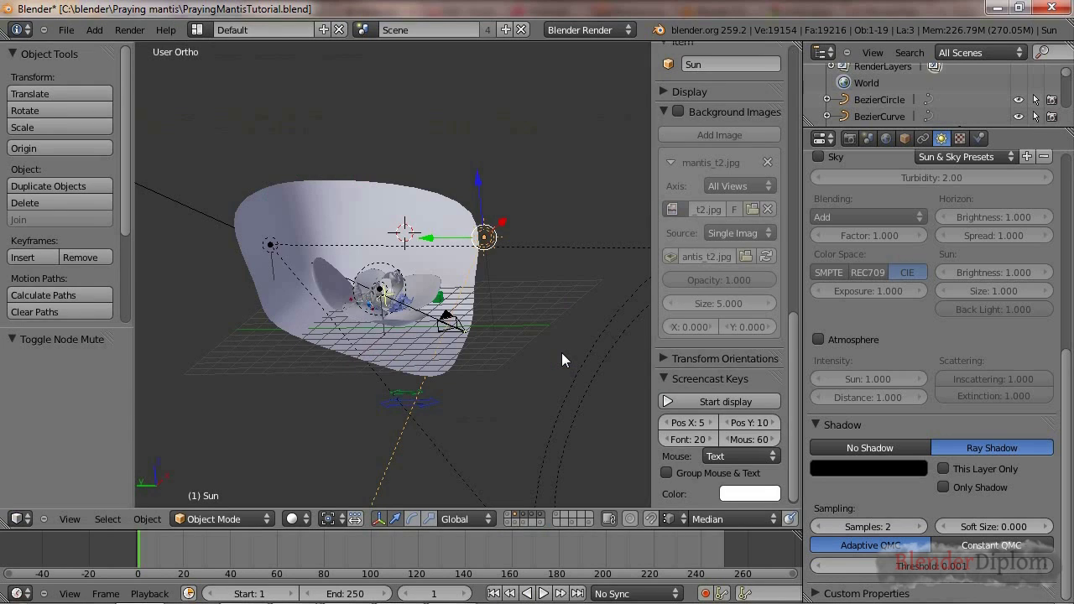
pyautogui.hotkey('ctrl', 'Right')
pyautogui.hotkey('ctrl', 'Right')
pyautogui.hotkey('ctrl', 'Right')
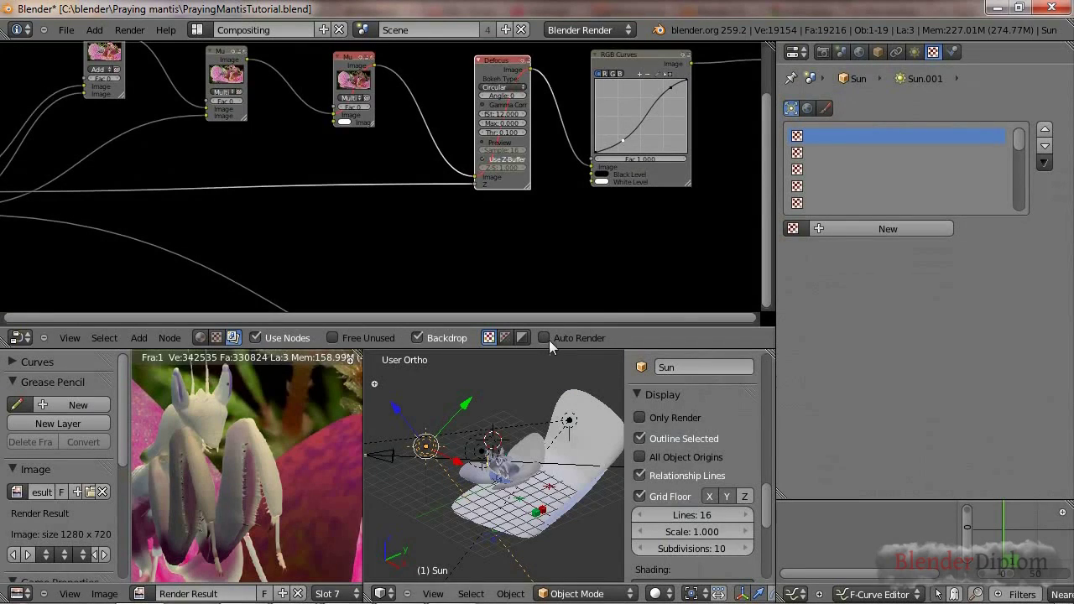
pyautogui.moveTo(329, 199); pyautogui.dragTo(571, 206, button='middle')
pyautogui.scroll(3, 212, 227)
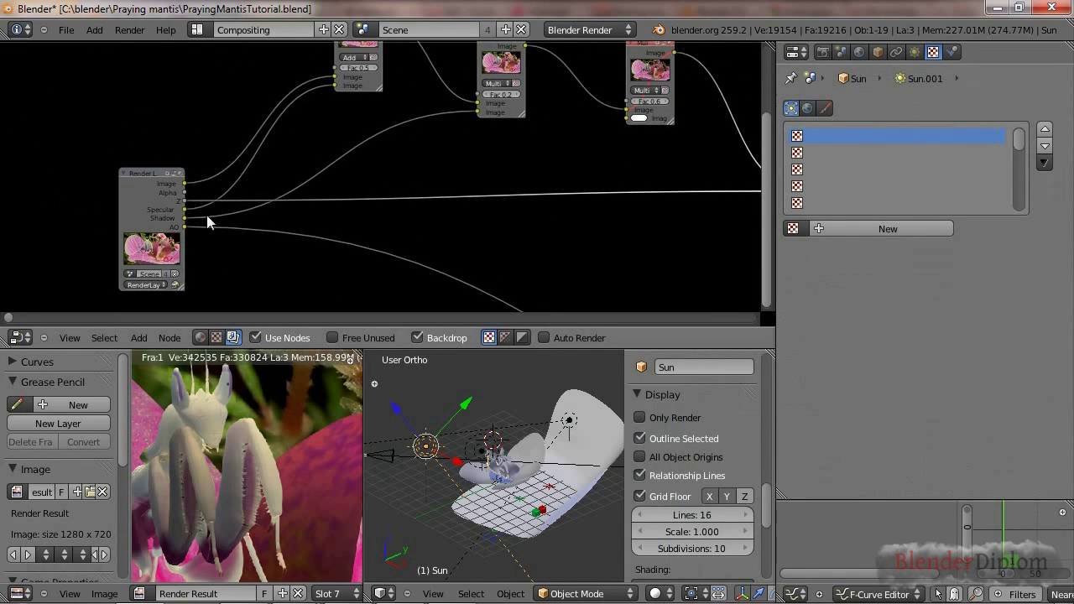
pyautogui.scroll(2, 216, 223)
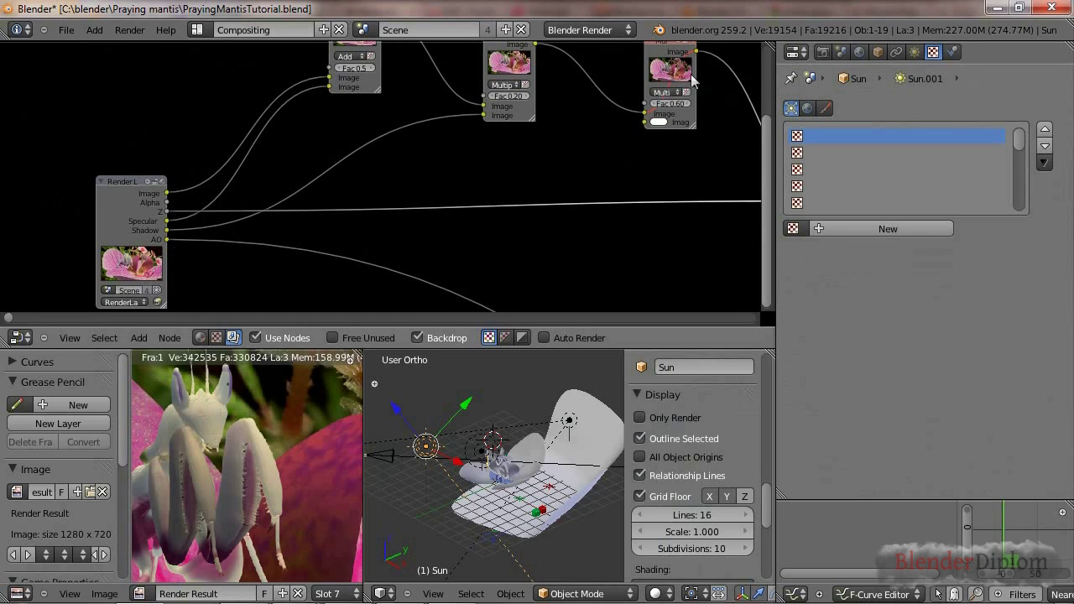
pyautogui.scroll(-4, 490, 239)
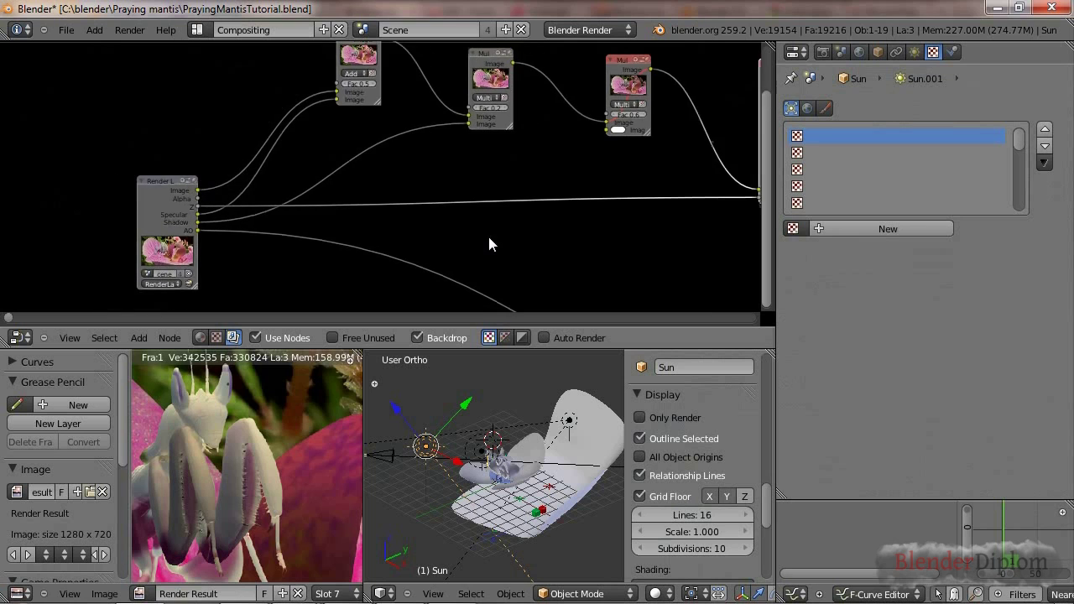
pyautogui.keyDown('ctrl'); pyautogui.hscroll(4, 490, 243); pyautogui.keyUp('ctrl')
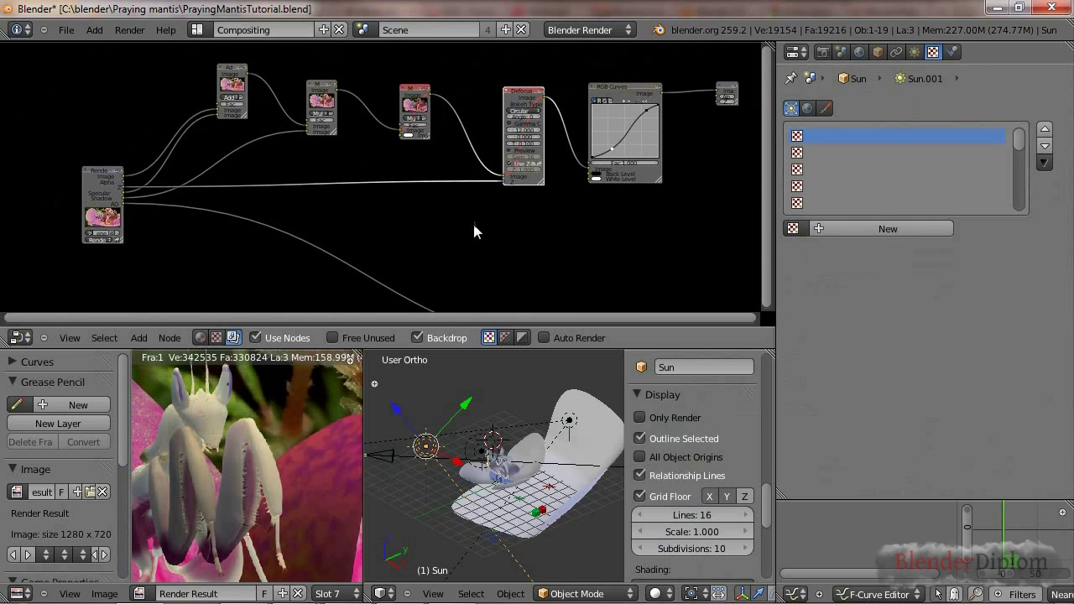
pyautogui.scroll(3, 293, 180)
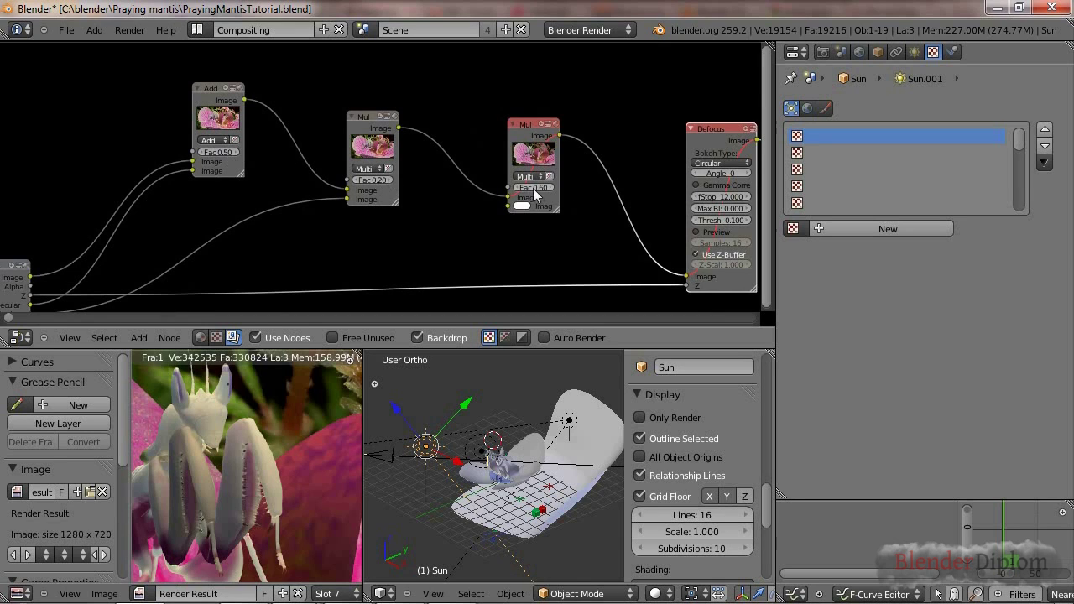
pyautogui.scroll(-1, 352, 224)
pyautogui.scroll(-1, 352, 224)
pyautogui.keyDown('shift'); pyautogui.scroll(-2, 277, 193); pyautogui.keyUp('shift')
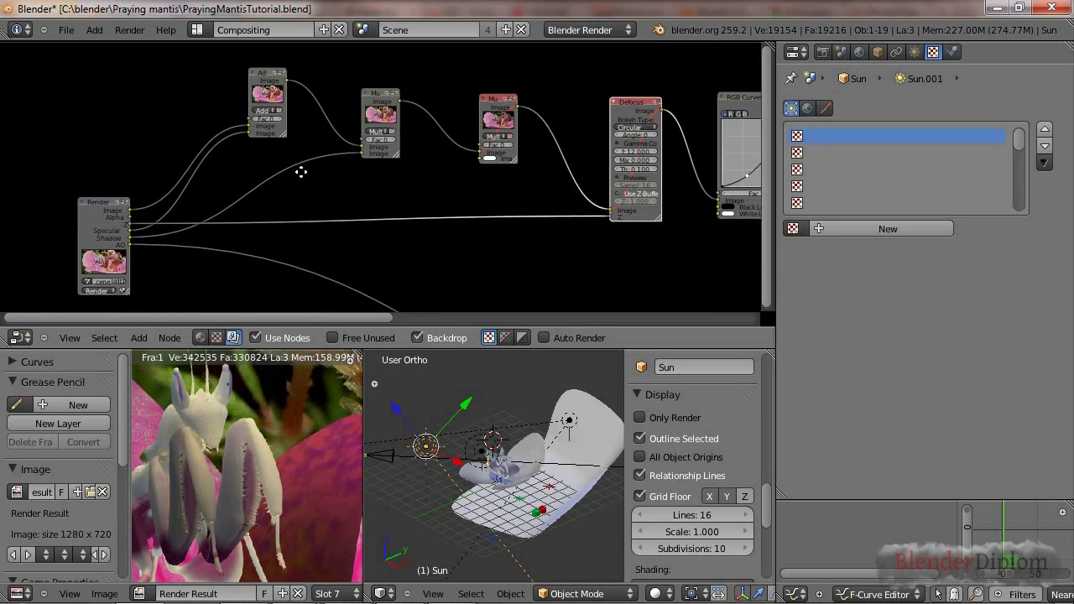
pyautogui.press('KP_0')
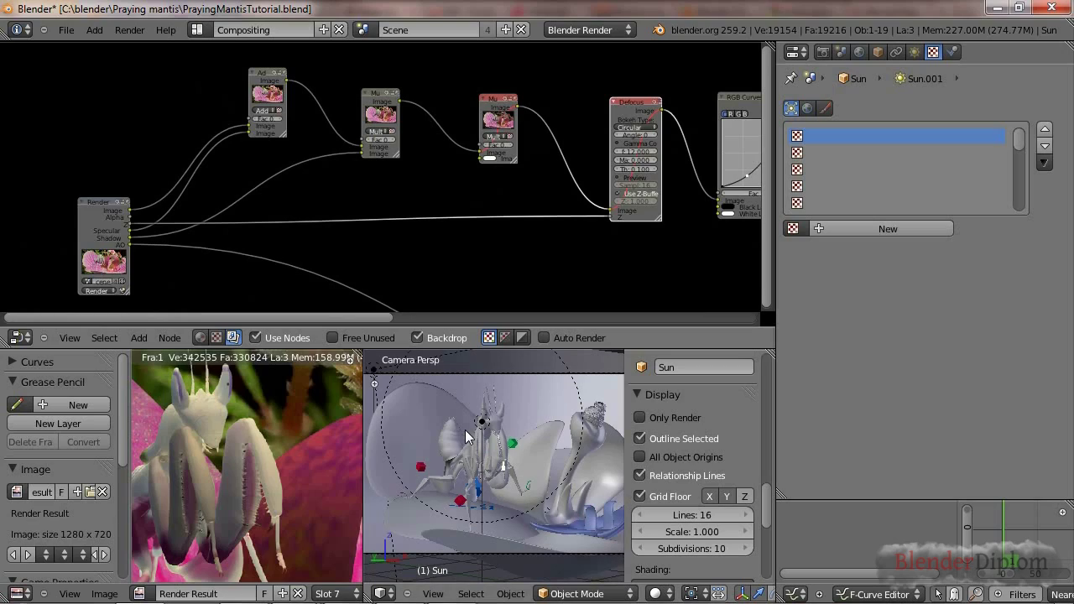
# Cycle through the screen layouts with Ctrl+Right and land back on Default.
pyautogui.hotkey('ctrl', 'Right')
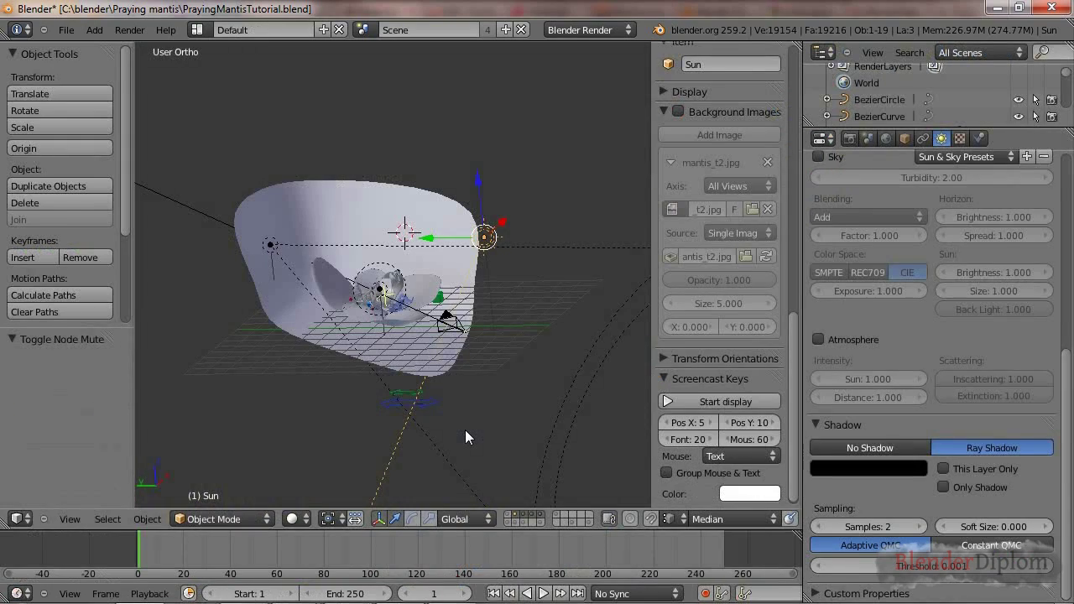
pyautogui.hotkey('ctrl', 'Right')
pyautogui.hotkey('ctrl', 'Right')
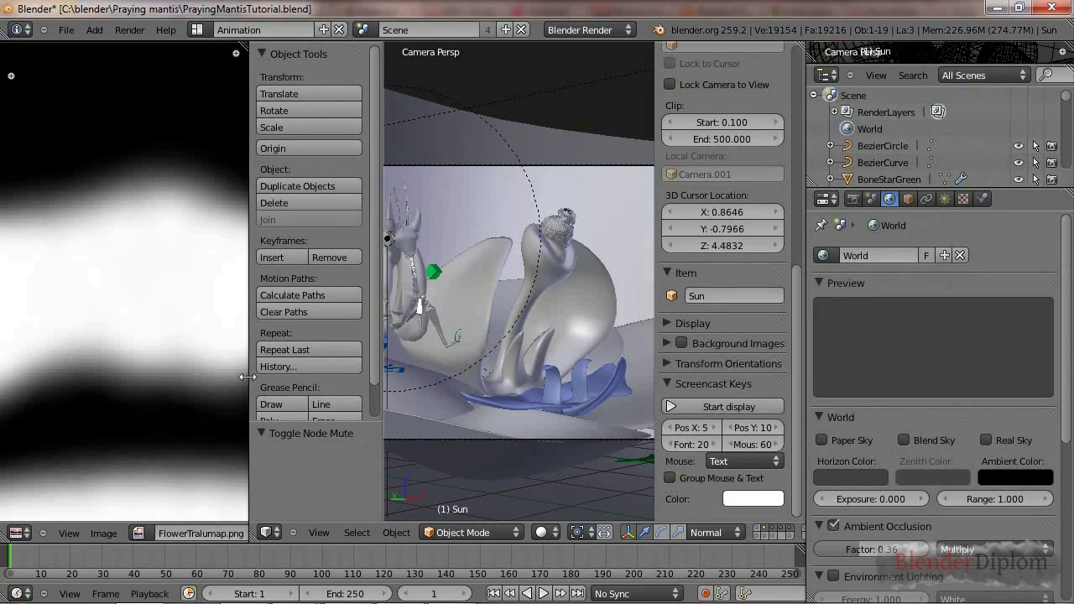
pyautogui.hotkey('ctrl', 'Right')
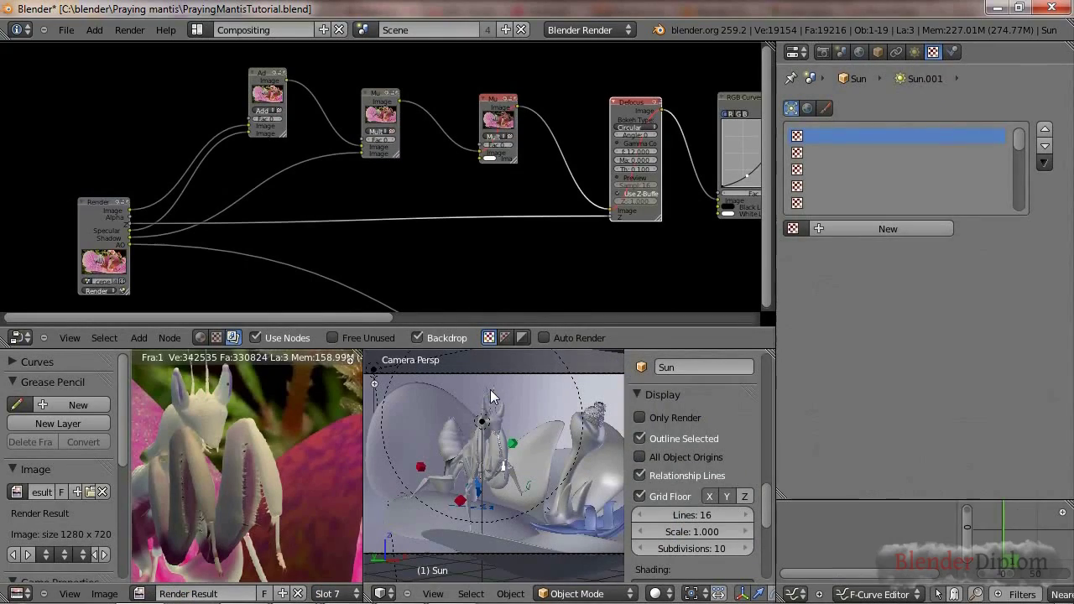
pyautogui.hotkey('ctrl', 'Right')
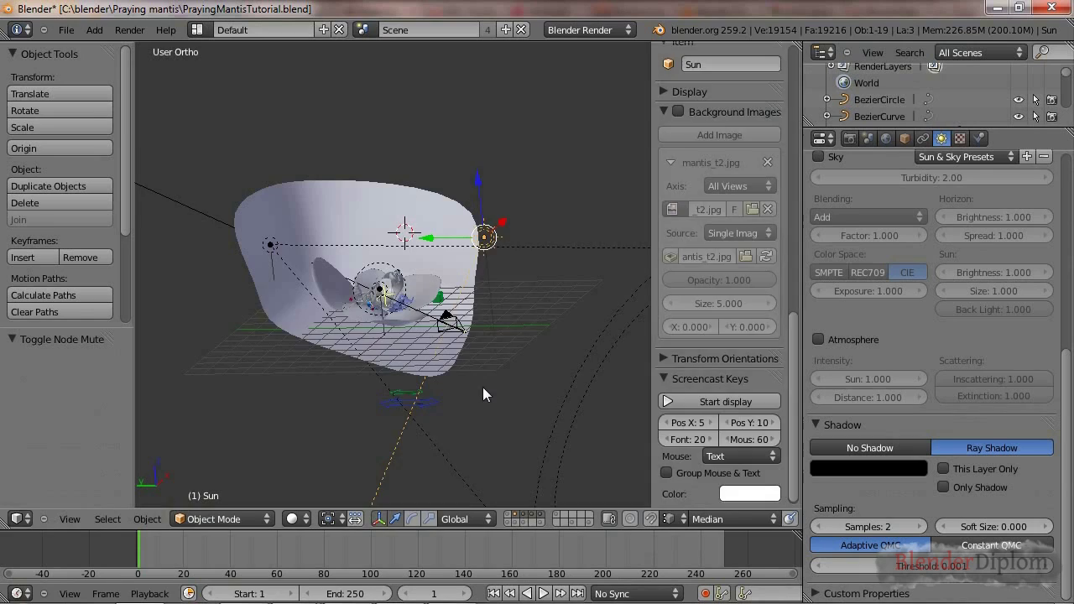
# Hide the 3D view's side panel and tool shelf, and widen the properties area.
pyautogui.press('n')
pyautogui.press('n')
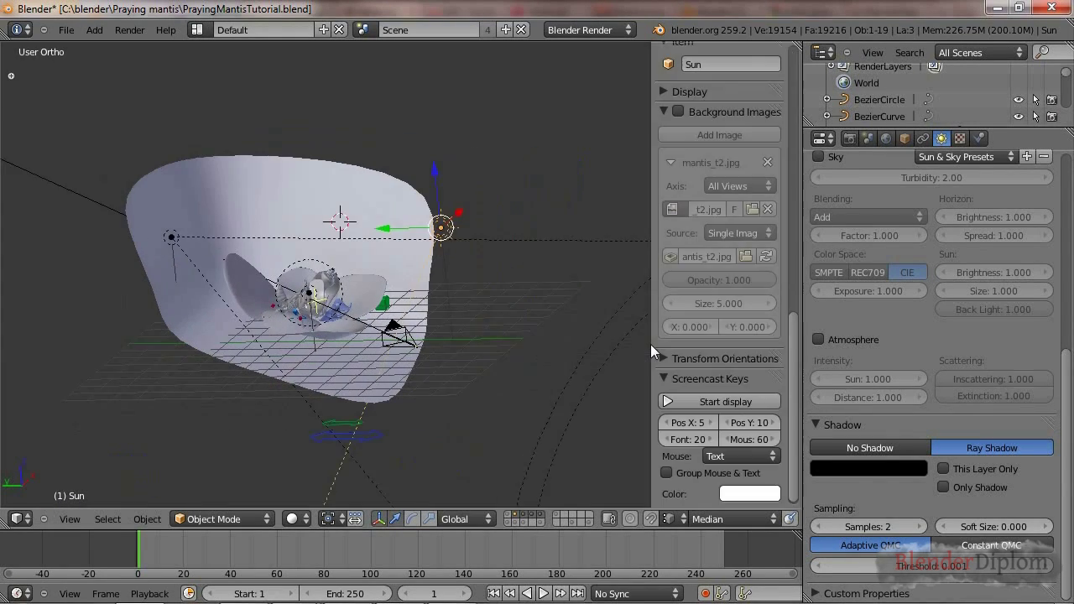
pyautogui.press('n')
pyautogui.press('t')
pyautogui.moveTo(804, 316); pyautogui.dragTo(694, 315)
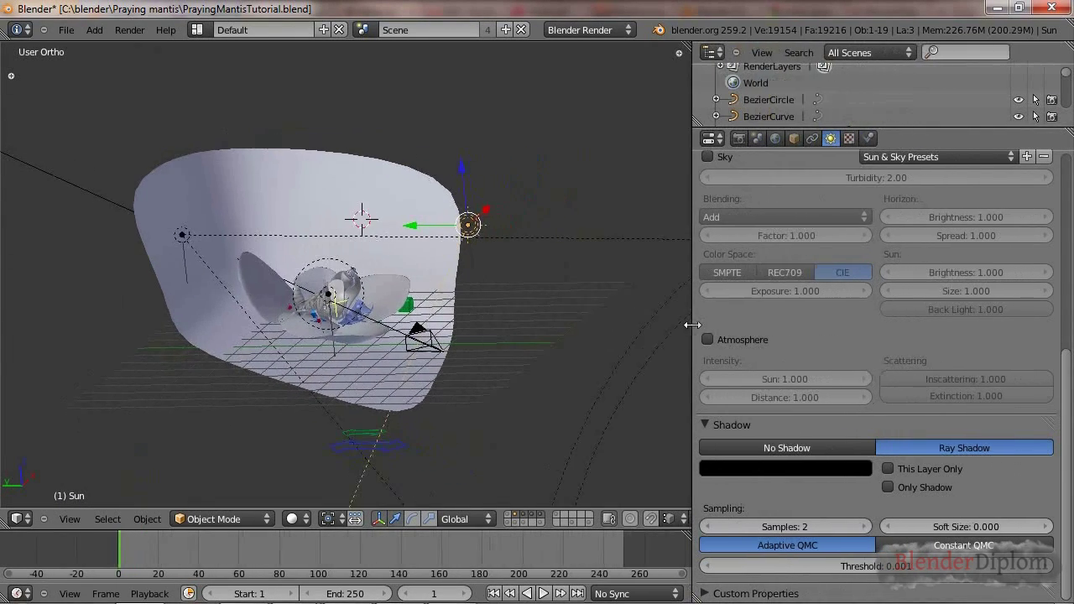
# Select the Mantis mesh, show its Mantis SSS material (Lambert, intensity 0.8), and zoom in camera view.
pyautogui.rightClick(304, 306)
pyautogui.scroll(4, 1038, 336)
pyautogui.scroll(5, 897, 194)
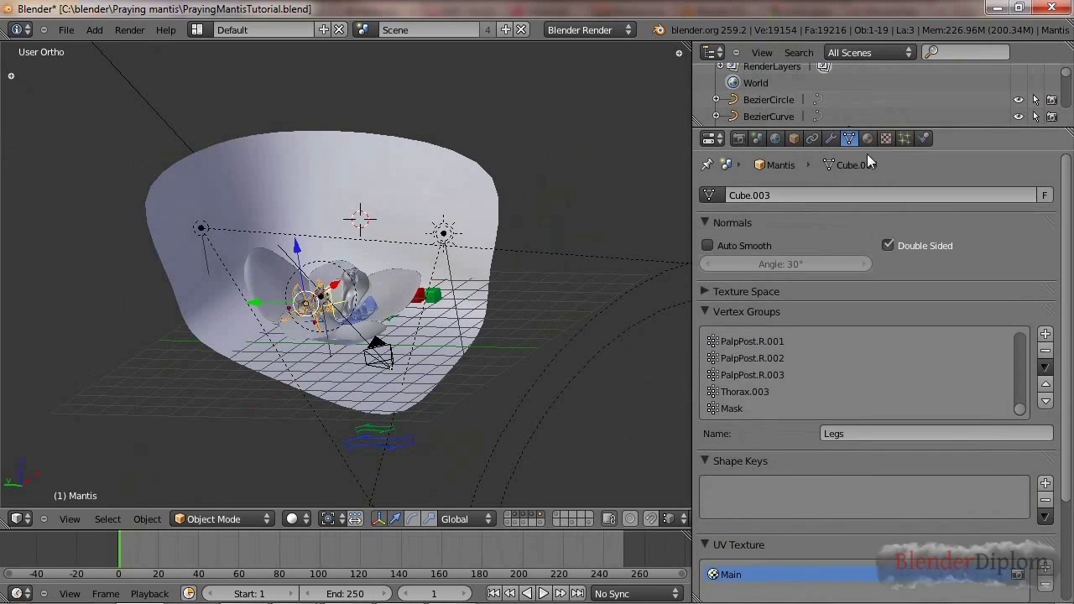
pyautogui.click(868, 139)
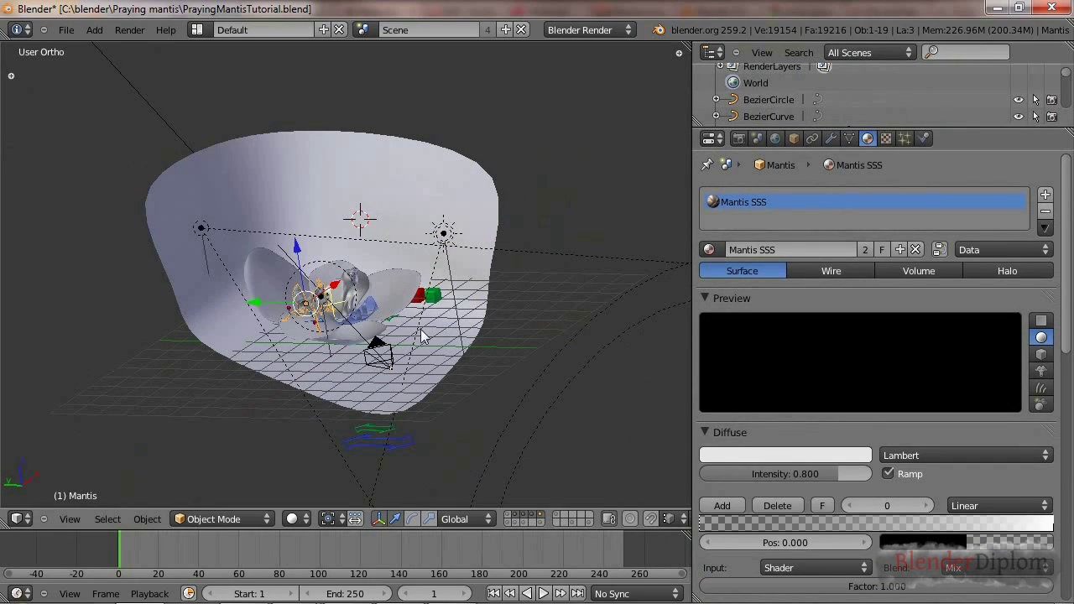
pyautogui.moveTo(422, 331); pyautogui.dragTo(347, 341, button='middle')
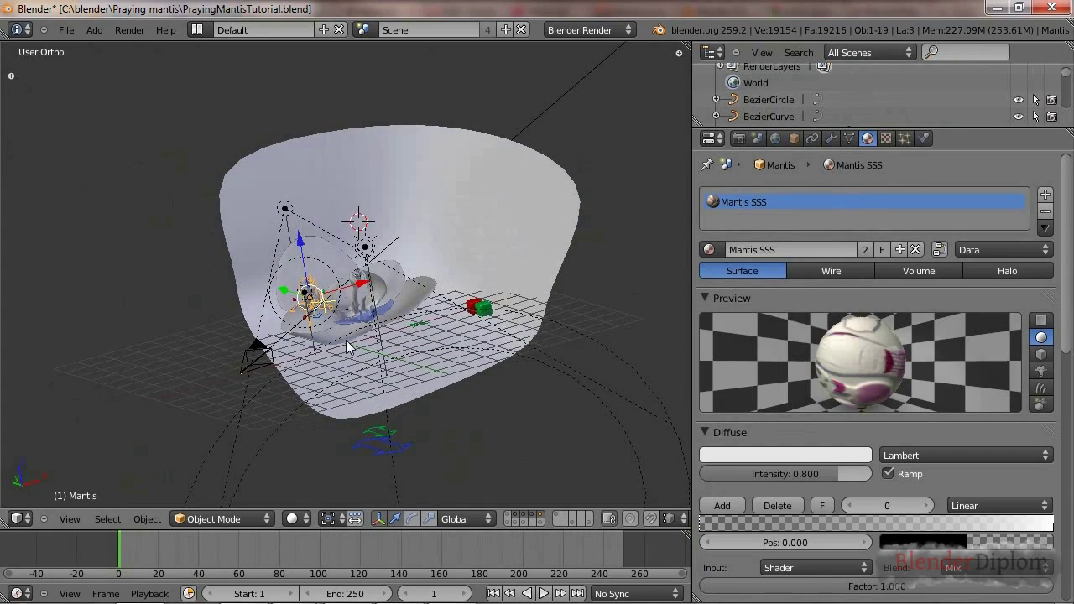
pyautogui.press('KP_0')
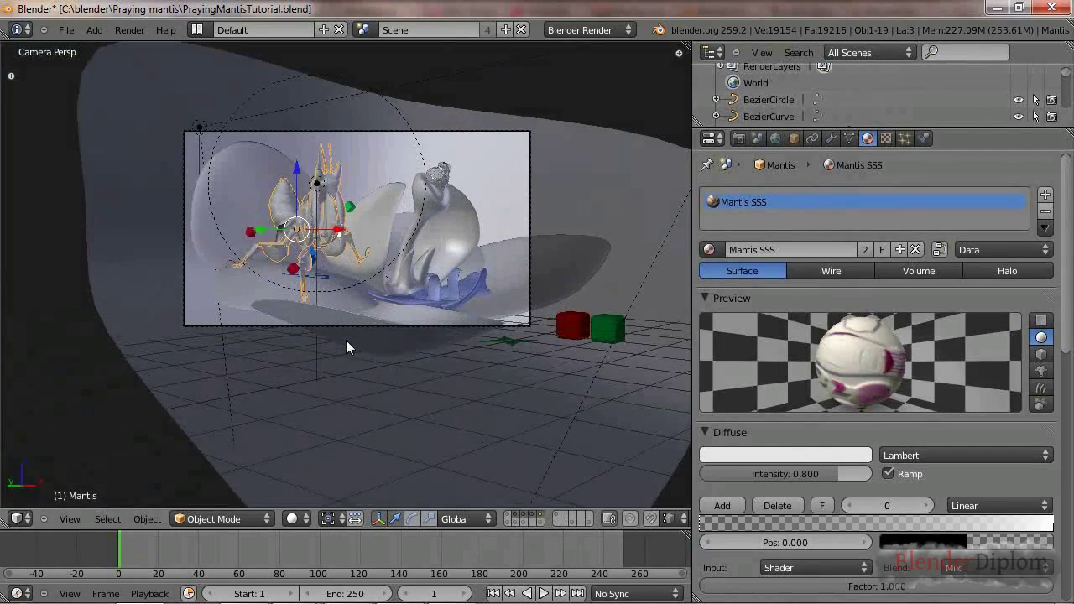
pyautogui.scroll(2, 346, 339)
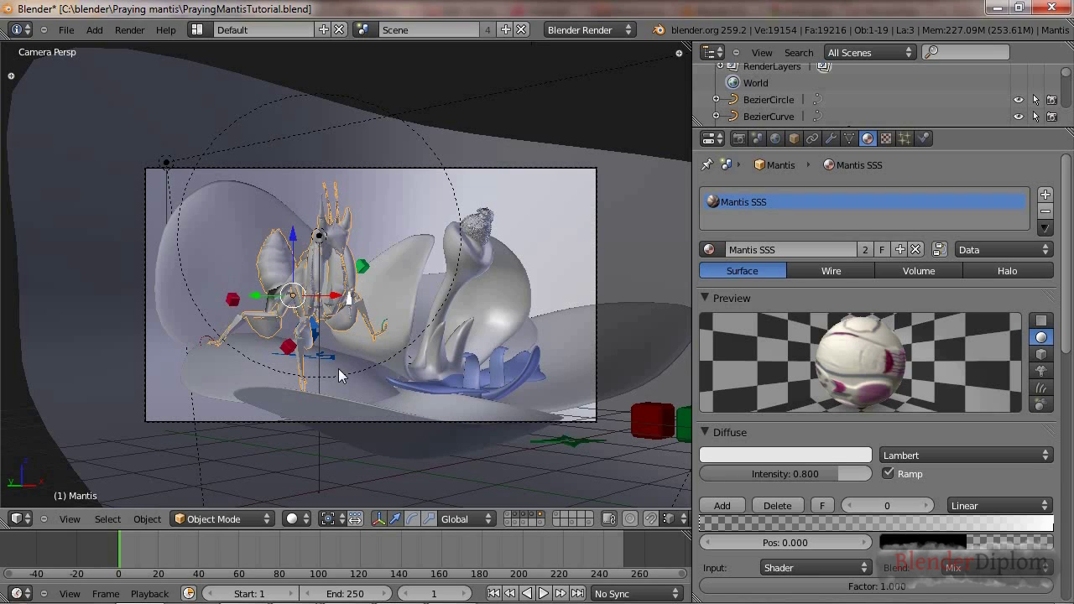
# Replace the mantis's Mantis SSS material with a new material named SSS.001.
pyautogui.click(918, 249)
pyautogui.click(821, 249)
pyautogui.click(773, 250)
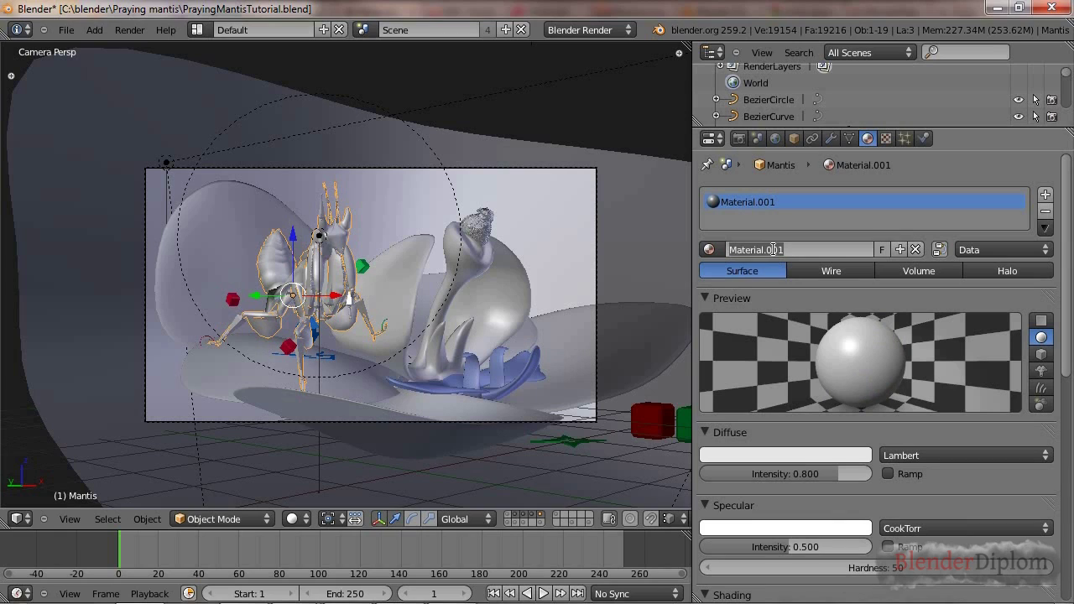
pyautogui.write('SSS.001')
pyautogui.press('Return')
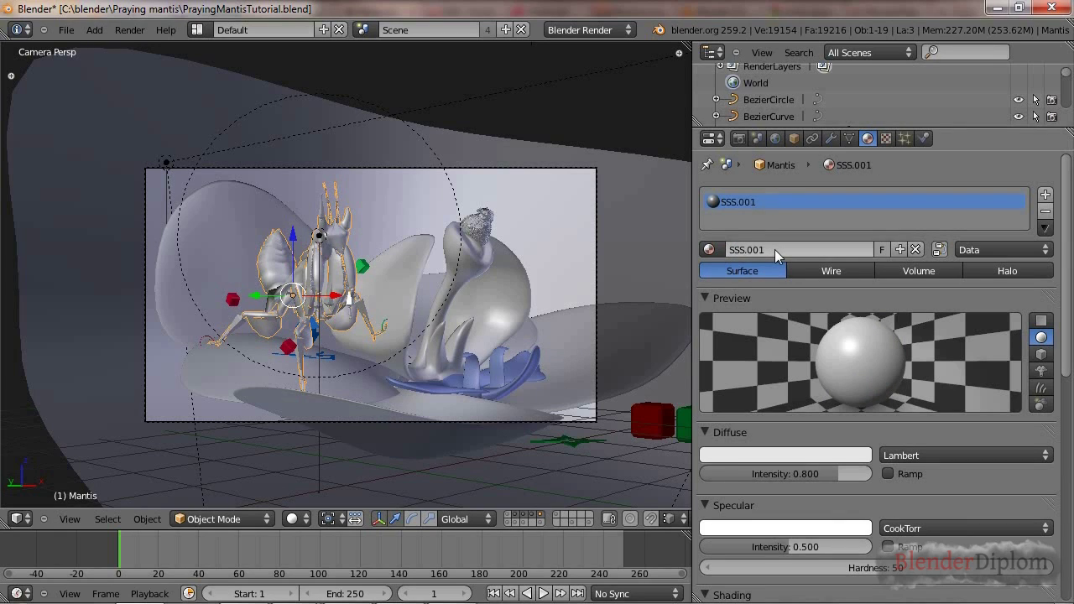
# Assign the existing MantisDiffuse image texture to SSS.001's first texture slot.
pyautogui.click(885, 138)
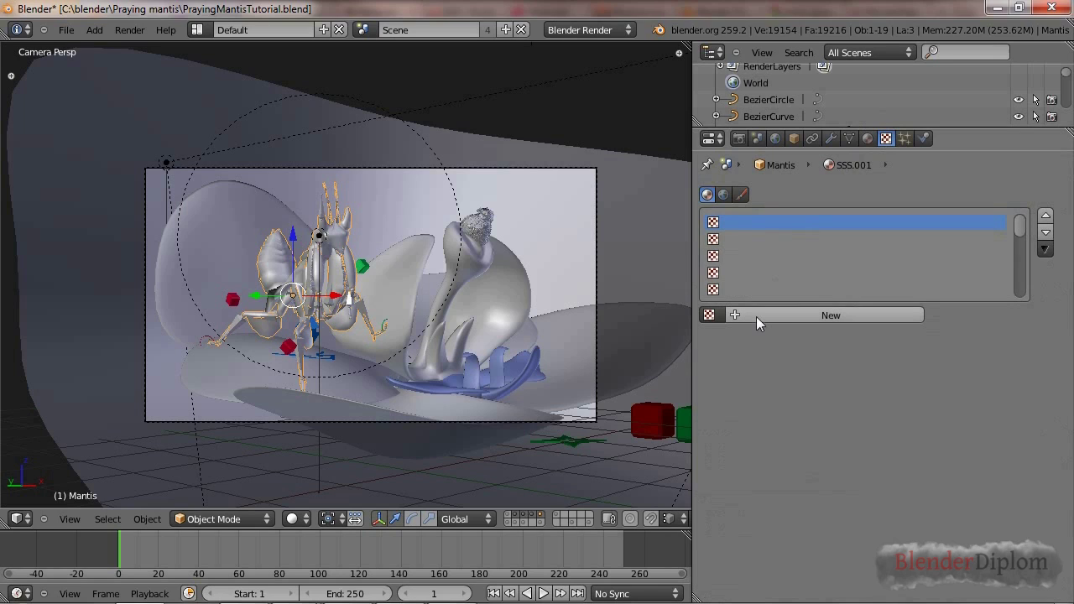
pyautogui.click(708, 314)
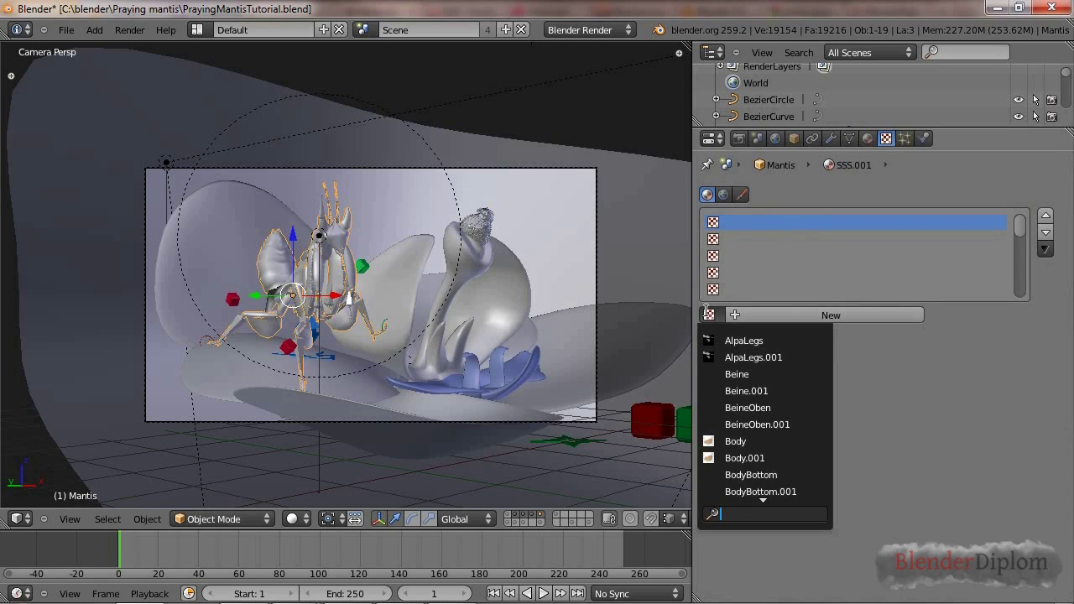
pyautogui.write('col')
pyautogui.press('BackSpace')
pyautogui.press('BackSpace')
pyautogui.press('BackSpace')
pyautogui.write('pain')
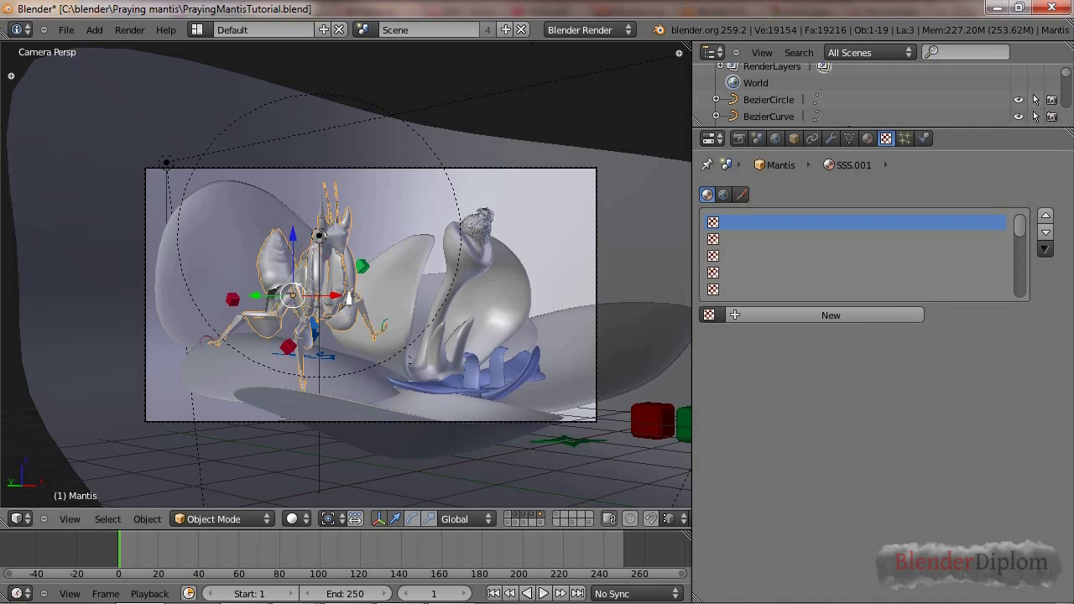
pyautogui.click(714, 316)
pyautogui.write('diff')
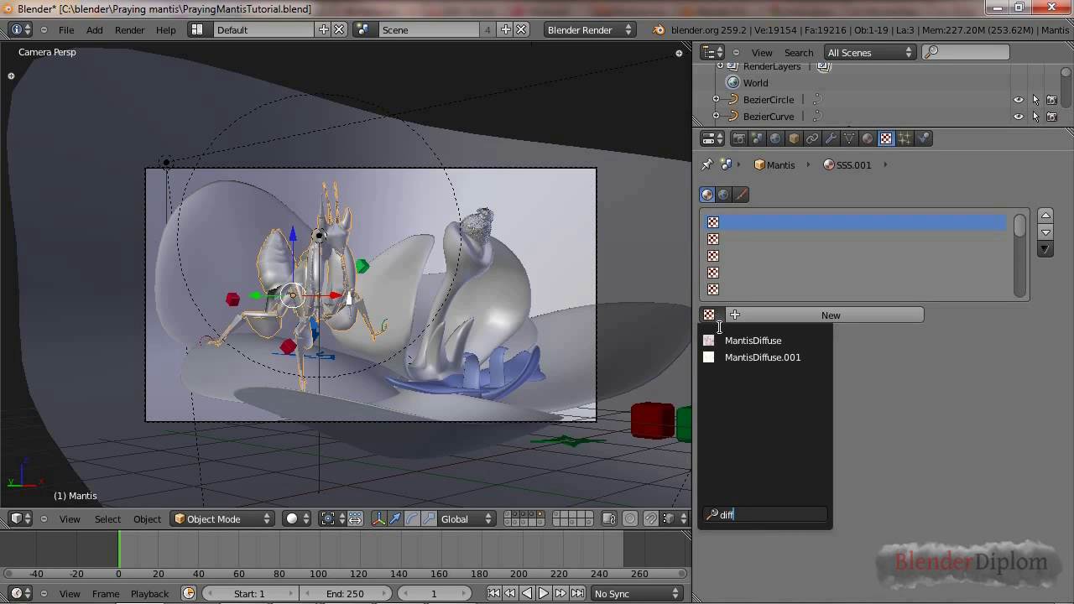
pyautogui.click(728, 339)
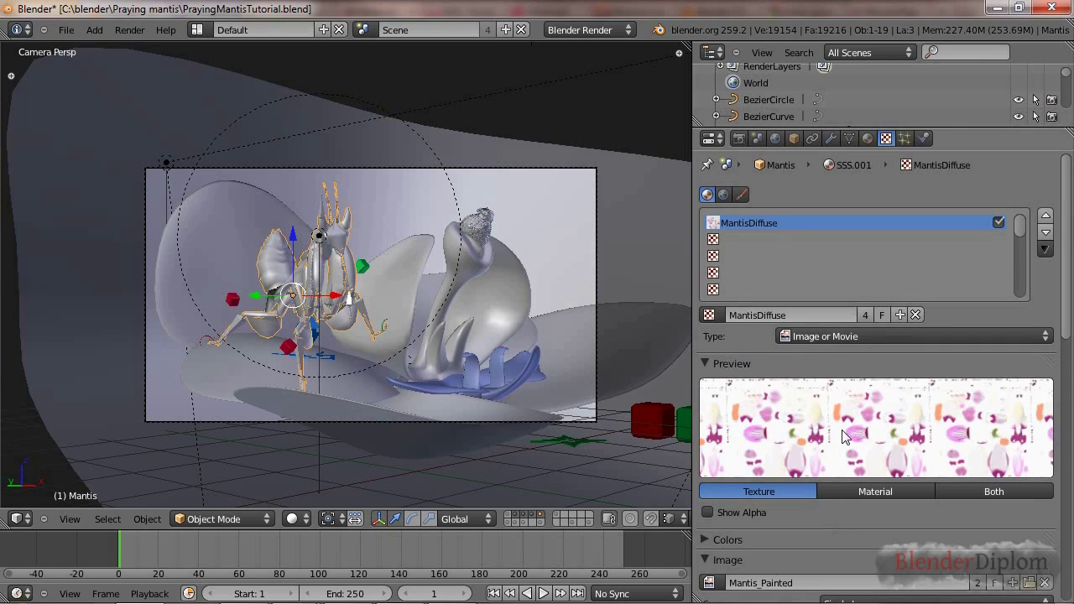
# Scroll the texture settings and pick the empty slot below MantisDiffuse.
pyautogui.scroll(-5, 842, 429)
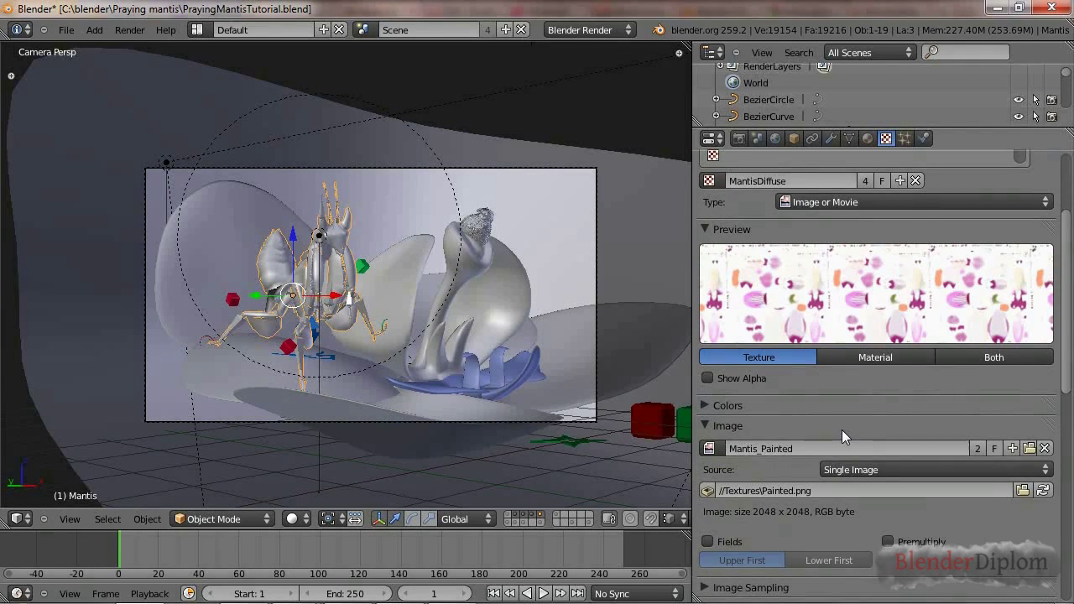
pyautogui.scroll(2, 842, 431)
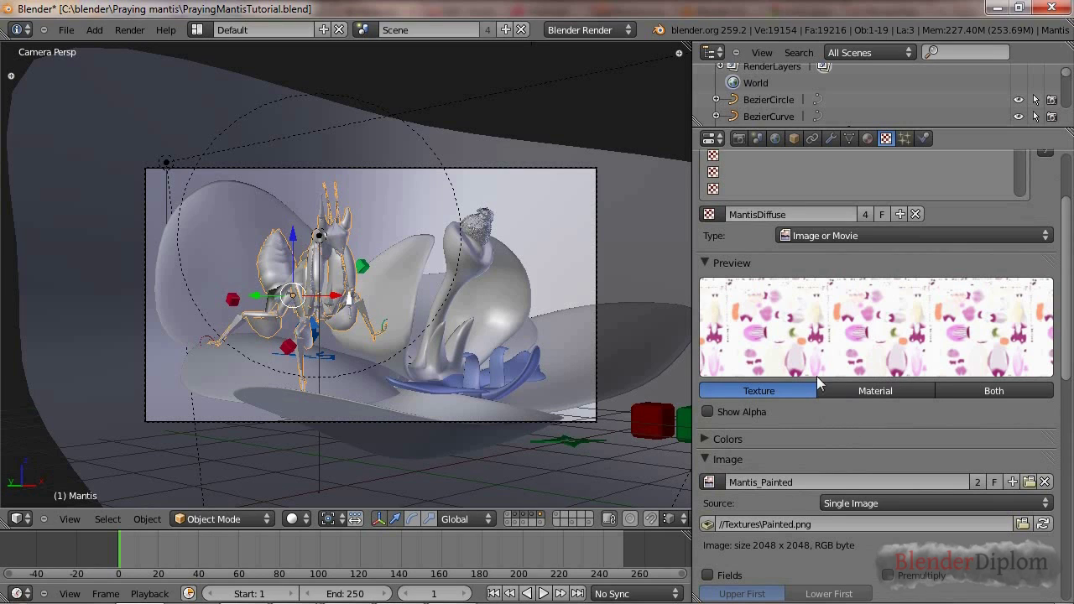
pyautogui.scroll(3, 802, 425)
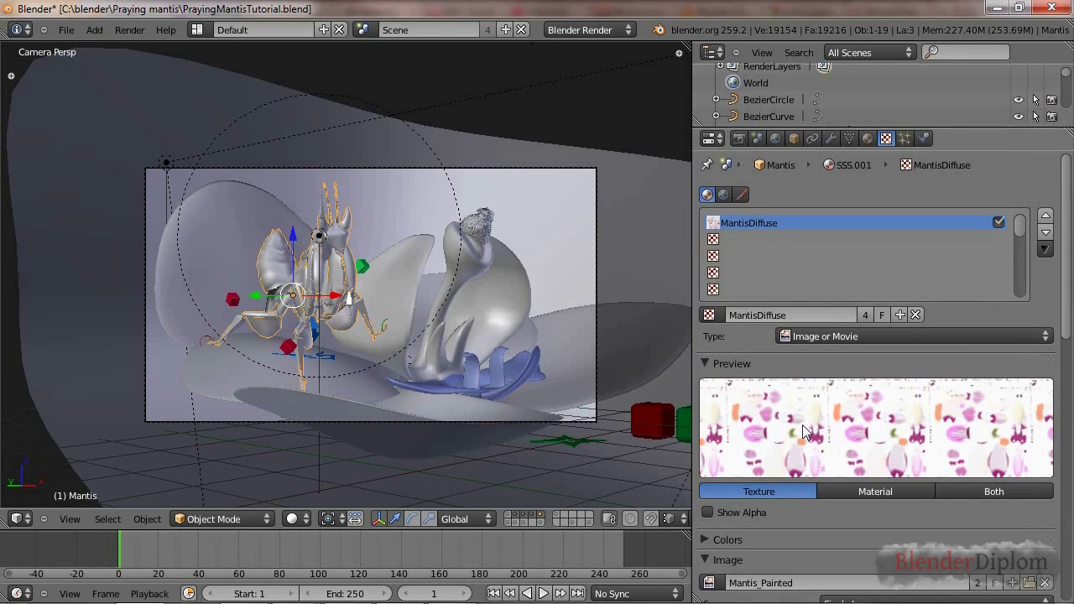
pyautogui.scroll(-15, 787, 450)
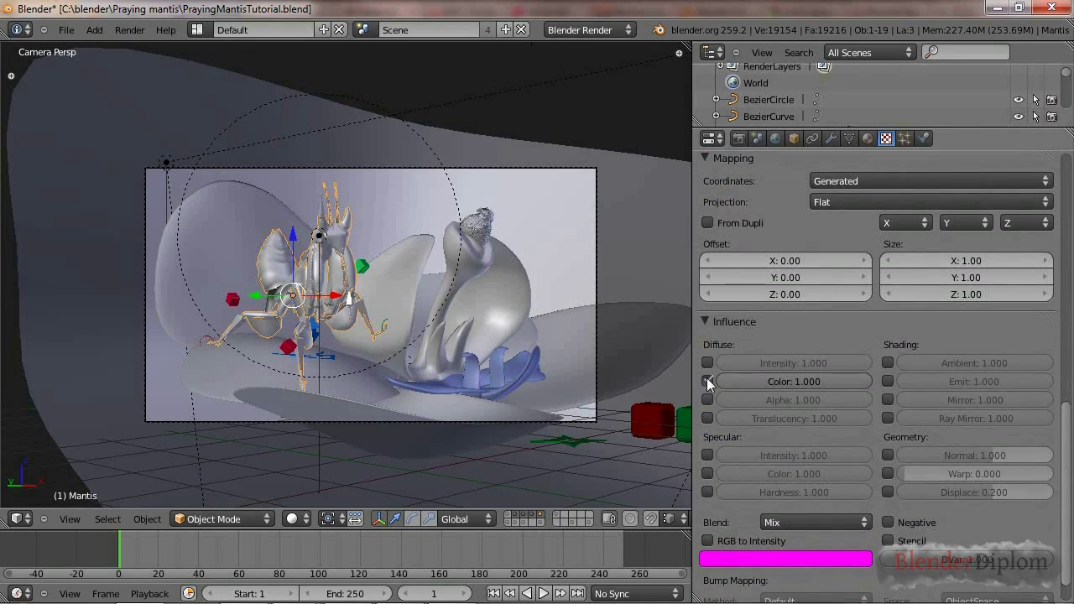
pyautogui.scroll(12, 814, 443)
pyautogui.scroll(5, 812, 437)
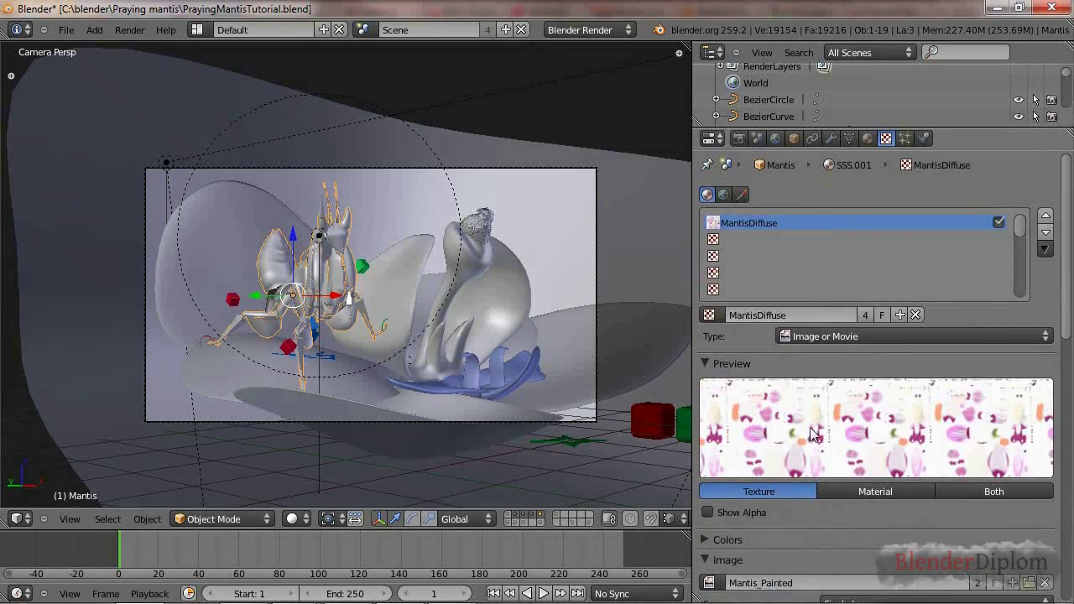
pyautogui.click(751, 237)
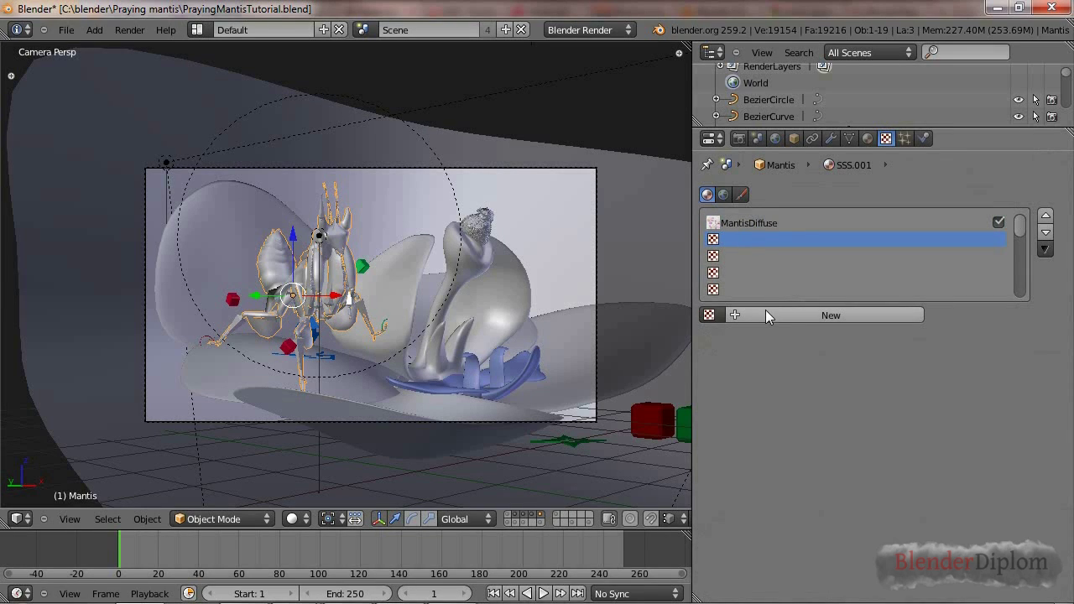
# Search 'tralu' among existing textures and assign Tralumap to the slot below MantisDiffuse.
pyautogui.click(709, 314)
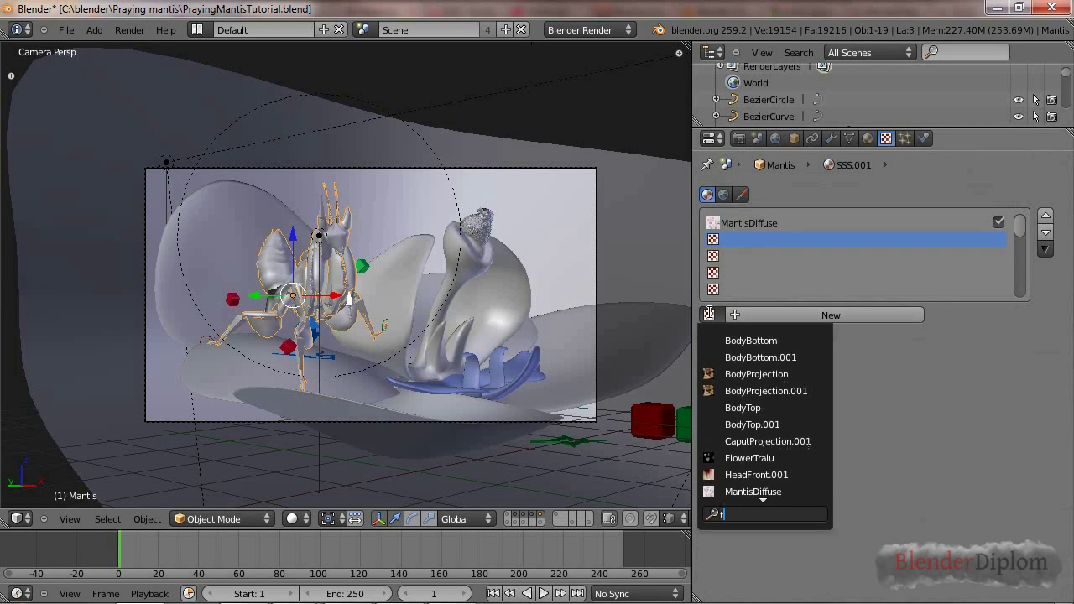
pyautogui.write('tra')
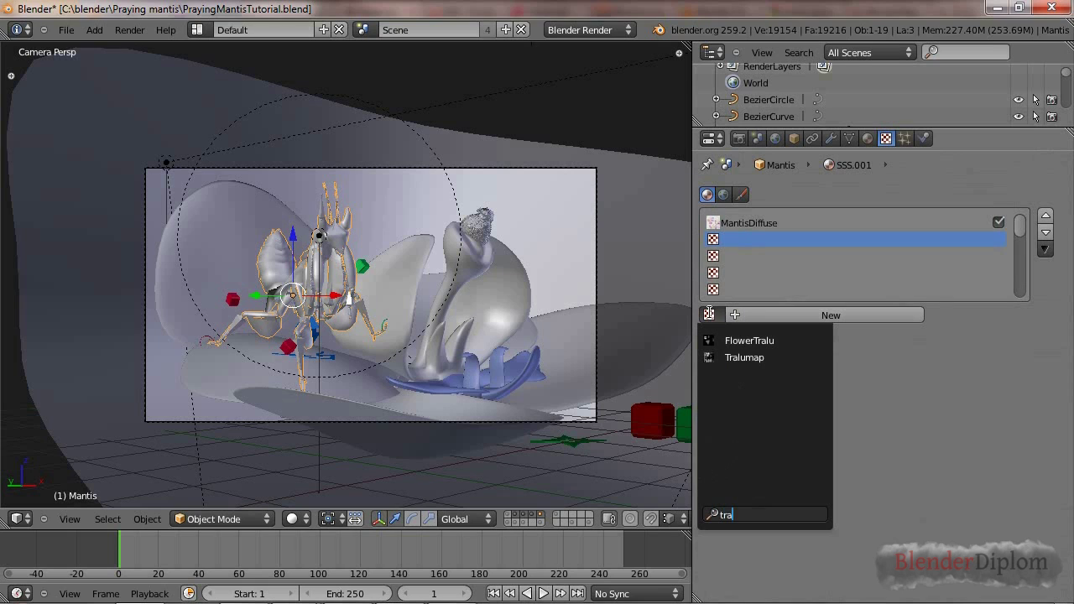
pyautogui.write('lu')
pyautogui.click(742, 359)
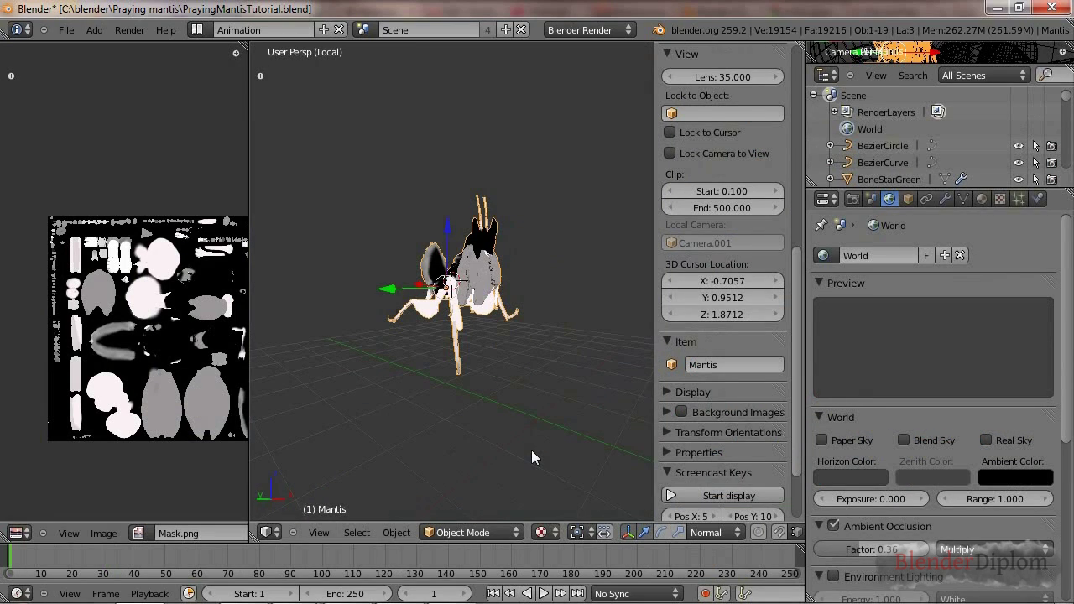
# Hide the side panel, orbit to a higher side-on view of the mantis, then switch layouts with Ctrl+Right.
pyautogui.press('n')
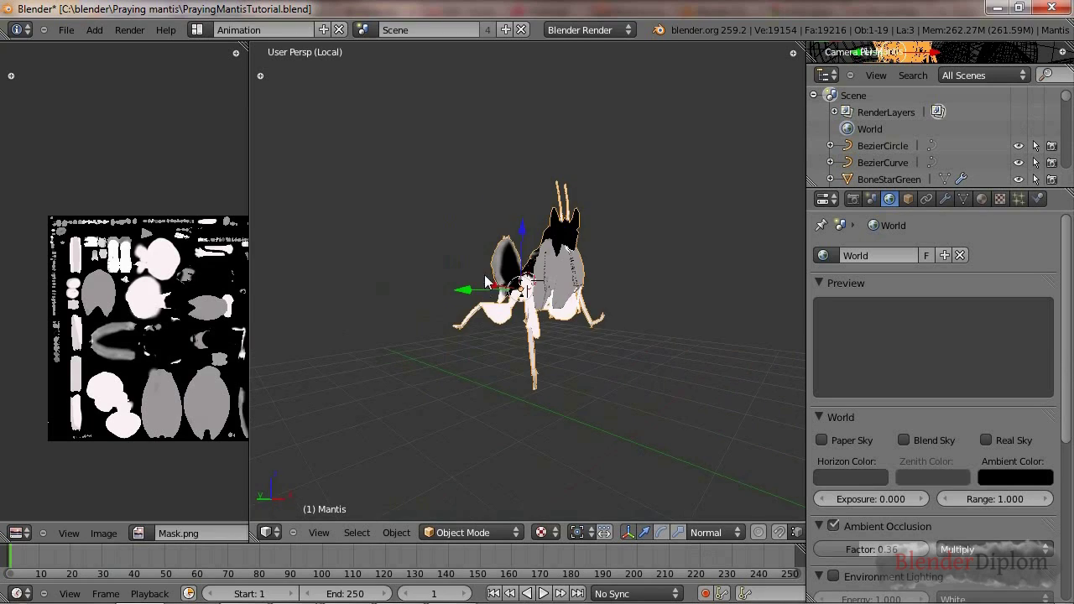
pyautogui.moveTo(531, 450); pyautogui.dragTo(555, 347, button='middle')
pyautogui.scroll(4, 549, 352)
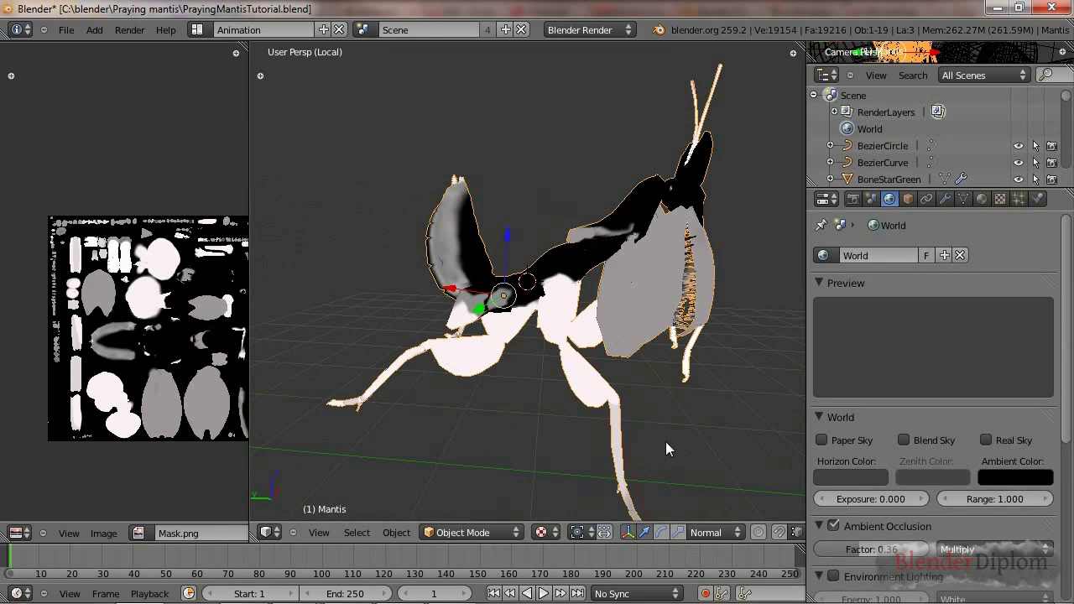
pyautogui.moveTo(662, 427); pyautogui.dragTo(572, 392, button='middle')
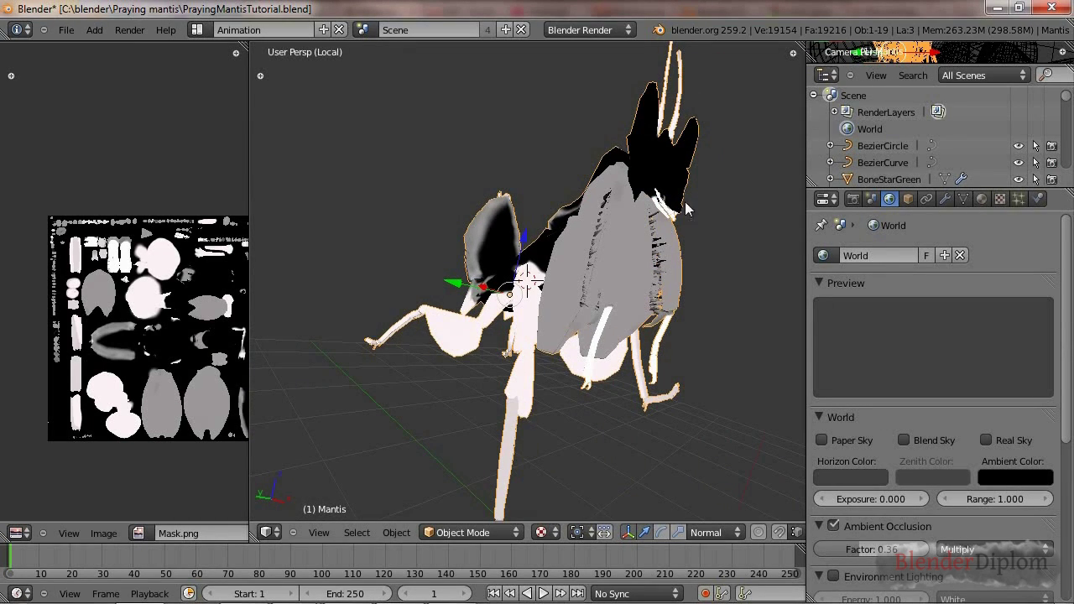
pyautogui.moveTo(637, 229); pyautogui.dragTo(594, 429, button='middle')
pyautogui.moveTo(475, 310); pyautogui.dragTo(488, 381, button='middle')
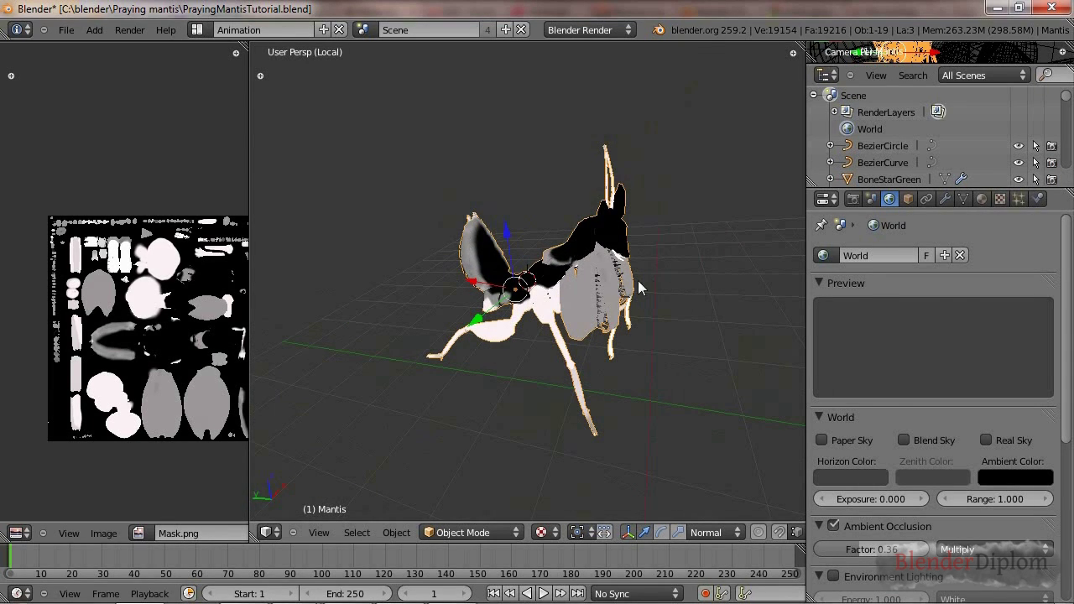
pyautogui.hotkey('ctrl', 'Right')
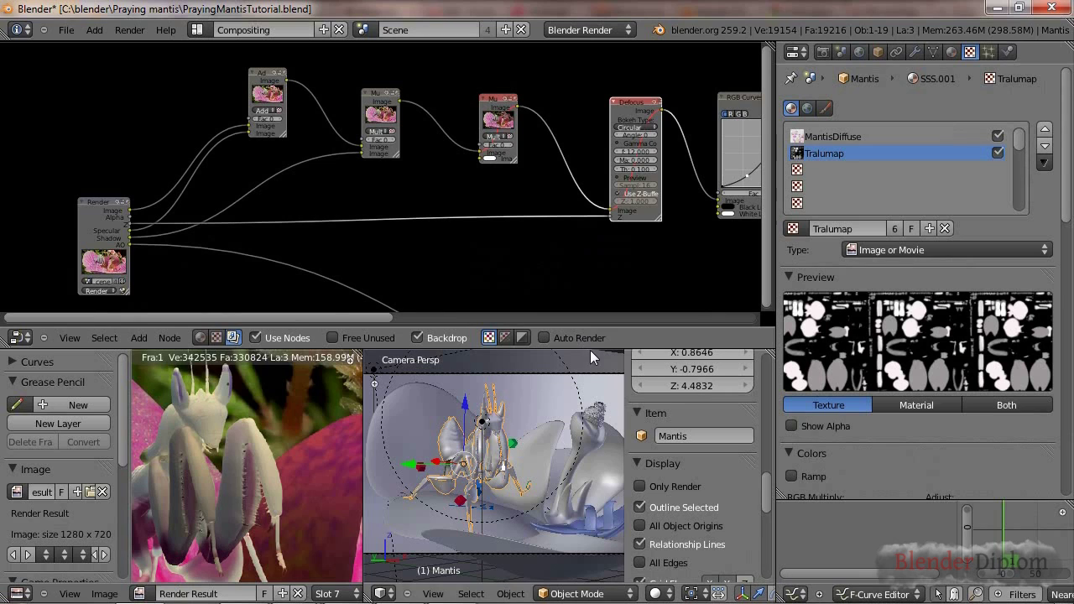
# Make Tralumap affect diffuse translucency at 0.25 instead of diffuse colour.
pyautogui.moveTo(592, 336); pyautogui.dragTo(593, 262)
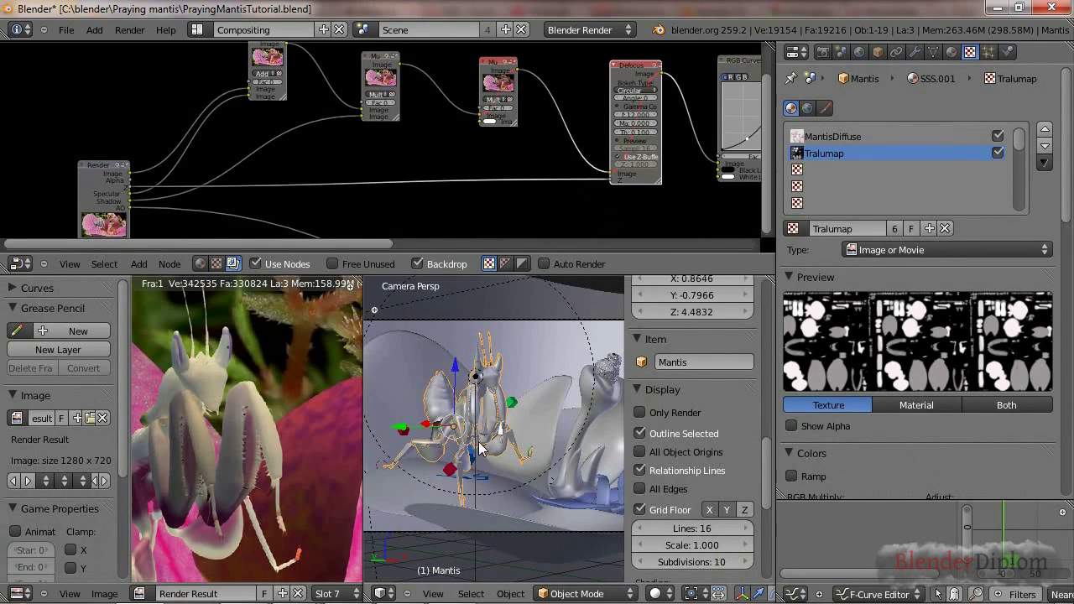
pyautogui.scroll(-2, 489, 464)
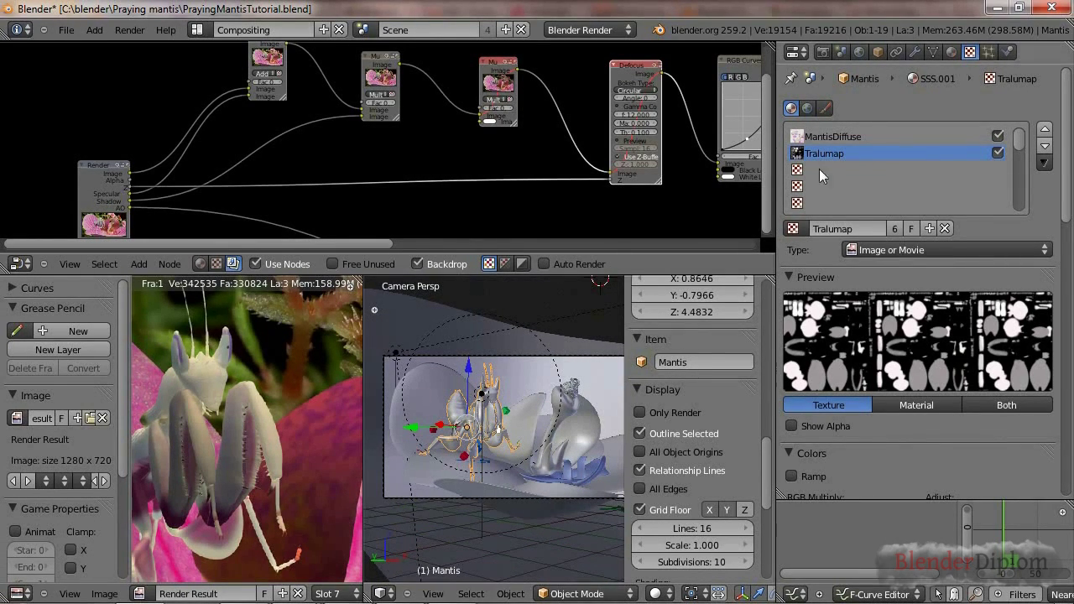
pyautogui.scroll(-15, 923, 291)
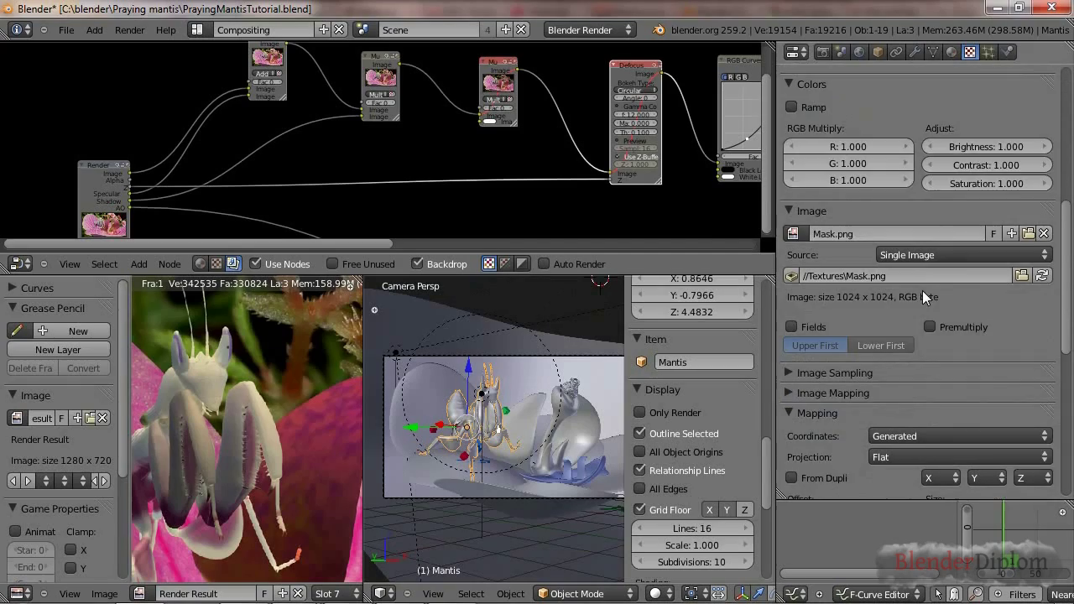
pyautogui.scroll(-7, 847, 295)
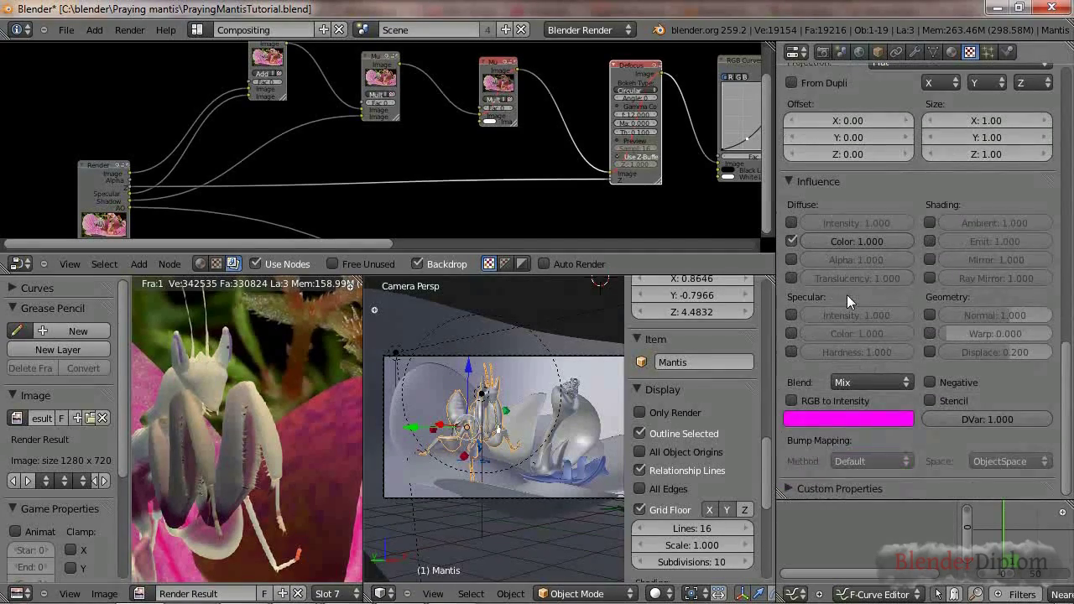
pyautogui.click(791, 278)
pyautogui.click(791, 241)
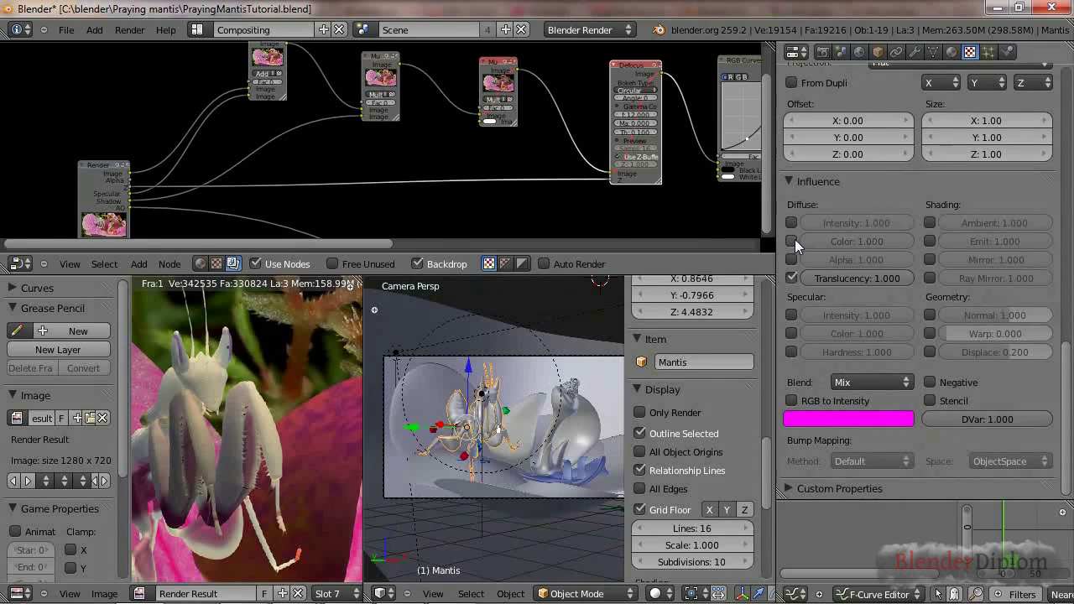
pyautogui.click(853, 278)
pyautogui.press('BackSpace')
pyautogui.write('.25')
pyautogui.press('Return')
pyautogui.scroll(15, 883, 384)
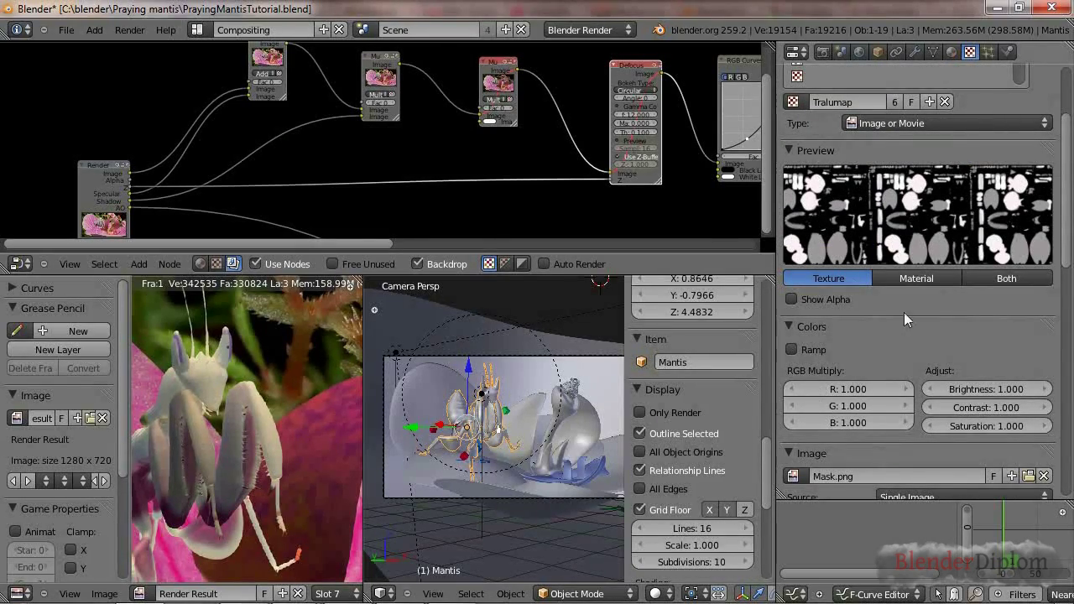
pyautogui.scroll(5, 831, 210)
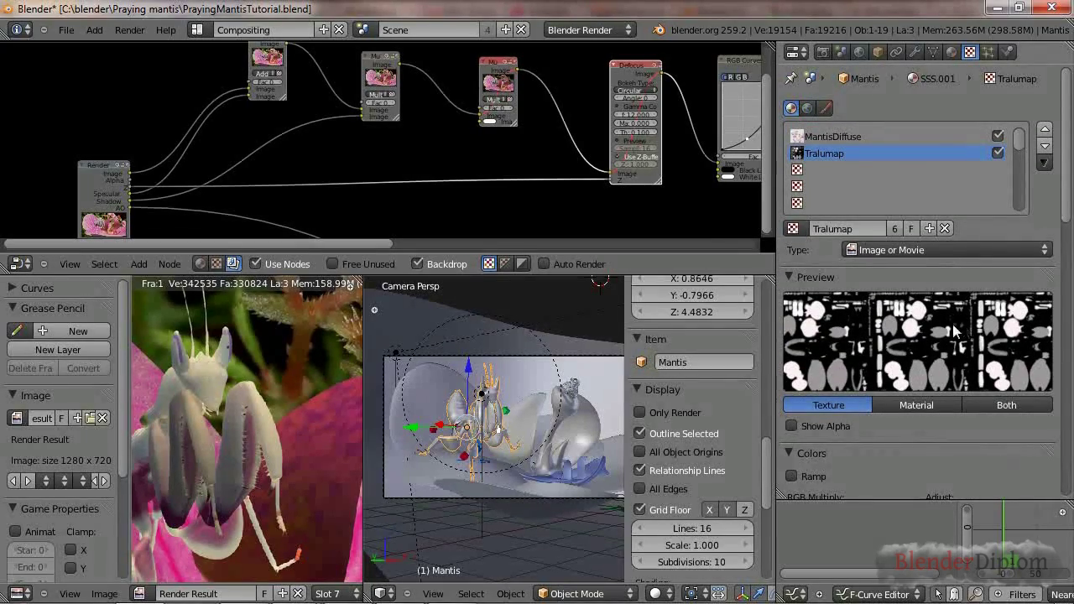
pyautogui.scroll(-7, 924, 333)
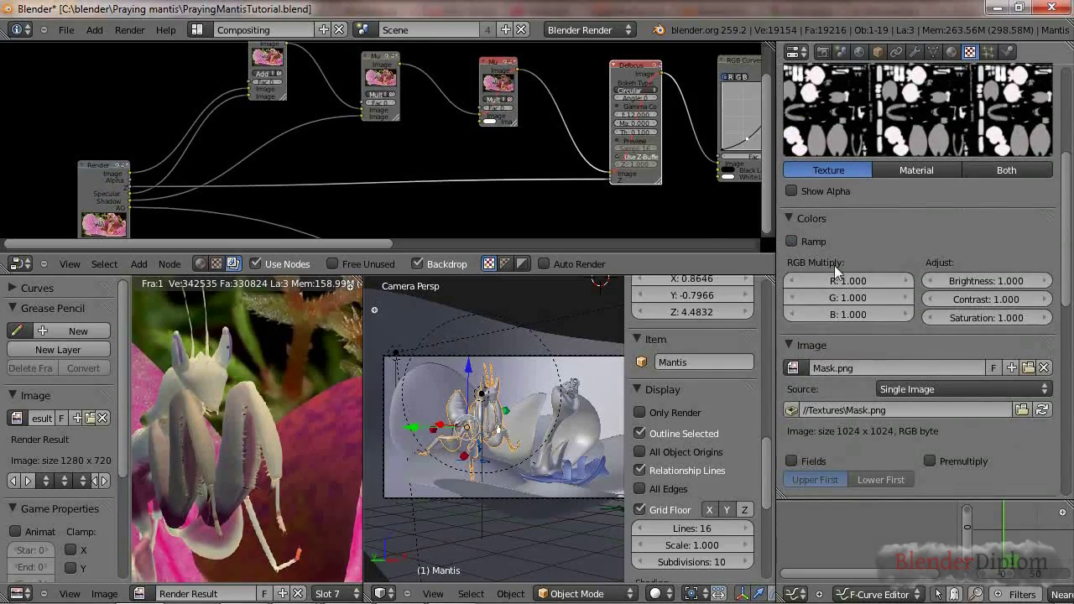
pyautogui.scroll(10, 836, 267)
pyautogui.click(833, 169)
pyautogui.click(887, 229)
pyautogui.click(887, 250)
pyautogui.click(887, 249)
pyautogui.click(886, 285)
pyautogui.scroll(-6, 843, 373)
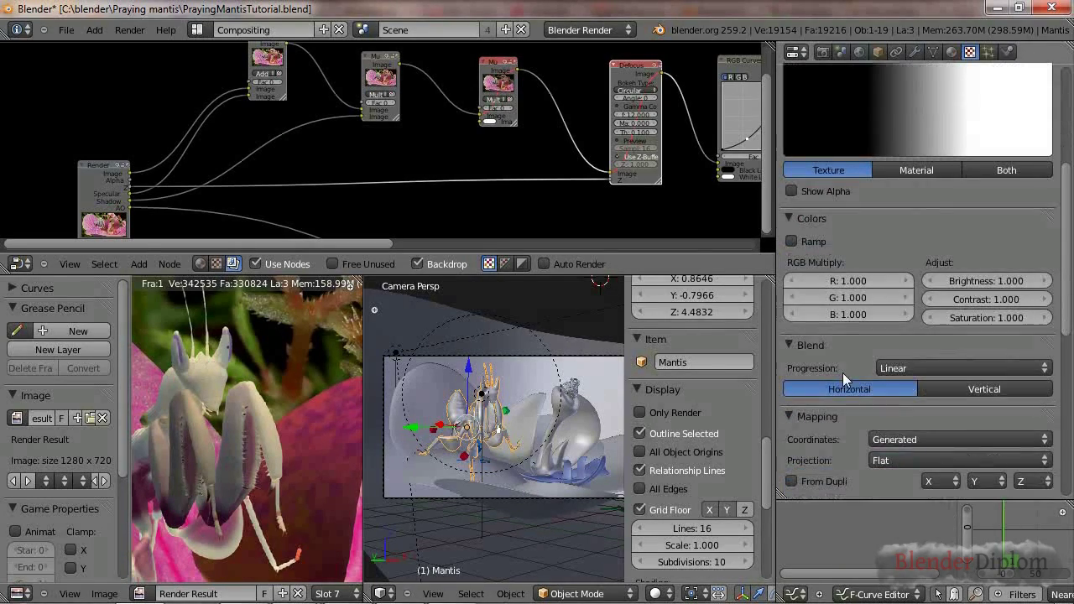
pyautogui.click(793, 195)
pyautogui.scroll(5, 964, 320)
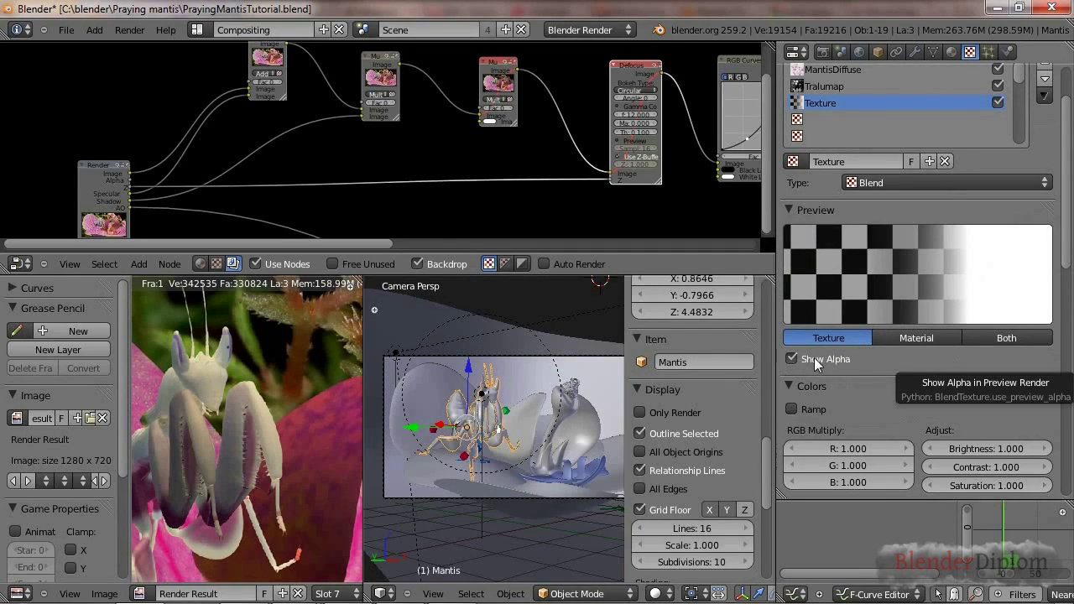
pyautogui.click(946, 162)
pyautogui.click(848, 88)
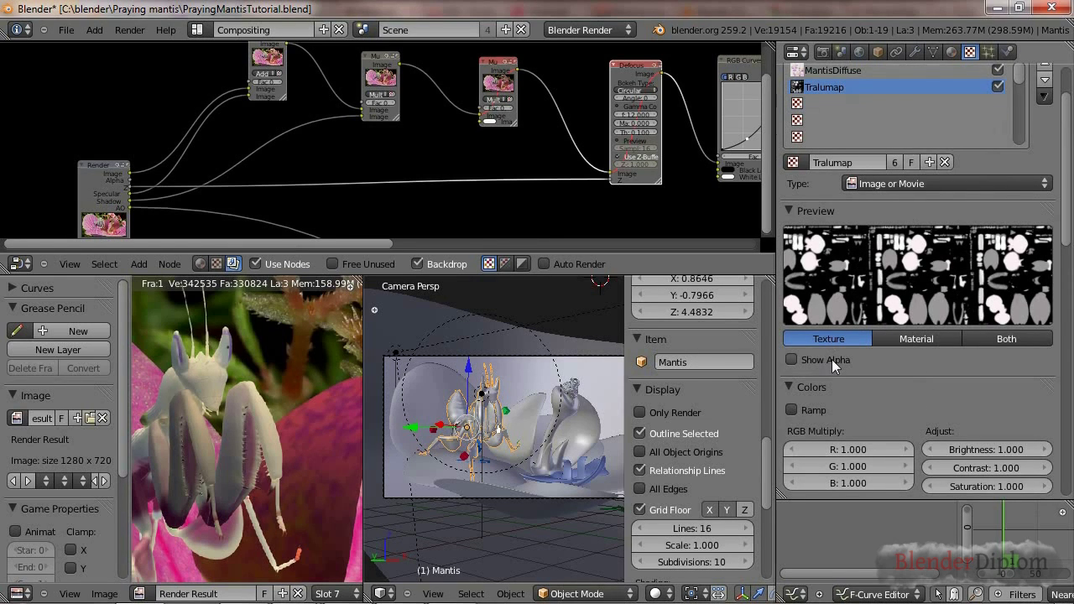
# Enable RGB to Intensity in Tralumap's Influence settings, keeping translucency at 0.250.
pyautogui.scroll(-10, 820, 399)
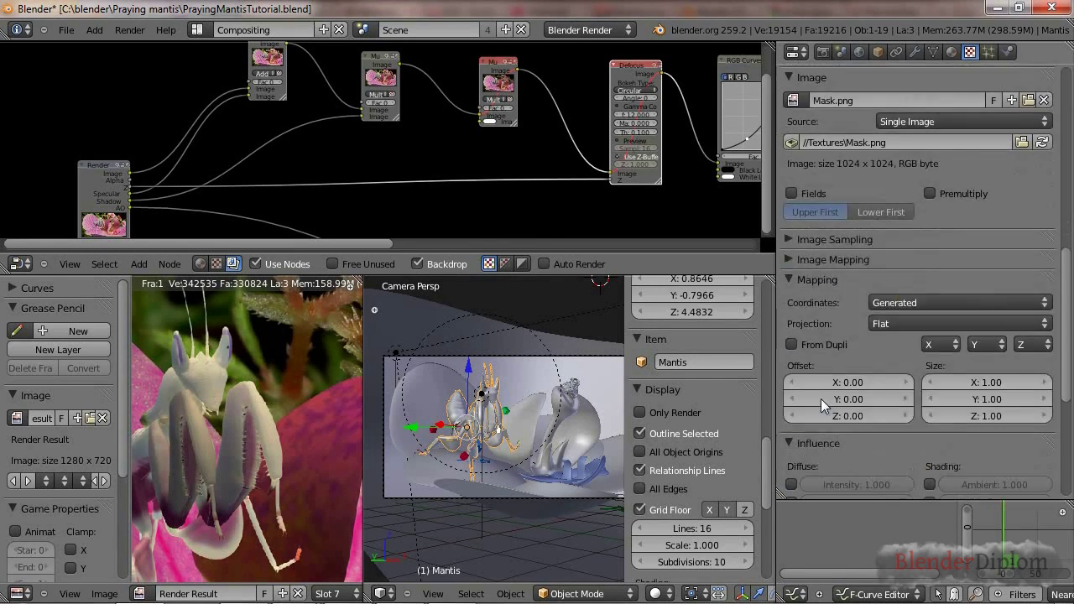
pyautogui.scroll(-8, 821, 399)
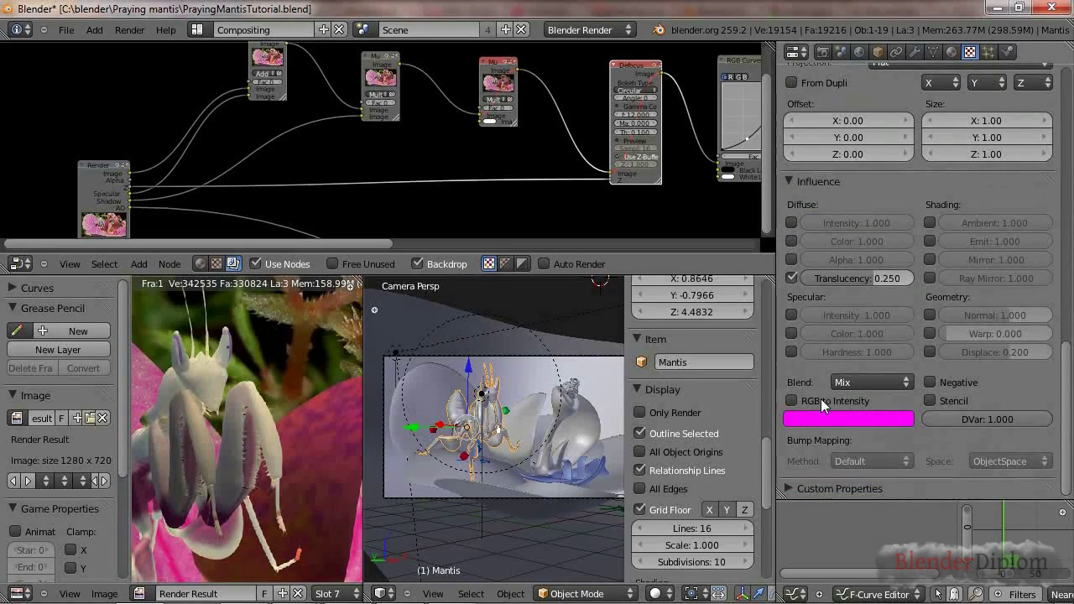
pyautogui.click(792, 401)
pyautogui.scroll(20, 883, 421)
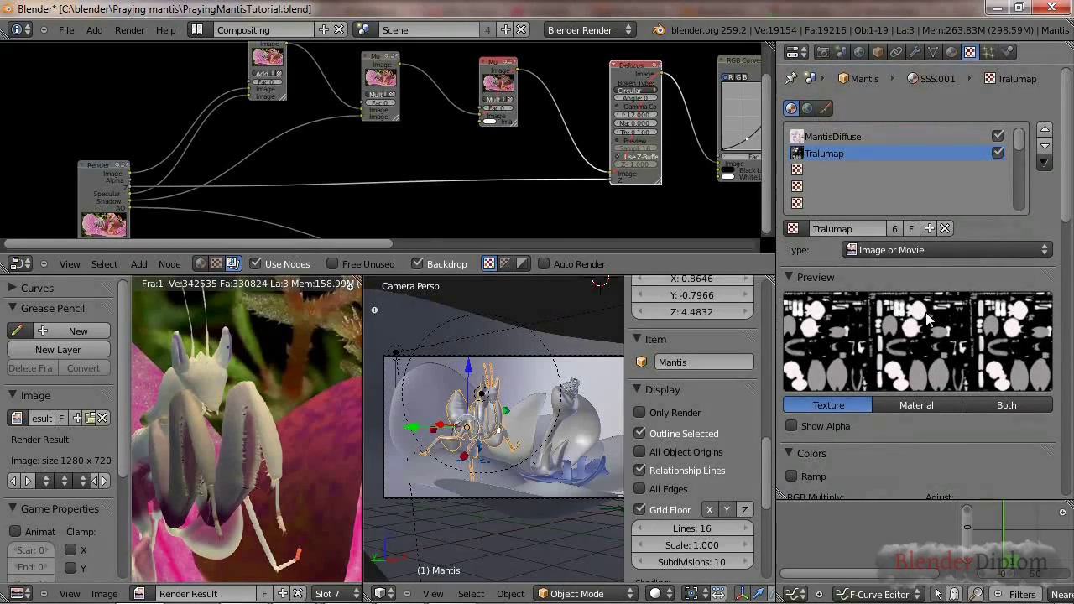
pyautogui.scroll(-3, 929, 378)
pyautogui.scroll(-15, 928, 371)
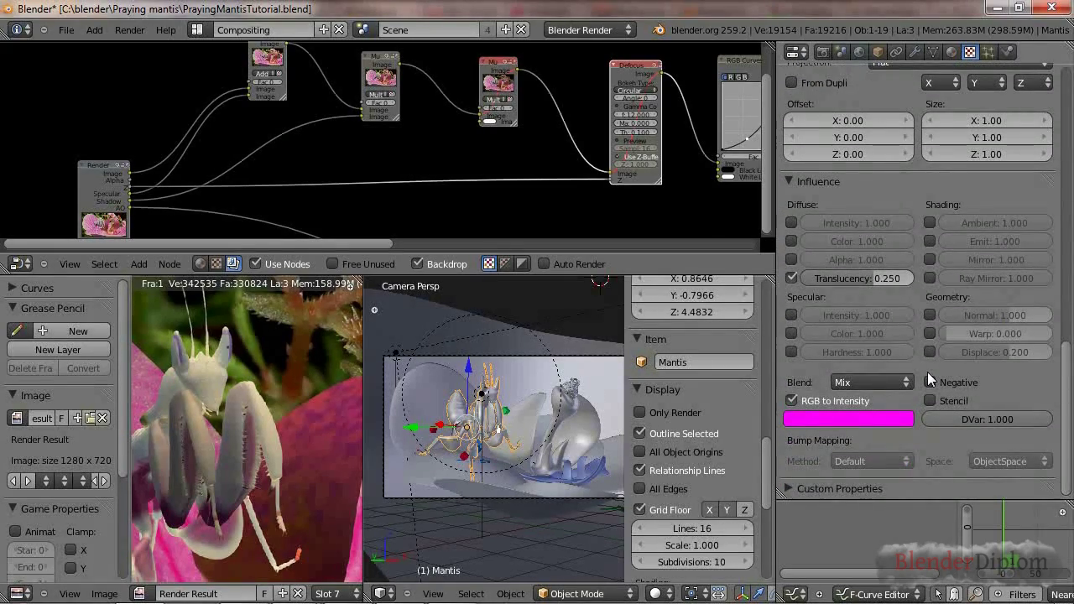
pyautogui.scroll(20, 927, 371)
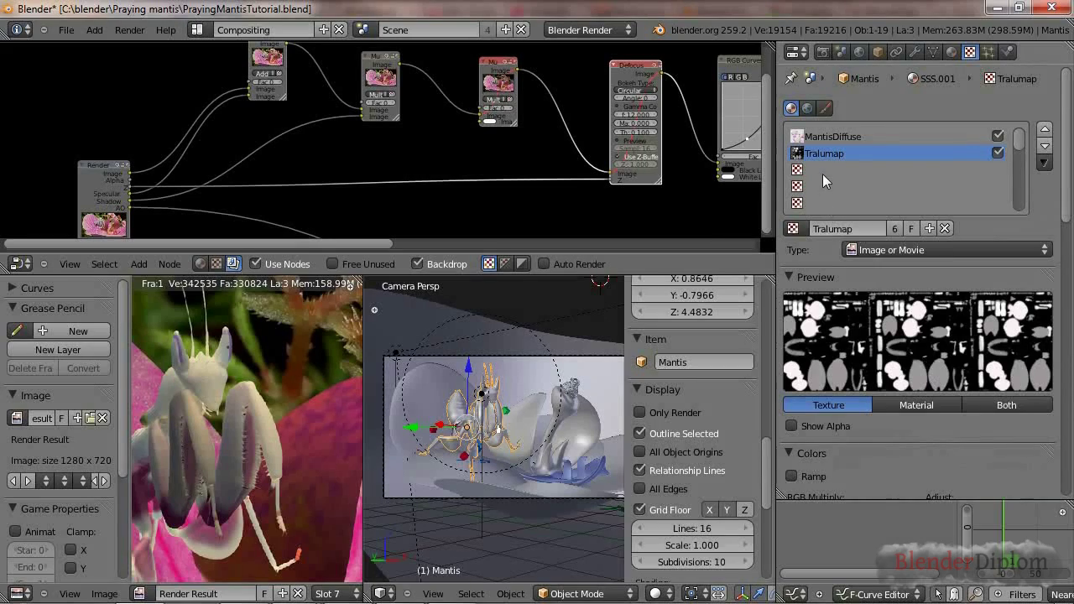
# Set the MantisDiffuse texture's mapping coordinates to UV.
pyautogui.click(823, 172)
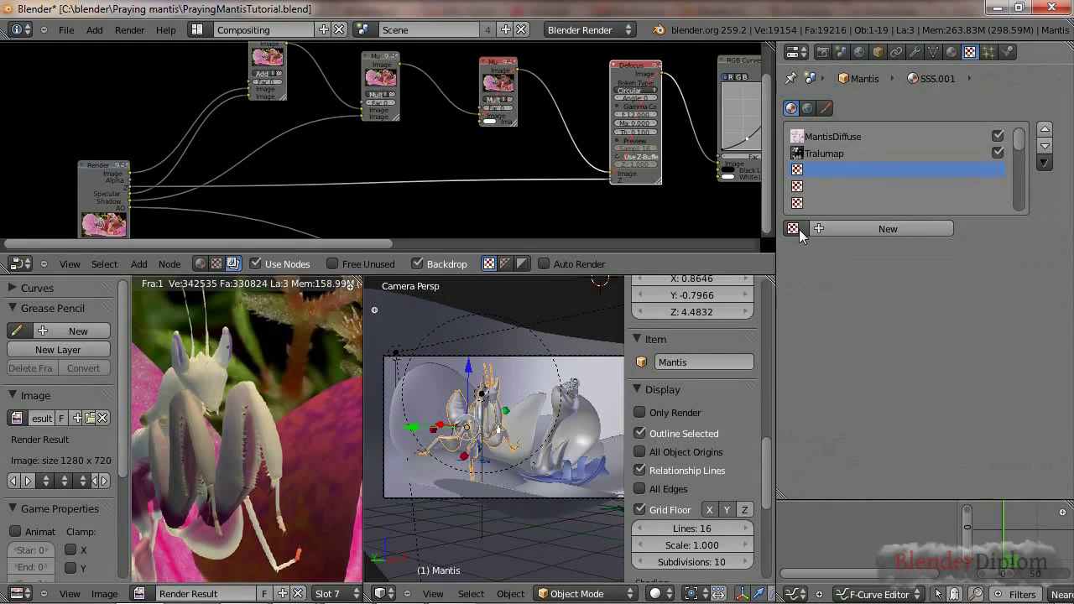
pyautogui.click(832, 134)
pyautogui.scroll(-8, 999, 396)
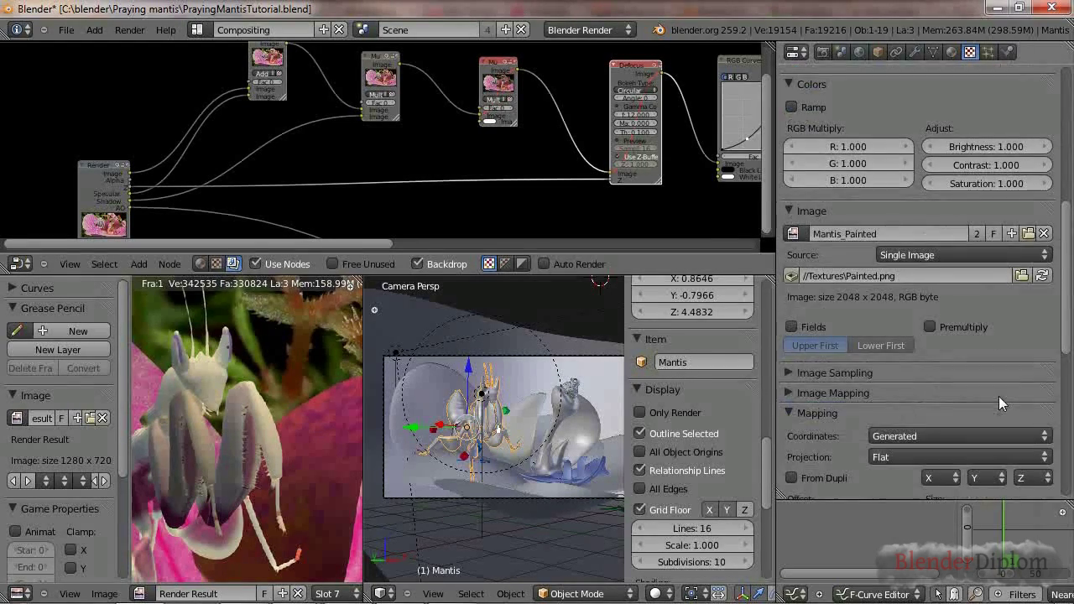
pyautogui.scroll(1, 998, 396)
pyautogui.click(919, 468)
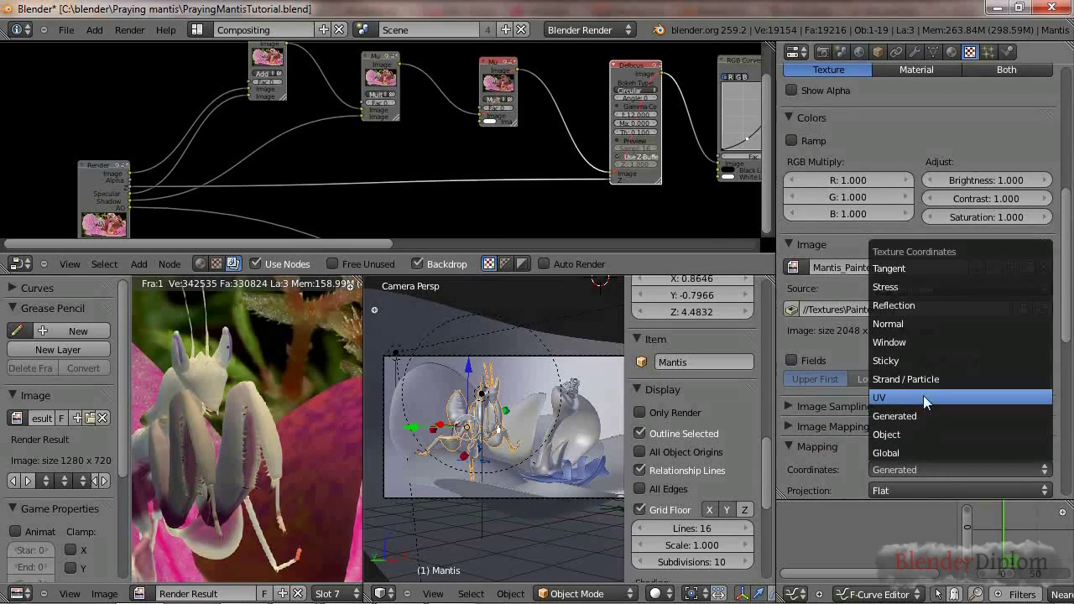
pyautogui.click(923, 396)
pyautogui.scroll(10, 924, 394)
# Set the Tralumap texture's mapping coordinates to UV as well.
pyautogui.click(851, 153)
pyautogui.scroll(-10, 875, 319)
pyautogui.click(891, 366)
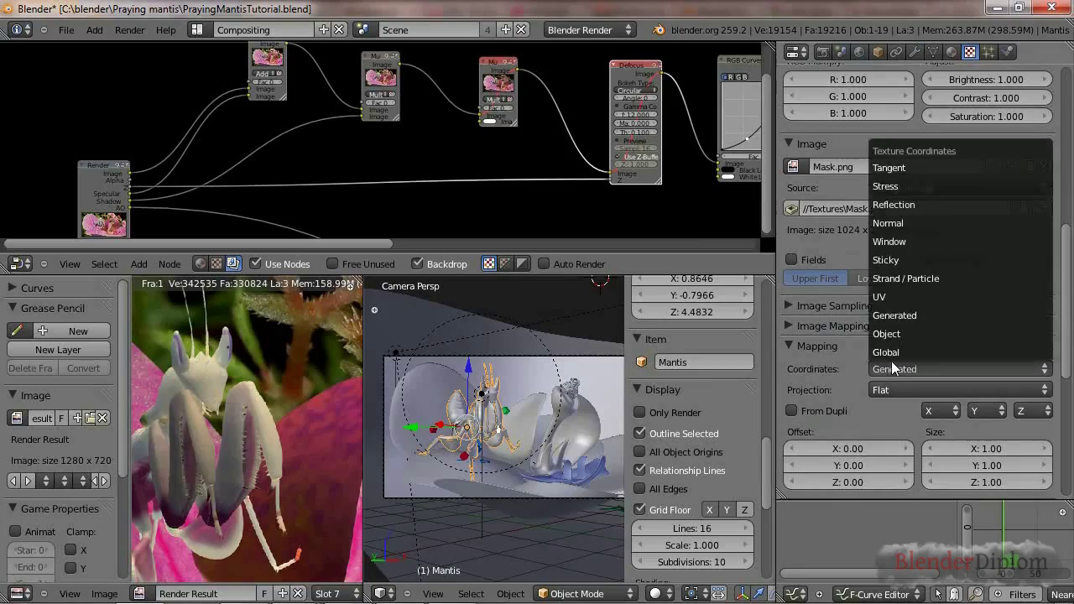
pyautogui.click(895, 297)
pyautogui.scroll(6, 898, 333)
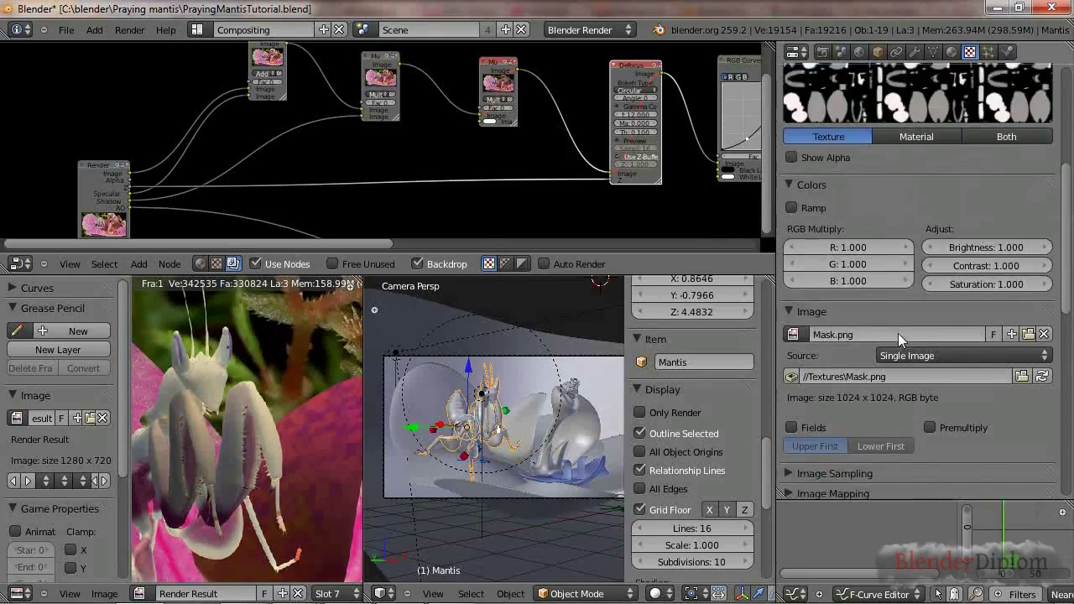
# Fill the empty third texture slot with the existing Specmap texture, found by searching 'spec'.
pyautogui.scroll(-15, 898, 334)
pyautogui.scroll(11, 898, 333)
pyautogui.scroll(5, 898, 333)
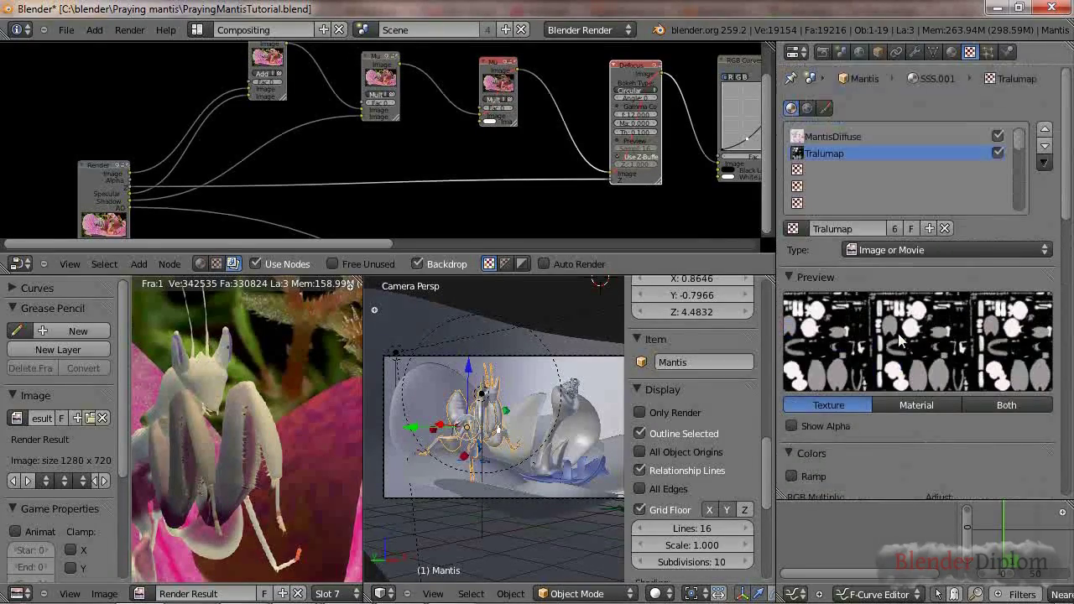
pyautogui.click(819, 169)
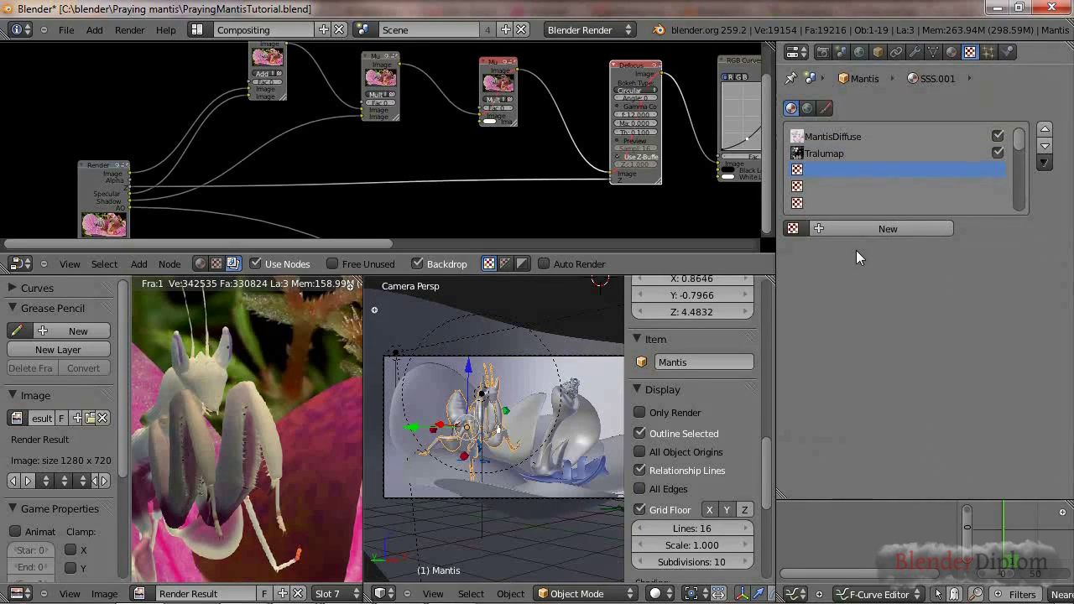
pyautogui.click(793, 229)
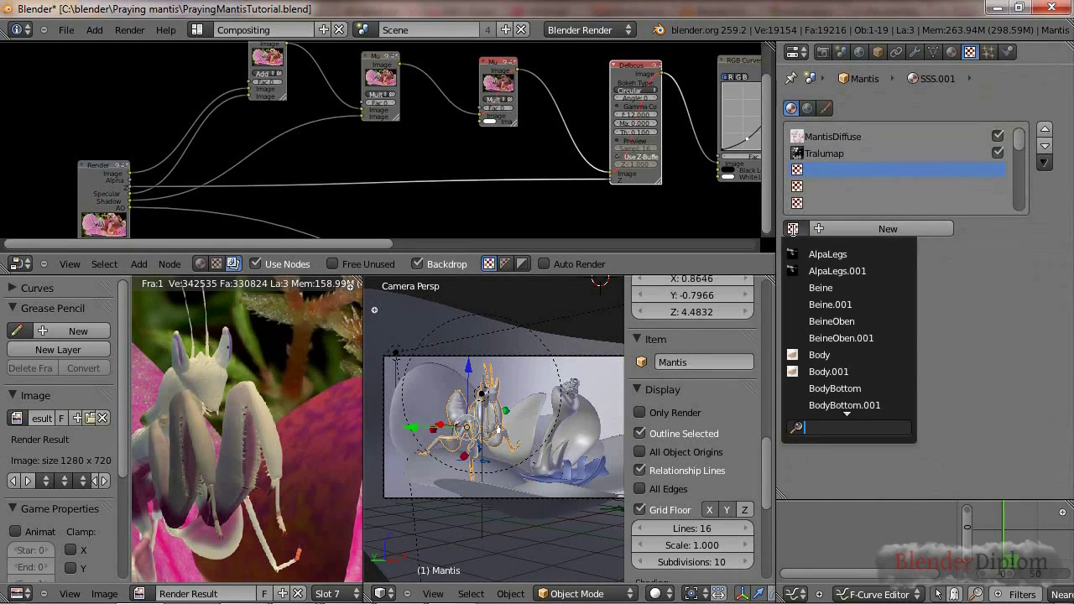
pyautogui.write('spec')
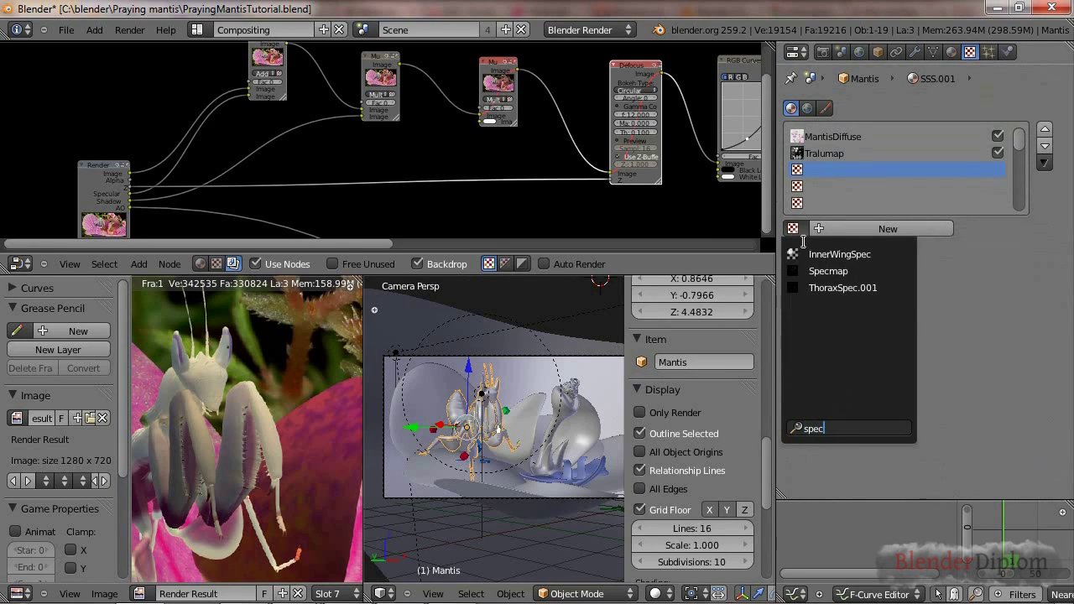
pyautogui.click(825, 271)
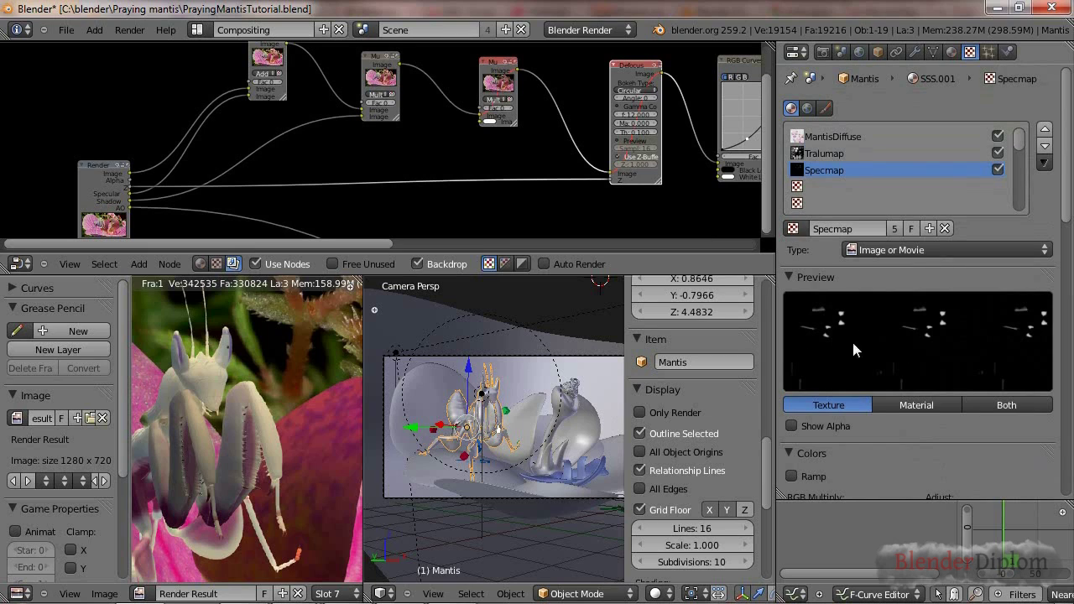
pyautogui.scroll(3, 430, 461)
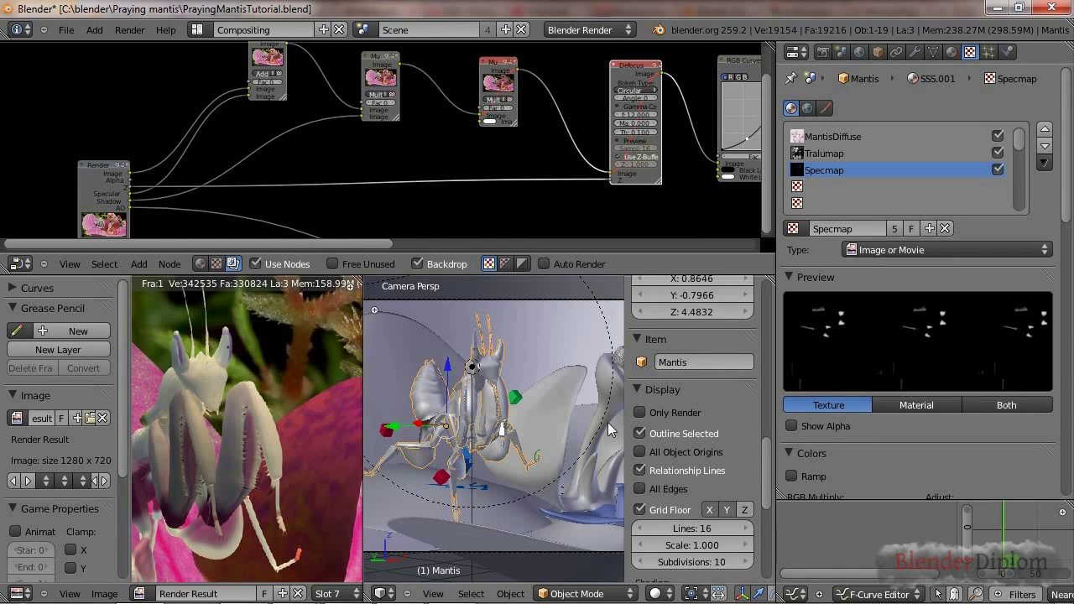
pyautogui.scroll(-15, 1018, 428)
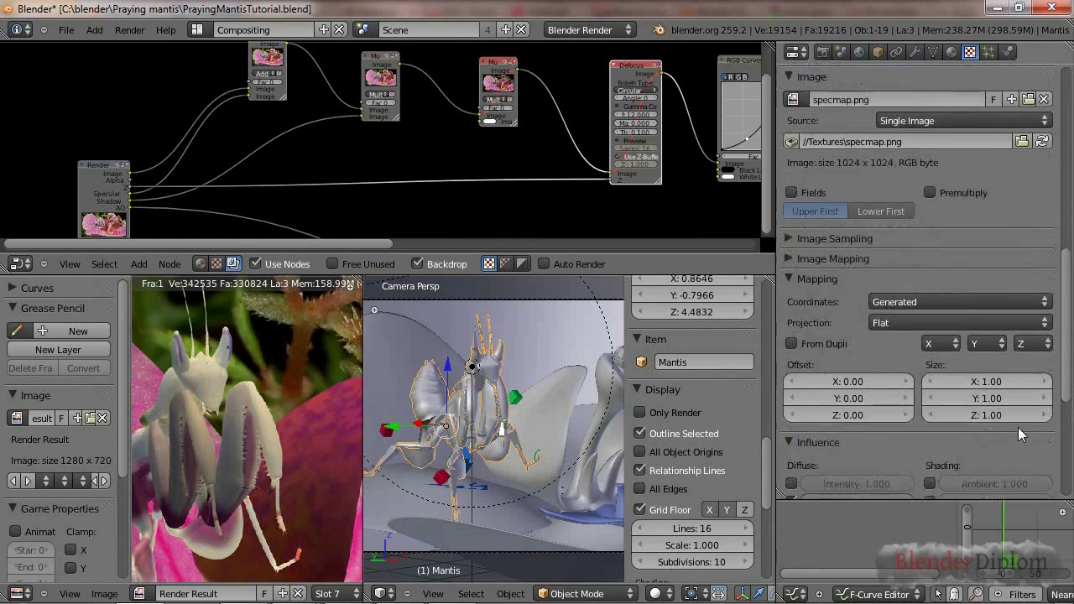
pyautogui.scroll(-5, 1018, 427)
# Switch Specmap's influence from diffuse colour to specular intensity and hardness, with hardness 0.35.
pyautogui.click(791, 241)
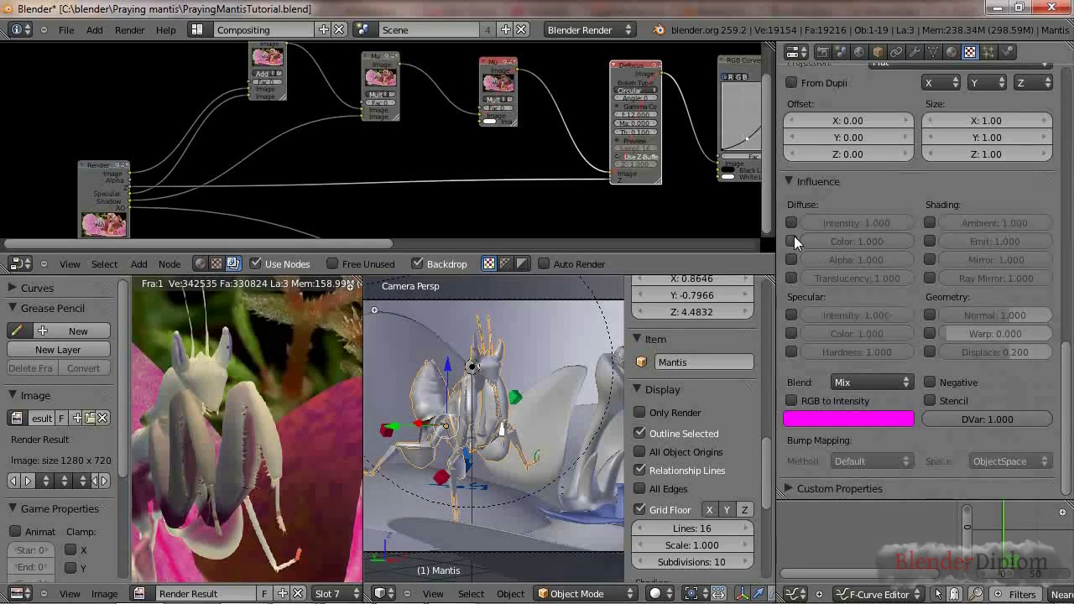
pyautogui.click(791, 315)
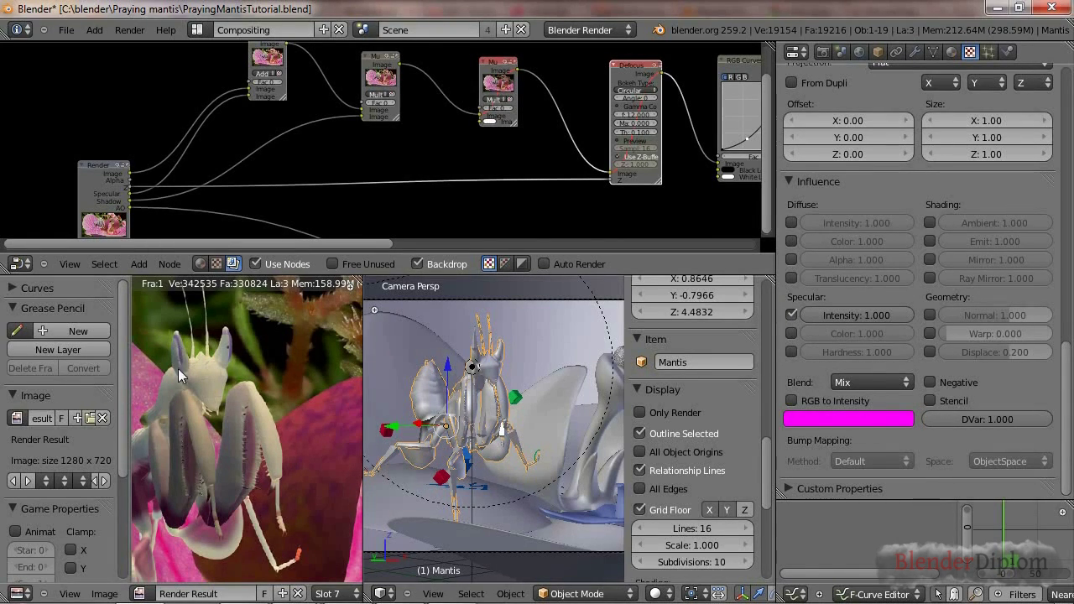
pyautogui.click(791, 352)
pyautogui.click(863, 349)
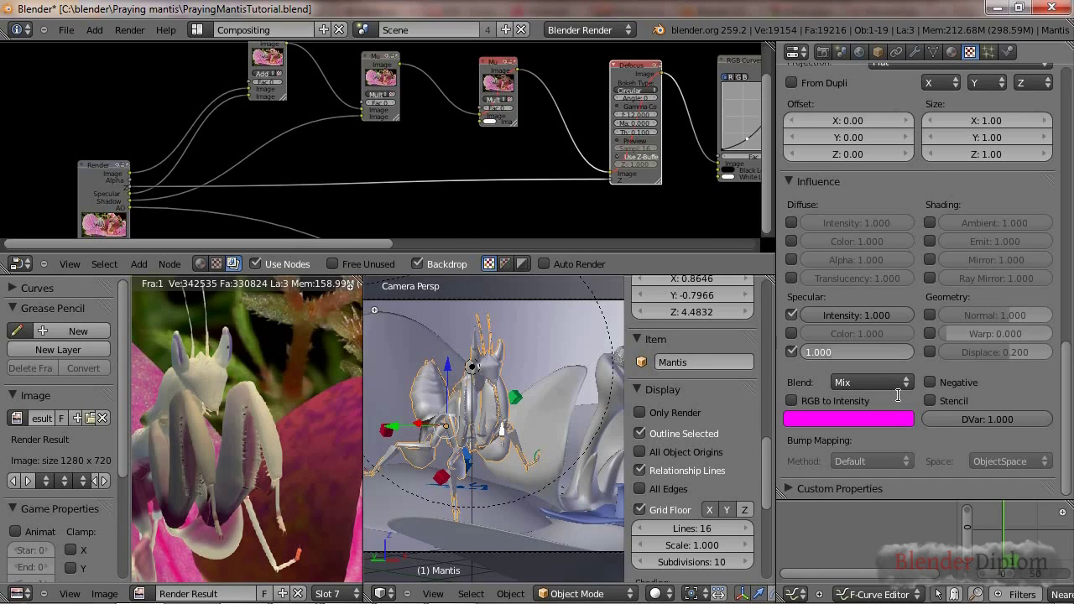
pyautogui.press('BackSpace')
pyautogui.write('.35')
pyautogui.press('Return')
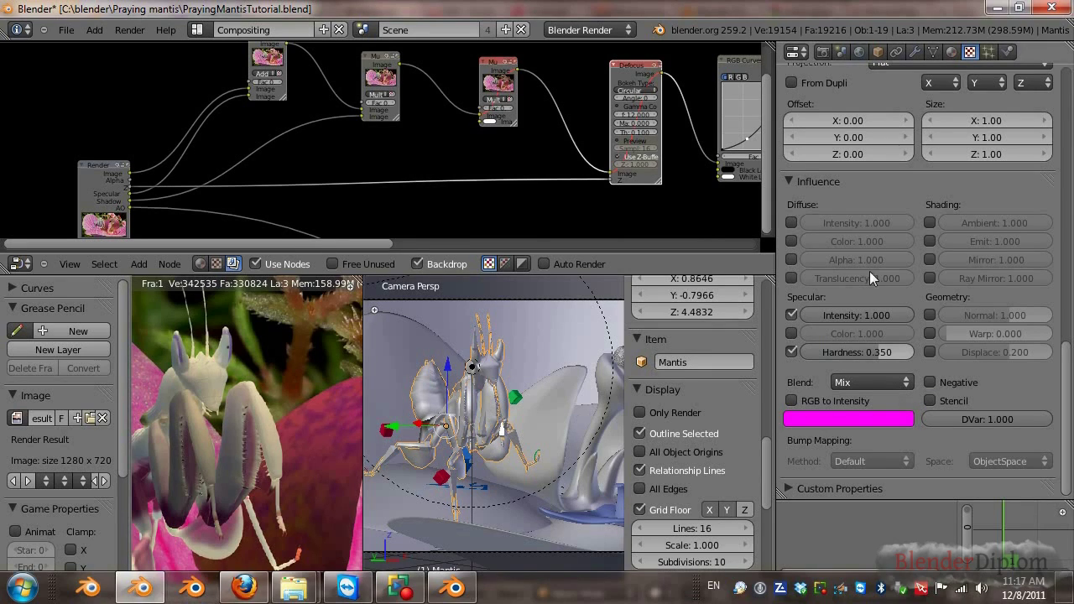
pyautogui.scroll(15, 881, 292)
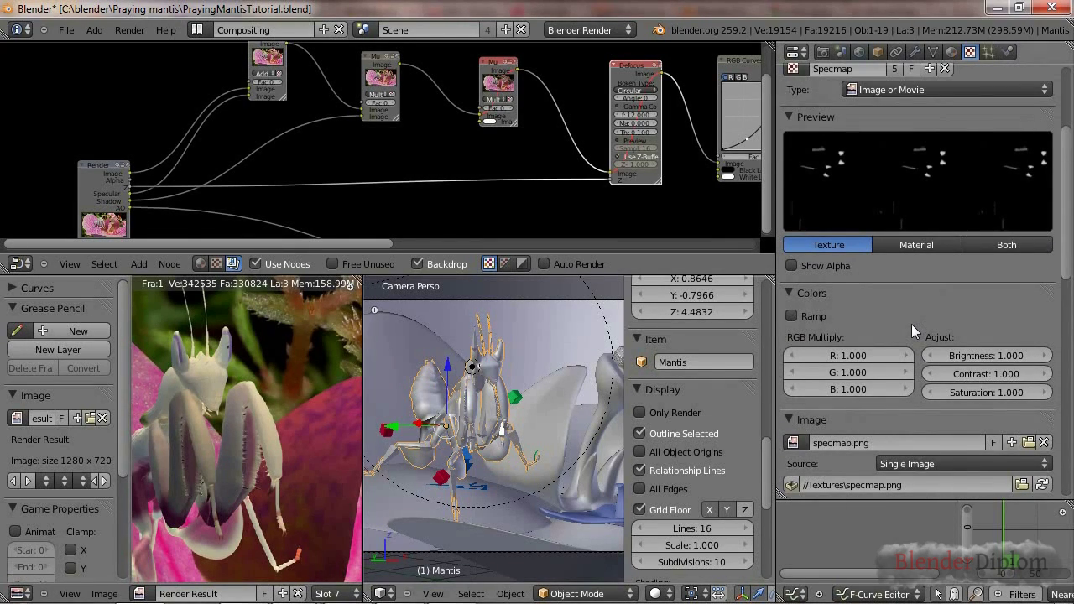
pyautogui.scroll(5, 911, 324)
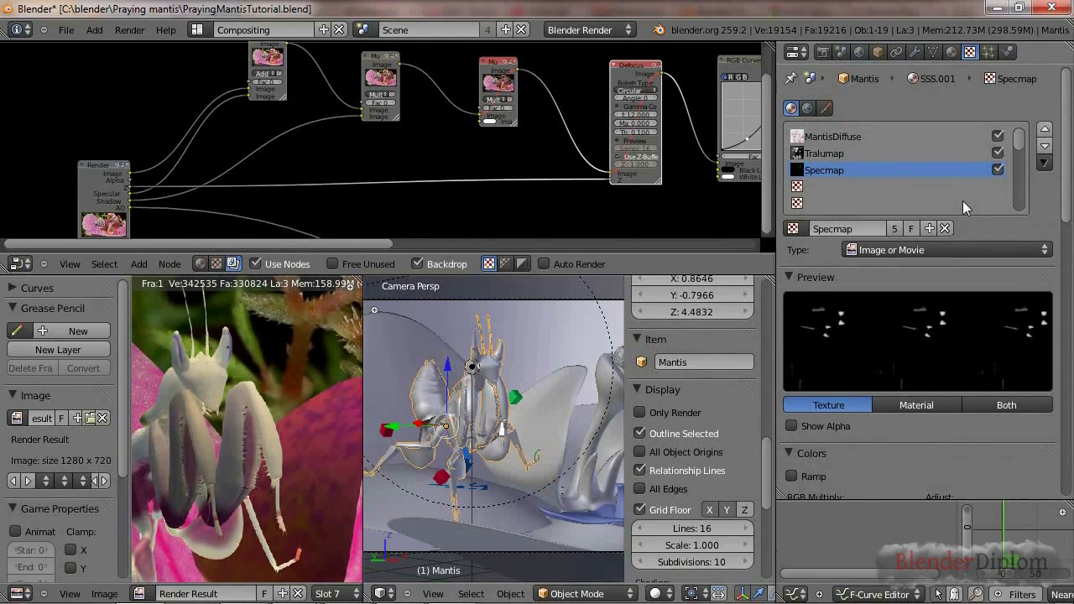
# Put the existing MantisNormals texture, found by searching 'nor', into the empty fourth slot.
pyautogui.click(853, 186)
pyautogui.click(793, 228)
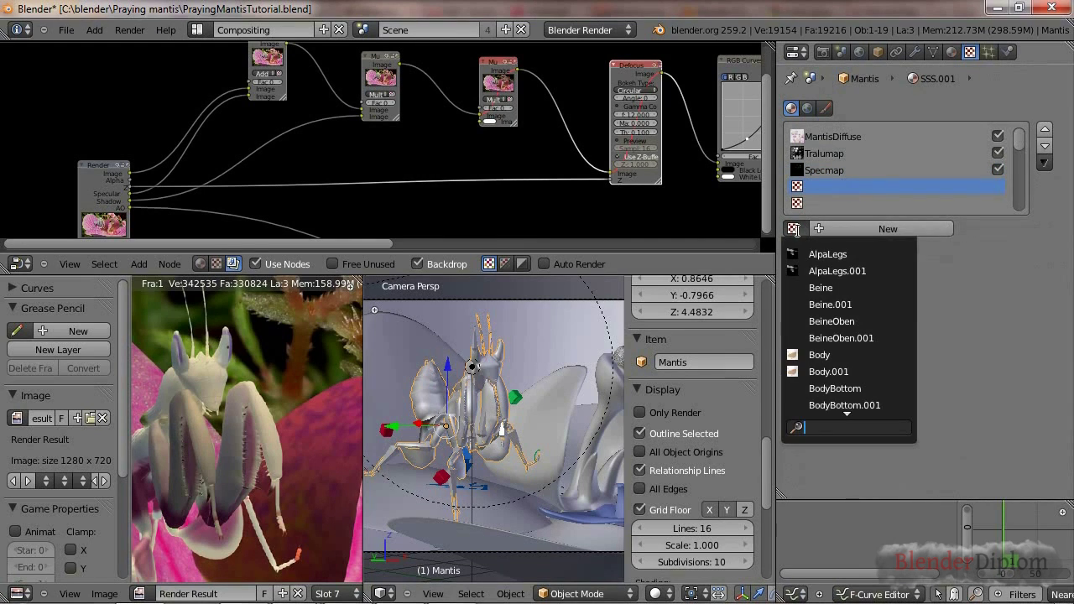
pyautogui.write('nor')
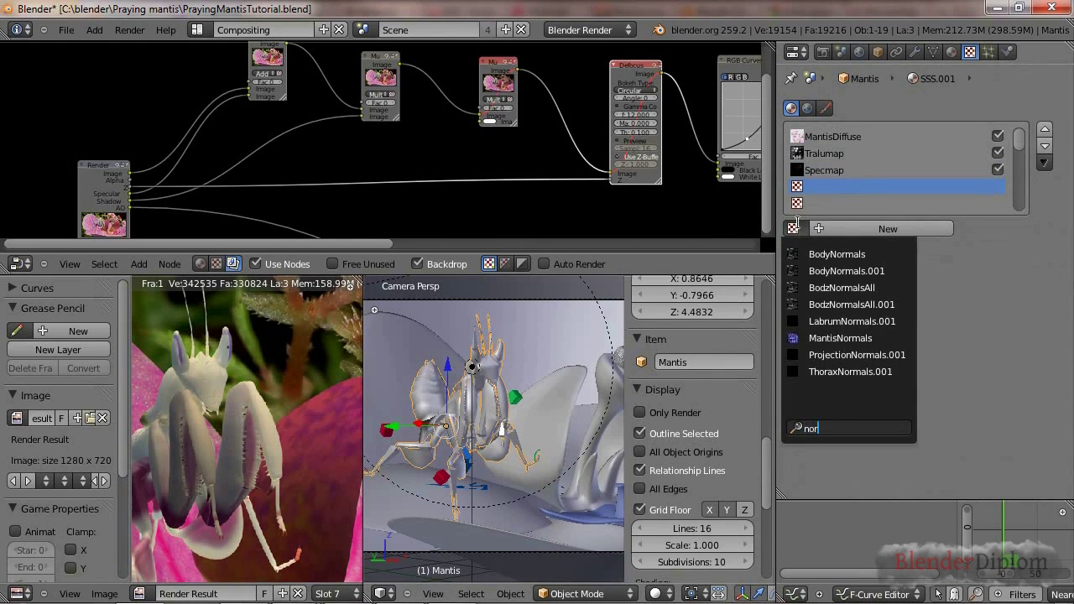
pyautogui.click(827, 338)
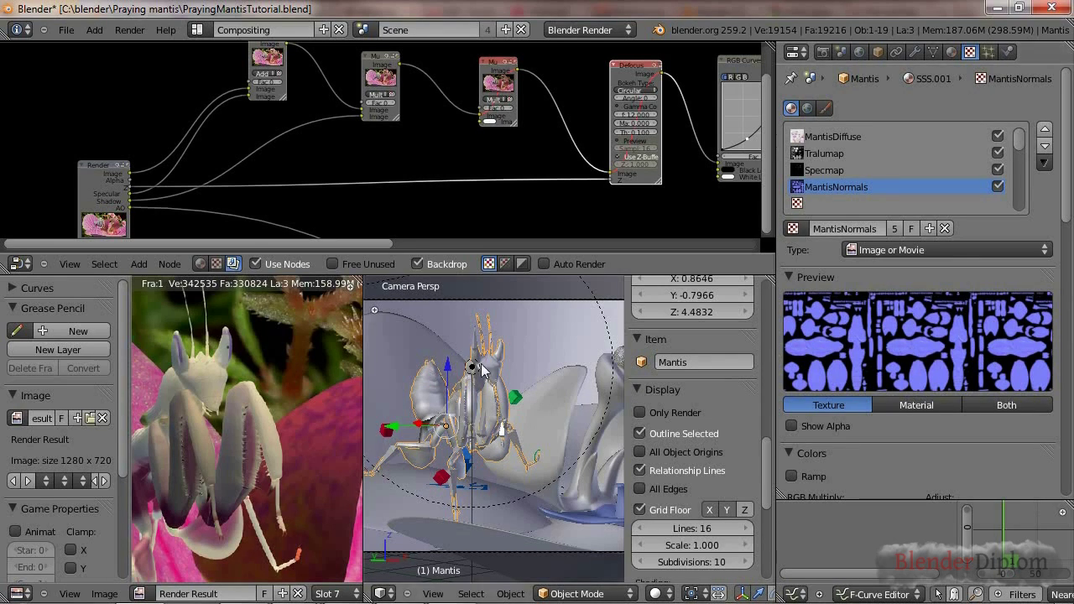
# Switch to the Animation layout and display the BodyNormalsAll.pn.000 image in the image editor.
pyautogui.hotkey('ctrl', 'Left')
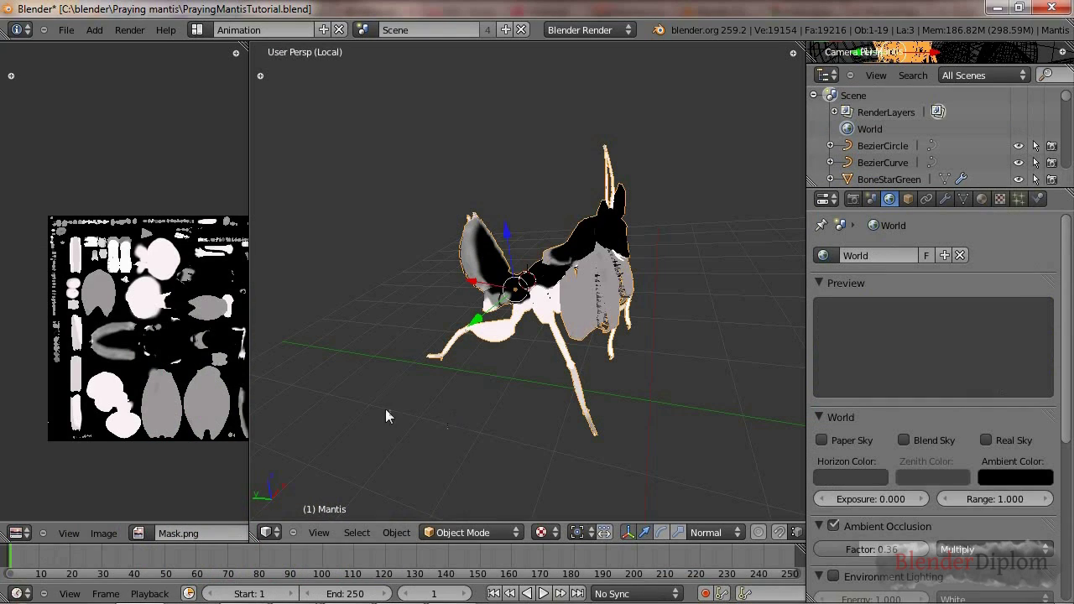
pyautogui.click(143, 532)
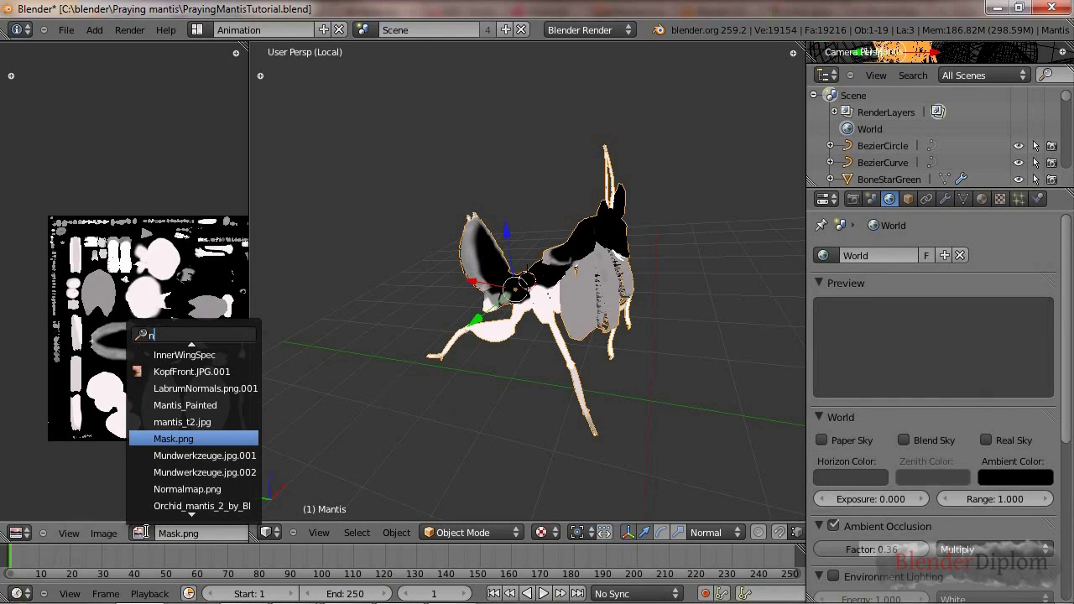
pyautogui.write('no')
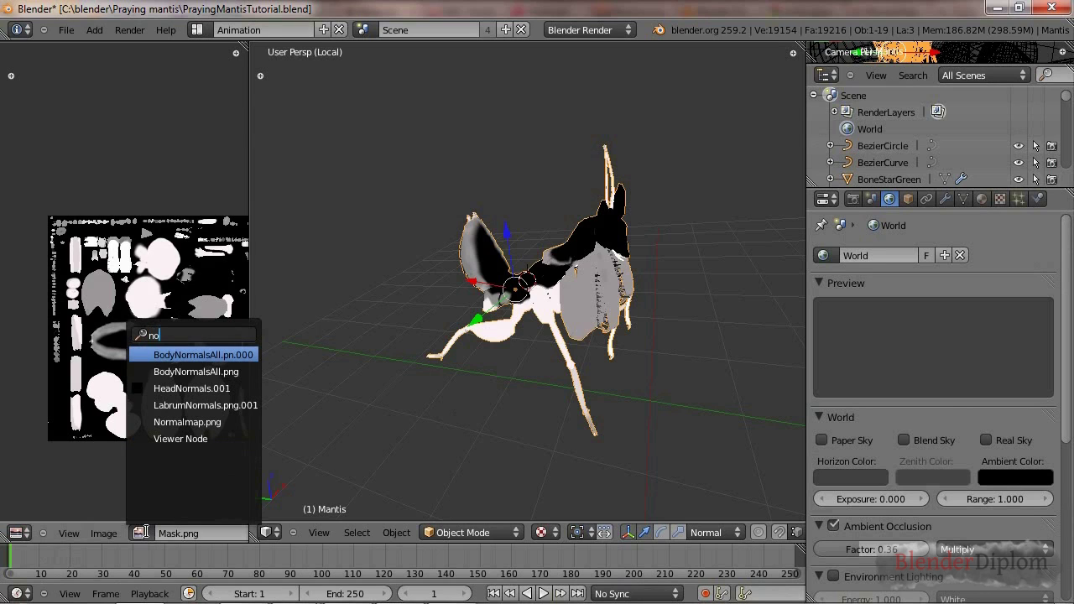
pyautogui.press('Return')
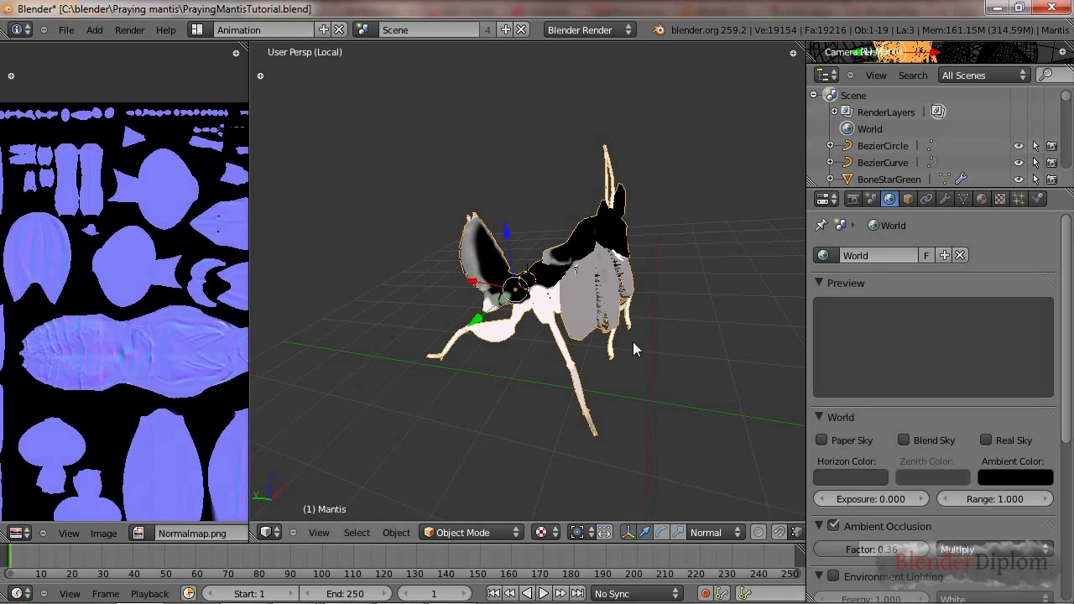
# In Edit Mode, assign Normalmap.png to the mantis mesh's UV faces, then return to Object Mode.
pyautogui.press('Tab')
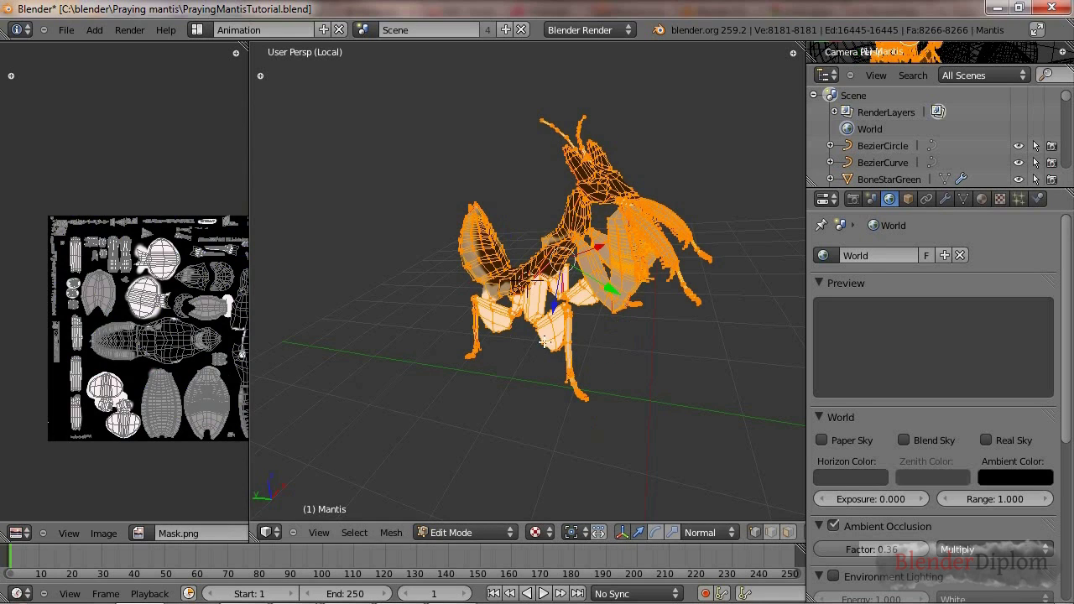
pyautogui.click(147, 534)
pyautogui.write('norm')
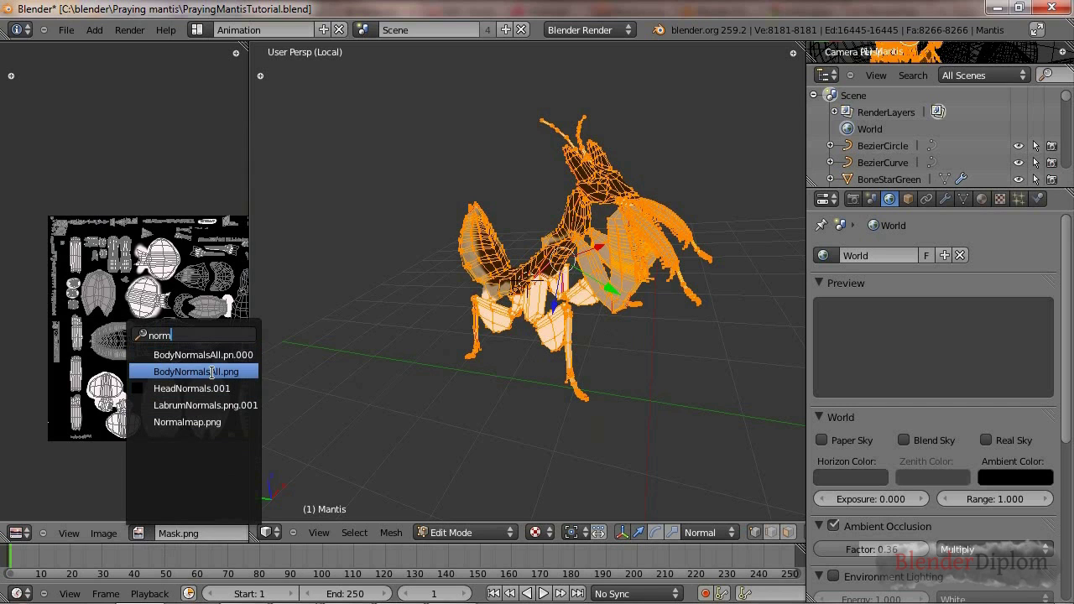
pyautogui.click(210, 423)
pyautogui.press('Tab')
# Orbit and frame the mantis to inspect it, then return to the Compositing layout.
pyautogui.scroll(6, 607, 315)
pyautogui.scroll(-5, 611, 306)
pyautogui.moveTo(611, 306); pyautogui.dragTo(578, 360, button='middle')
pyautogui.moveTo(481, 296); pyautogui.dragTo(505, 292, button='middle')
pyautogui.scroll(4, 493, 307)
pyautogui.scroll(1, 491, 307)
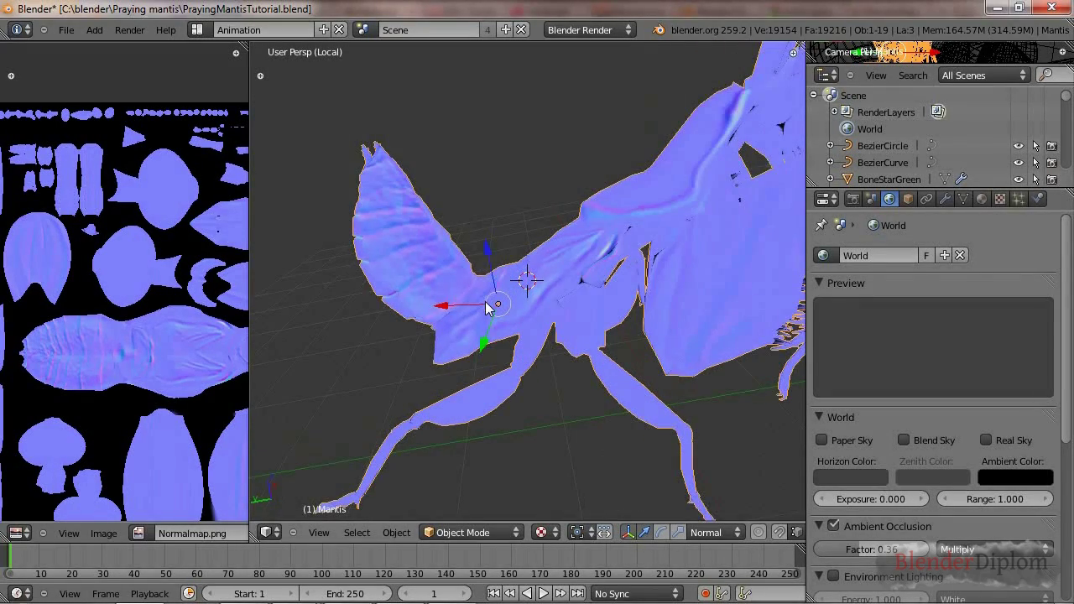
pyautogui.scroll(2, 493, 312)
pyautogui.moveTo(496, 319); pyautogui.dragTo(487, 304, button='middle')
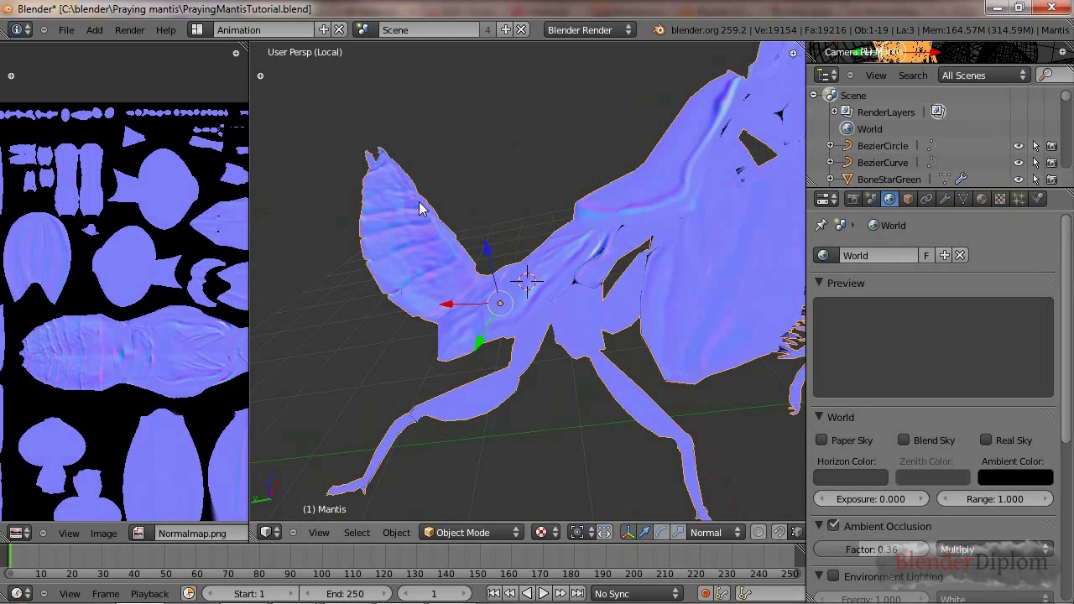
pyautogui.press('KP_Decimal')
pyautogui.moveTo(427, 323); pyautogui.dragTo(468, 361, button='middle')
pyautogui.hotkey('ctrl', 'Right')
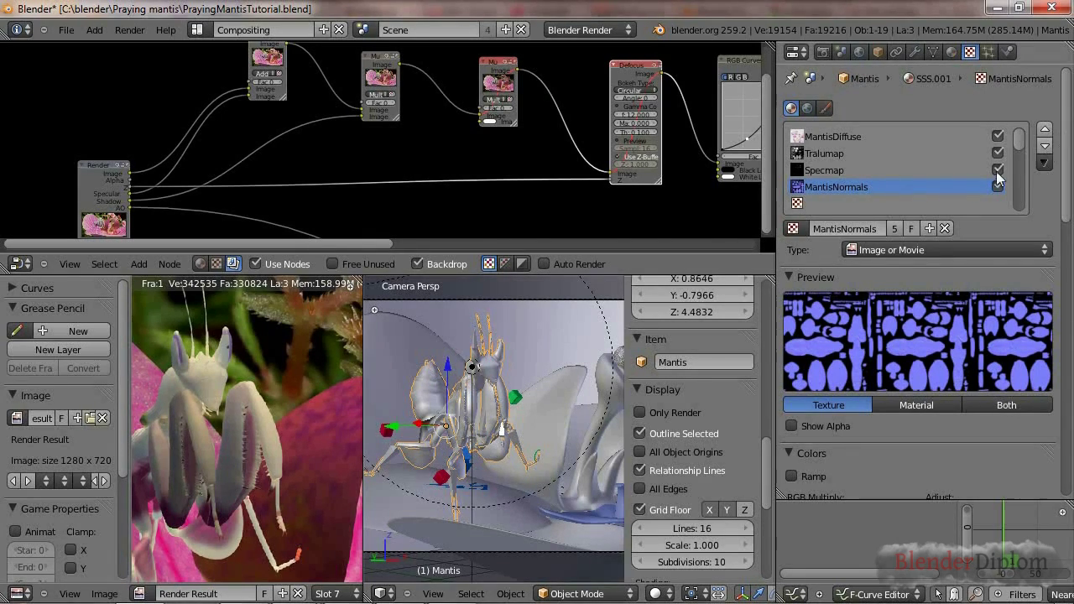
# Set the MantisNormals texture's mapping coordinates to UV.
pyautogui.scroll(-4, 1041, 316)
pyautogui.scroll(-9, 1039, 315)
pyautogui.scroll(-1, 1039, 311)
pyautogui.scroll(1, 1039, 311)
pyautogui.click(918, 366)
pyautogui.click(923, 298)
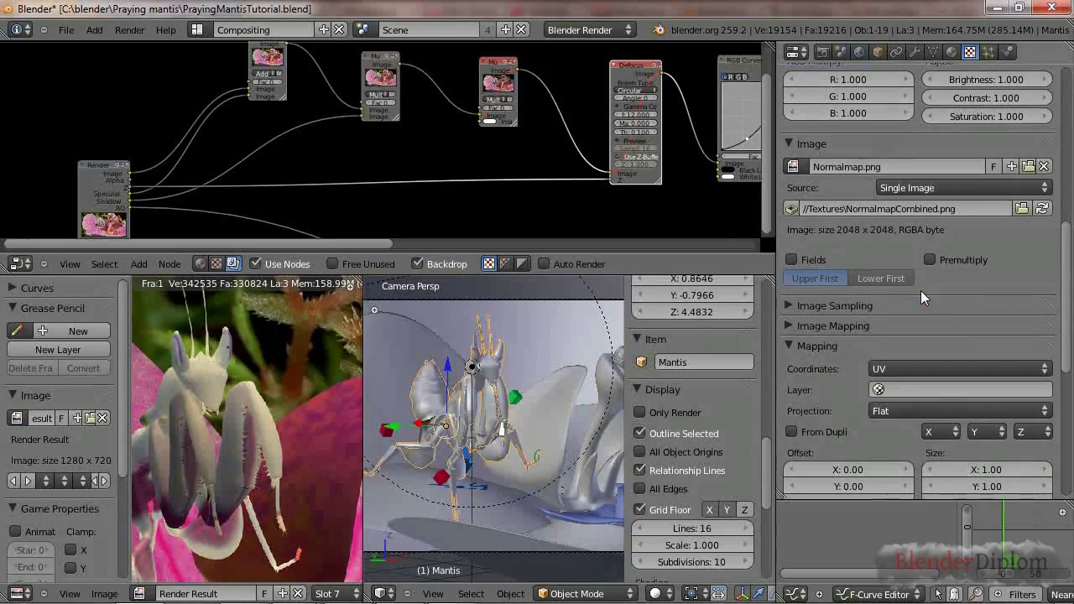
pyautogui.scroll(12, 978, 324)
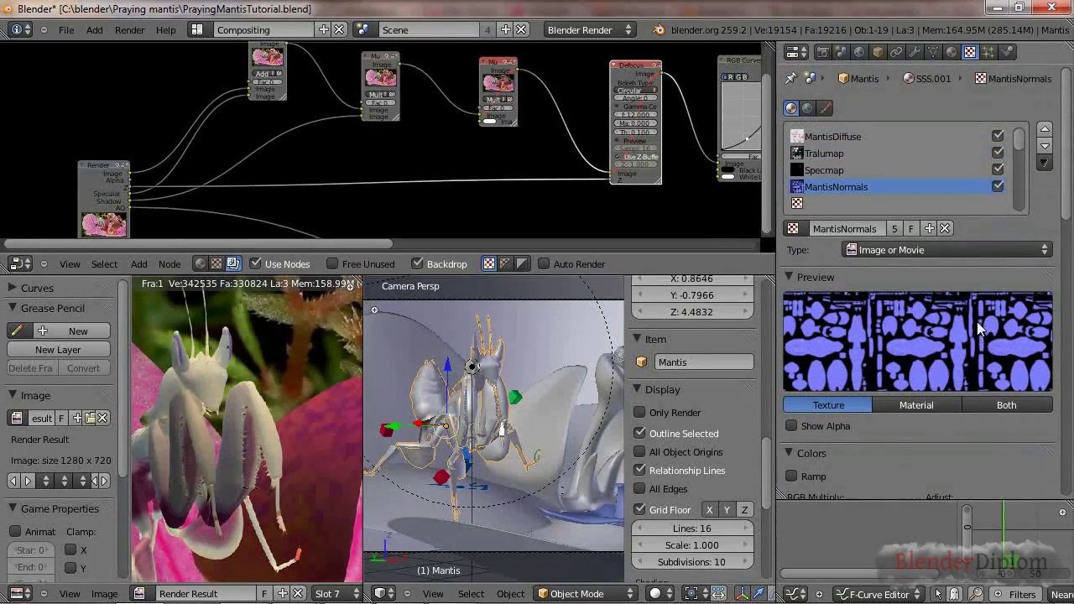
# Switch MantisNormals' influence from diffuse colour to geometry normal at strength -5.000.
pyautogui.click(951, 52)
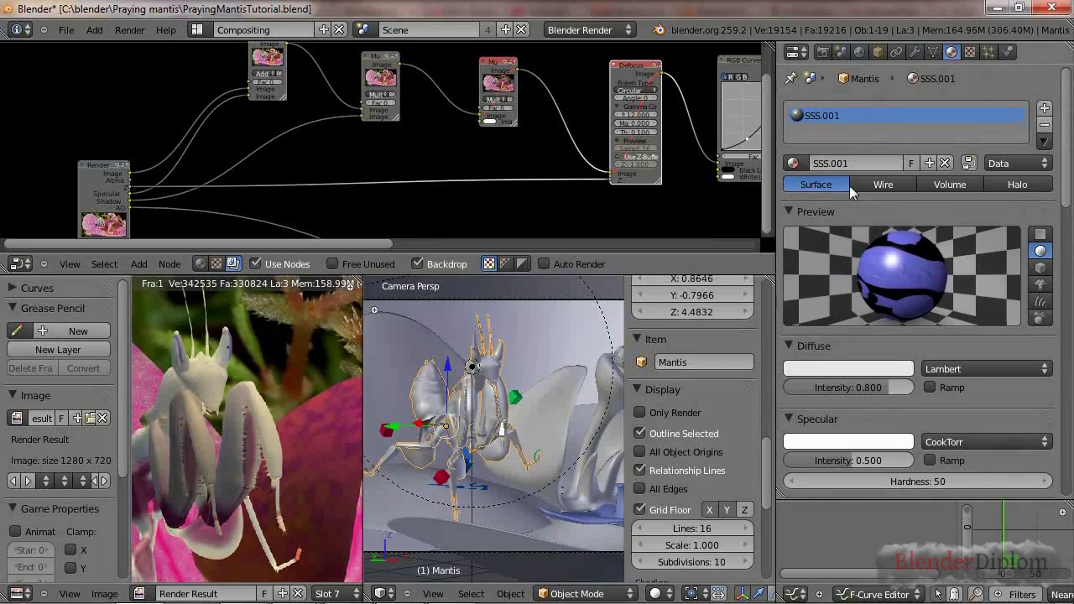
pyautogui.click(970, 52)
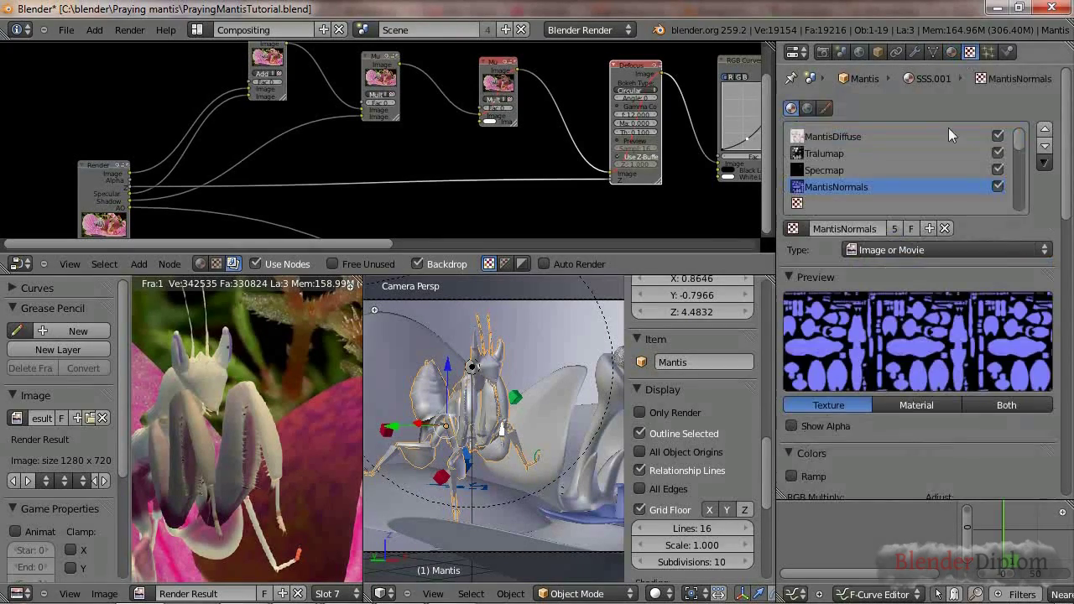
pyautogui.scroll(-15, 897, 327)
pyautogui.scroll(-1, 836, 311)
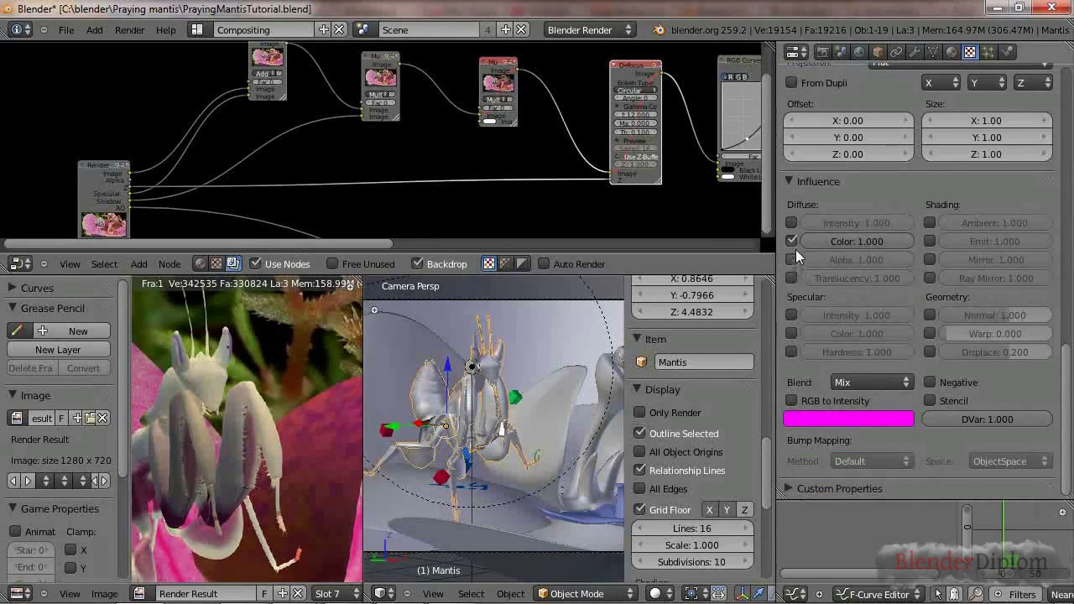
pyautogui.click(793, 240)
pyautogui.click(928, 314)
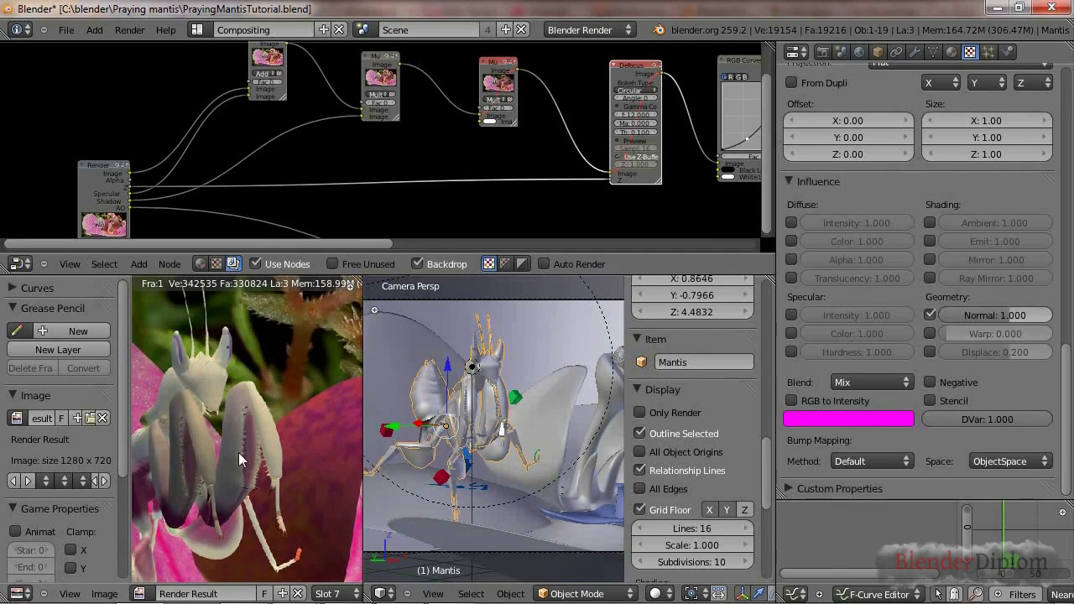
pyautogui.moveTo(1015, 311); pyautogui.dragTo(915, 322)
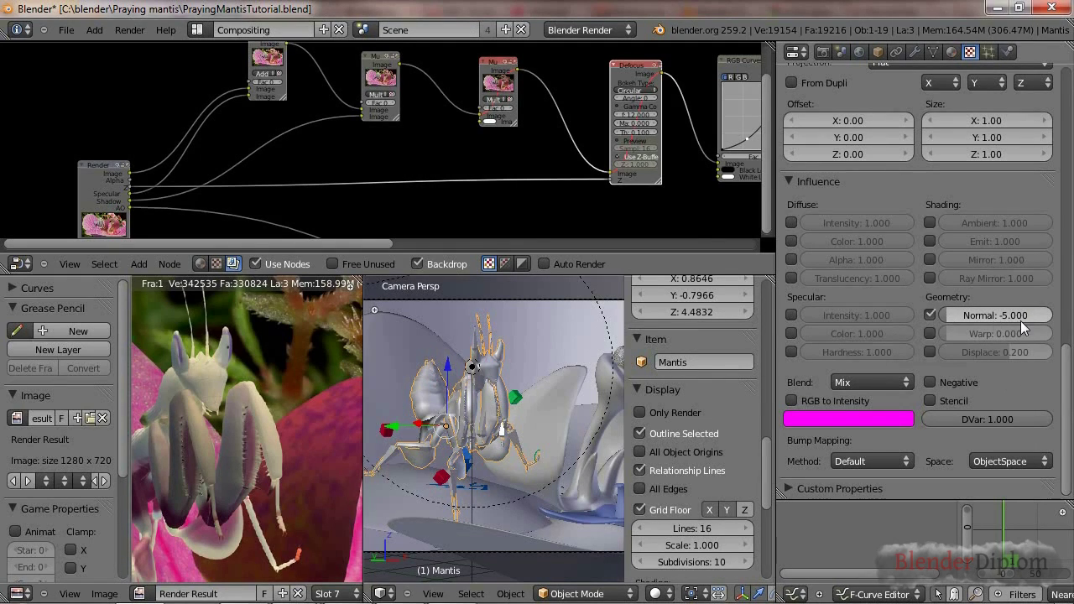
pyautogui.scroll(3, 395, 140)
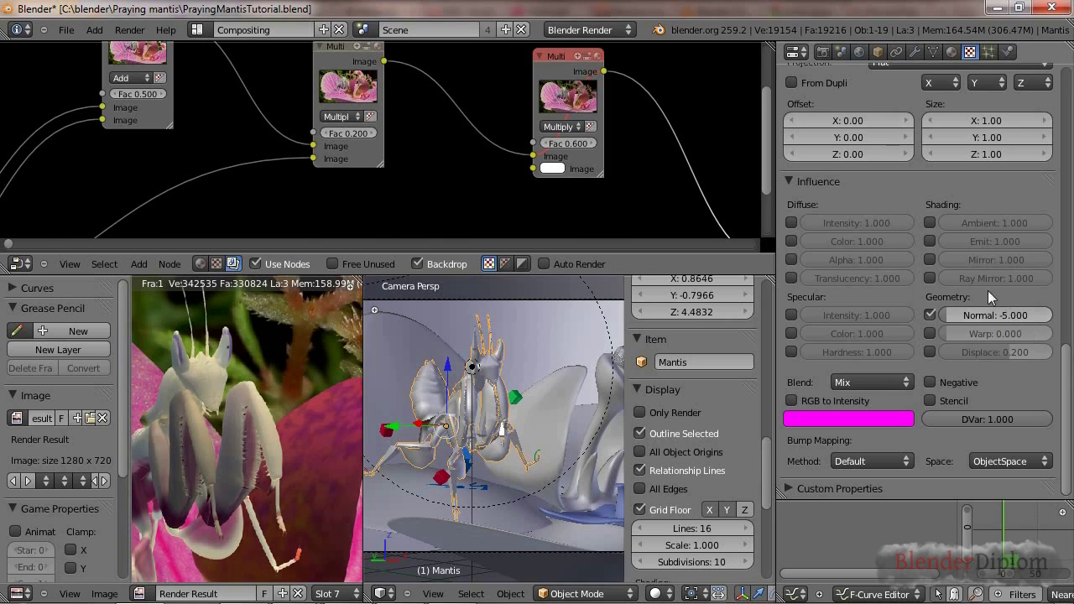
# Tick Ramp in SSS.001's Diffuse panel, leaving Lambert diffuse at 0.800.
pyautogui.scroll(12, 959, 394)
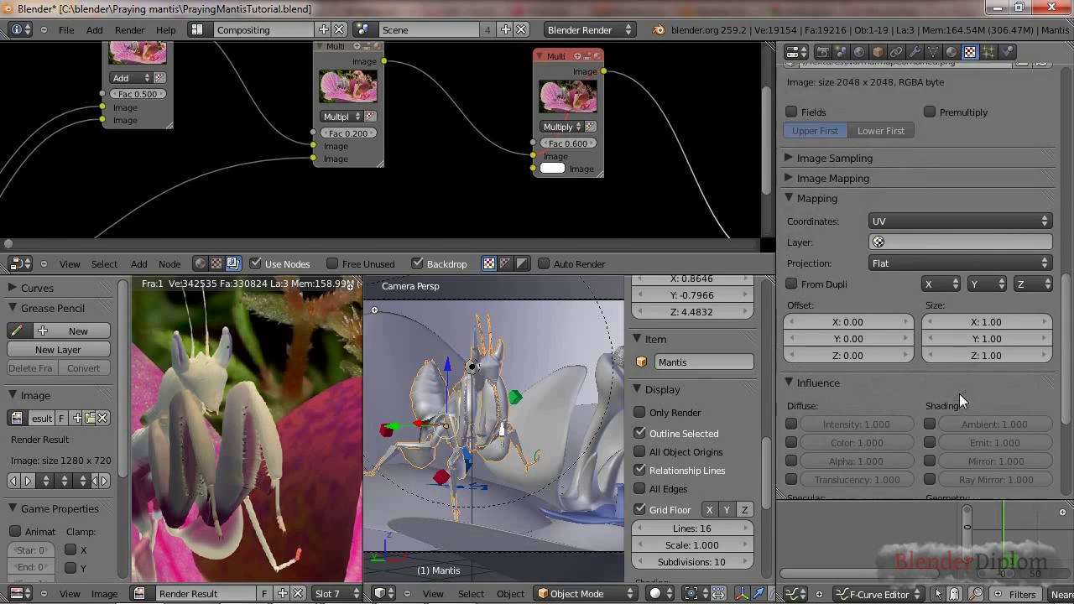
pyautogui.click(951, 51)
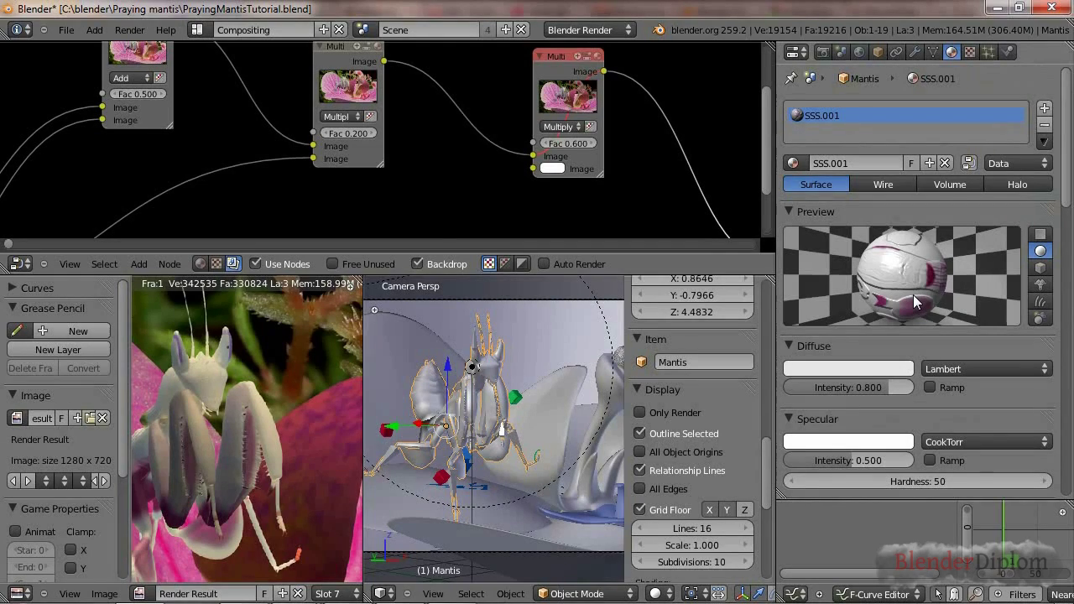
pyautogui.scroll(-2, 913, 295)
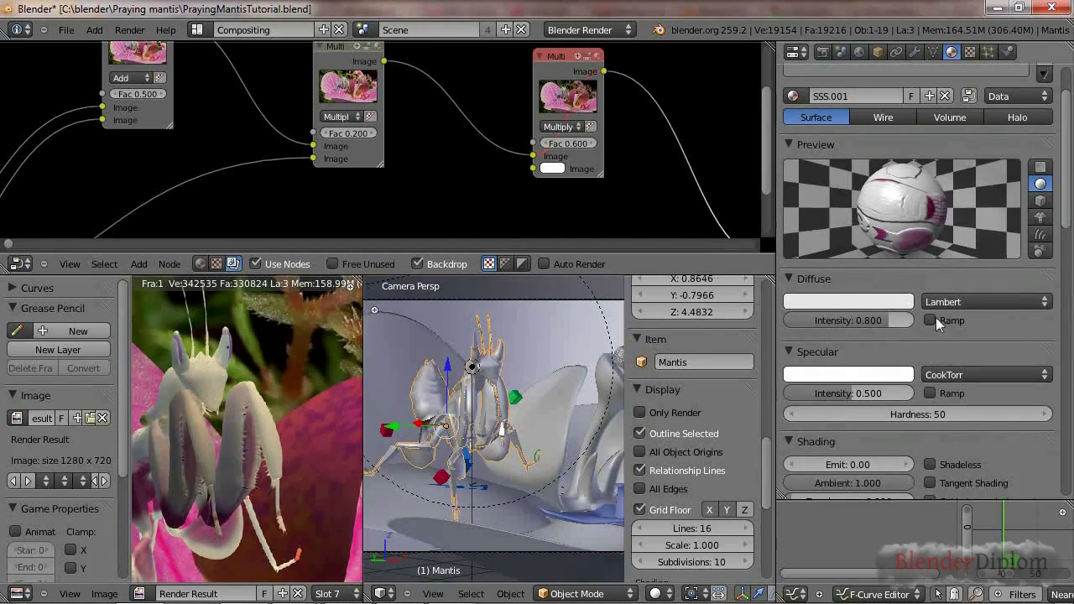
pyautogui.click(932, 320)
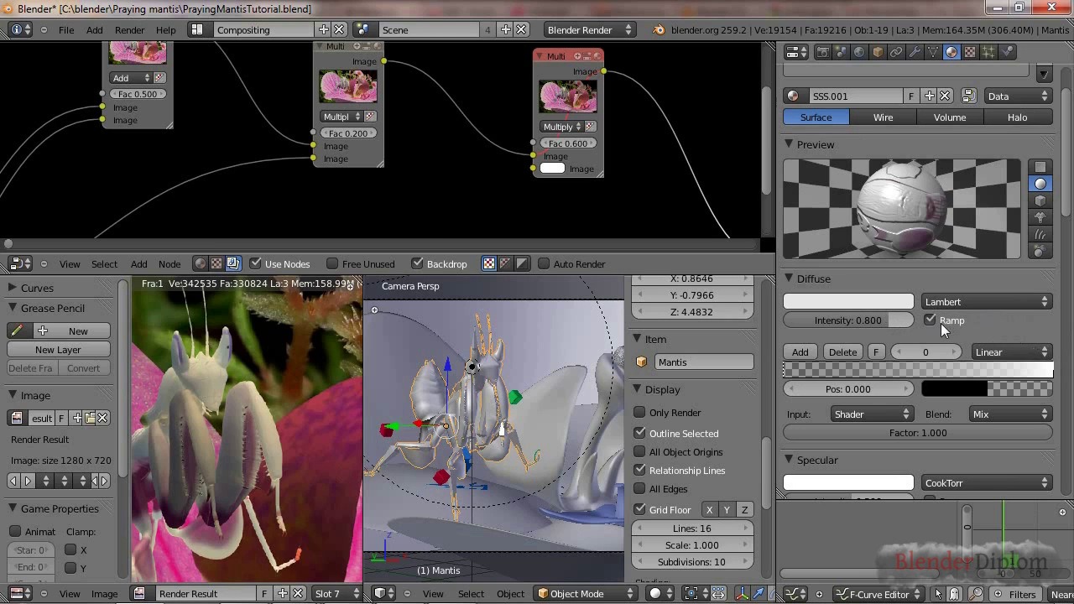
pyautogui.scroll(-6, 1028, 324)
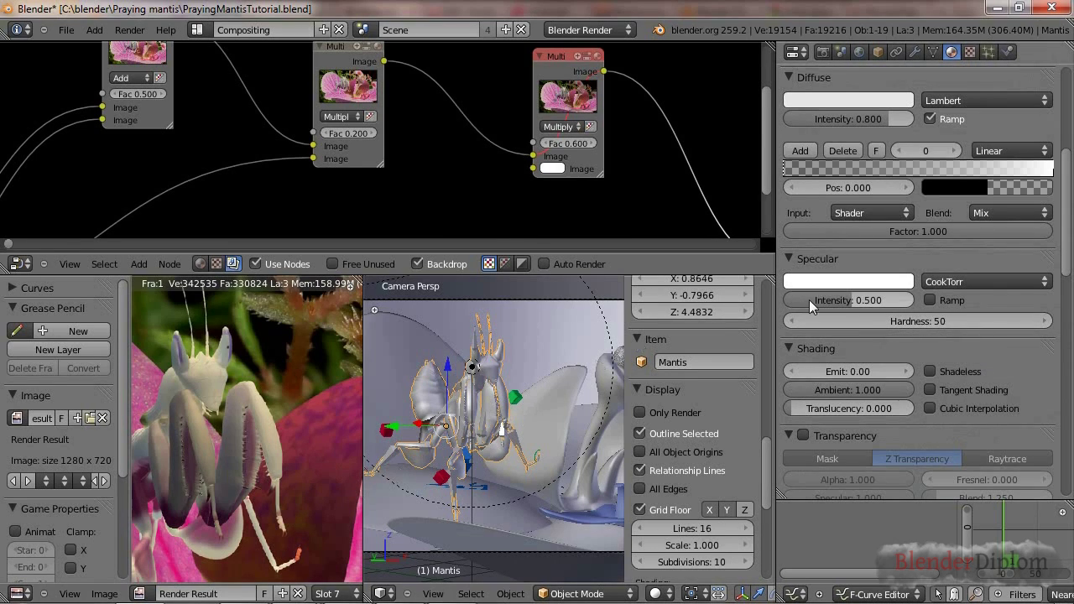
# Set SSS.001's specular intensity to 0.03 and shading translucency to 0.32.
pyautogui.click(842, 301)
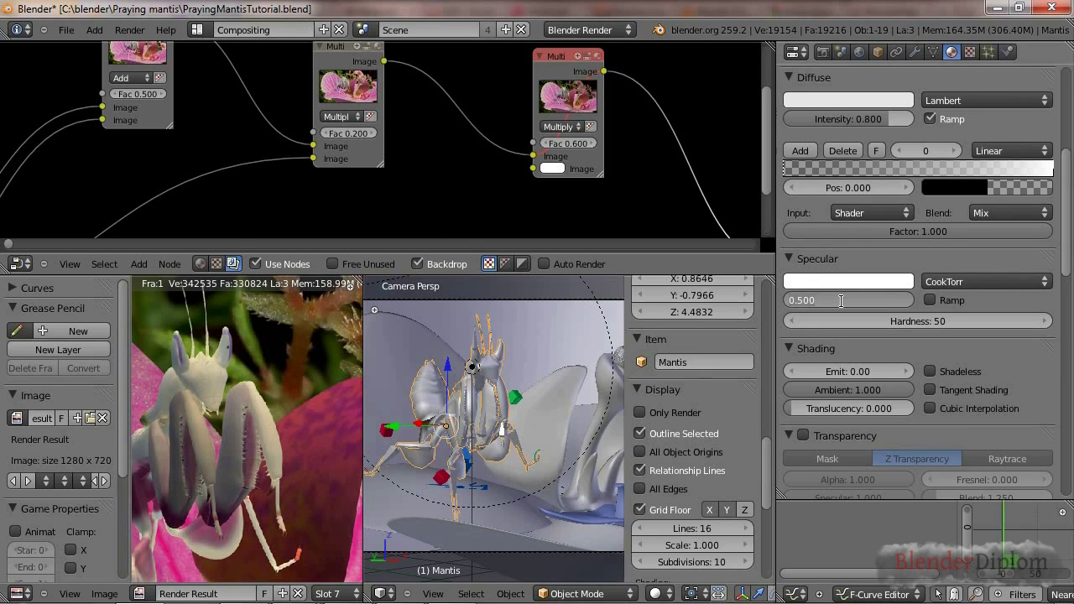
pyautogui.write('0')
pyautogui.write('.0')
pyautogui.write('3')
pyautogui.press('Return')
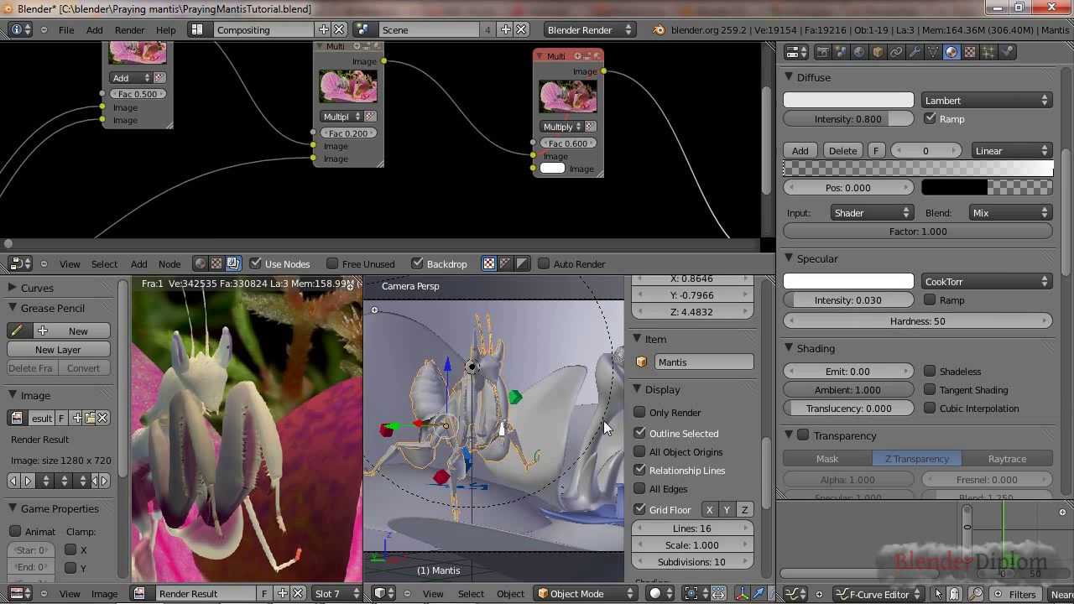
pyautogui.scroll(3, 313, 365)
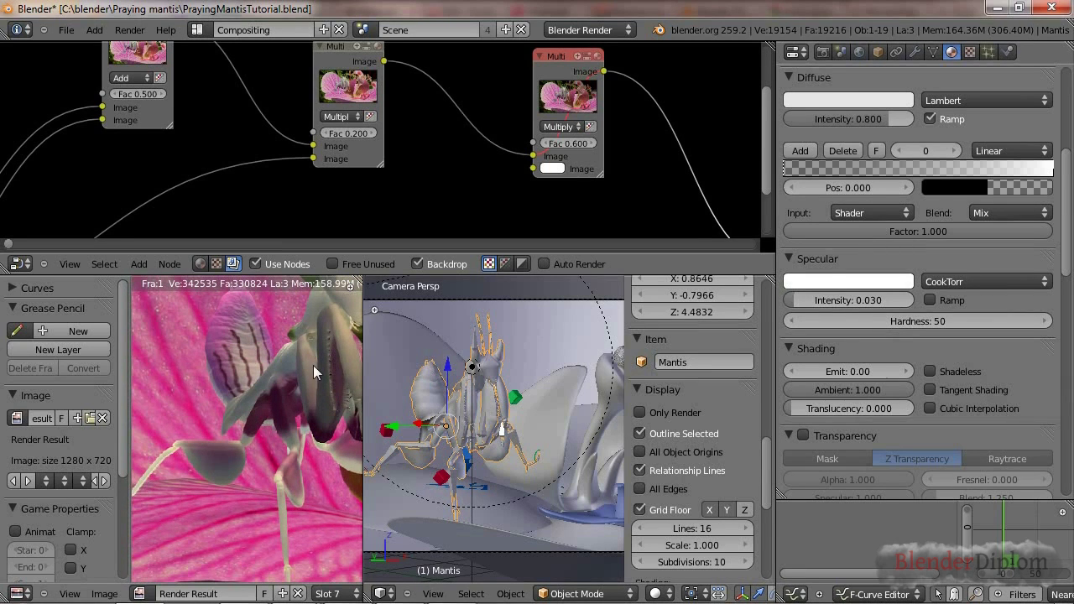
pyautogui.moveTo(313, 366); pyautogui.dragTo(257, 436, button='middle')
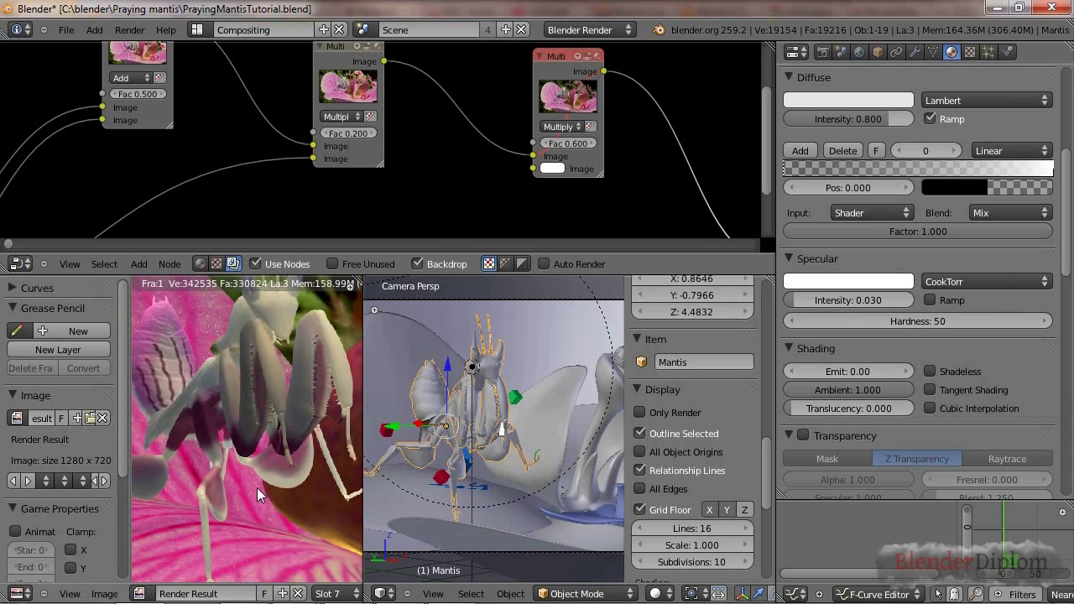
pyautogui.moveTo(257, 488); pyautogui.dragTo(255, 498, button='middle')
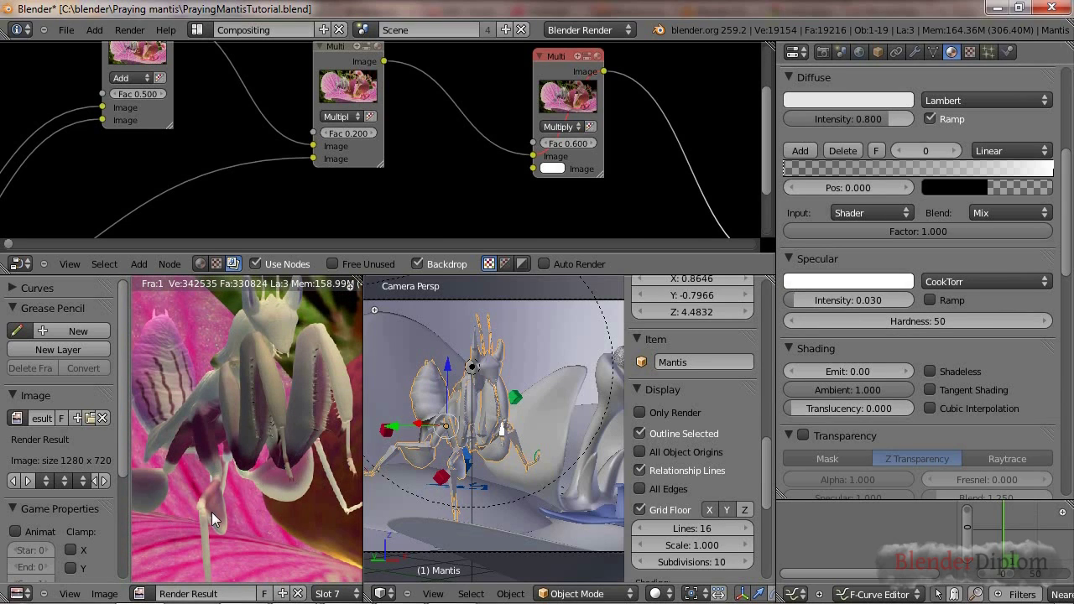
pyautogui.scroll(-2, 221, 503)
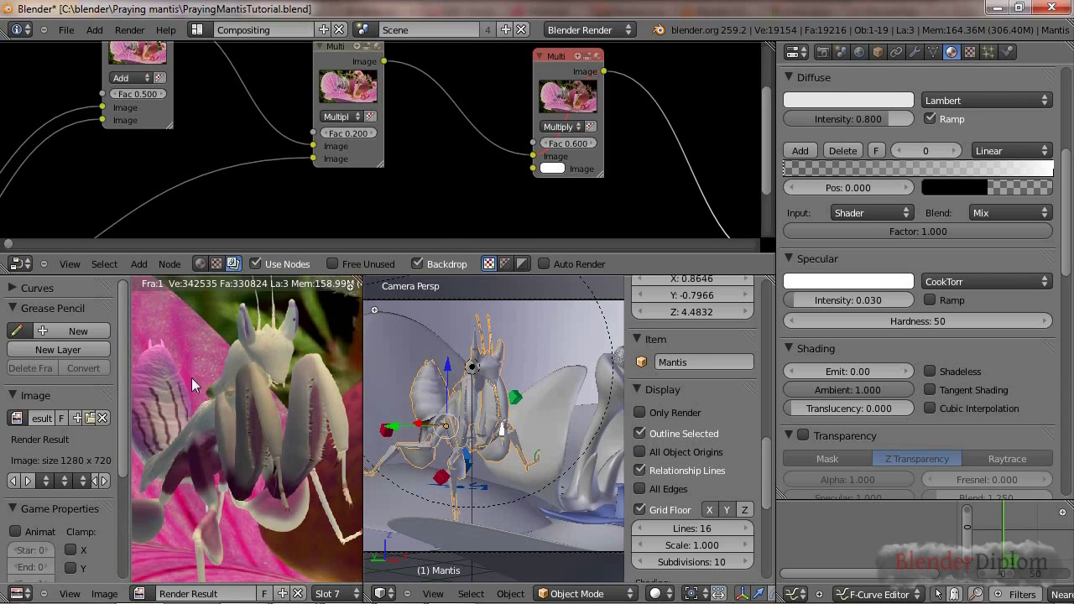
pyautogui.click(865, 408)
pyautogui.write('.32')
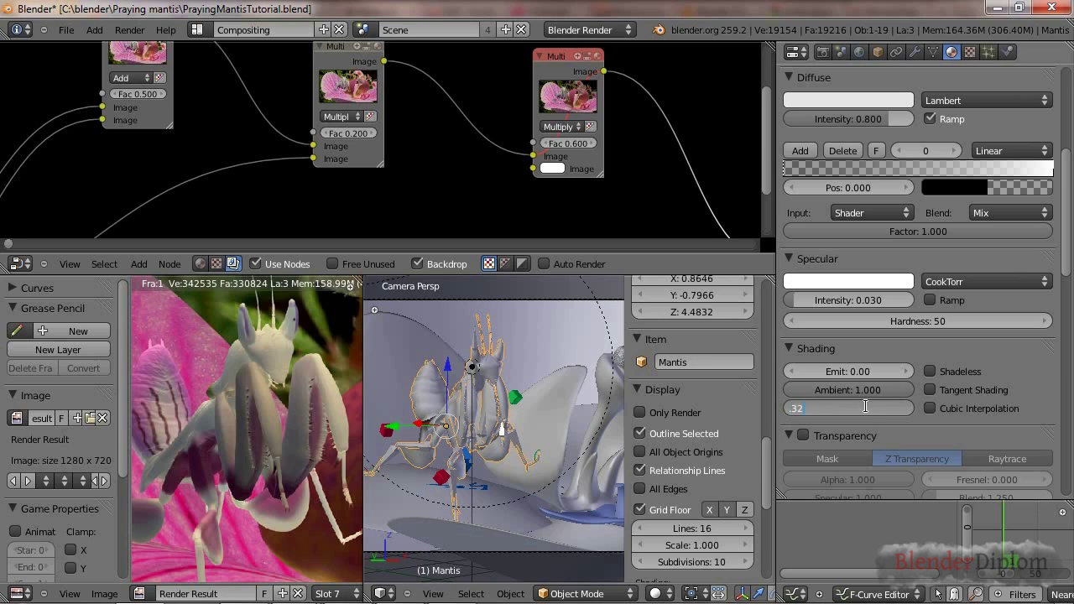
pyautogui.press('Return')
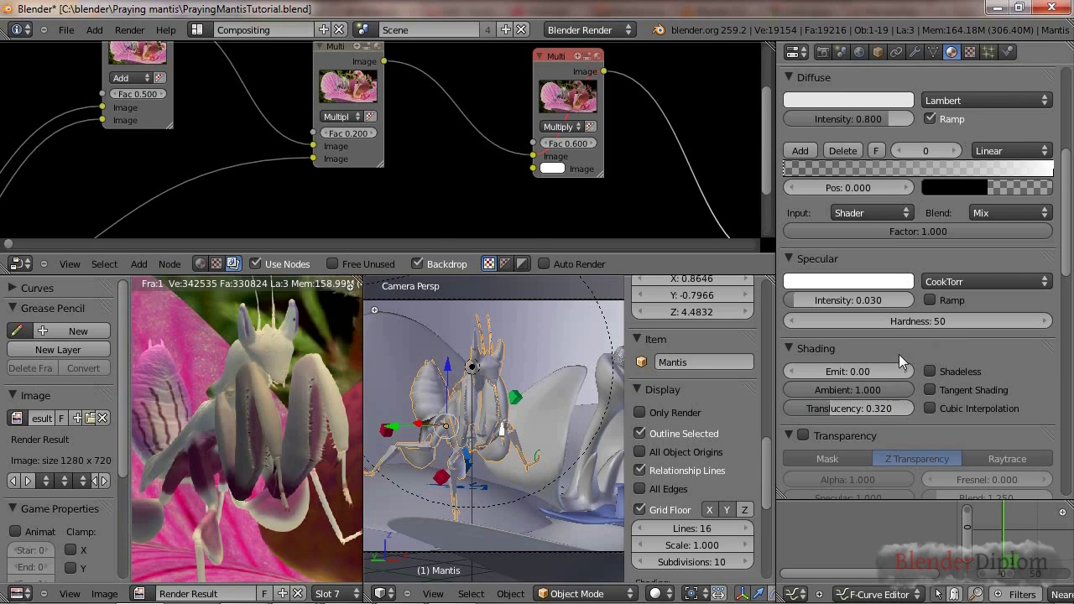
pyautogui.scroll(-6, 899, 356)
pyautogui.scroll(-8, 898, 354)
# Enable subsurface scattering and apply the Cream SSS preset.
pyautogui.click(804, 150)
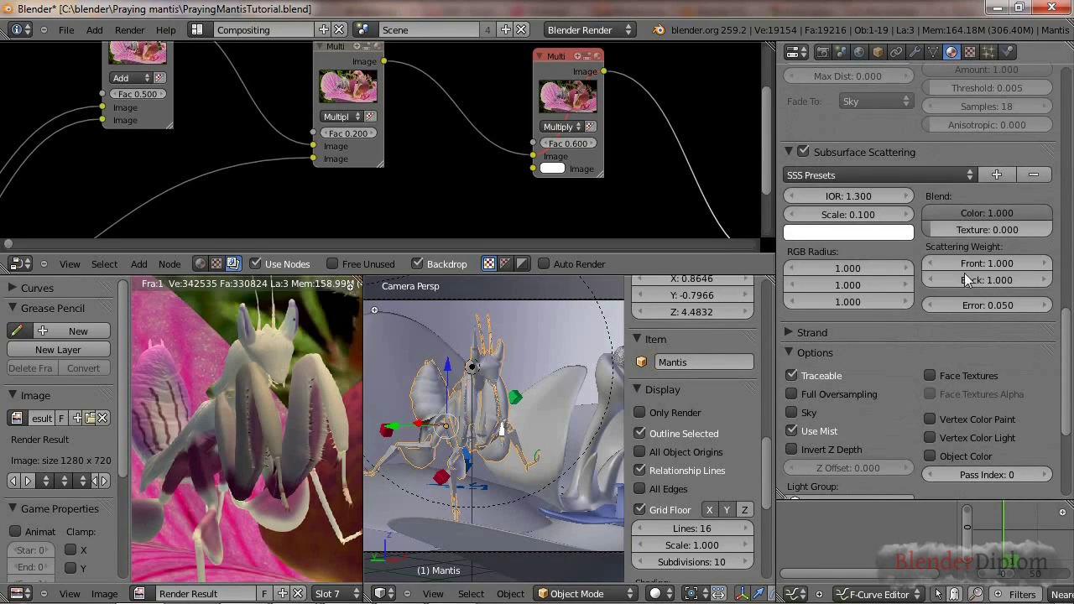
pyautogui.scroll(4, 976, 290)
pyautogui.click(904, 303)
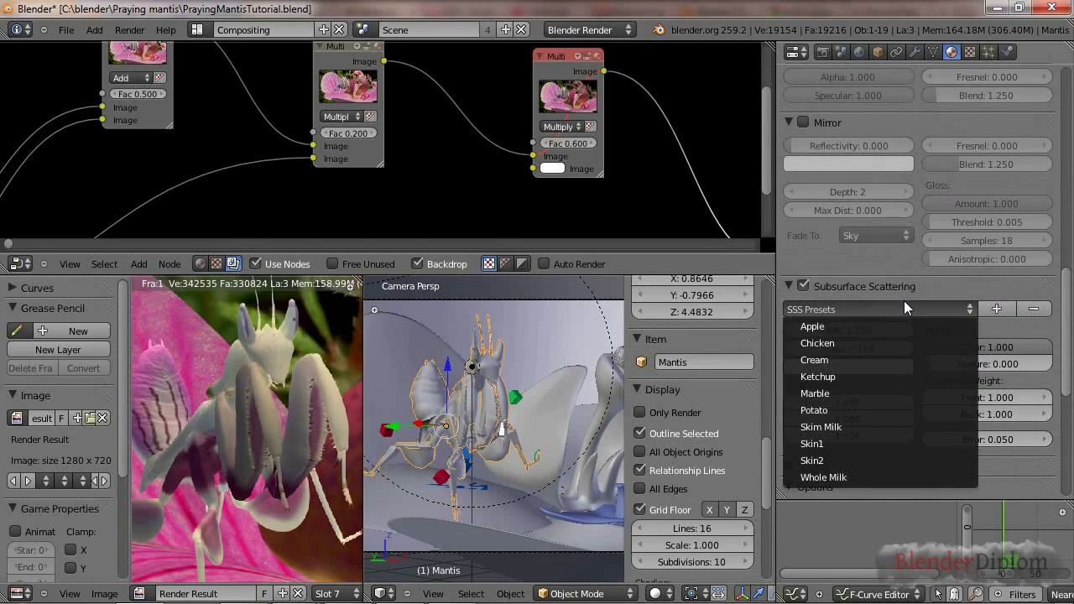
pyautogui.click(872, 358)
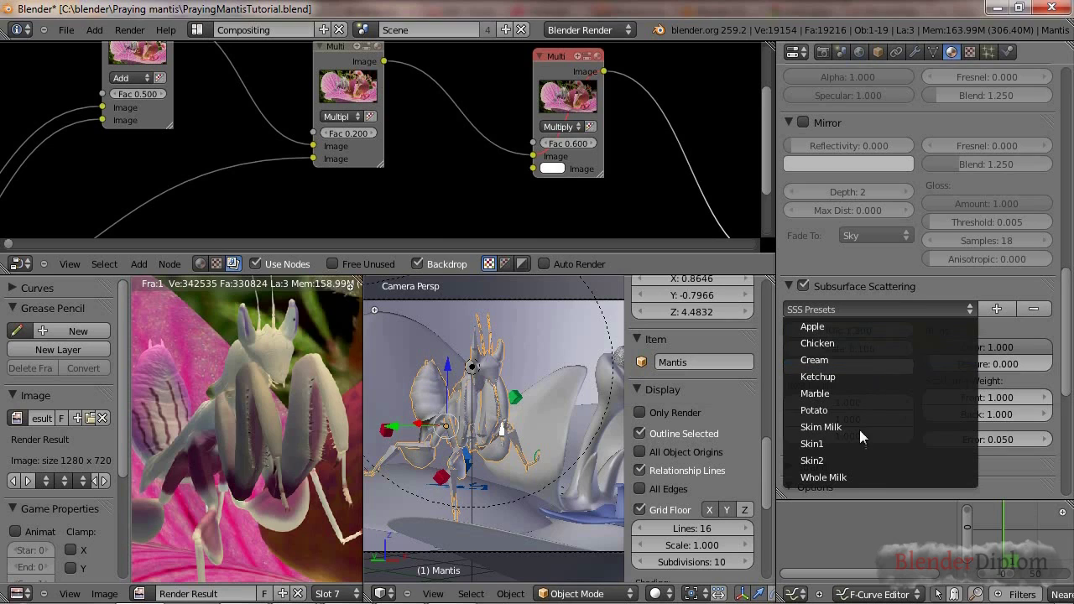
pyautogui.click(877, 357)
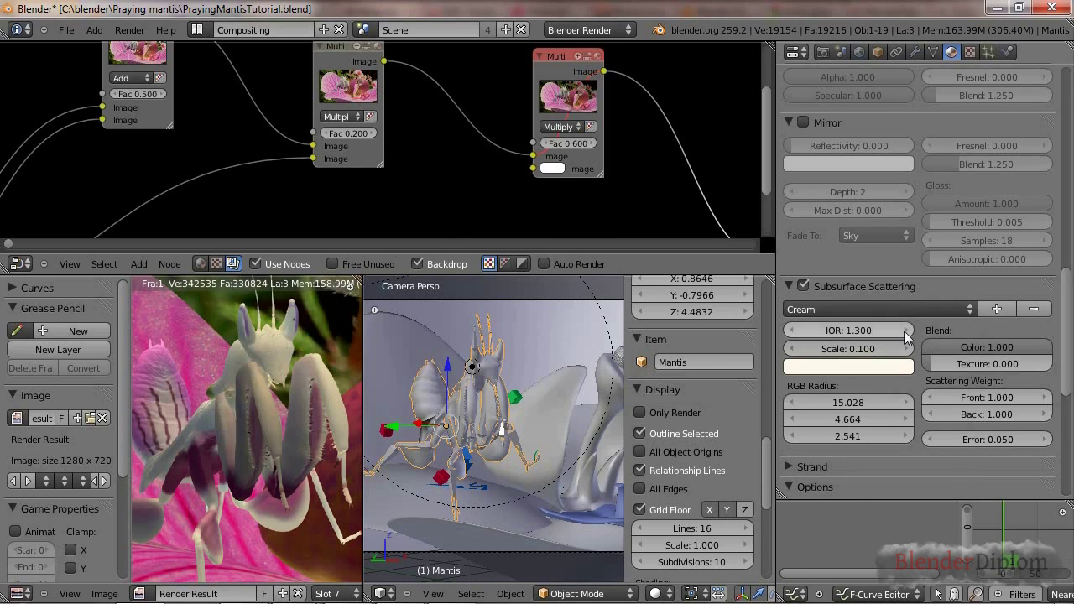
pyautogui.scroll(-2, 904, 333)
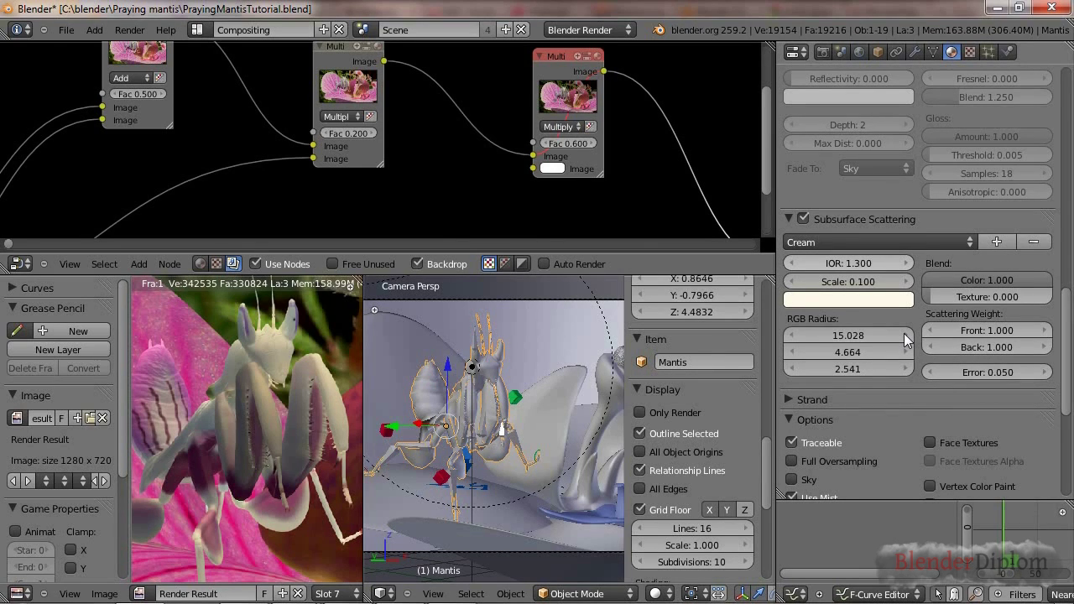
# Set the scattering IOR to 1.100 and the scale to 0.200.
pyautogui.click(847, 263)
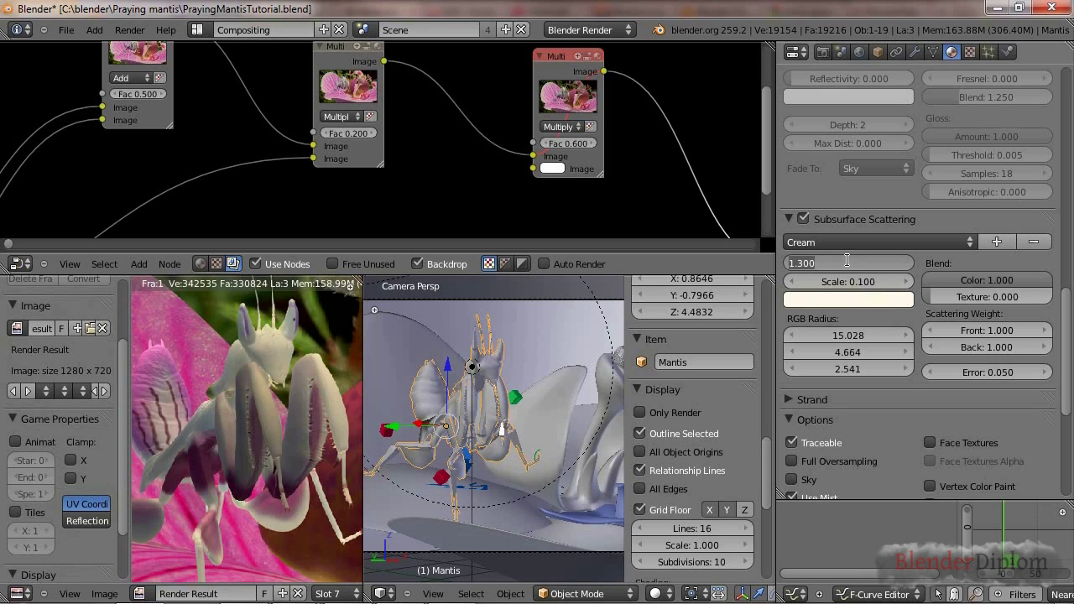
pyautogui.write('1.2')
pyautogui.press('Return')
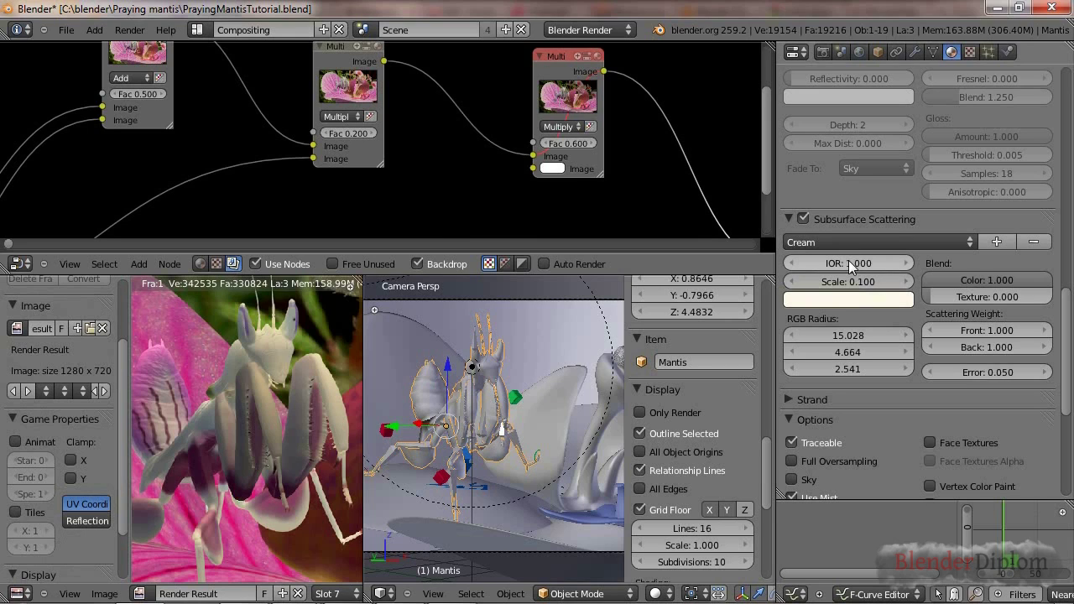
pyautogui.moveTo(848, 260); pyautogui.dragTo(860, 303)
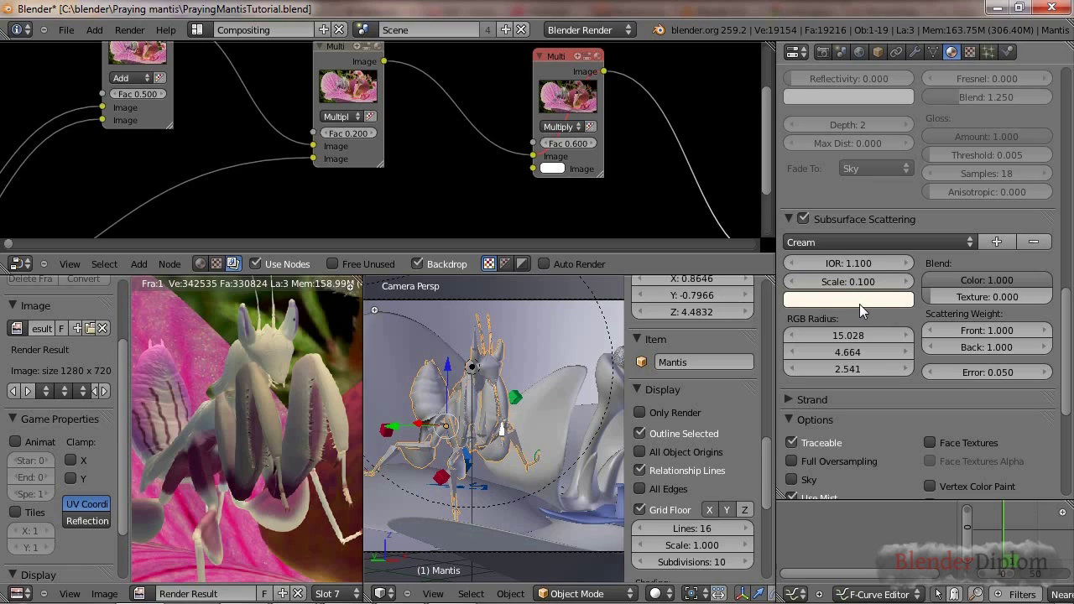
pyautogui.click(858, 281)
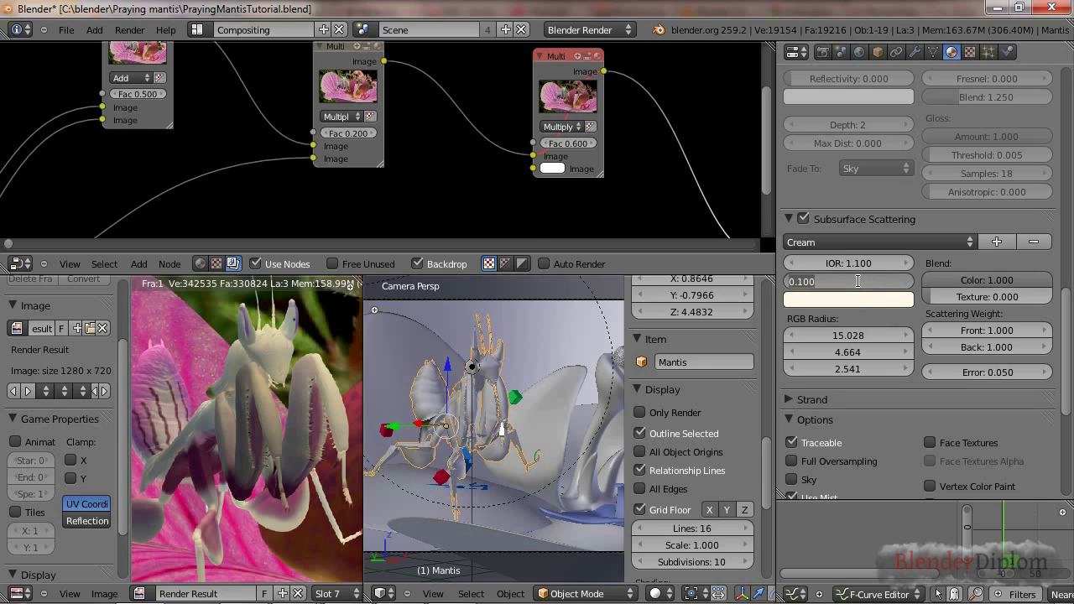
pyautogui.write('0.3')
pyautogui.press('Return')
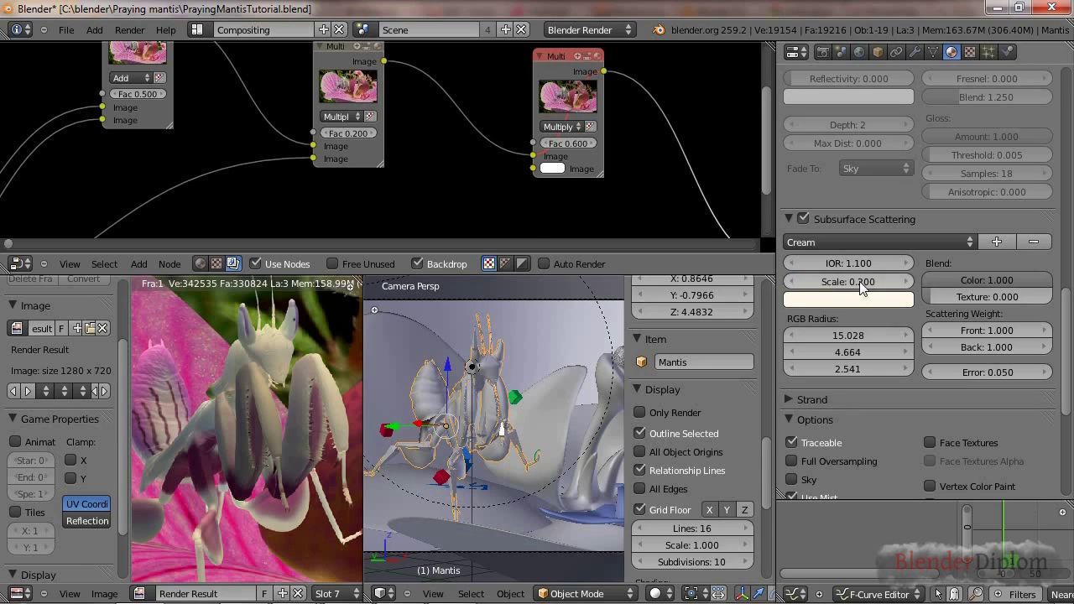
pyautogui.moveTo(862, 286); pyautogui.dragTo(840, 285)
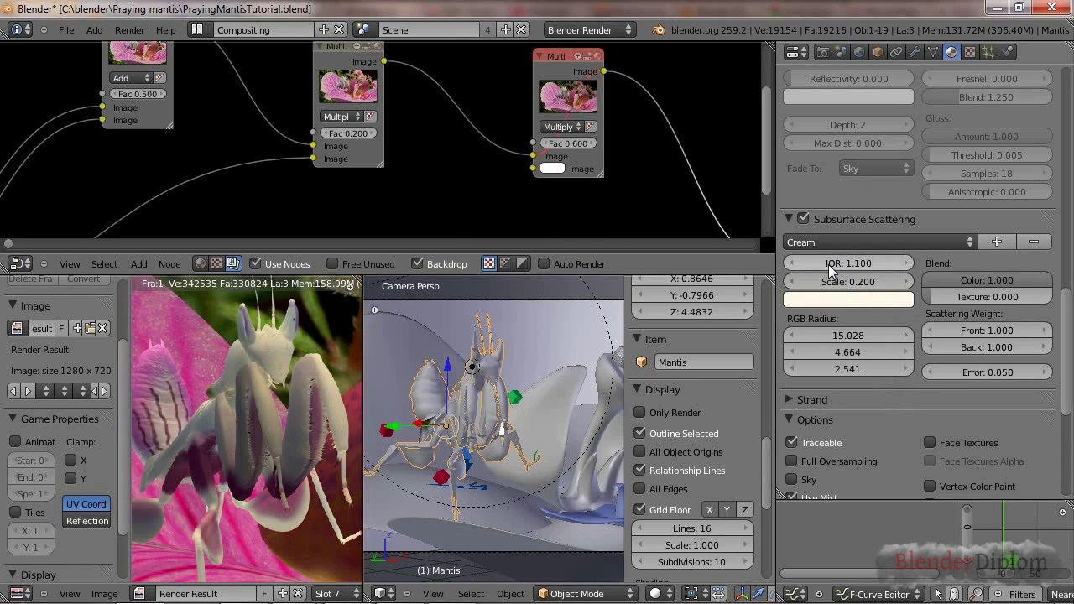
# Turn off SSS.001's diffuse ramp and switch its preview to the monkey shape.
pyautogui.scroll(15, 838, 334)
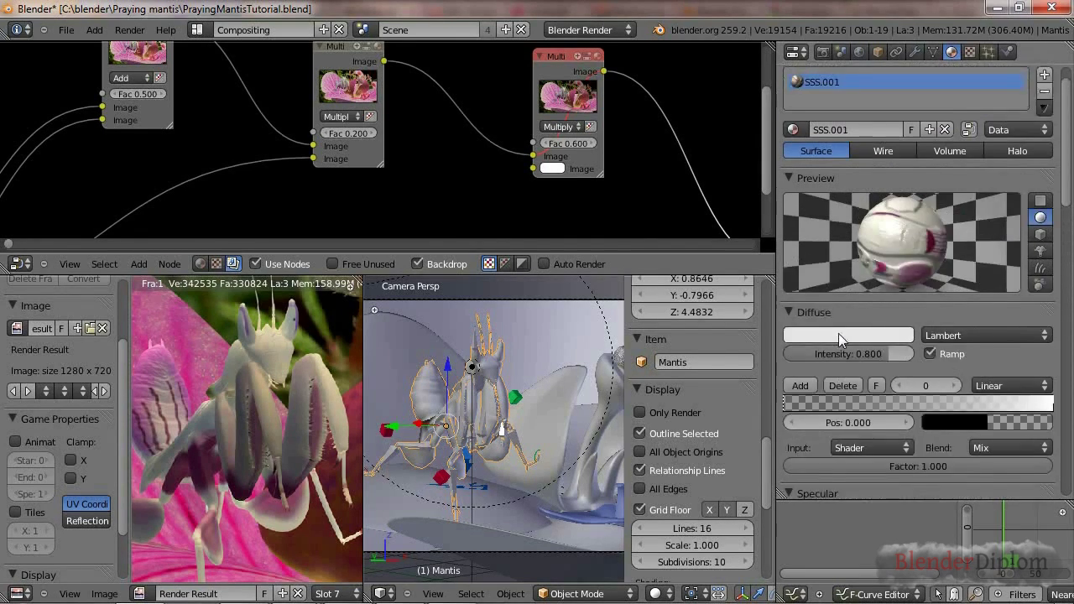
pyautogui.click(930, 353)
pyautogui.scroll(-2, 1044, 222)
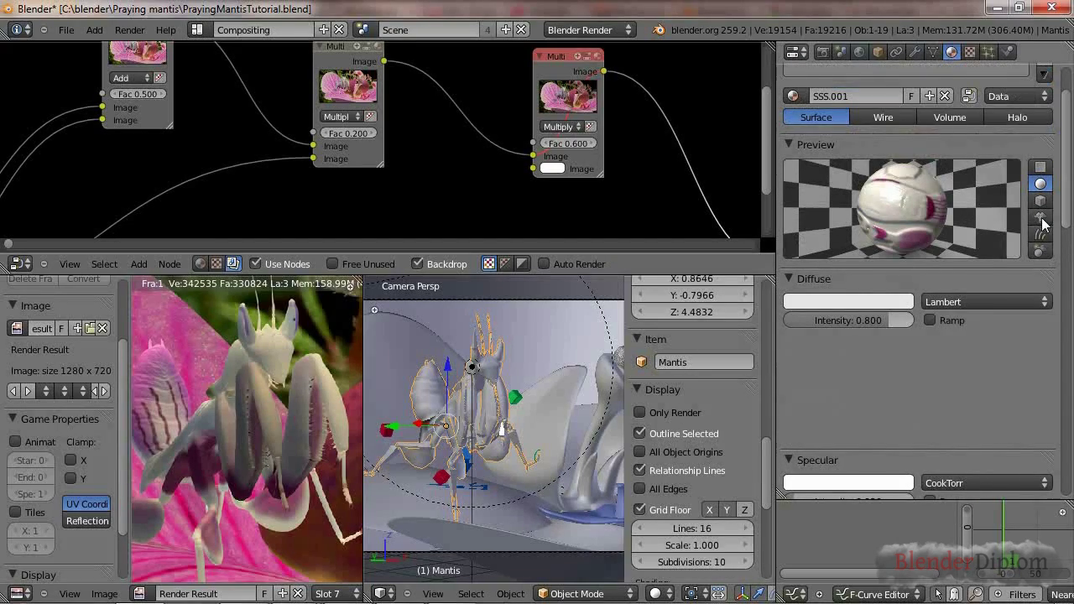
pyautogui.click(1042, 220)
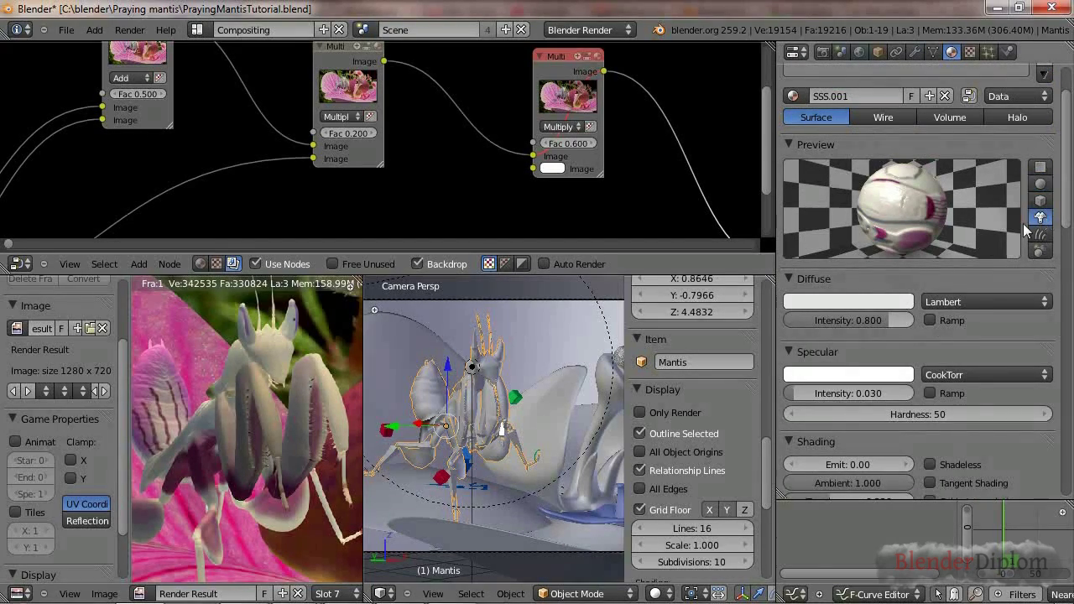
pyautogui.scroll(-15, 857, 337)
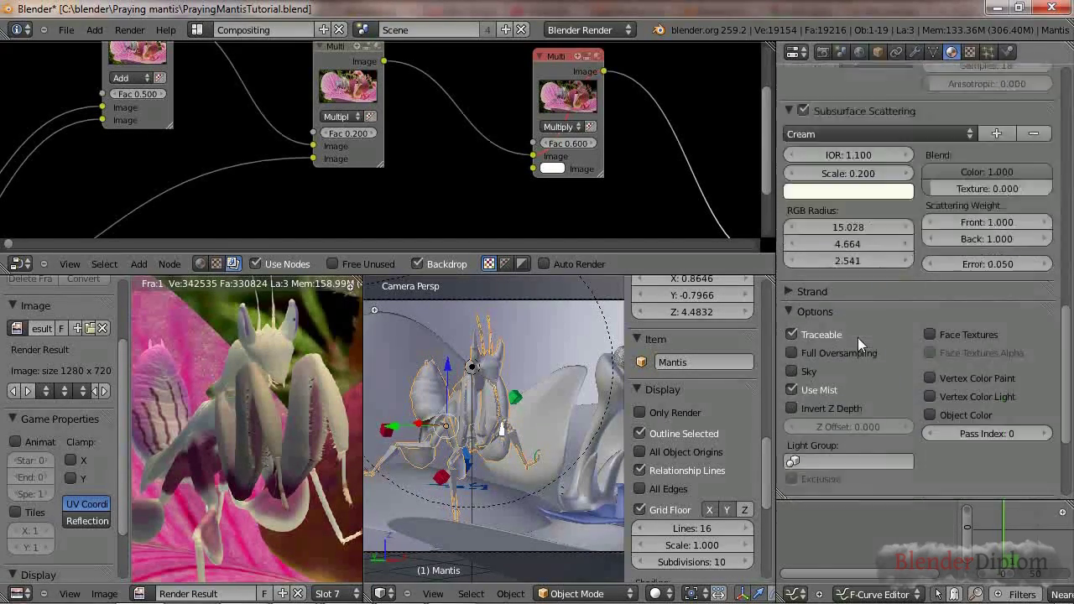
pyautogui.scroll(2, 857, 338)
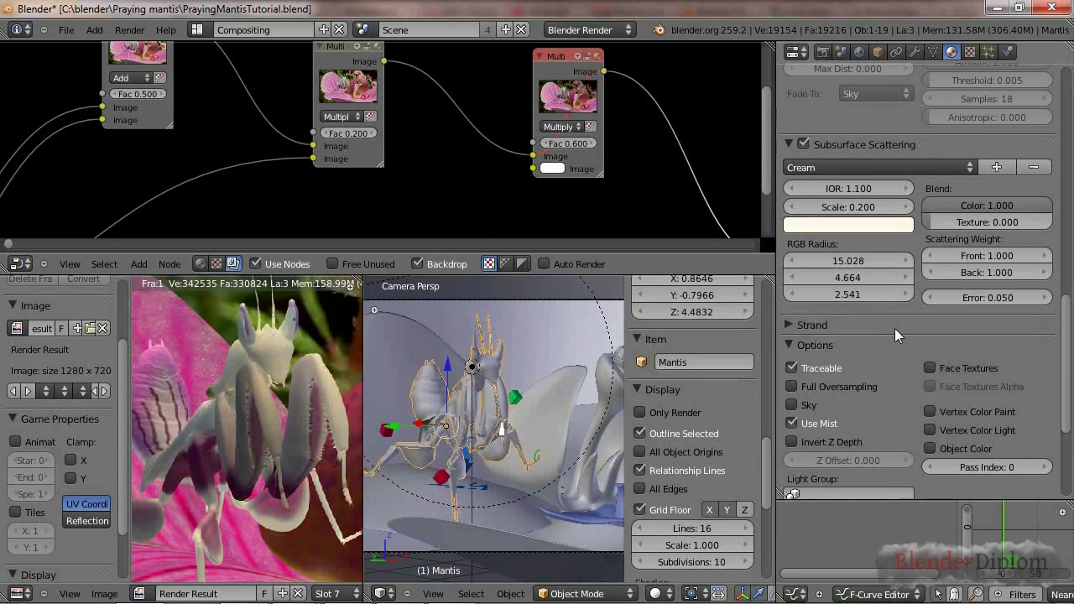
pyautogui.scroll(4, 920, 327)
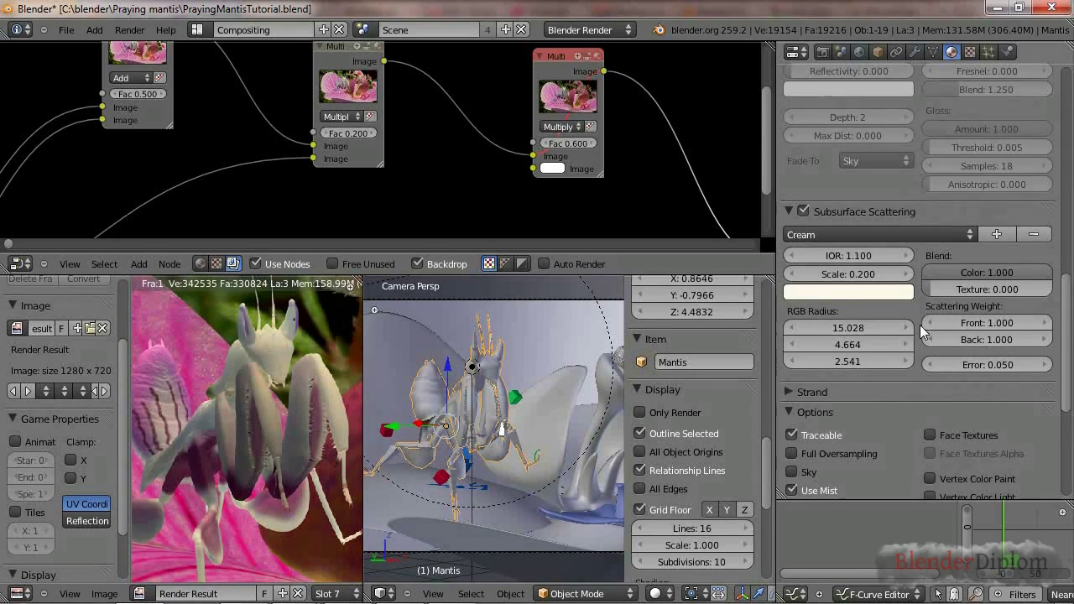
pyautogui.scroll(4, 922, 331)
pyautogui.scroll(-6, 921, 331)
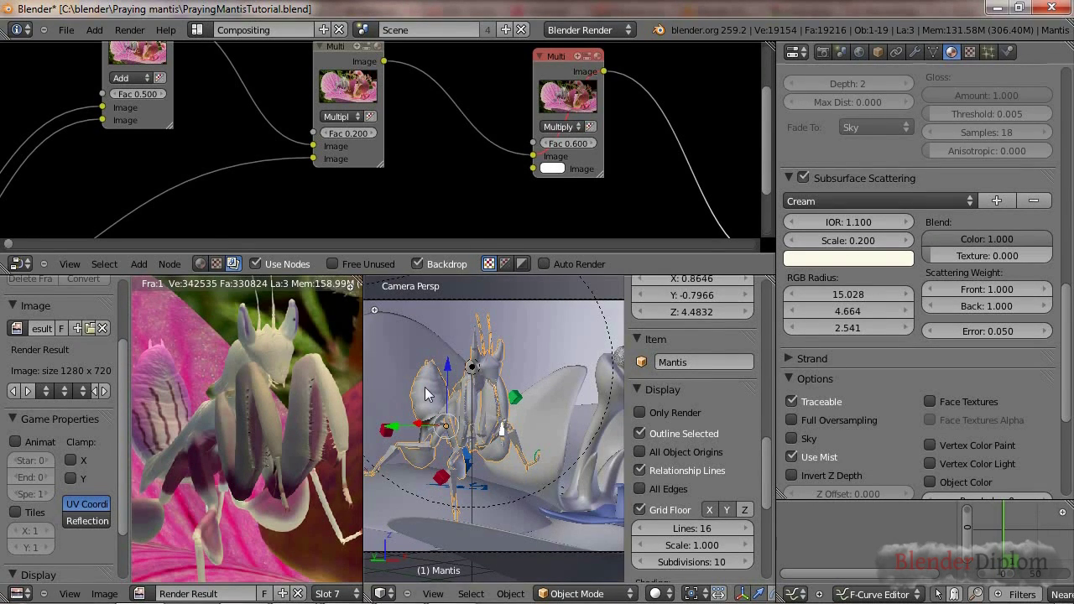
# Set the back scattering weight to 5.5.
pyautogui.click(979, 304)
pyautogui.write('5.5')
pyautogui.press('Return')
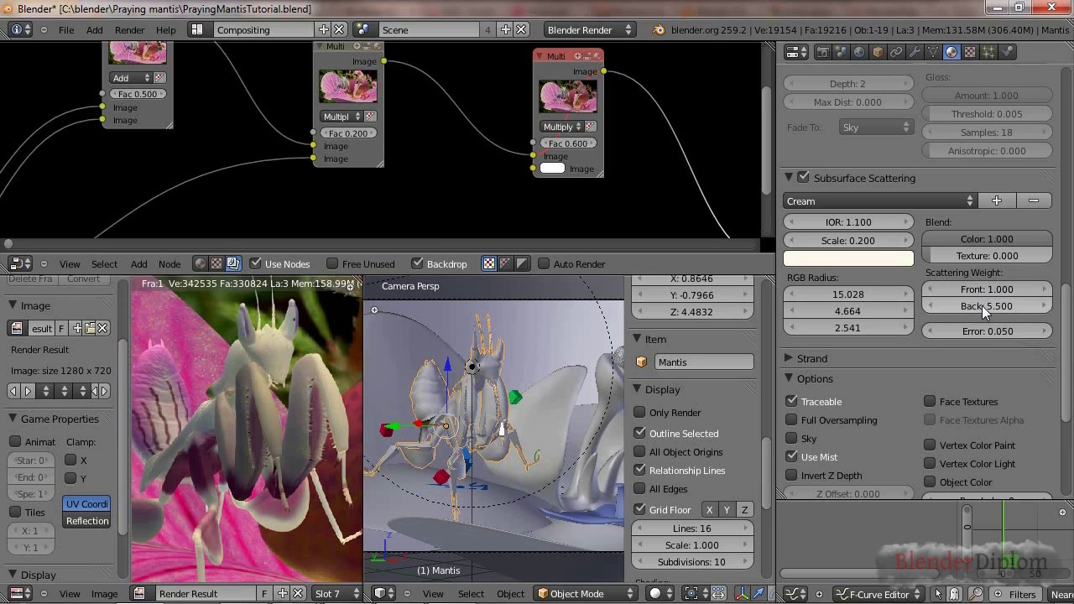
# Pan and zoom the render result to inspect the mantis's head.
pyautogui.scroll(2, 348, 429)
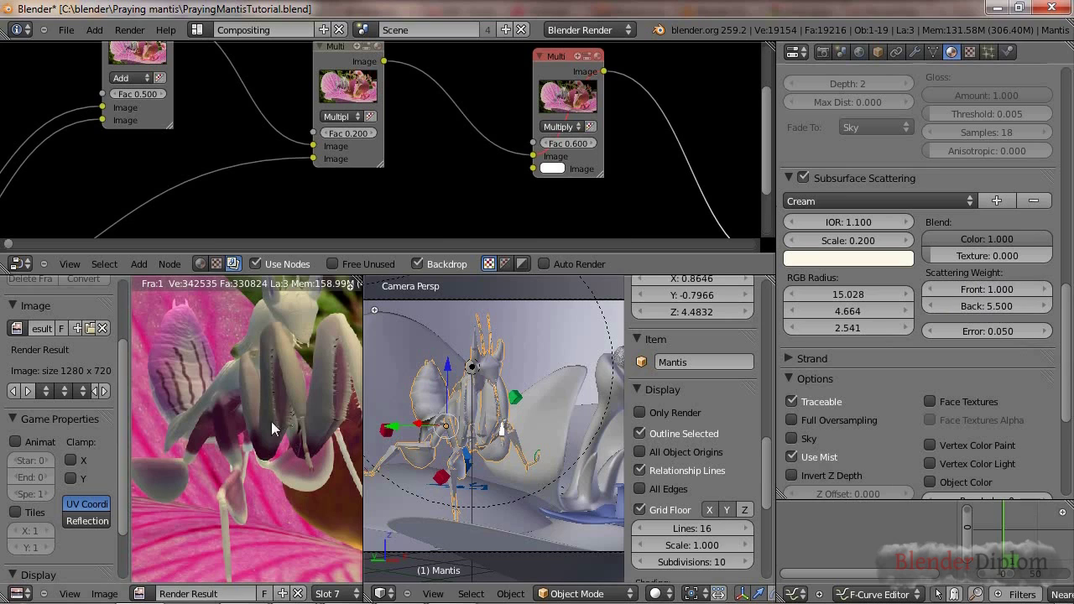
pyautogui.moveTo(250, 420); pyautogui.dragTo(192, 470, button='middle')
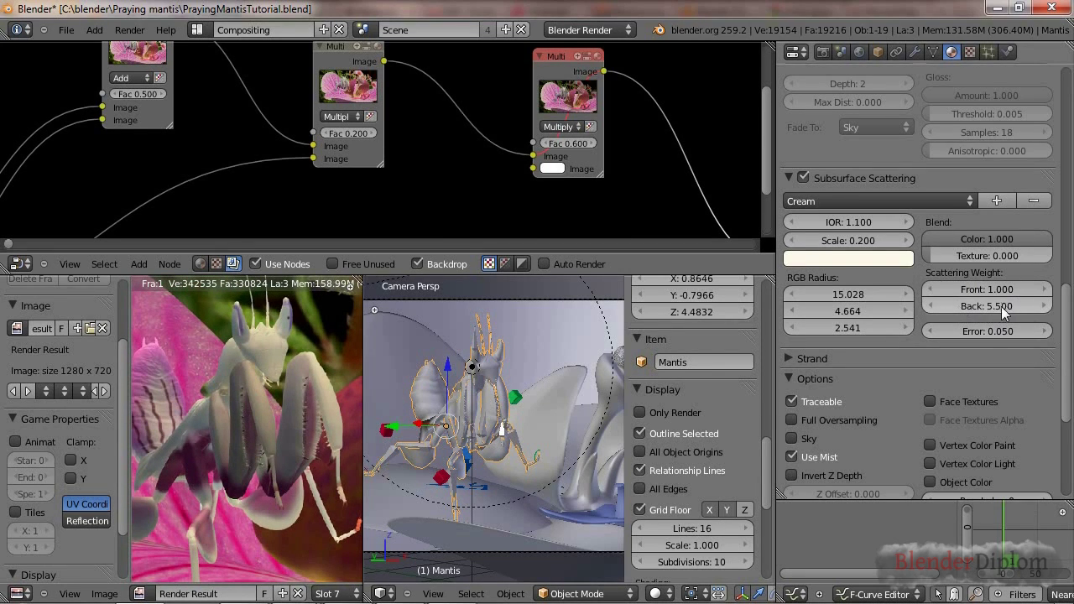
pyautogui.scroll(-5, 1045, 403)
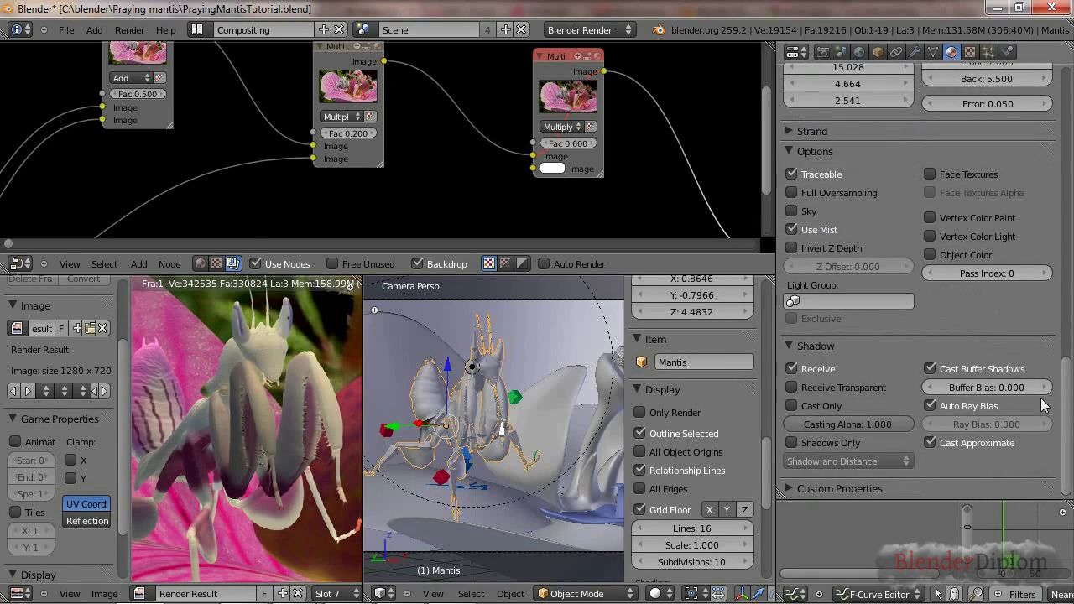
pyautogui.scroll(6, 1045, 405)
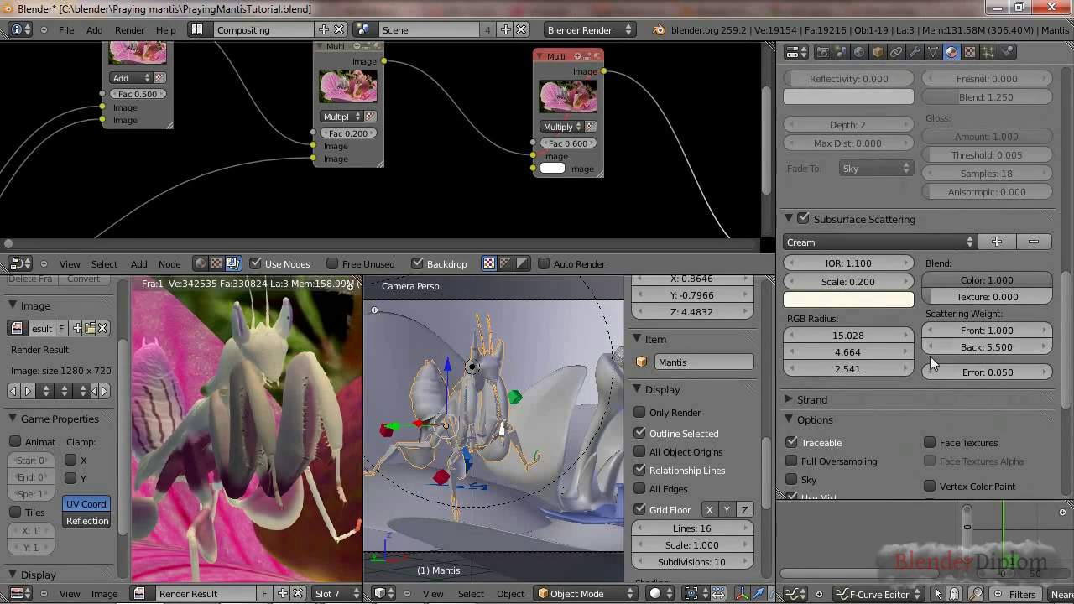
pyautogui.scroll(-4, 986, 357)
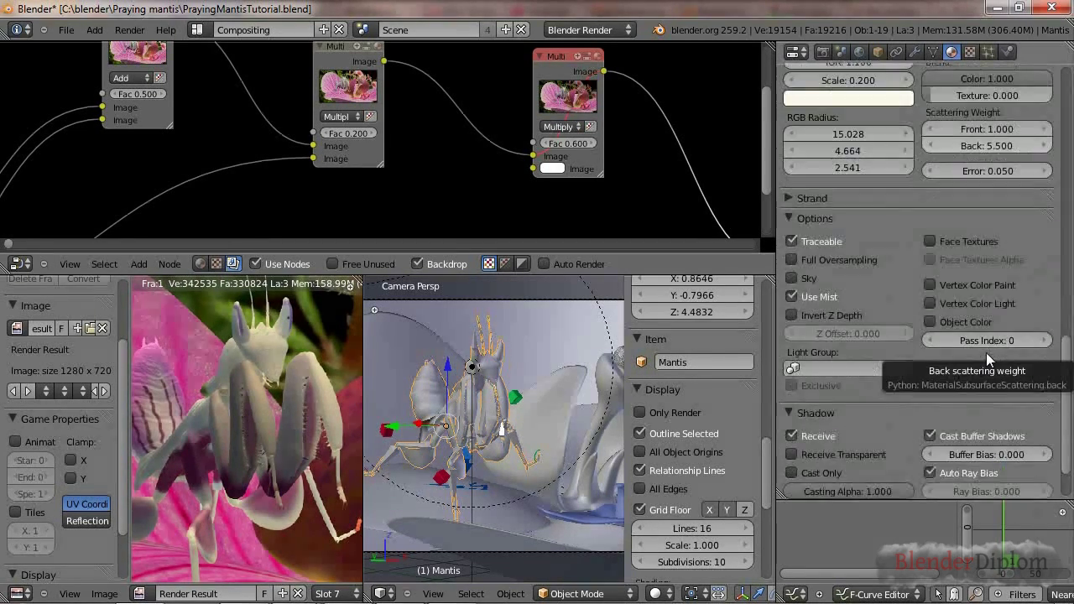
pyautogui.scroll(6, 986, 352)
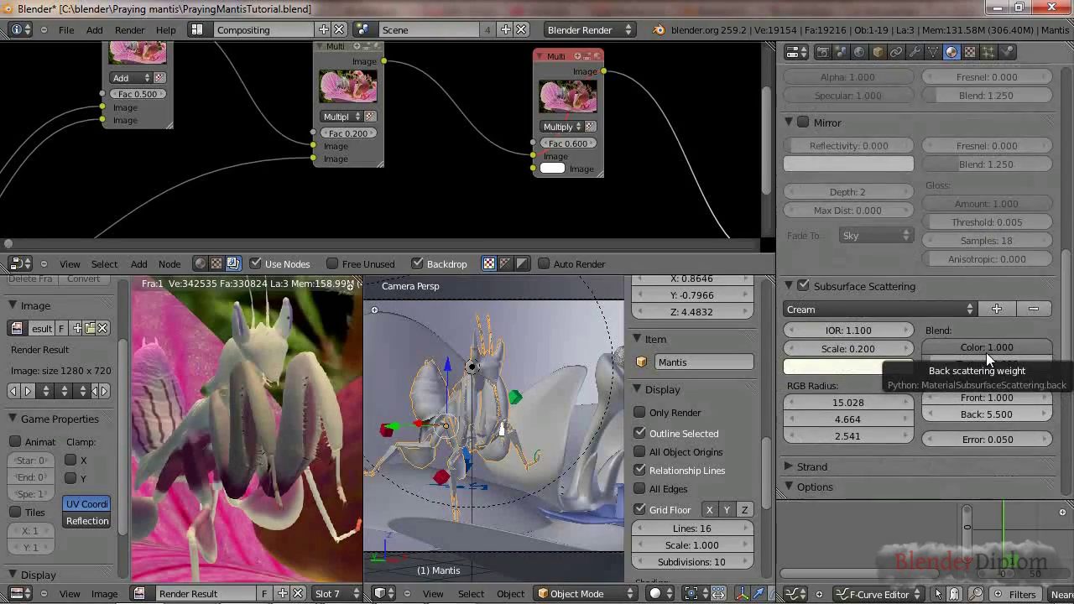
pyautogui.scroll(12, 986, 352)
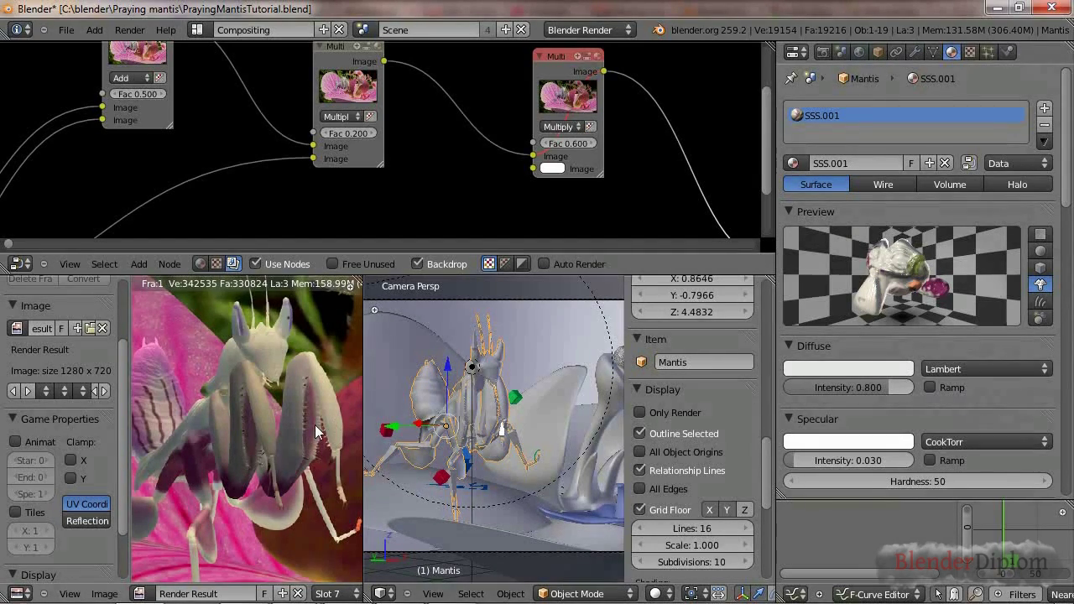
# Check the mantis render in Slot 7, then switch to empty Slot 8 and hide the side panel.
pyautogui.press('j')
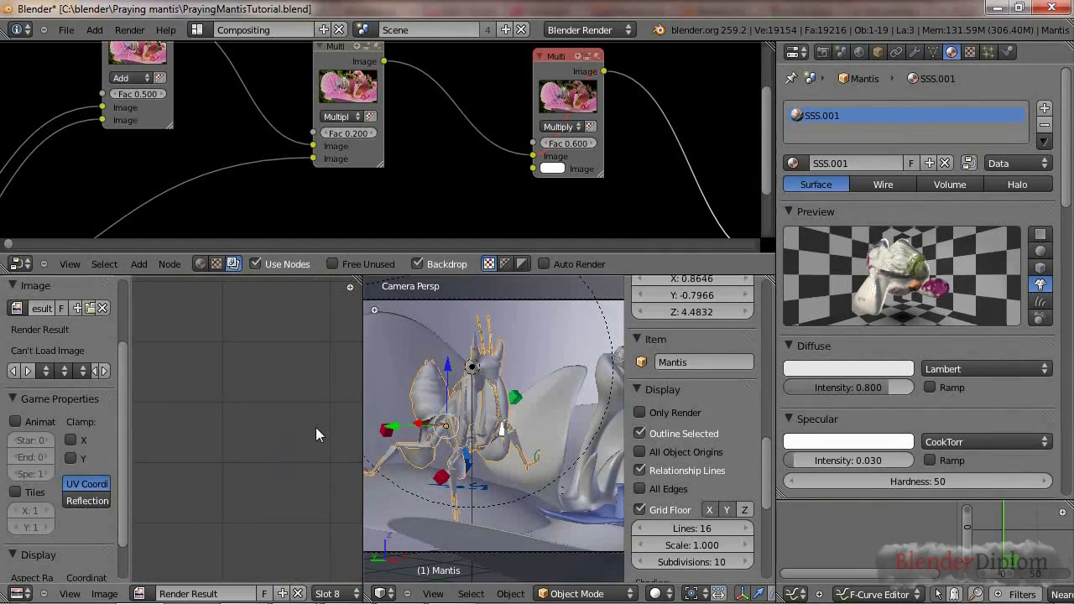
pyautogui.click(343, 596)
pyautogui.click(344, 464)
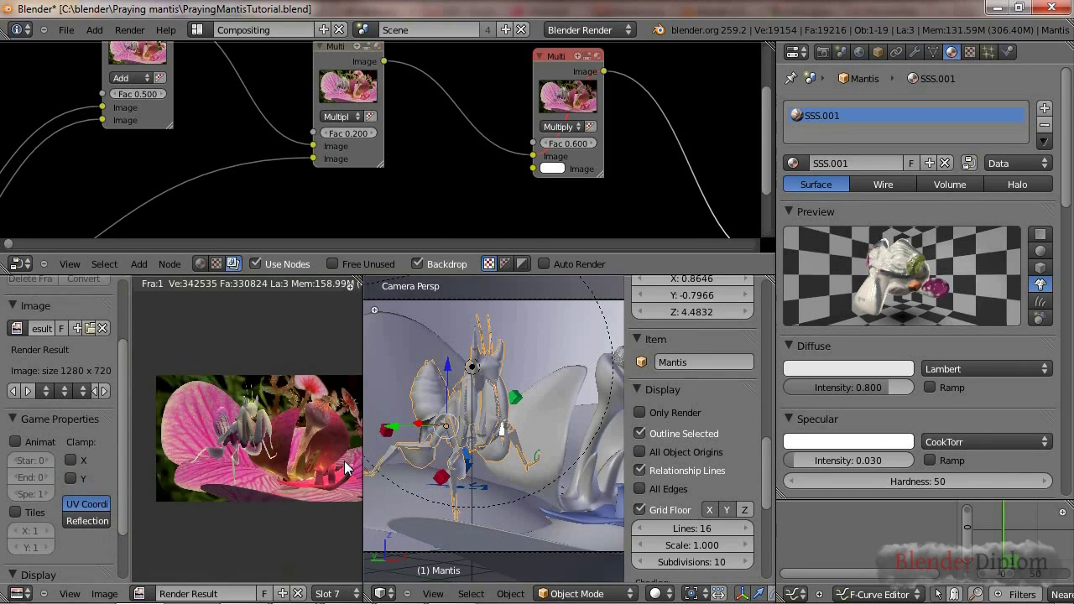
pyautogui.scroll(2, 318, 485)
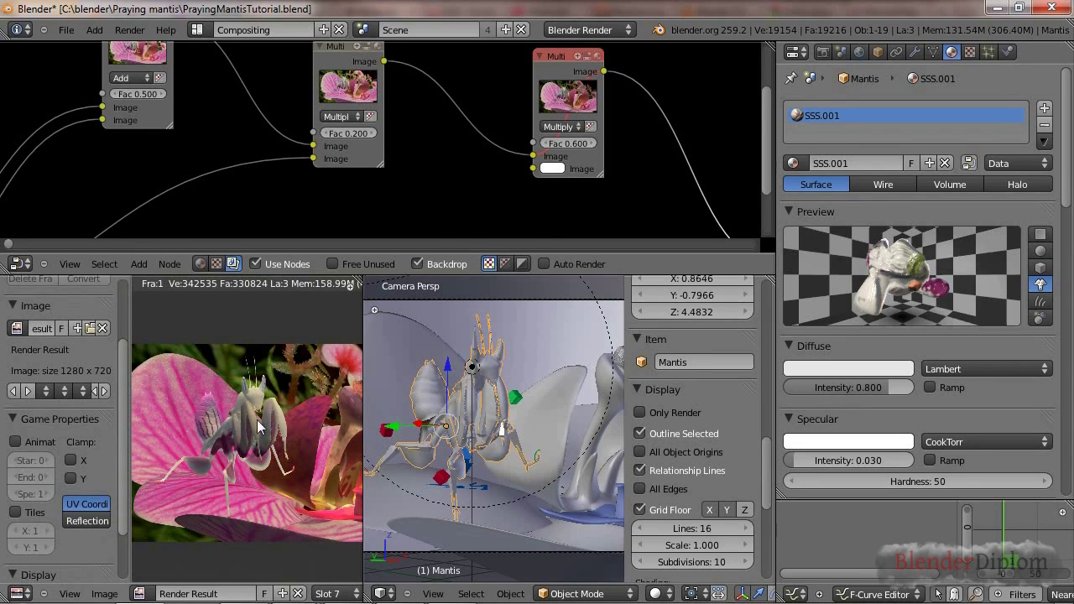
pyautogui.click(340, 594)
pyautogui.click(351, 449)
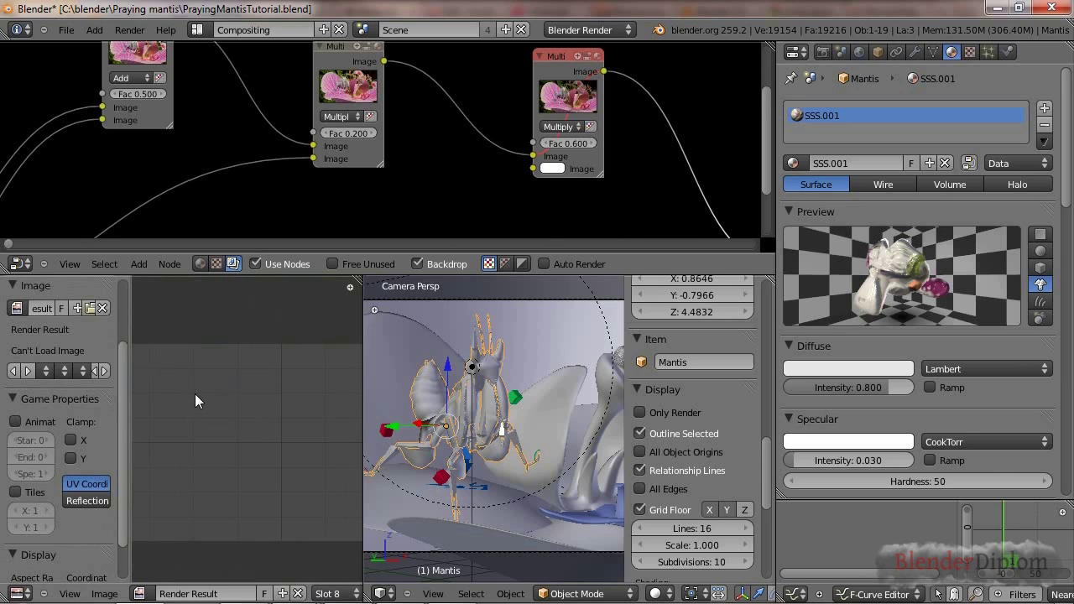
pyautogui.press('t')
pyautogui.press('t')
pyautogui.press('n')
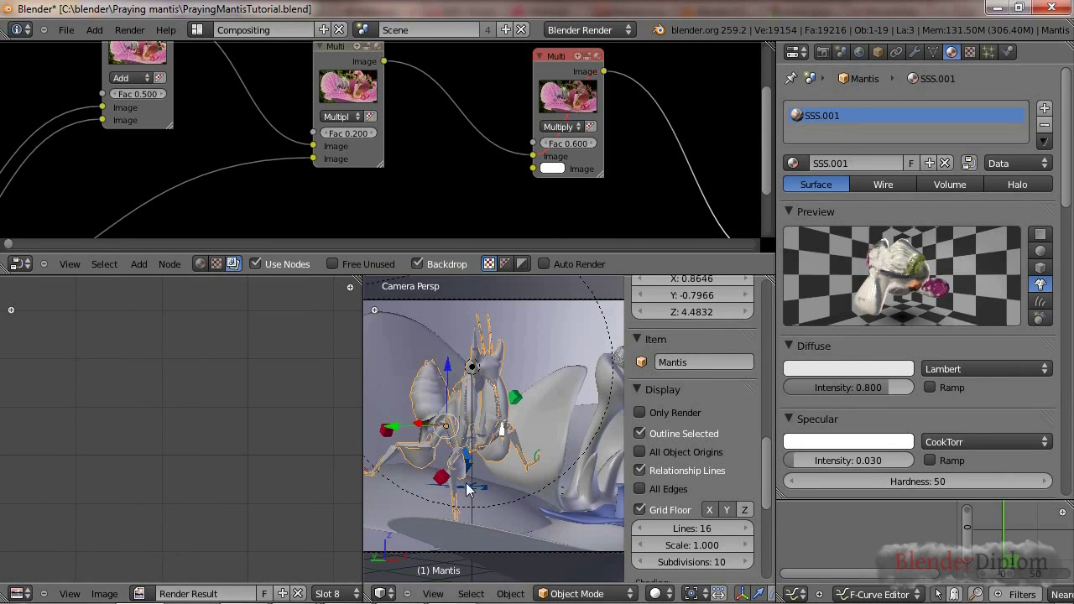
# Select the orchid Flower object and pan the view to frame its top.
pyautogui.scroll(-2, 465, 483)
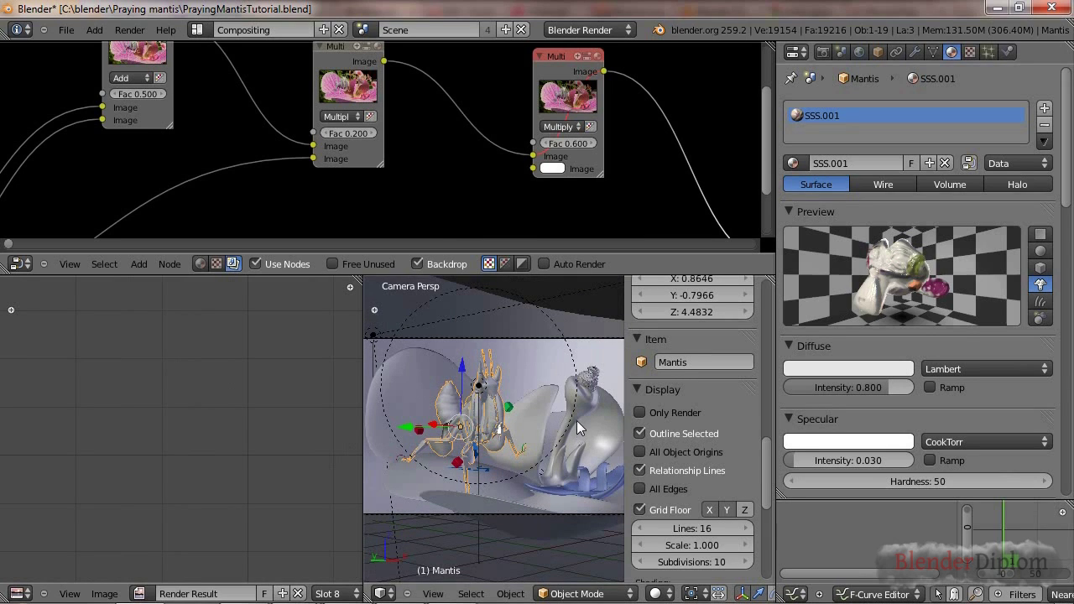
pyautogui.rightClick(603, 433)
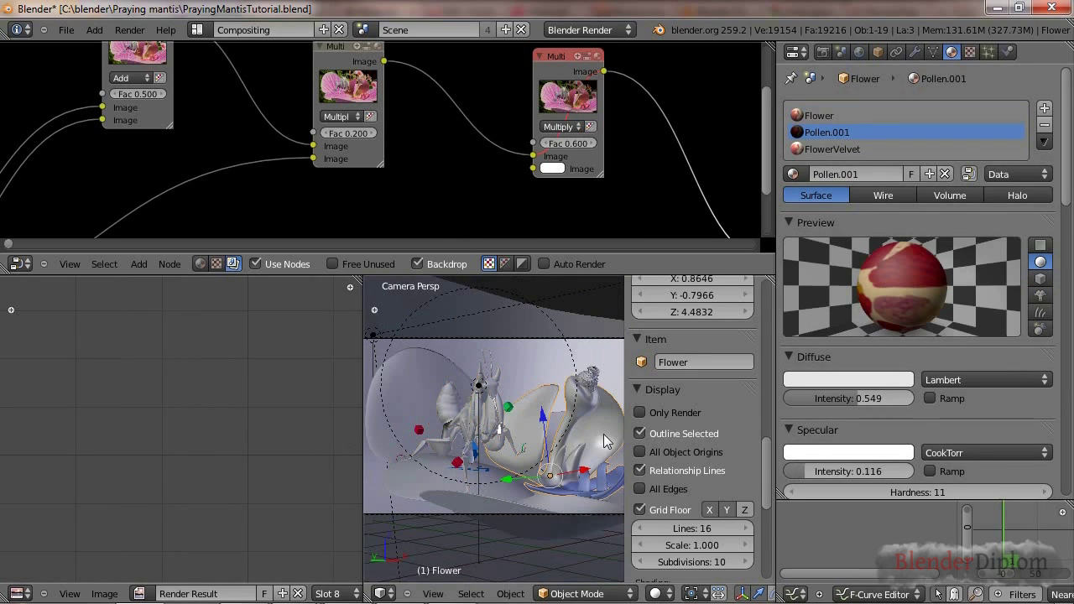
pyautogui.keyDown('shift'); pyautogui.moveTo(580, 431); pyautogui.dragTo(482, 412, button='middle'); pyautogui.keyUp('shift')
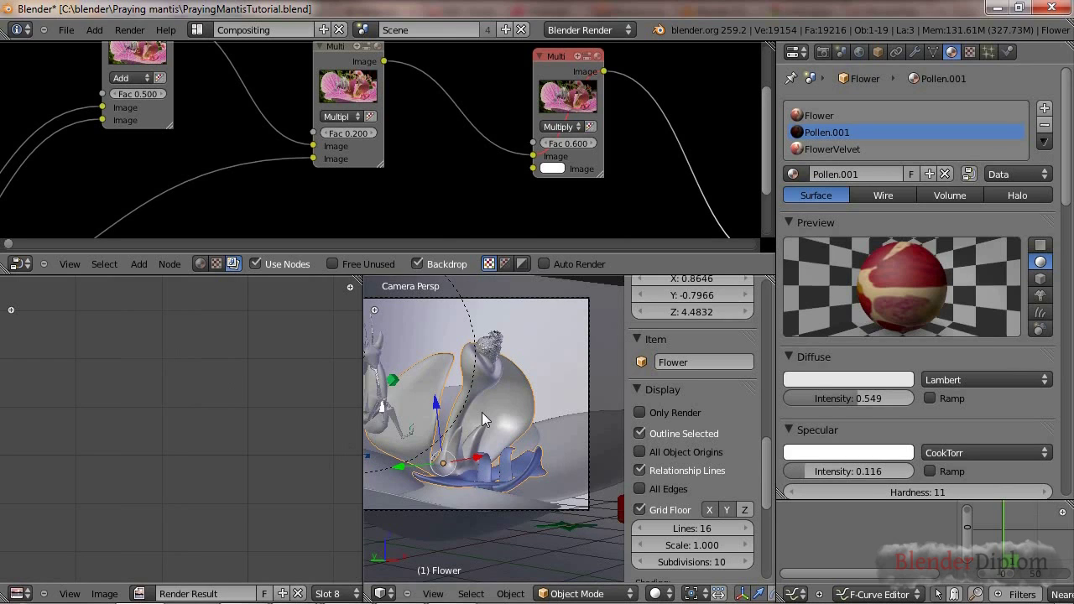
pyautogui.scroll(3, 482, 412)
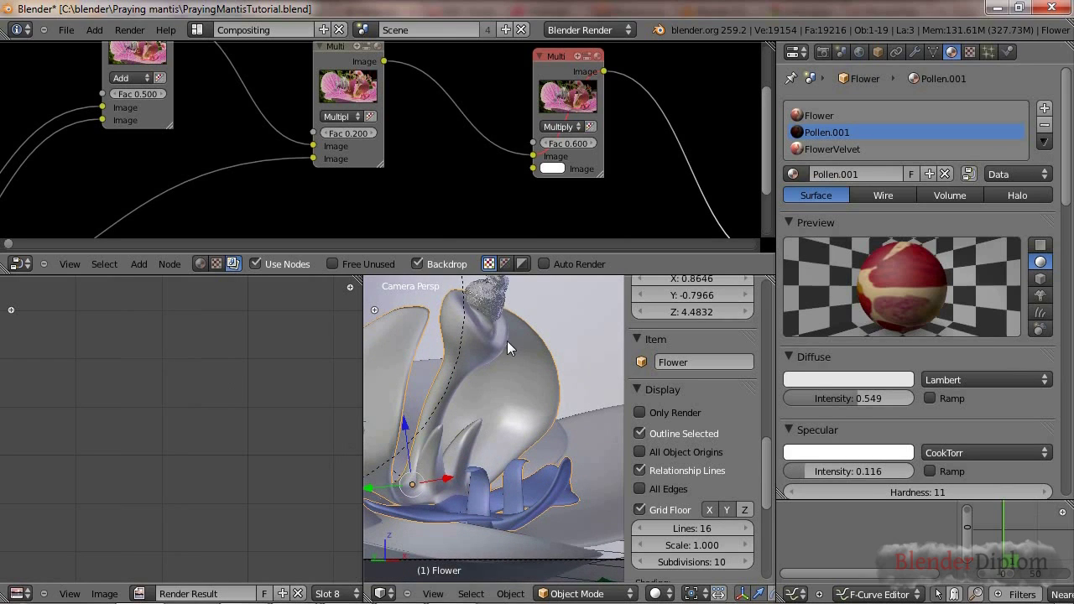
pyautogui.keyDown('shift'); pyautogui.moveTo(522, 394); pyautogui.dragTo(521, 439, button='middle'); pyautogui.keyUp('shift')
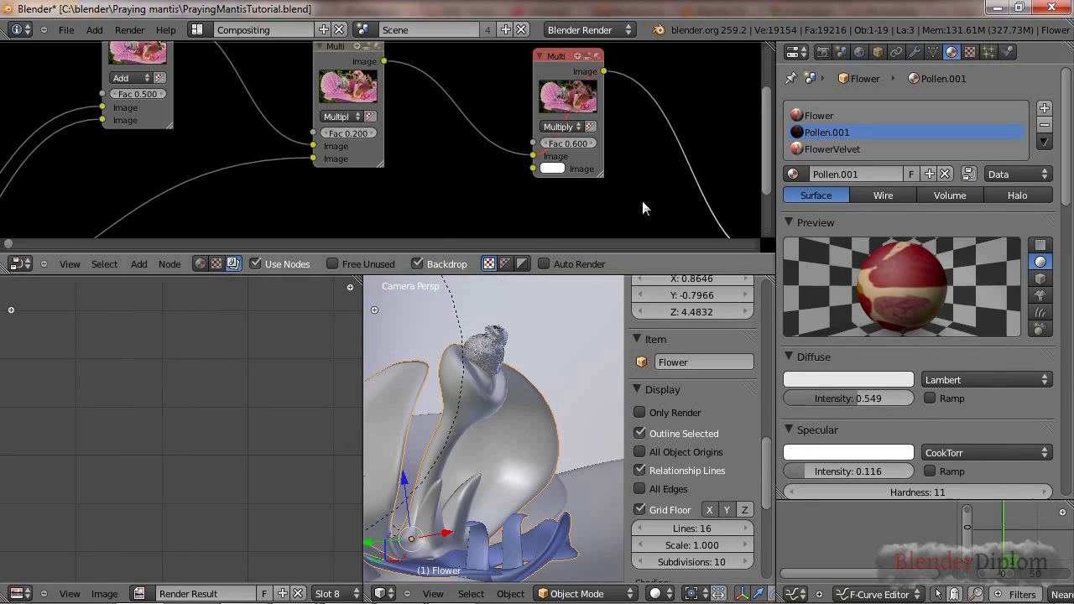
# Hide the Flower's ParticleSystem hair in the viewport and return to its material settings.
pyautogui.click(915, 51)
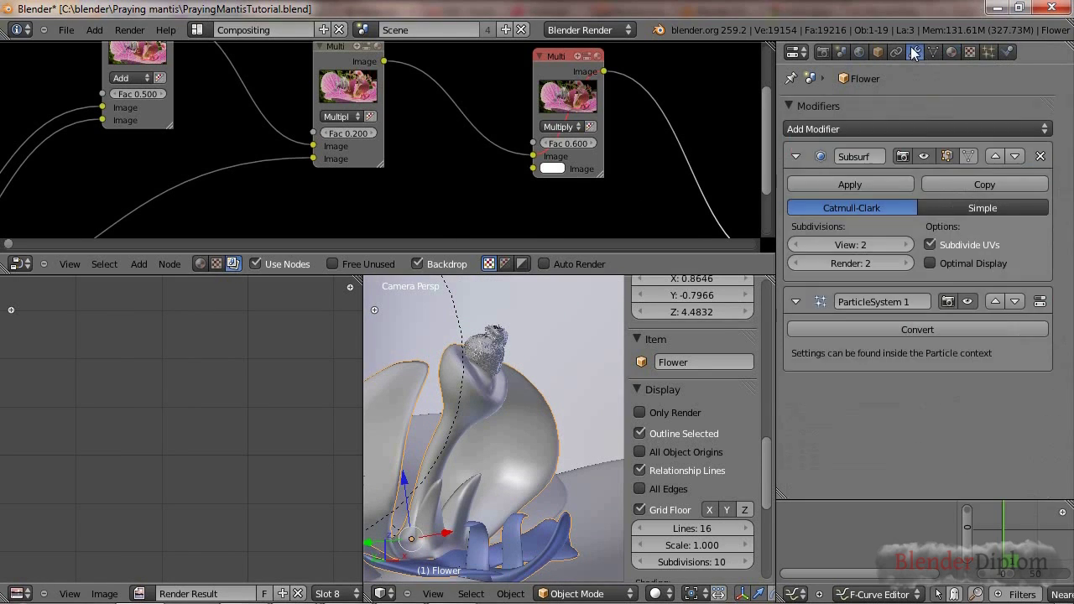
pyautogui.click(968, 301)
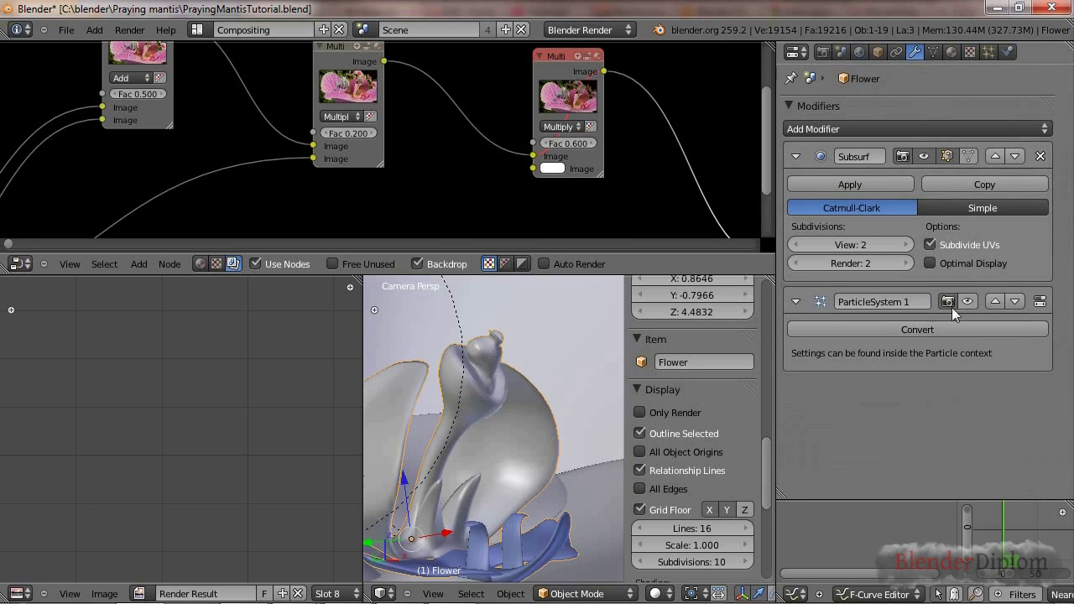
pyautogui.click(956, 50)
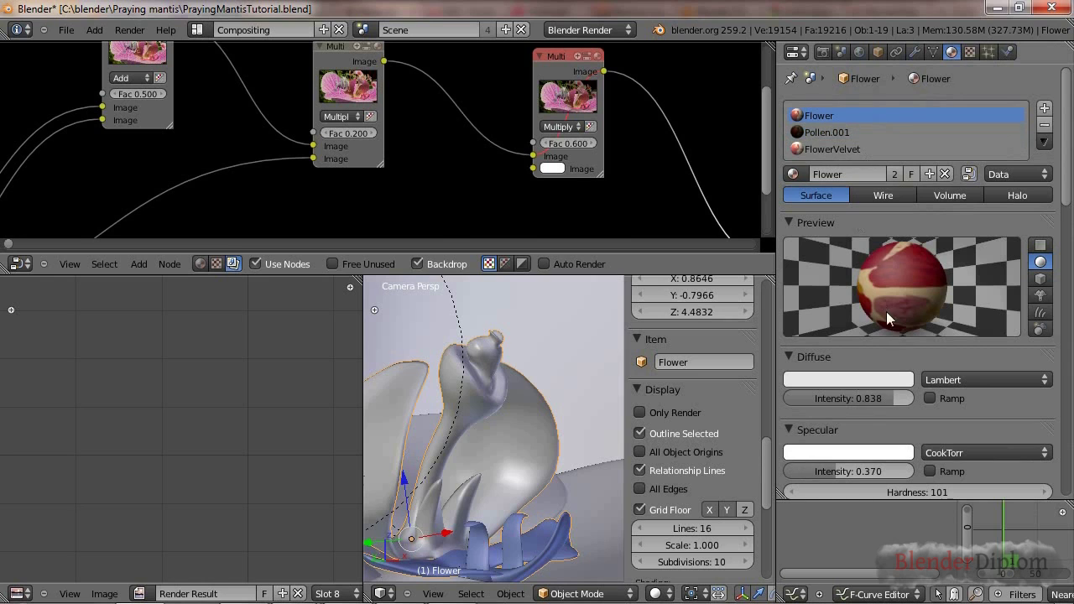
pyautogui.scroll(-8, 915, 390)
pyautogui.scroll(6, 916, 396)
pyautogui.scroll(-16, 916, 396)
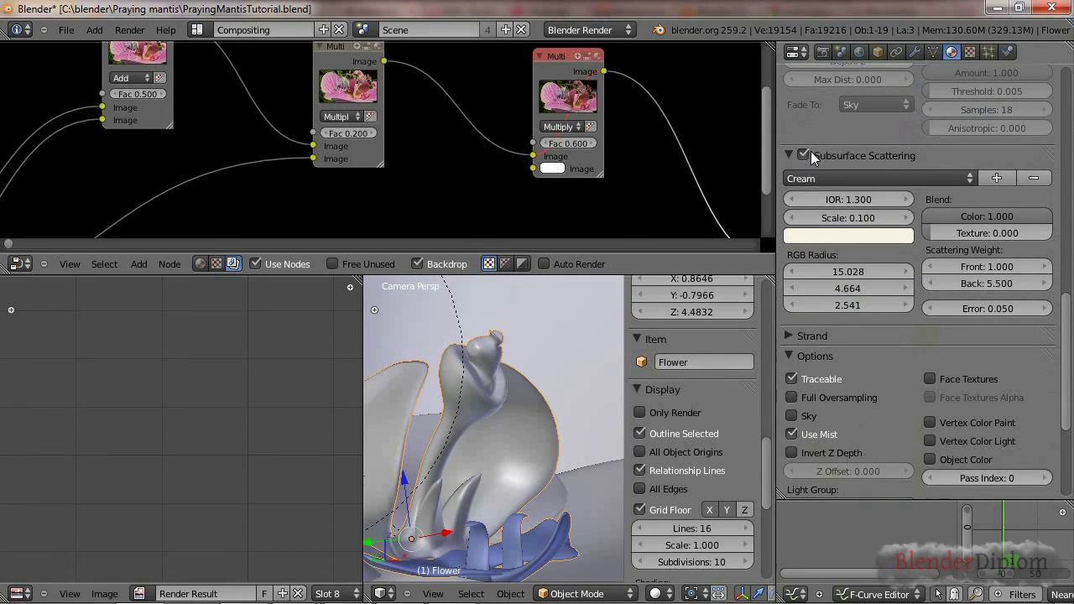
pyautogui.scroll(5, 875, 384)
pyautogui.scroll(15, 875, 377)
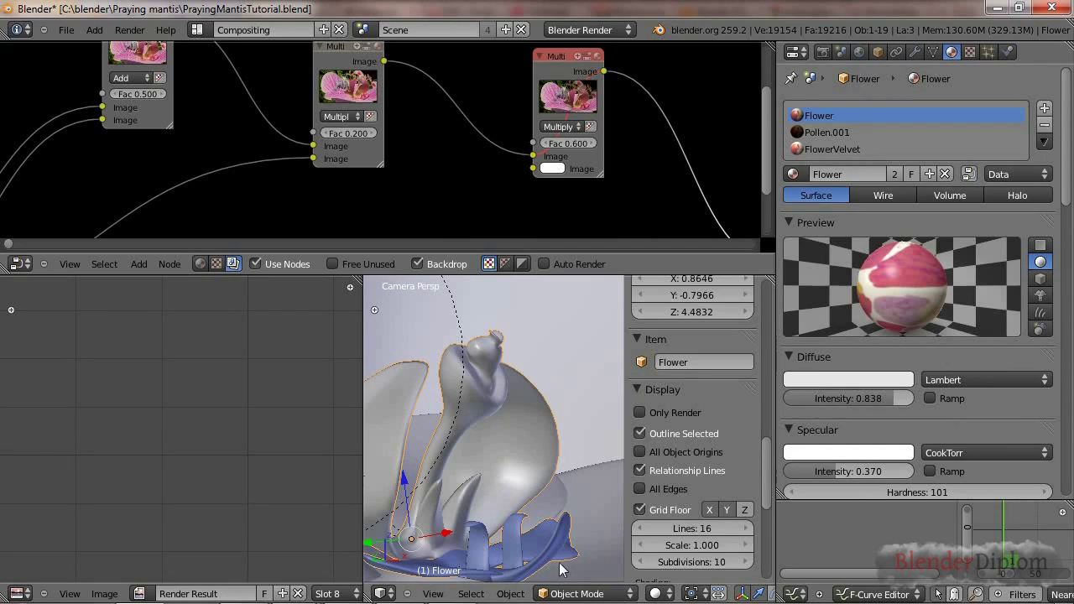
# Show the FlowerVelvet material and bring back Slot 7's render, zoomed to the flower.
pyautogui.click(864, 148)
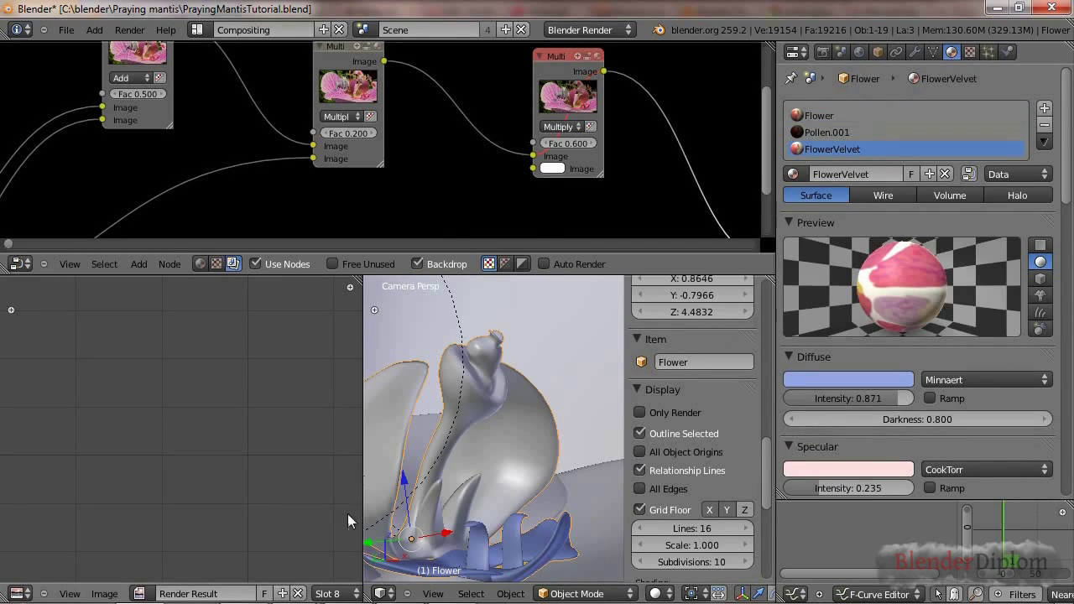
pyautogui.click(329, 593)
pyautogui.click(360, 472)
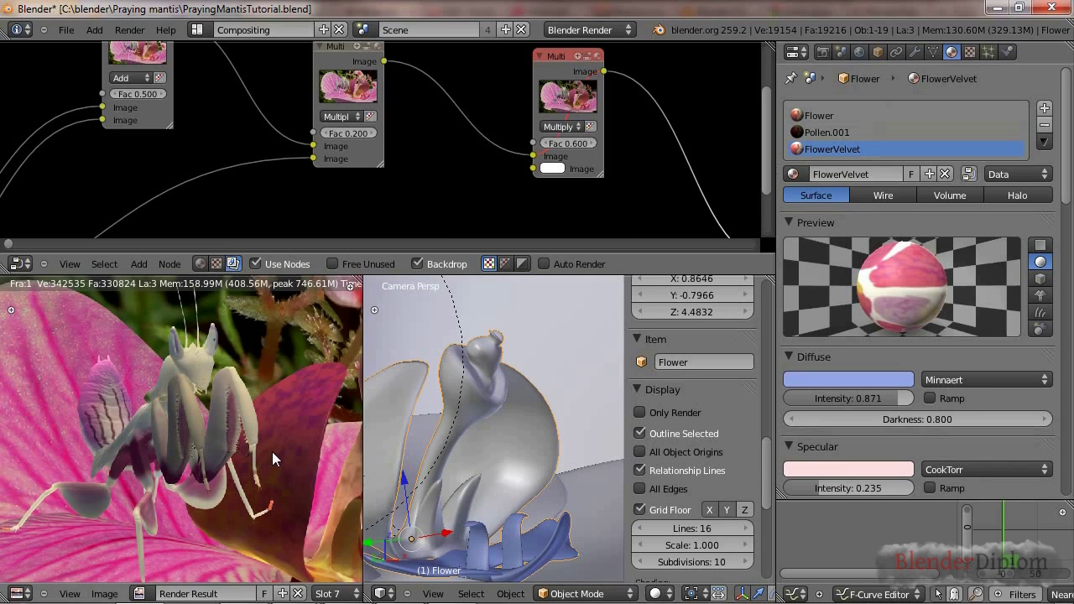
pyautogui.scroll(4, 175, 355)
pyautogui.scroll(1, 207, 387)
pyautogui.moveTo(207, 387); pyautogui.dragTo(141, 377, button='middle')
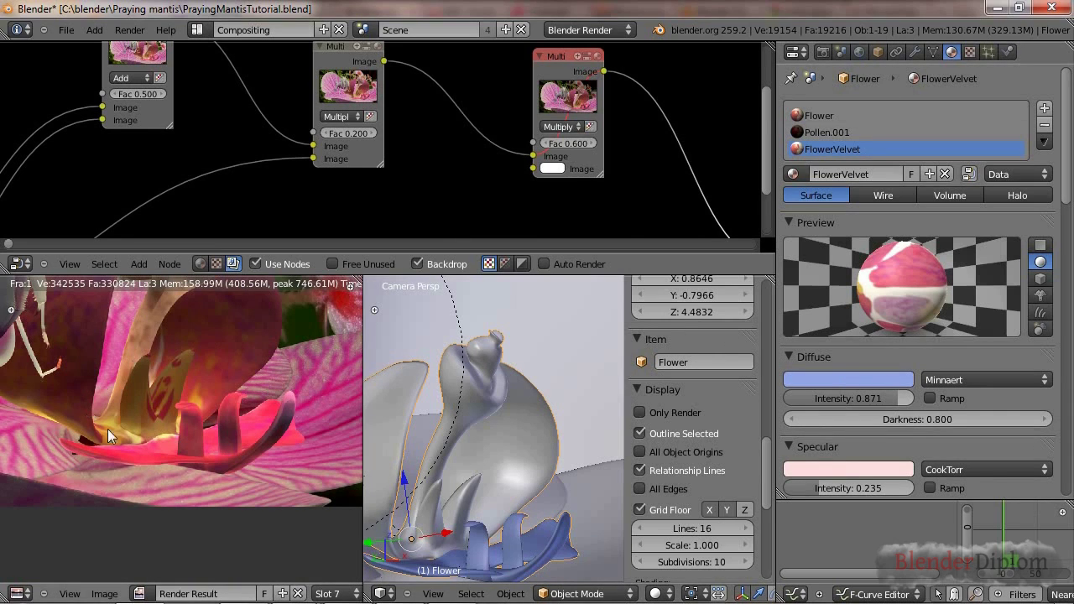
pyautogui.scroll(-2, 1064, 410)
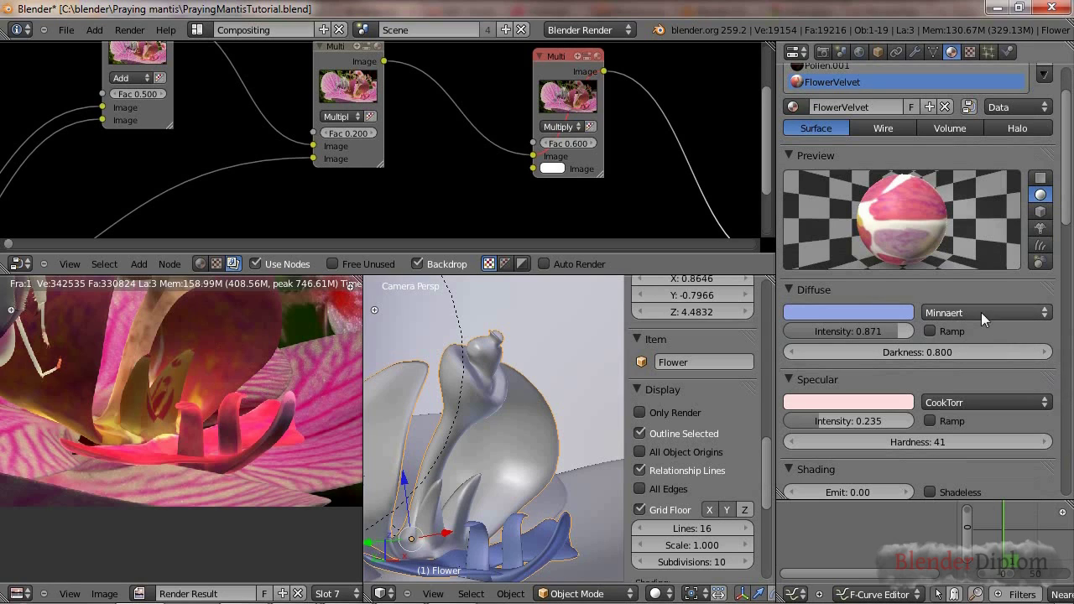
# Preview FlowerVelvet on the monkey shape and review its specular model without changing it.
pyautogui.click(1040, 227)
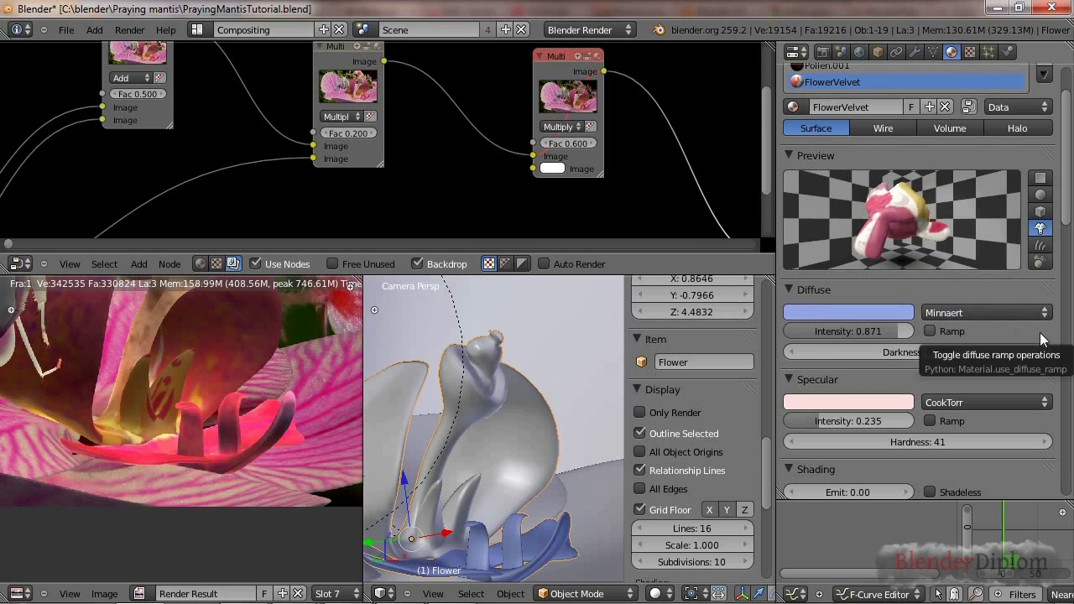
pyautogui.scroll(-4, 1040, 334)
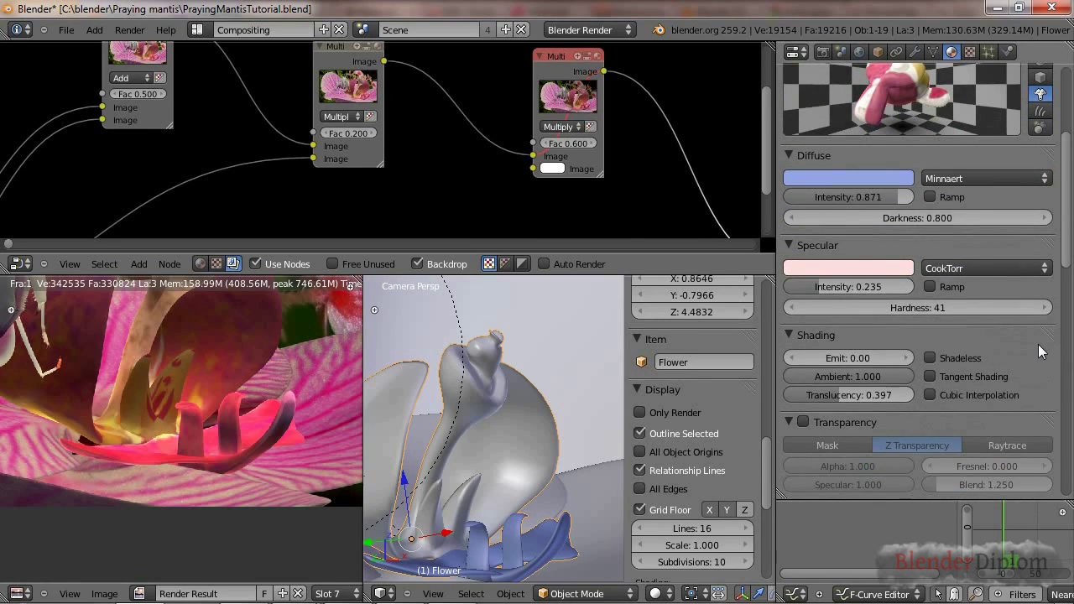
pyautogui.click(956, 267)
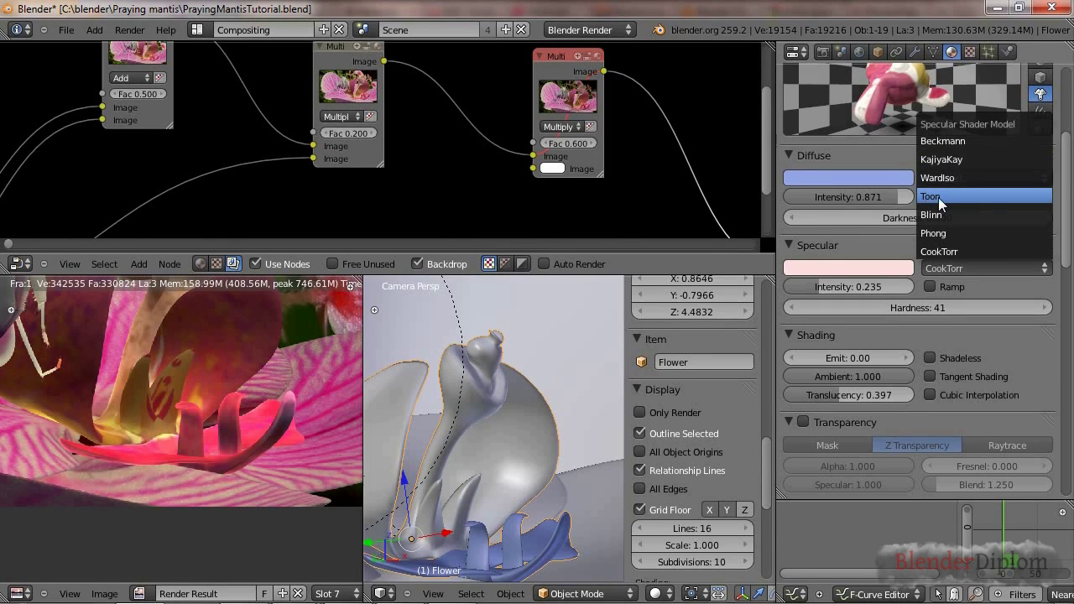
pyautogui.scroll(3, 900, 258)
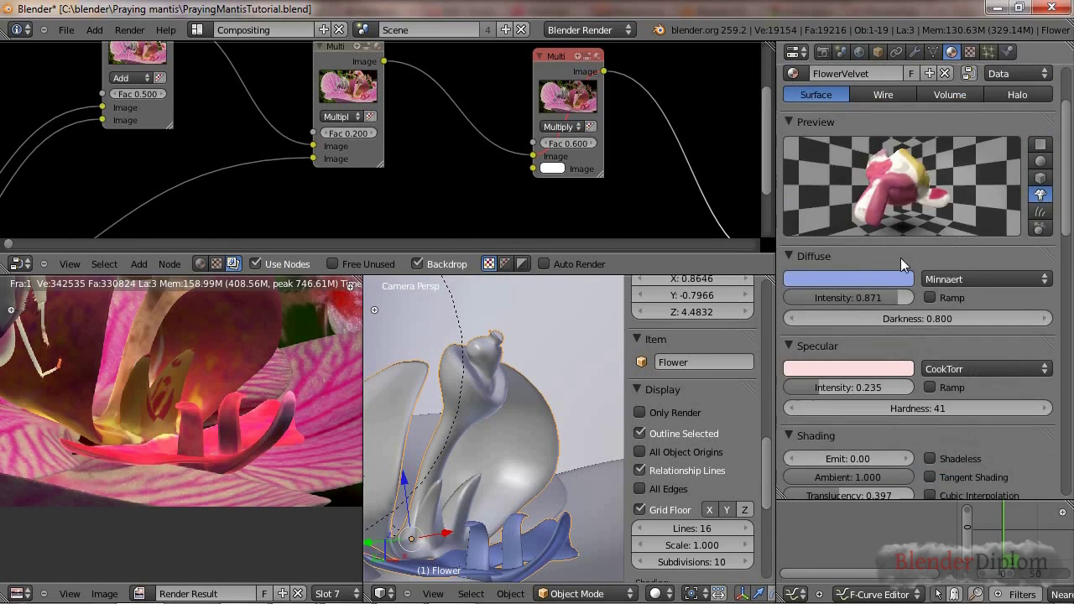
pyautogui.click(986, 277)
pyautogui.scroll(3, 962, 340)
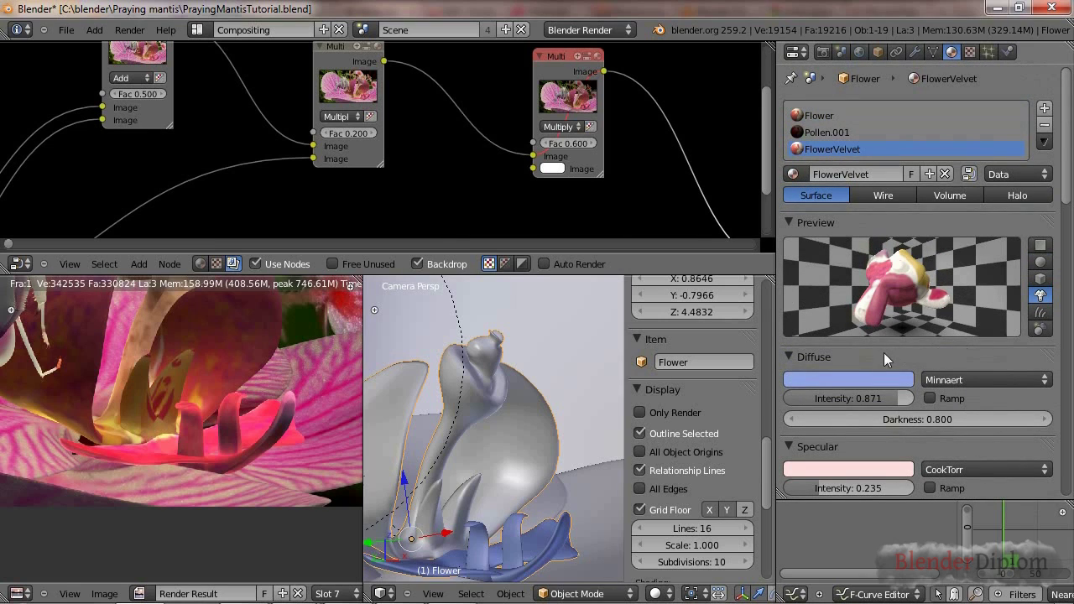
pyautogui.scroll(-3, 948, 383)
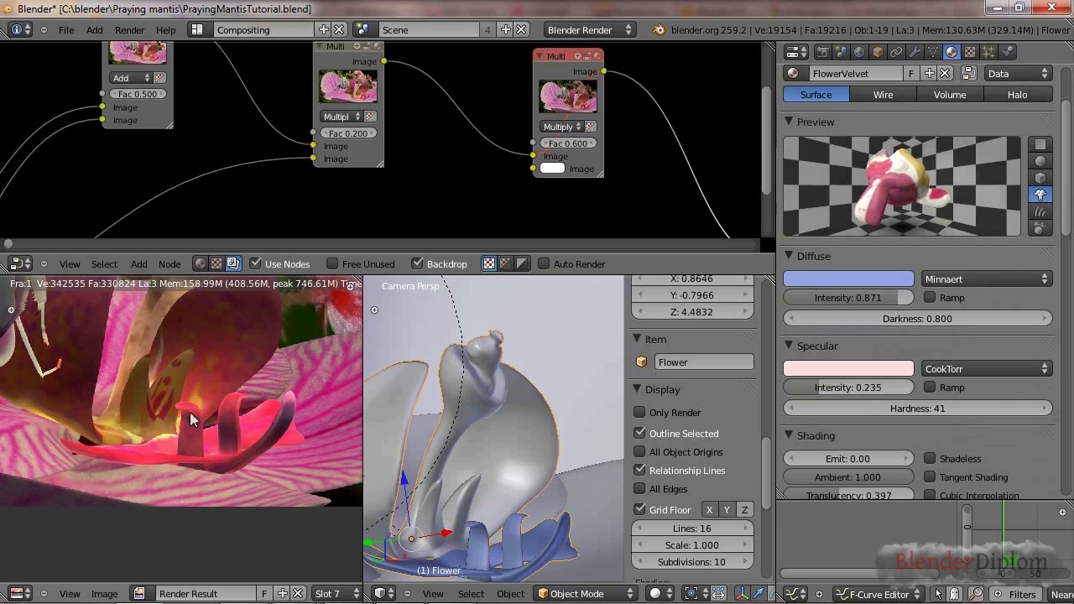
pyautogui.scroll(-3, 228, 483)
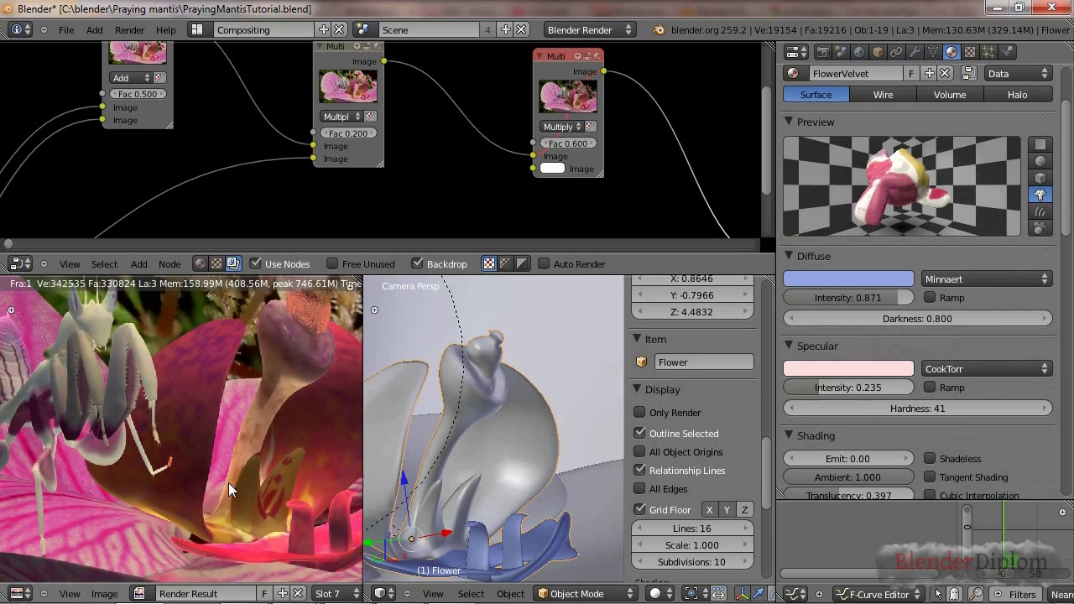
pyautogui.scroll(-1, 228, 487)
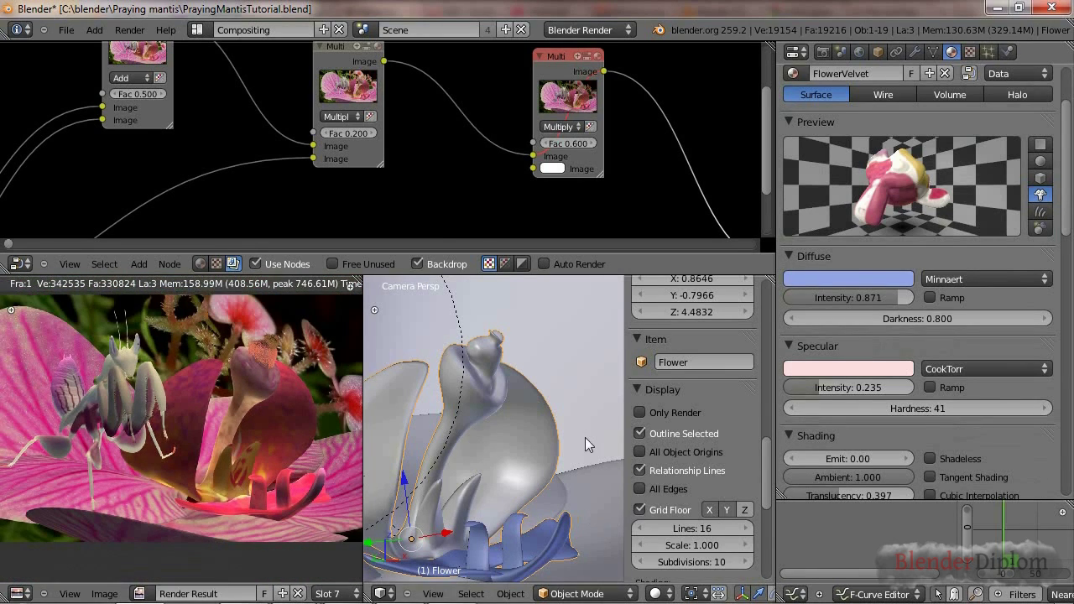
# Select Plane.006 and review its petal material: Lambert diffuse 0.694, hardness 50.
pyautogui.rightClick(605, 491)
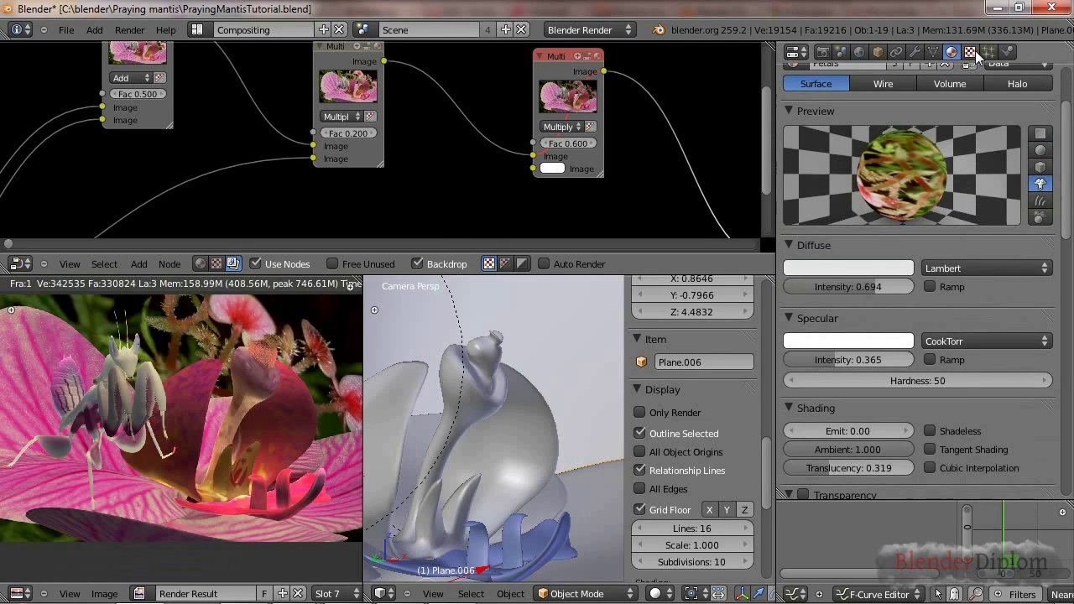
pyautogui.scroll(-3, 484, 484)
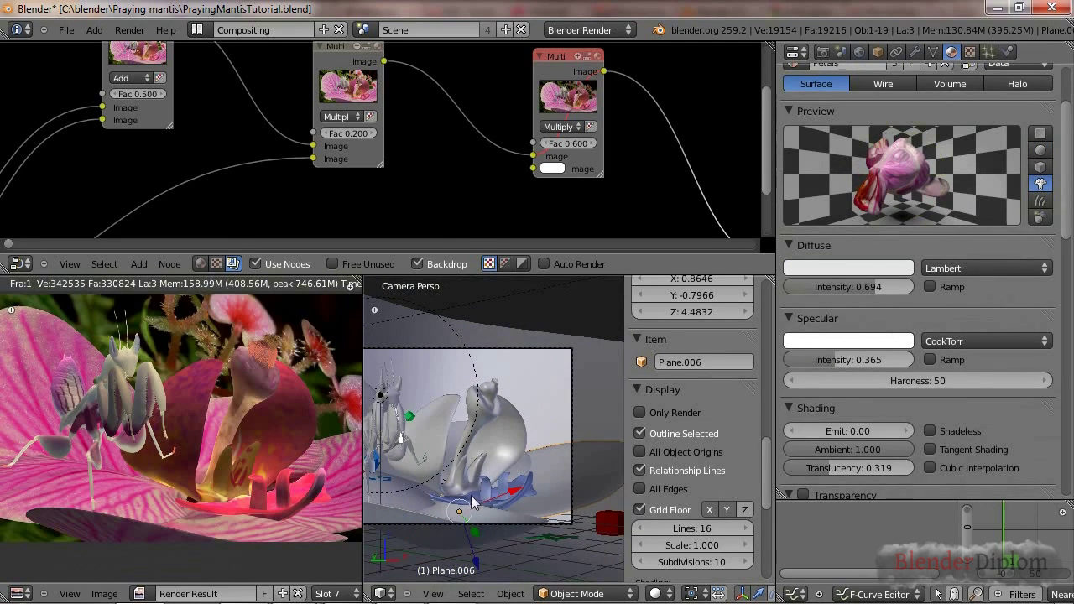
pyautogui.scroll(-1, 466, 509)
pyautogui.scroll(-11, 871, 436)
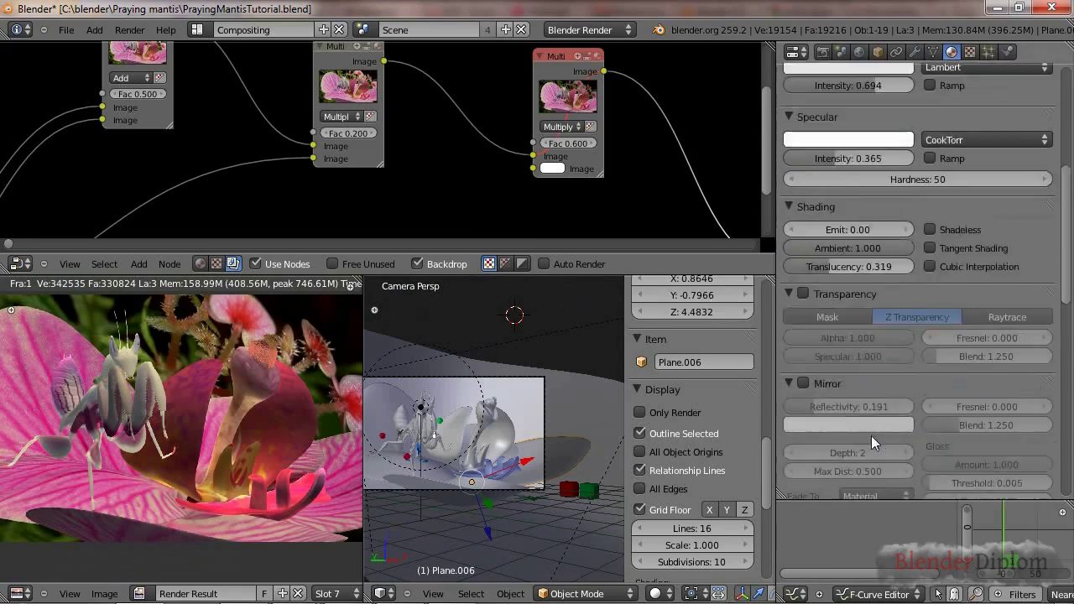
pyautogui.scroll(10, 885, 437)
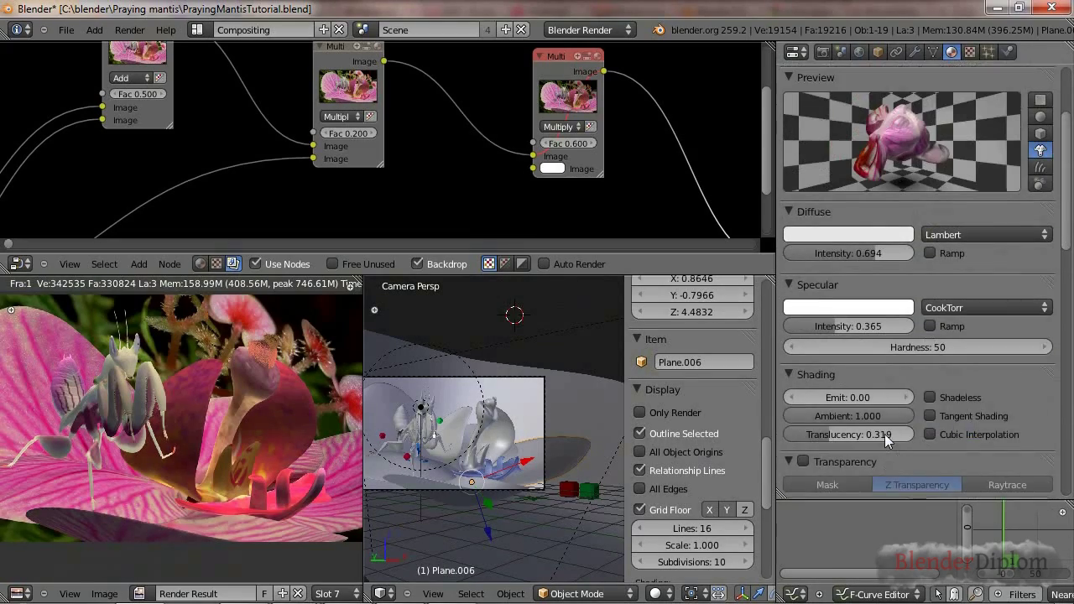
# Select the mantis and render the scene with F12 into Slot 8, viewing it full screen.
pyautogui.rightClick(432, 424)
pyautogui.click(185, 470)
pyautogui.press('j')
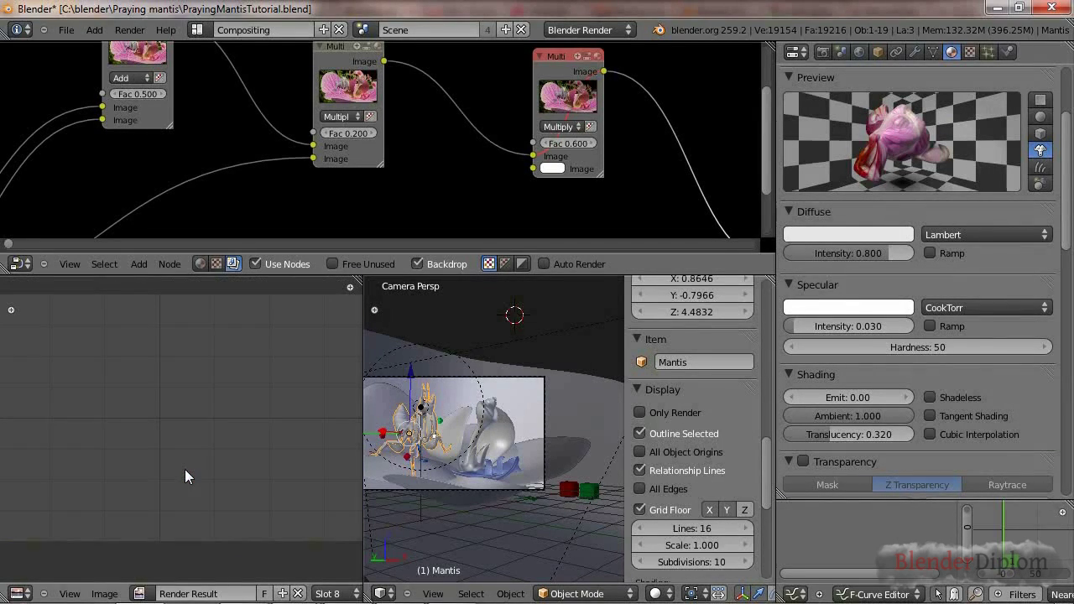
pyautogui.press('F12')
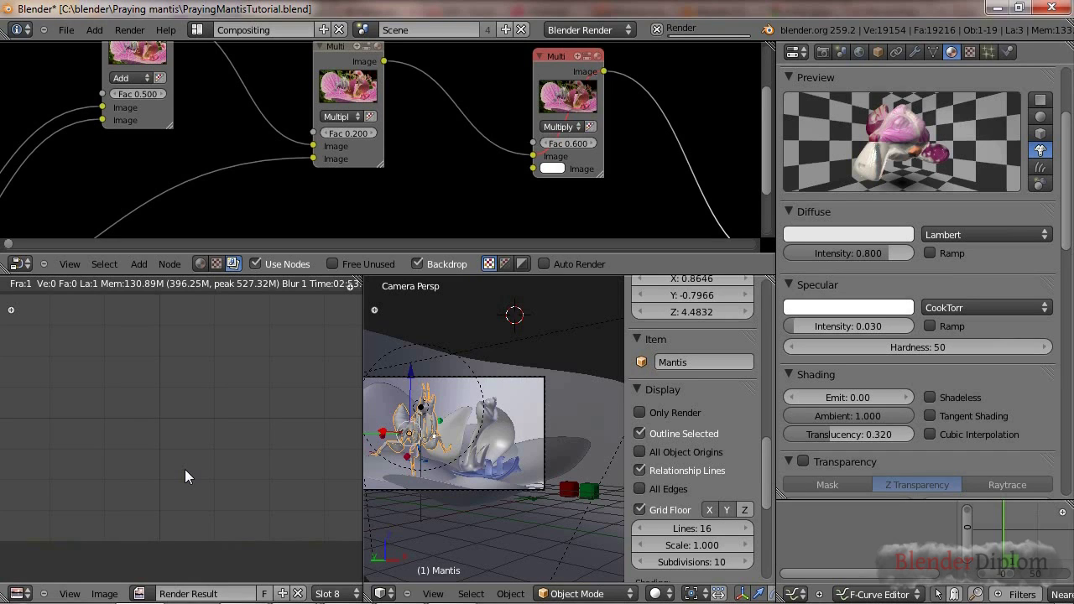
pyautogui.hotkey('ctrl', 'Up')
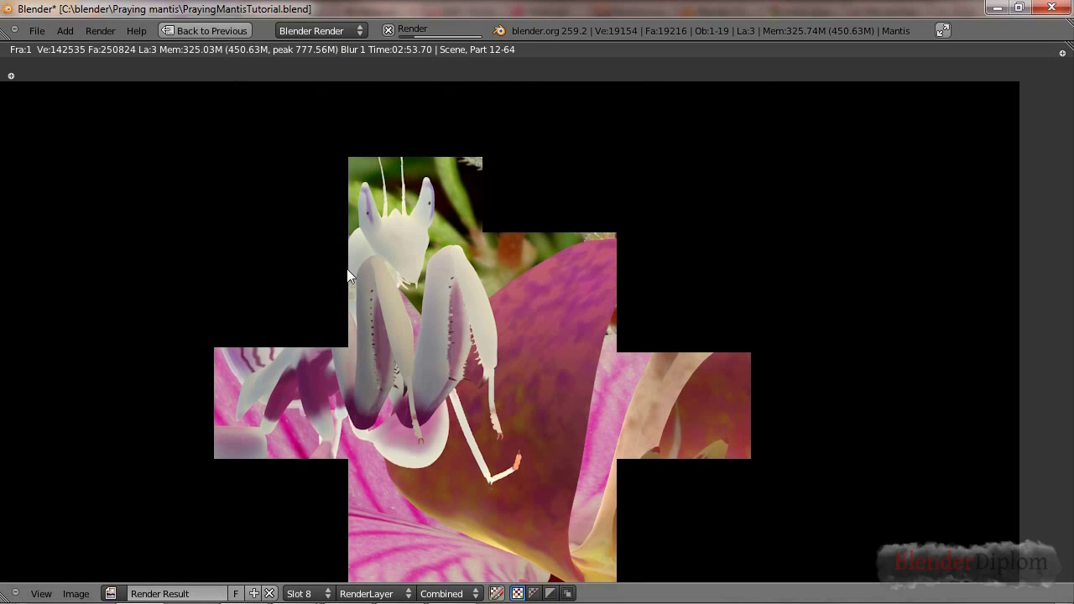
pyautogui.press('F11')
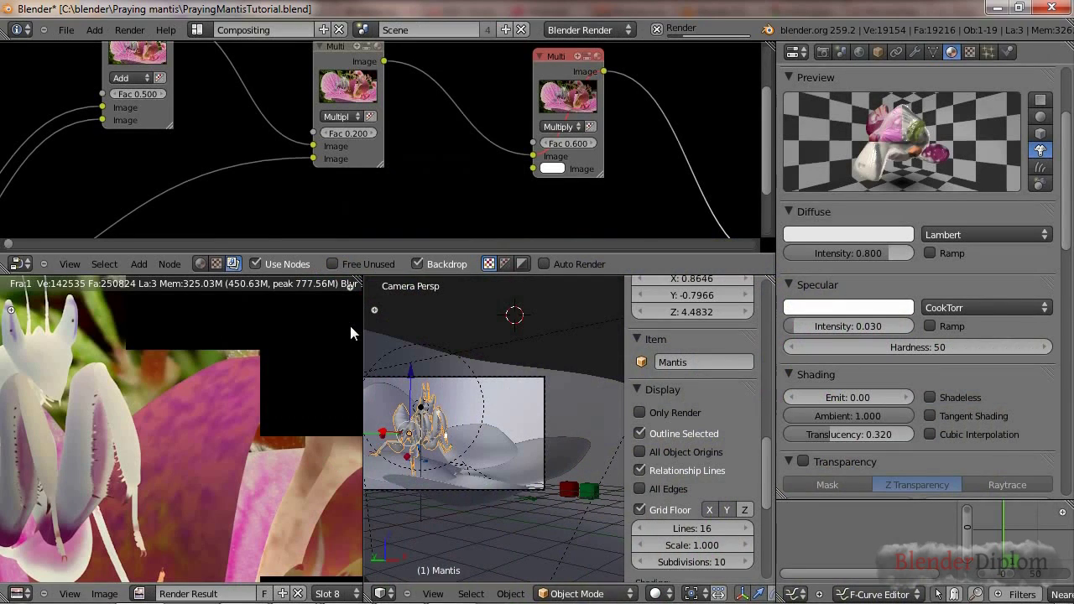
# Review the render layer's Combined, Z, Specular, Shadow and AO passes beside the Render Layers node.
pyautogui.click(824, 51)
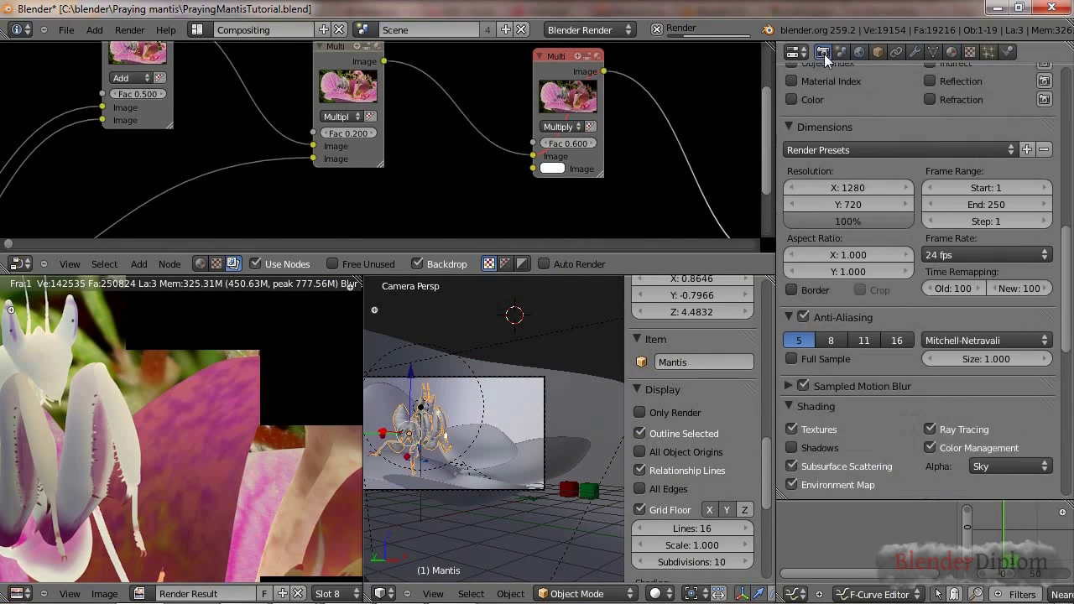
pyautogui.scroll(5, 834, 246)
pyautogui.scroll(10, 834, 247)
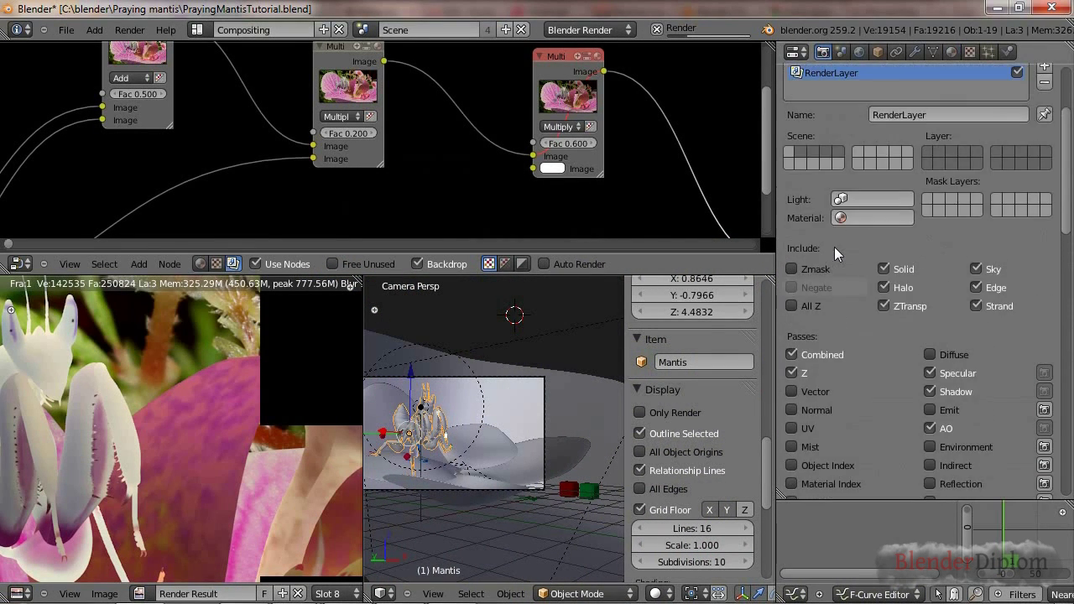
pyautogui.click(816, 173)
pyautogui.click(817, 174)
pyautogui.scroll(-10, 863, 346)
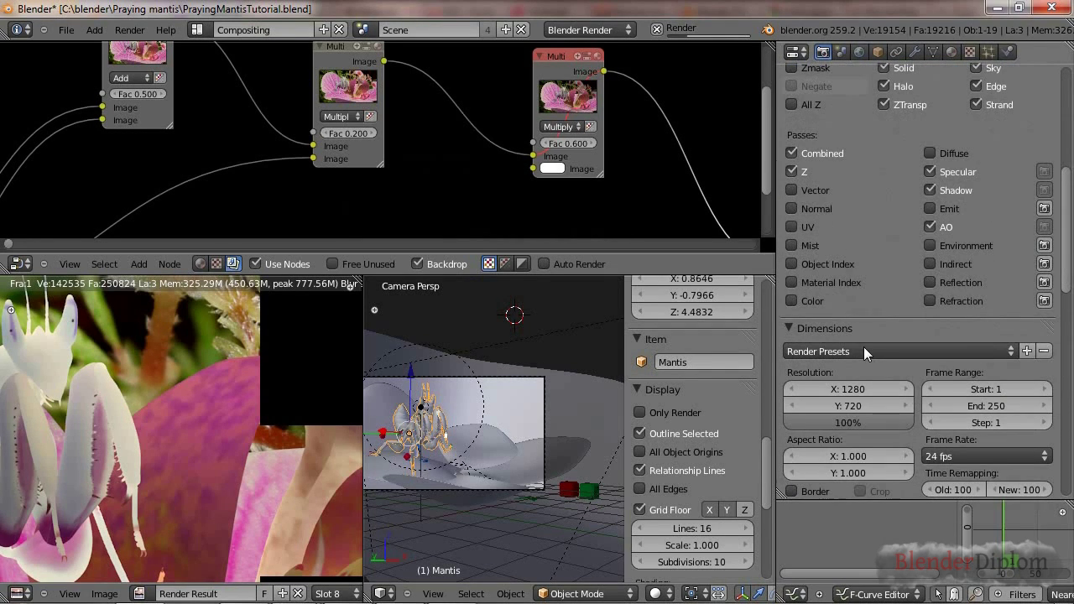
pyautogui.moveTo(38, 146); pyautogui.dragTo(325, 150, button='middle')
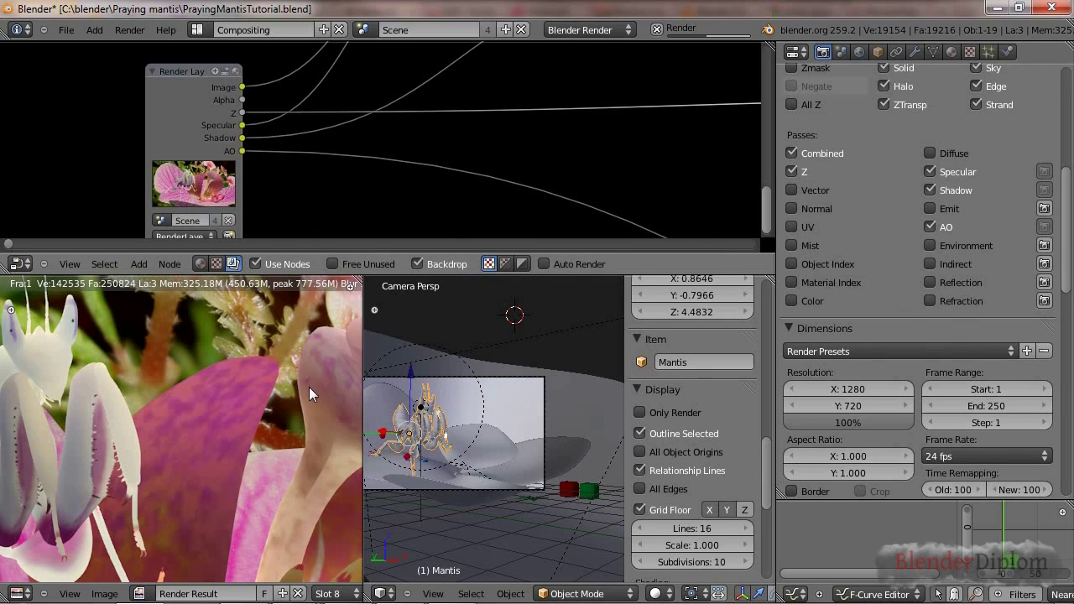
# Pan and zoom the compositor to inspect the Render Layers, Add, Multiply and Defocus nodes.
pyautogui.scroll(-2, 364, 168)
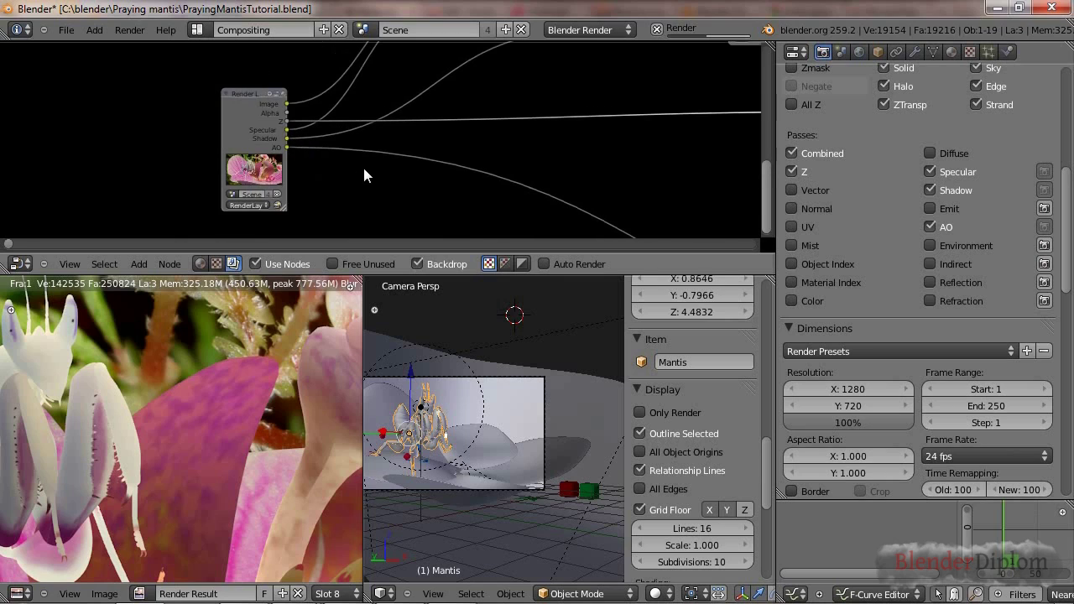
pyautogui.scroll(2, 364, 170)
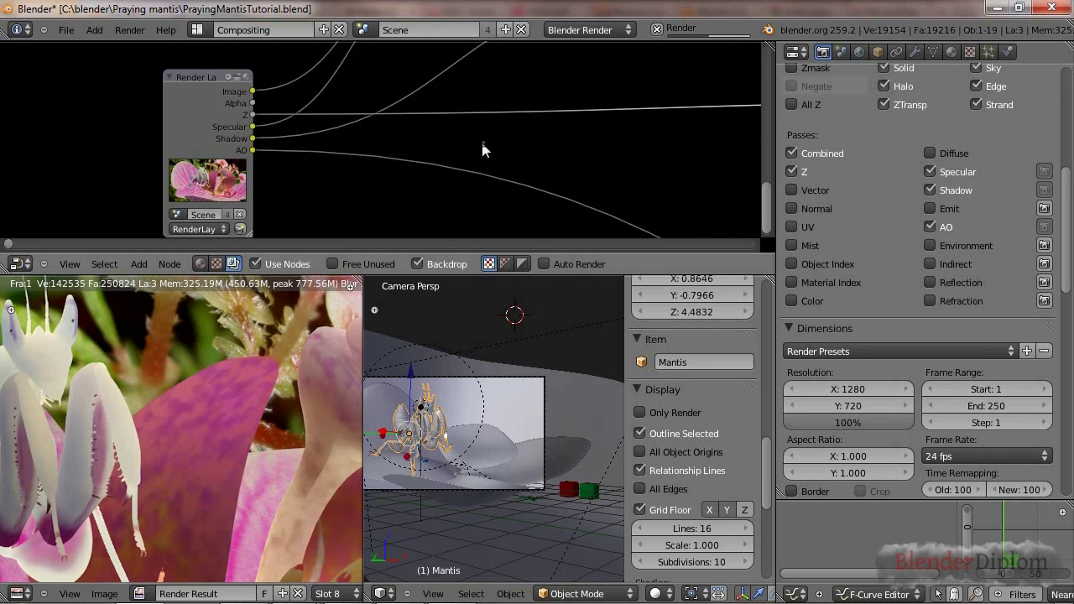
pyautogui.scroll(-3, 242, 413)
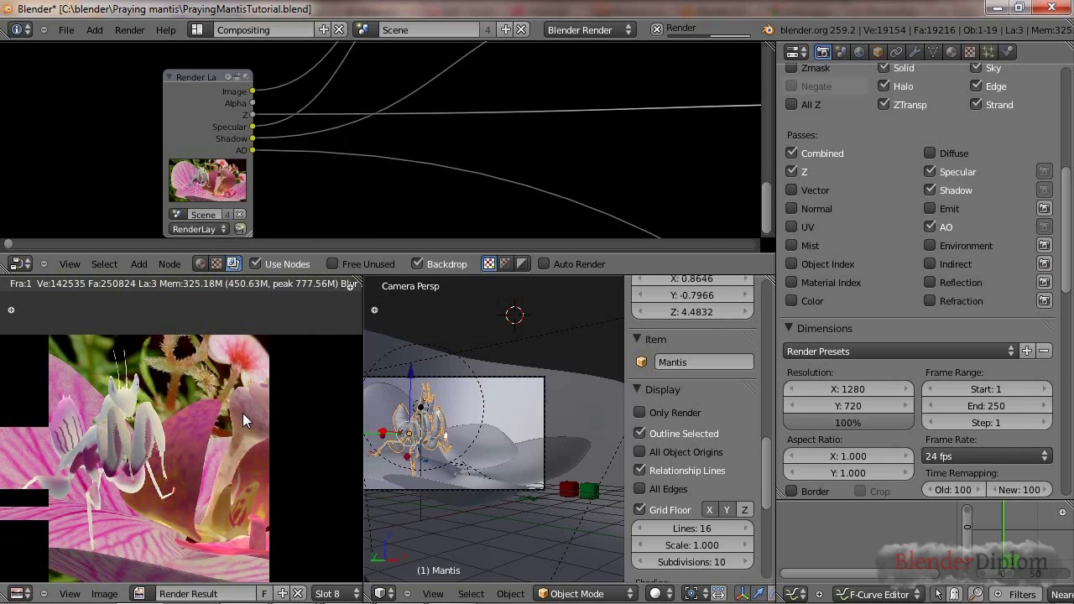
pyautogui.scroll(1, 243, 413)
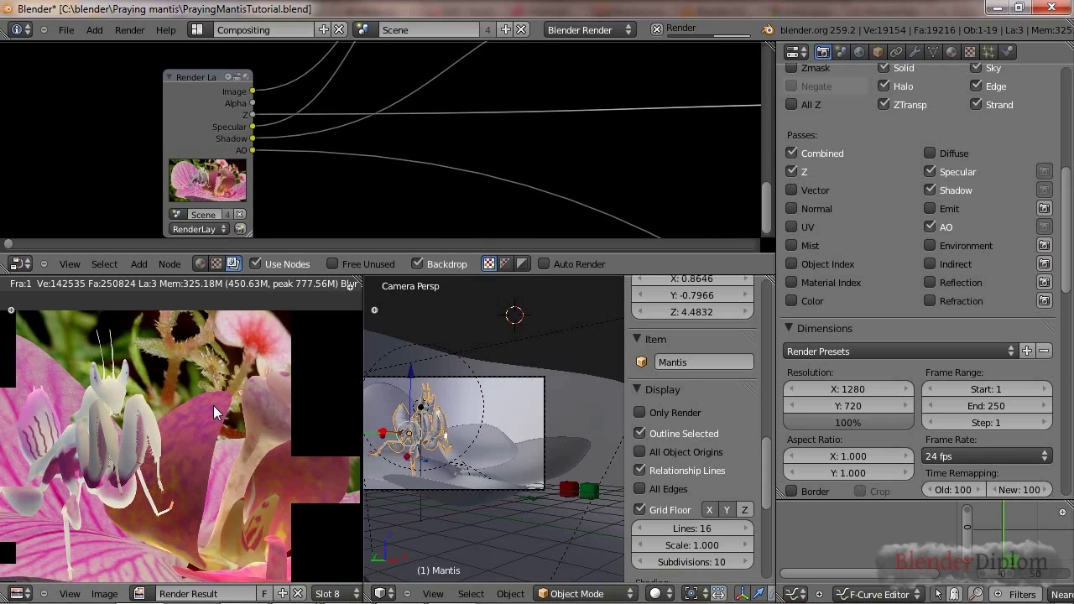
pyautogui.moveTo(467, 110); pyautogui.dragTo(235, 153, button='middle')
pyautogui.scroll(4, 234, 153)
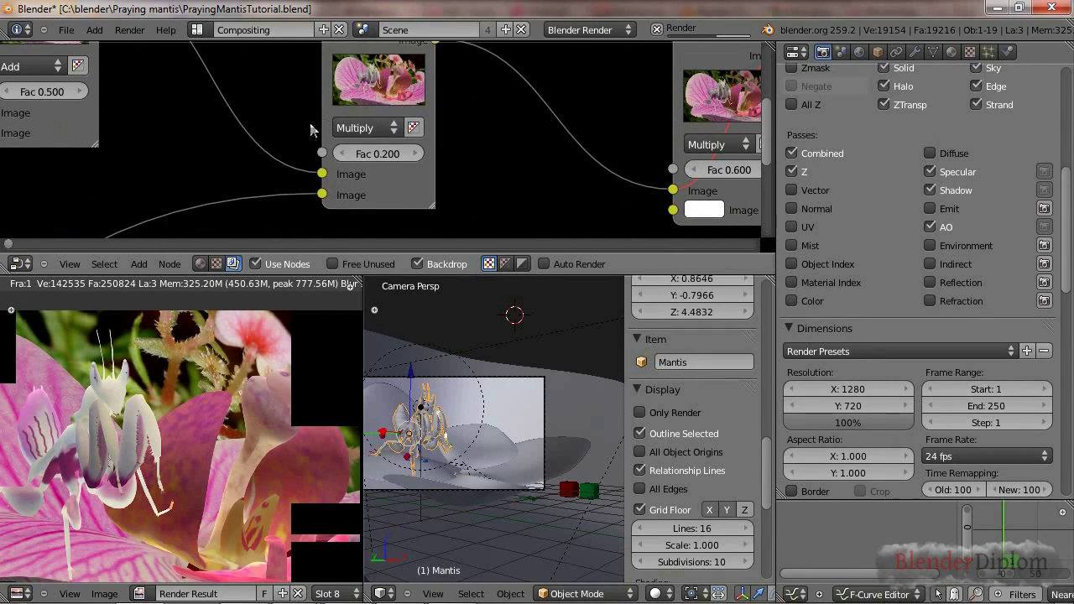
pyautogui.scroll(-2, 236, 126)
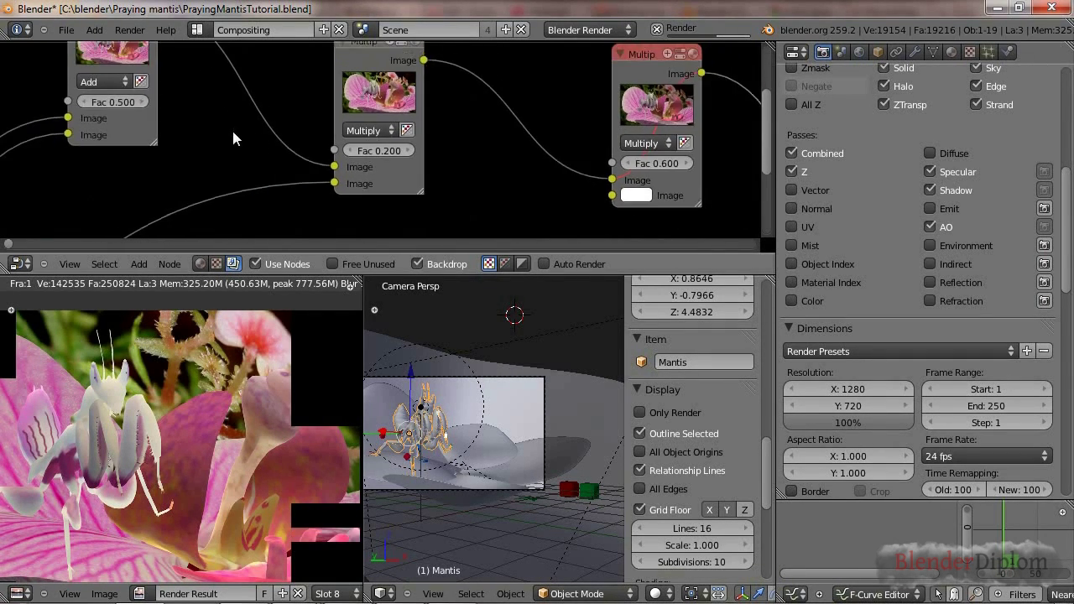
pyautogui.moveTo(233, 131); pyautogui.dragTo(444, 169, button='middle')
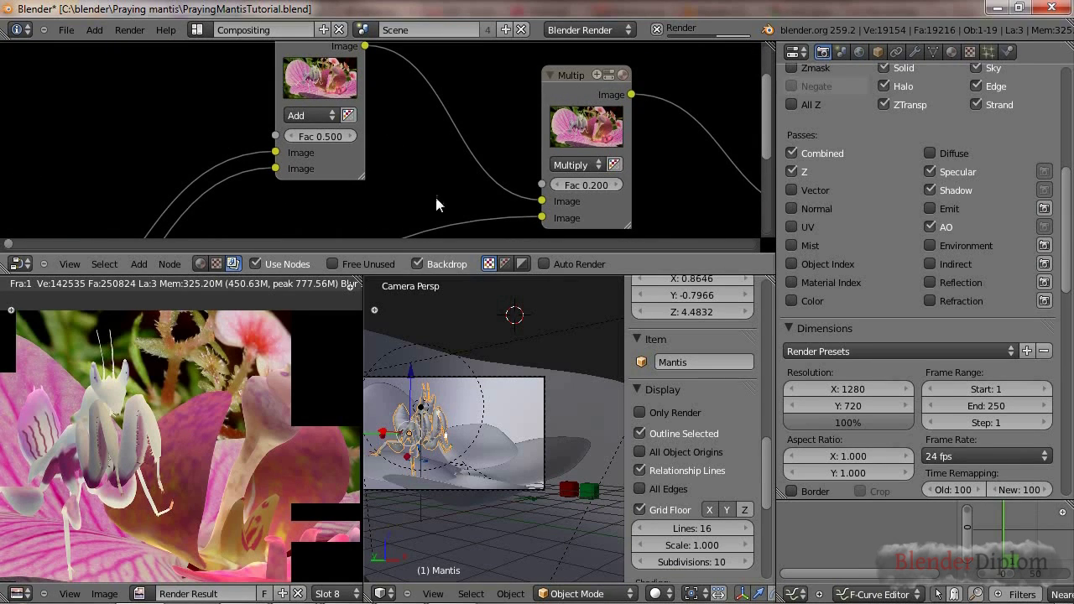
pyautogui.scroll(1, 321, 134)
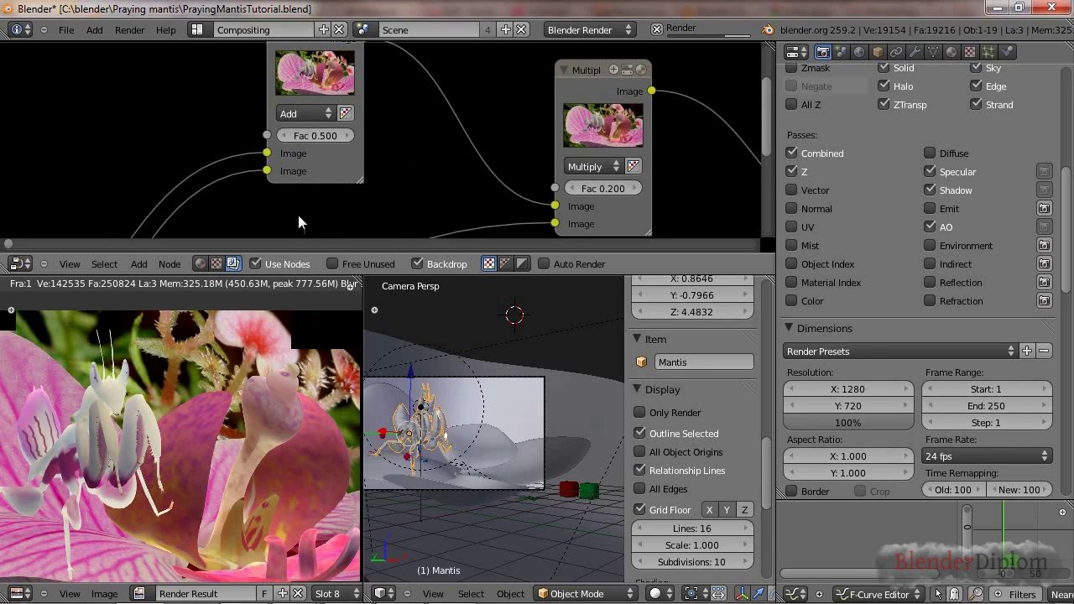
pyautogui.scroll(-3, 451, 67)
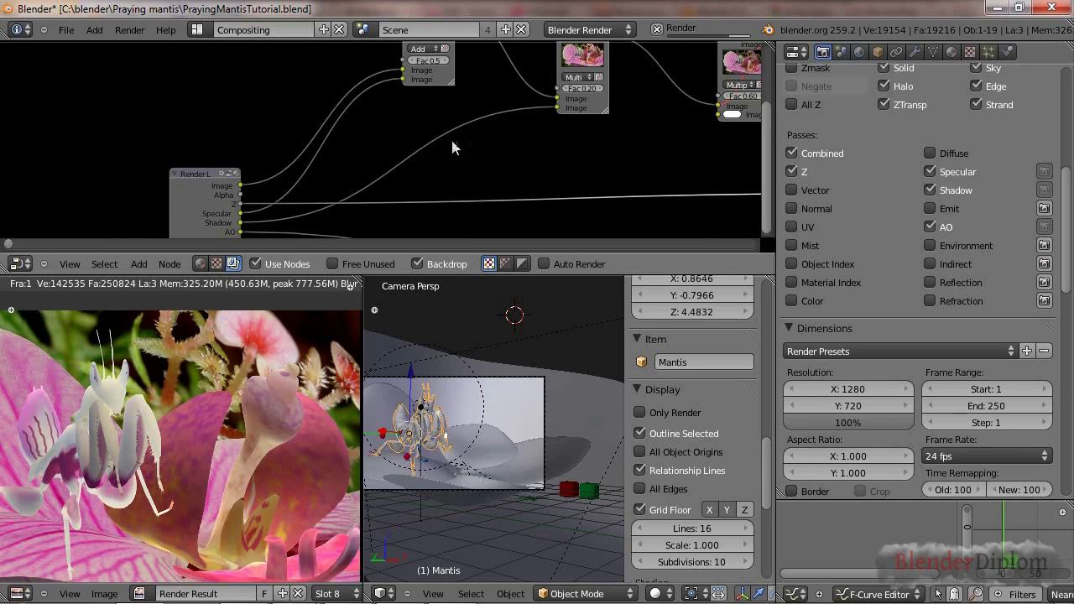
pyautogui.moveTo(378, 150); pyautogui.dragTo(274, 151, button='middle')
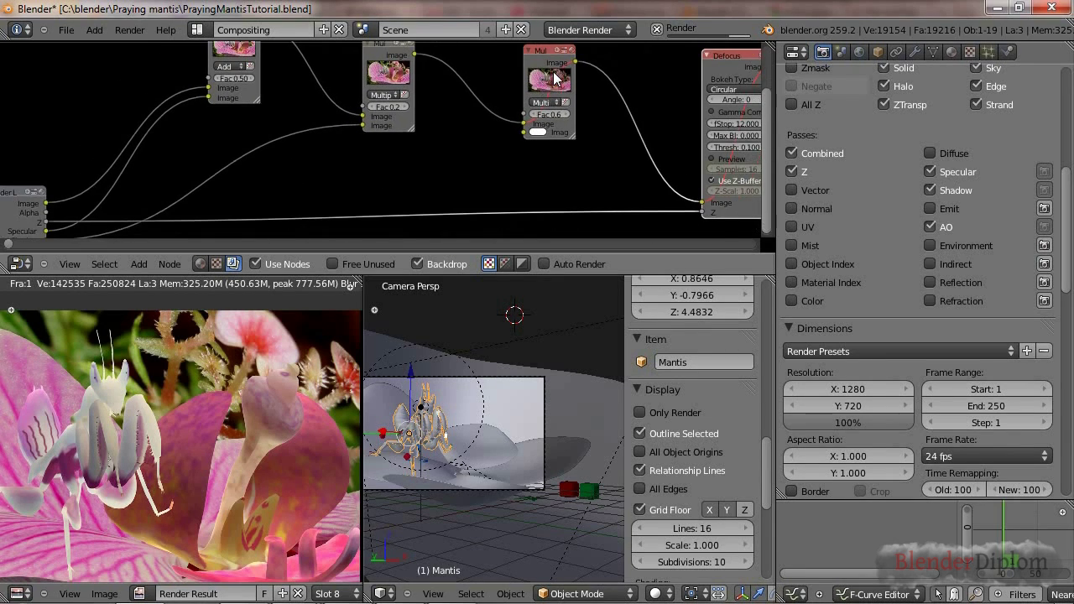
pyautogui.scroll(-1, 563, 143)
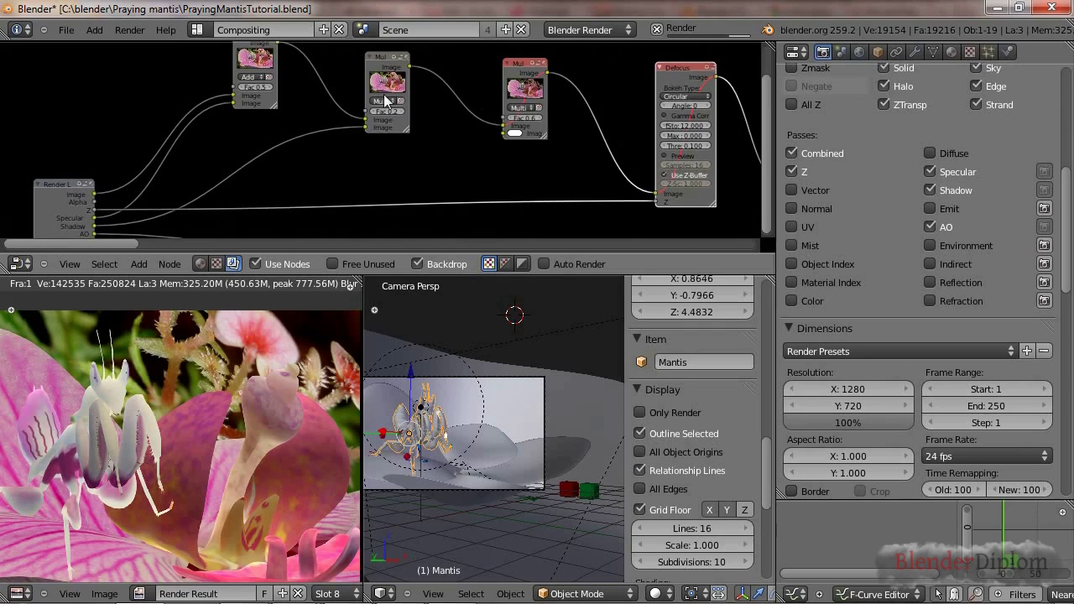
pyautogui.scroll(-8, 295, 448)
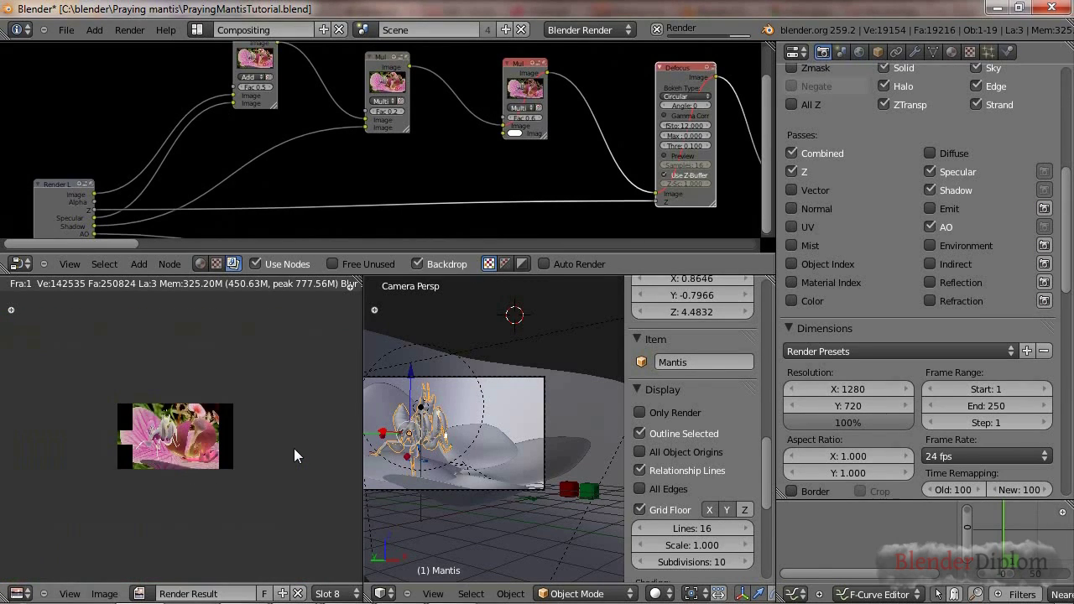
pyautogui.scroll(4, 294, 449)
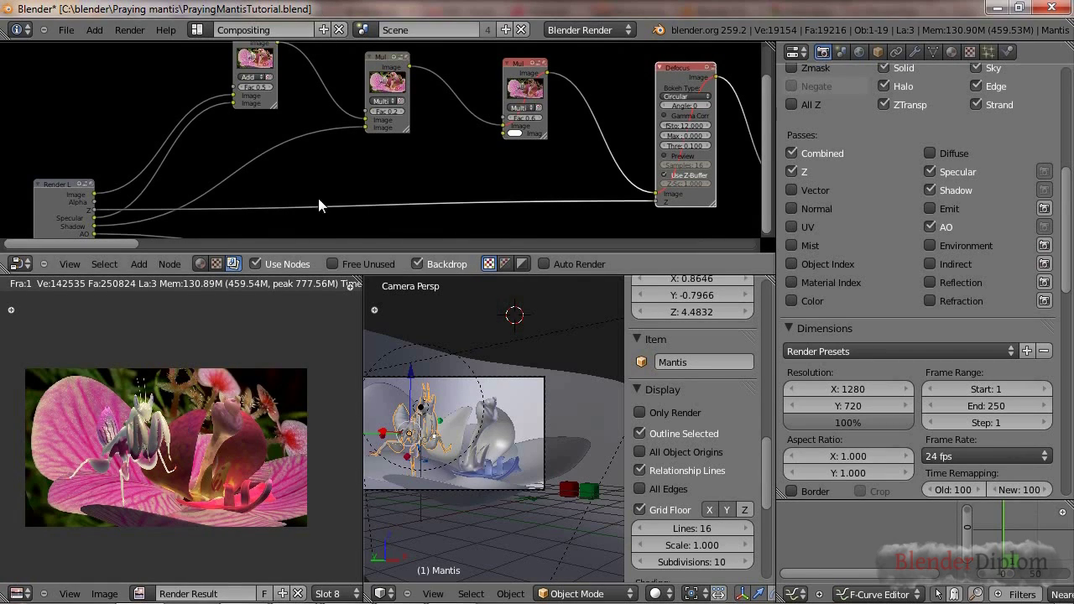
# Move the Viewer node beside Render Layers and preview the Shadow pass in it.
pyautogui.hotkey('ctrl', 'Up')
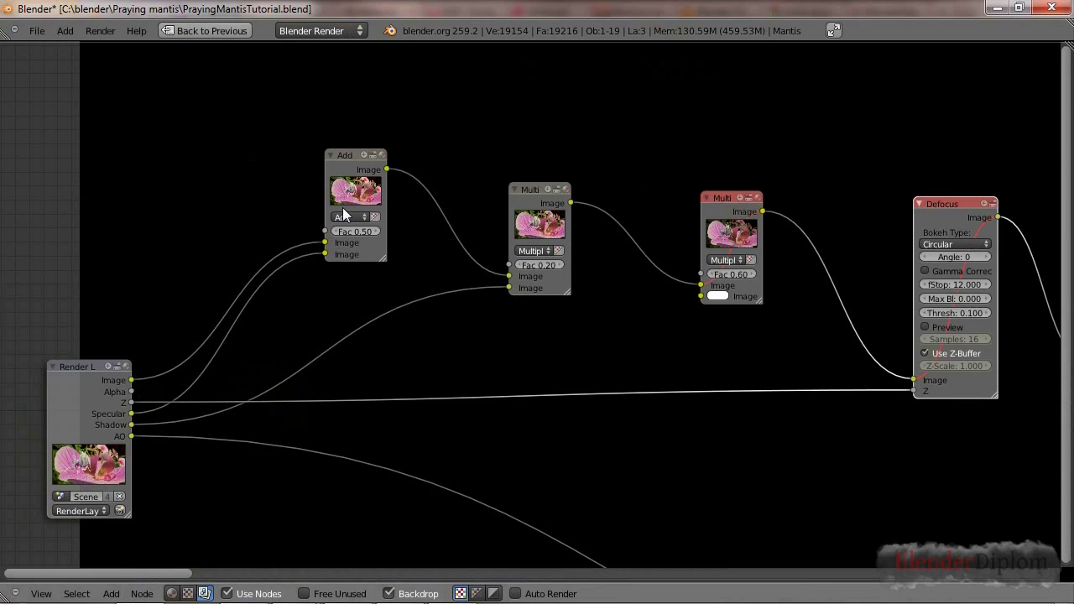
pyautogui.press('Home')
pyautogui.moveTo(541, 334); pyautogui.dragTo(431, 298, button='middle')
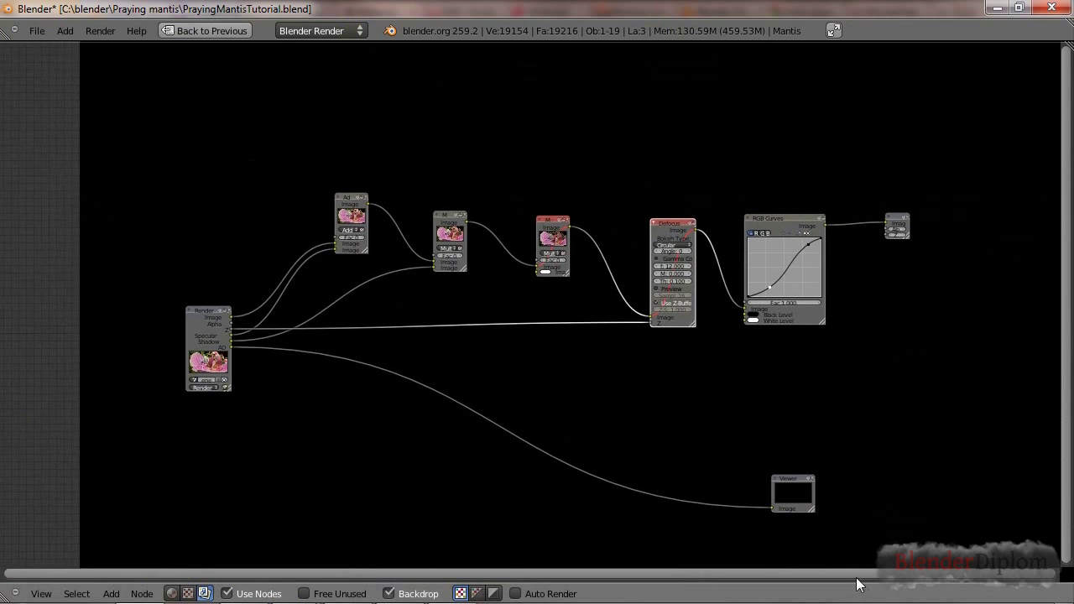
pyautogui.moveTo(795, 485); pyautogui.dragTo(393, 346)
pyautogui.scroll(3, 386, 441)
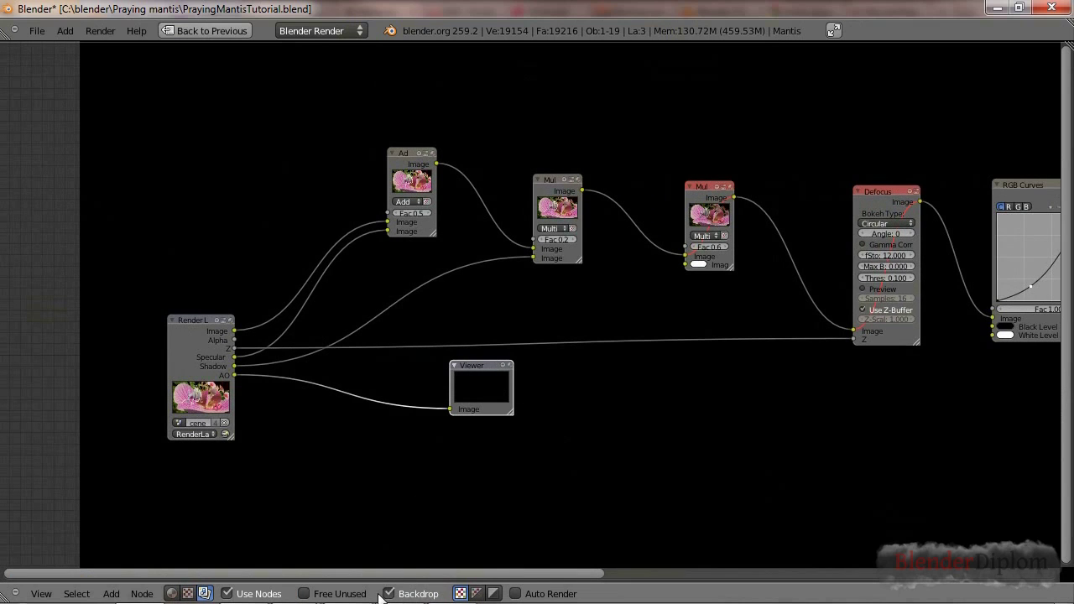
pyautogui.scroll(1, 261, 384)
pyautogui.moveTo(261, 383); pyautogui.dragTo(344, 369, button='middle')
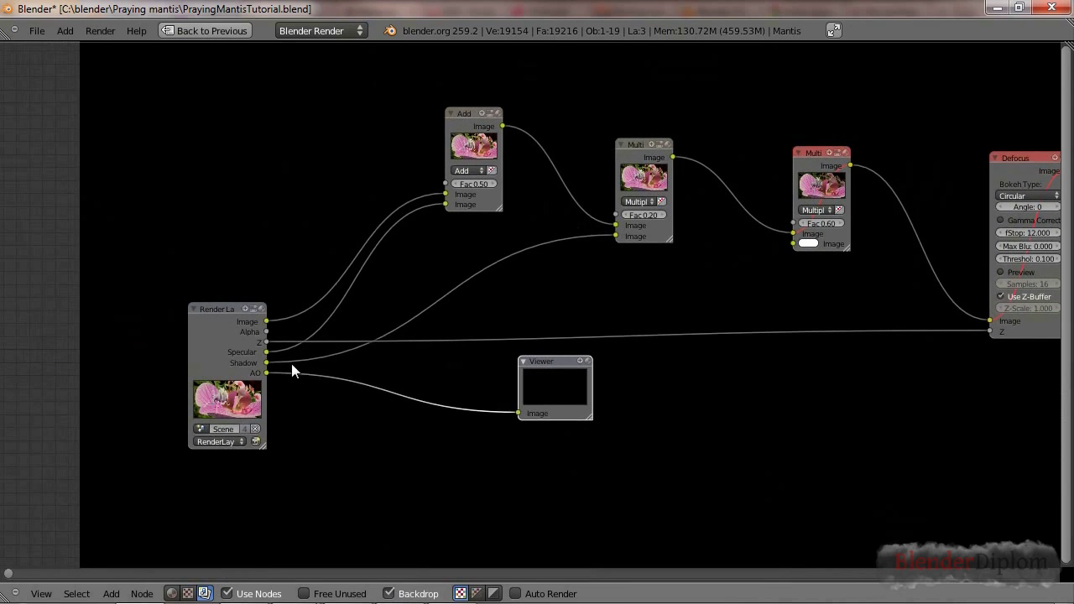
pyautogui.moveTo(268, 366); pyautogui.dragTo(517, 412)
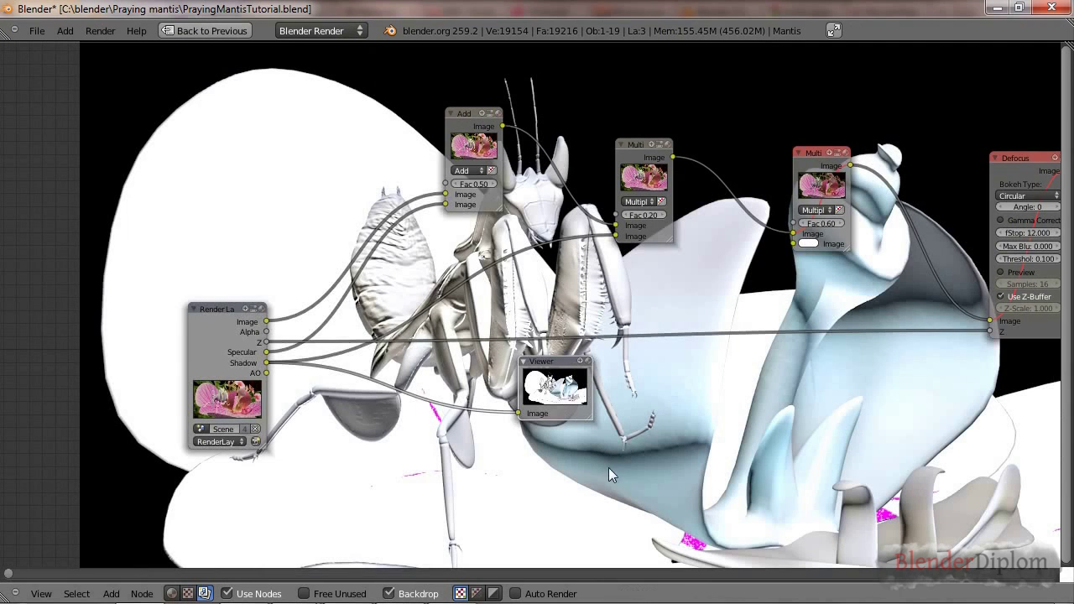
# Shift the Viewer node right and feed it the middle Multiply node's output.
pyautogui.keyDown('ctrl'); pyautogui.moveTo(611, 470); pyautogui.dragTo(609, 416, button='middle'); pyautogui.keyUp('ctrl')
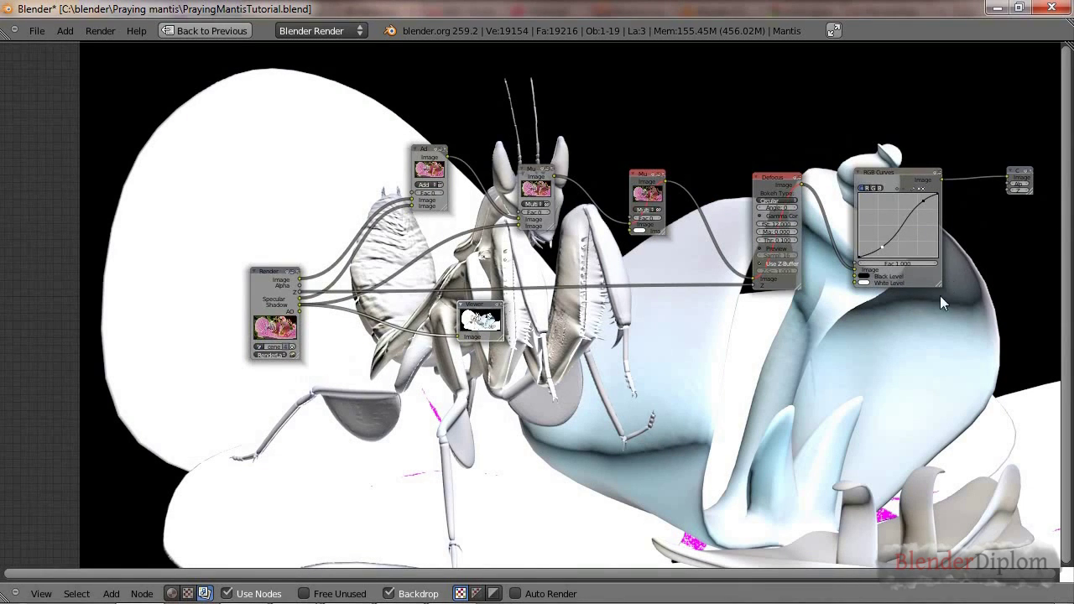
pyautogui.moveTo(934, 300); pyautogui.dragTo(849, 253, button='middle')
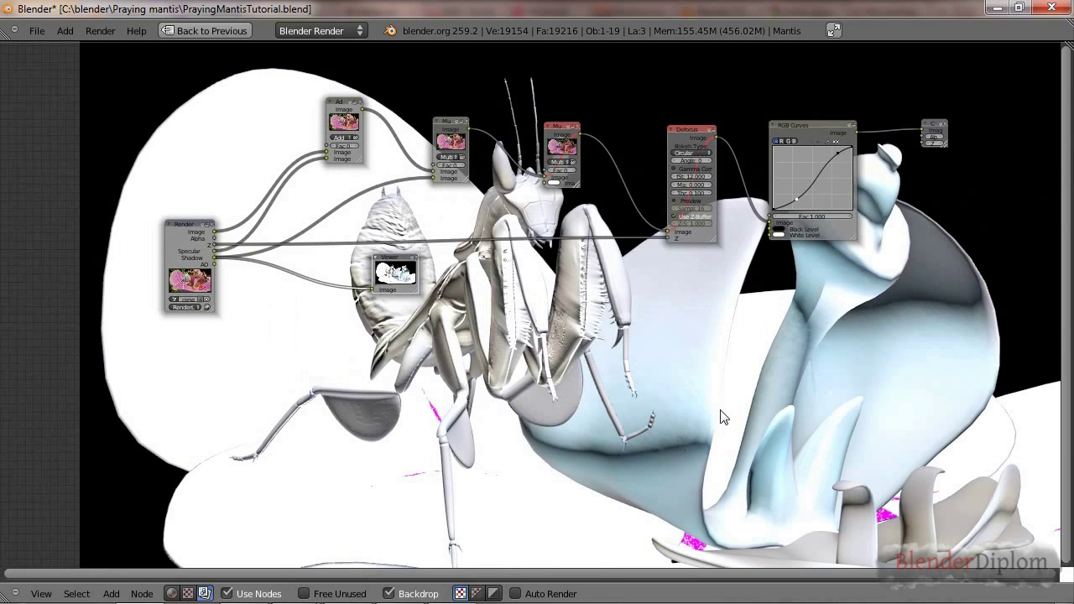
pyautogui.scroll(2, 488, 285)
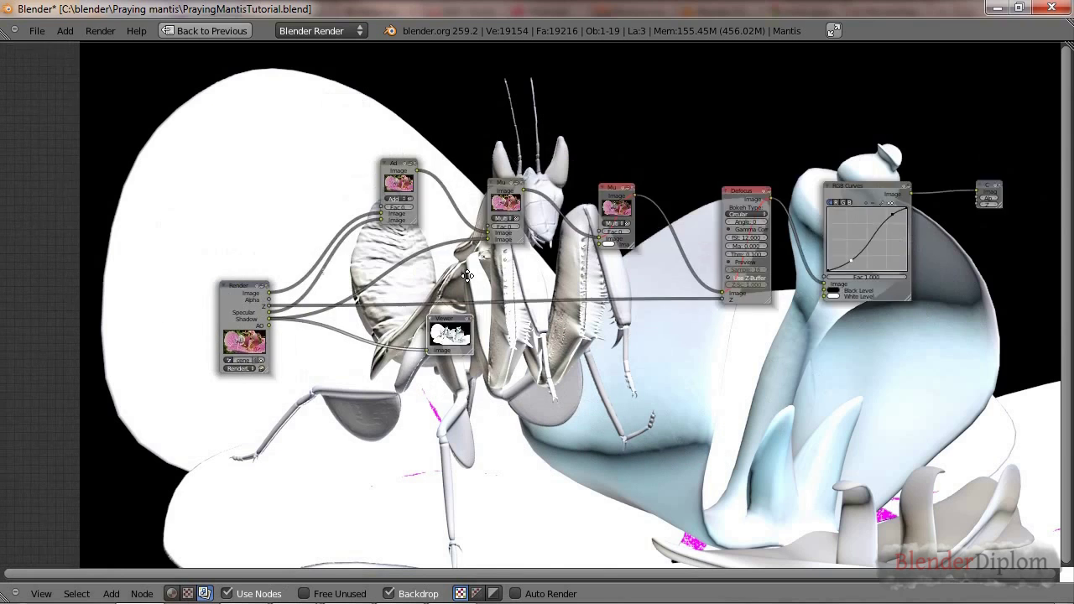
pyautogui.scroll(3, 488, 286)
pyautogui.scroll(-3, 489, 285)
pyautogui.scroll(1, 470, 336)
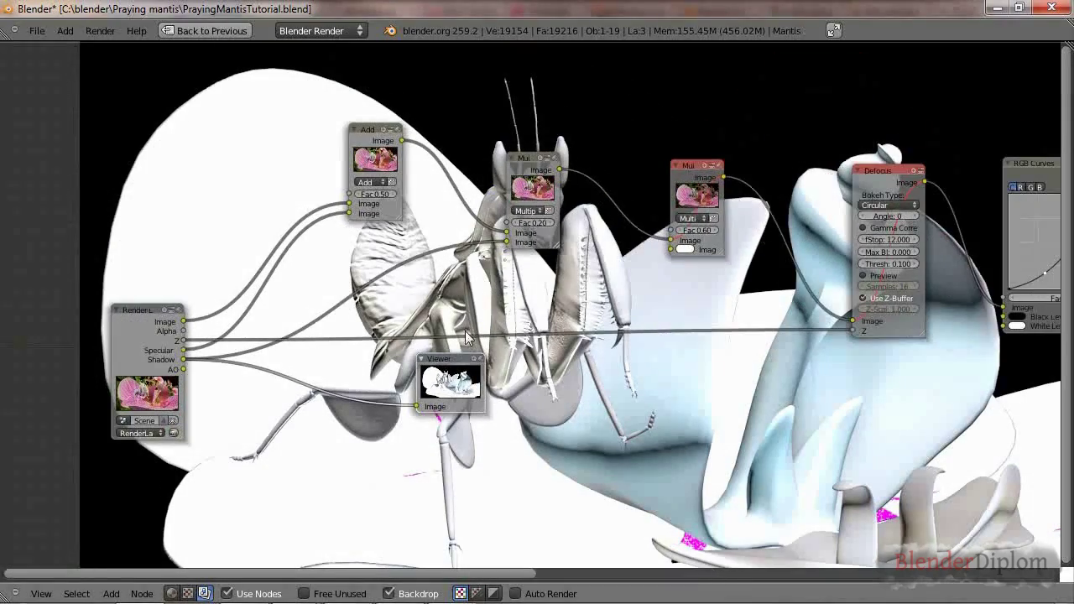
pyautogui.scroll(-2, 504, 319)
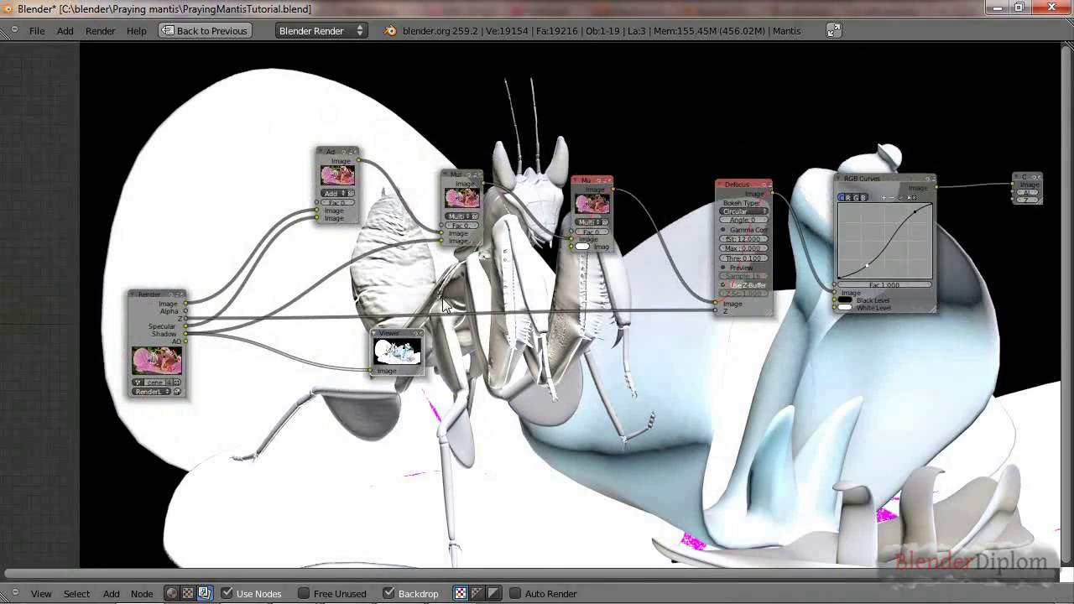
pyautogui.scroll(1, 444, 306)
pyautogui.moveTo(361, 351); pyautogui.dragTo(699, 363)
pyautogui.moveTo(470, 151); pyautogui.dragTo(591, 395)
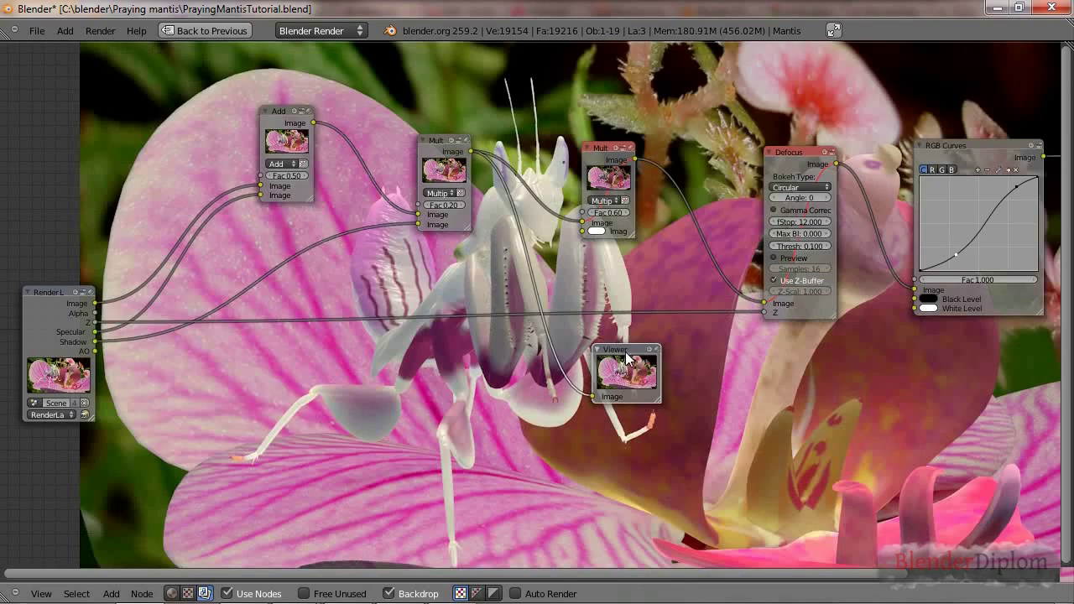
# Drag the middle Multiply node's factor to 0.60 and reframe the tree over the backdrop.
pyautogui.moveTo(450, 207); pyautogui.dragTo(406, 206)
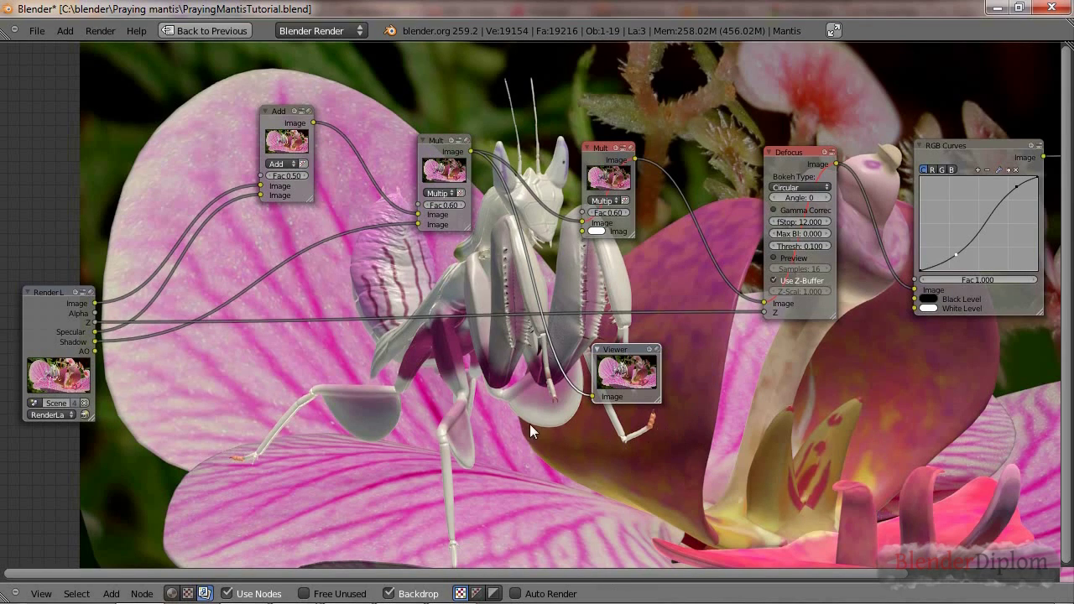
pyautogui.scroll(2, 576, 374)
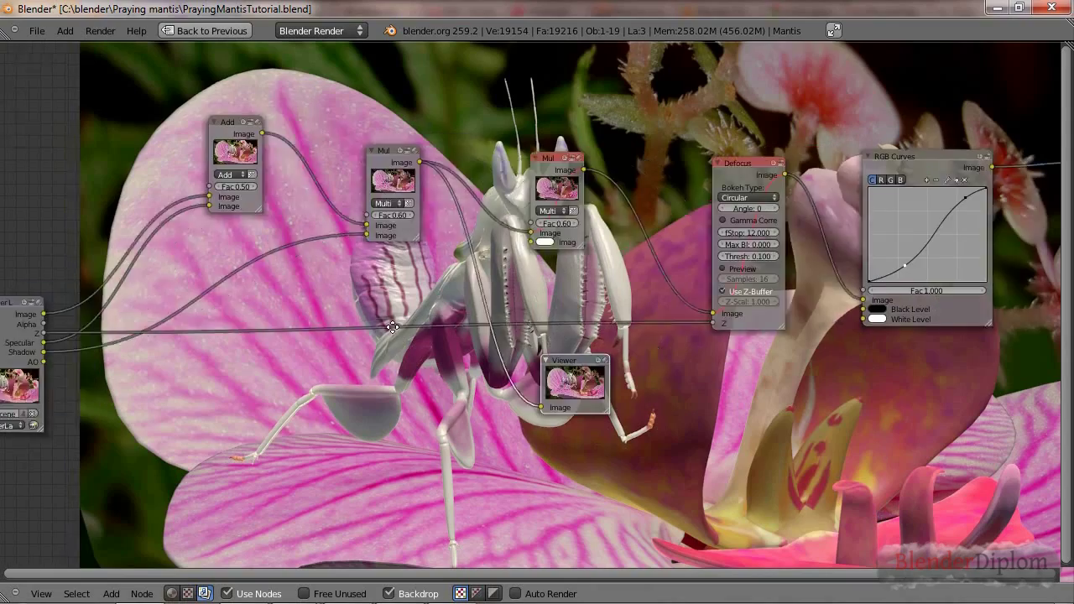
pyautogui.moveTo(456, 412); pyautogui.dragTo(529, 270, button='middle')
pyautogui.scroll(2, 560, 317)
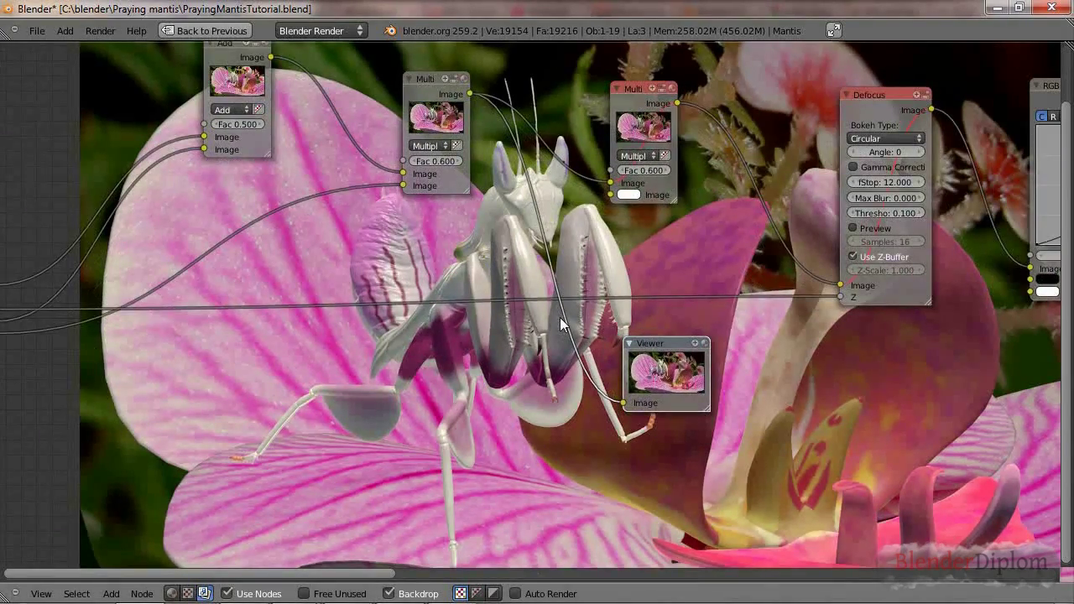
pyautogui.scroll(-1, 560, 316)
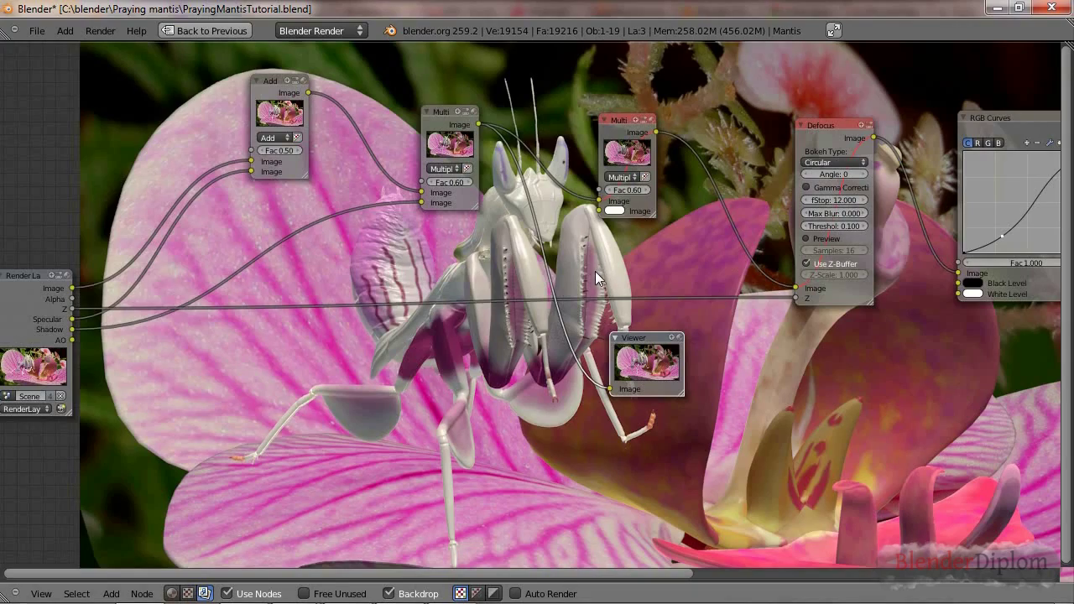
pyautogui.moveTo(595, 271); pyautogui.dragTo(586, 452, button='middle')
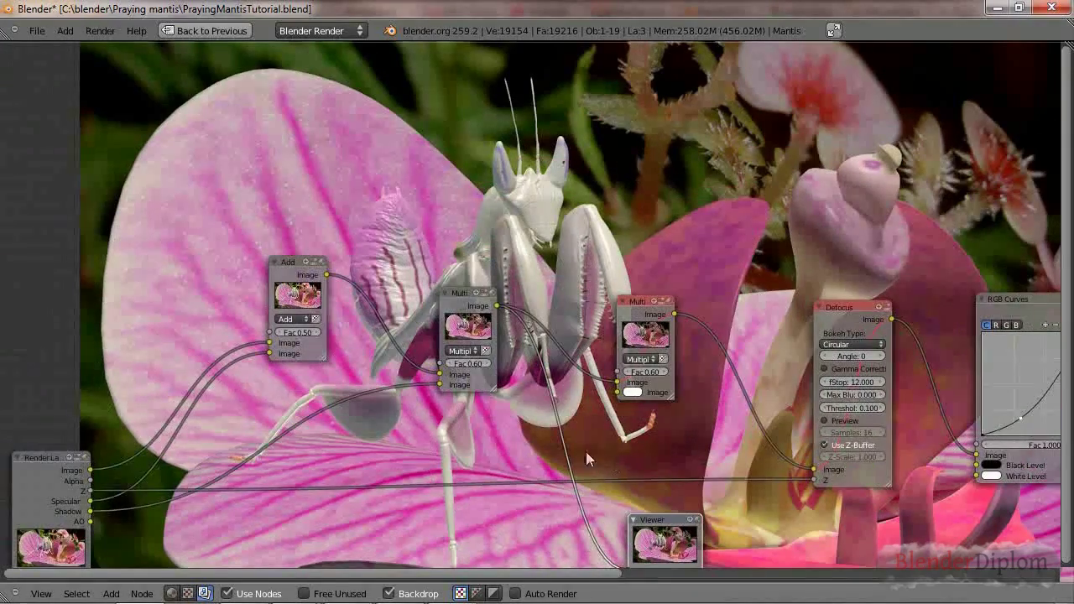
# Step the middle Multiply factor from 0.70 down through 0.50, 0.40, 0.30 to 0.10.
pyautogui.click(486, 362)
pyautogui.click(452, 364)
pyautogui.click(452, 364)
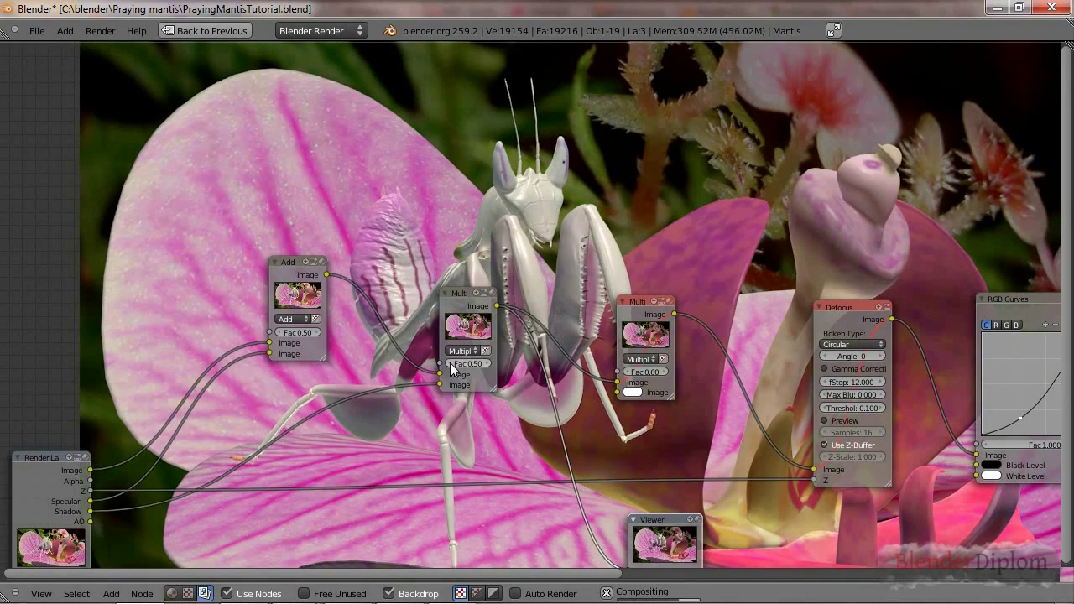
pyautogui.click(453, 364)
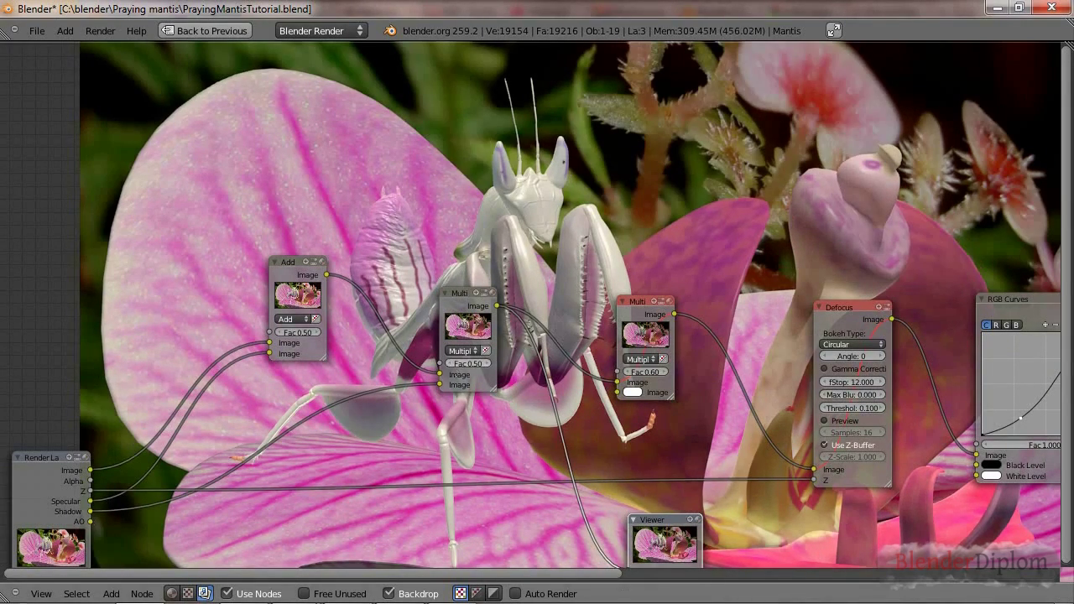
pyautogui.click(453, 364)
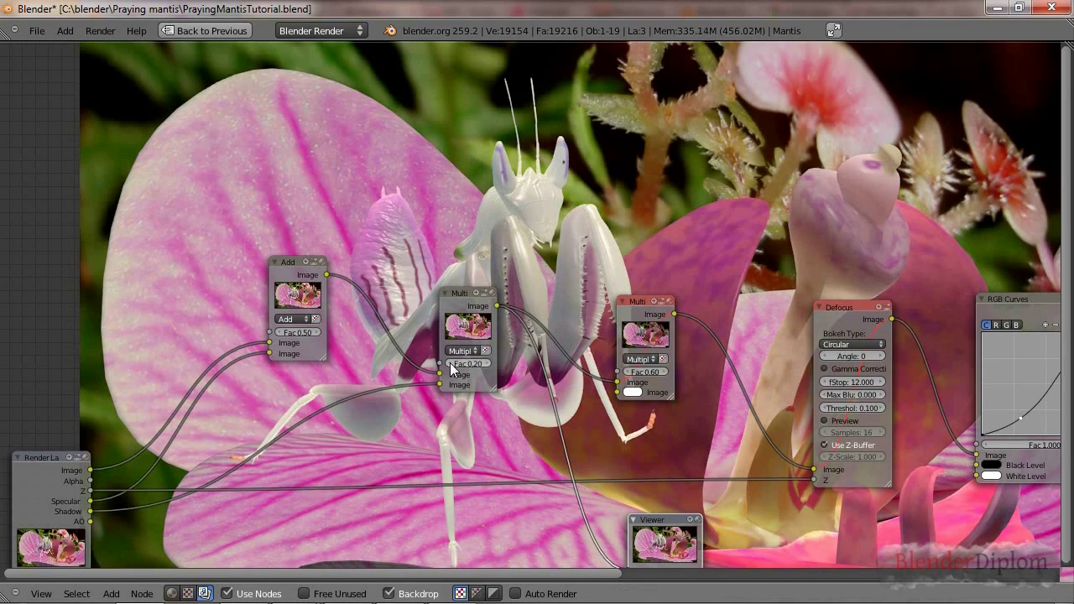
pyautogui.click(452, 364)
pyautogui.click(452, 364)
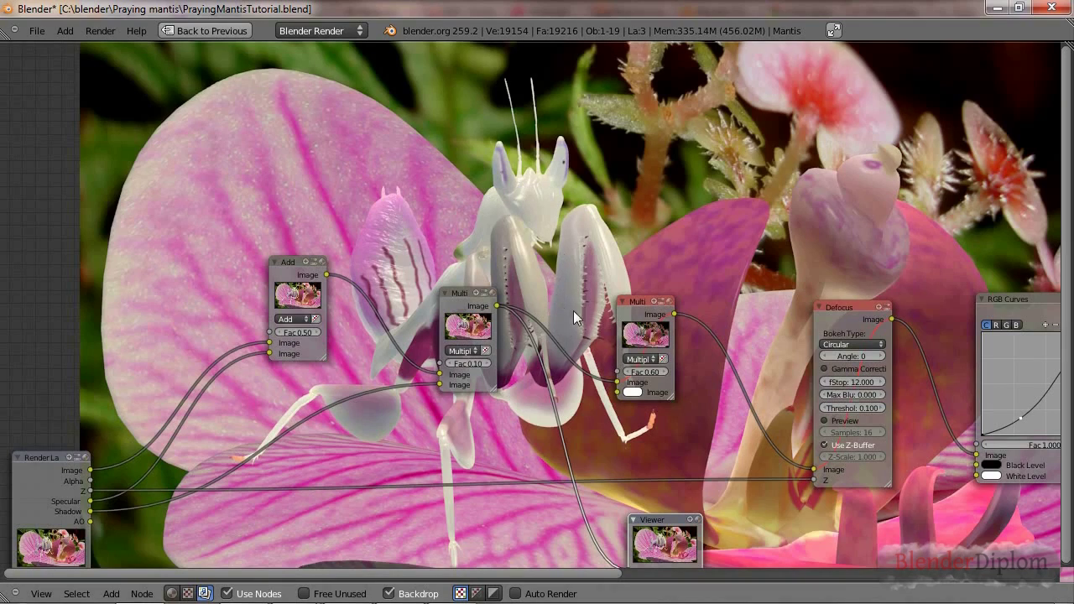
pyautogui.moveTo(551, 360); pyautogui.dragTo(622, 345, button='middle')
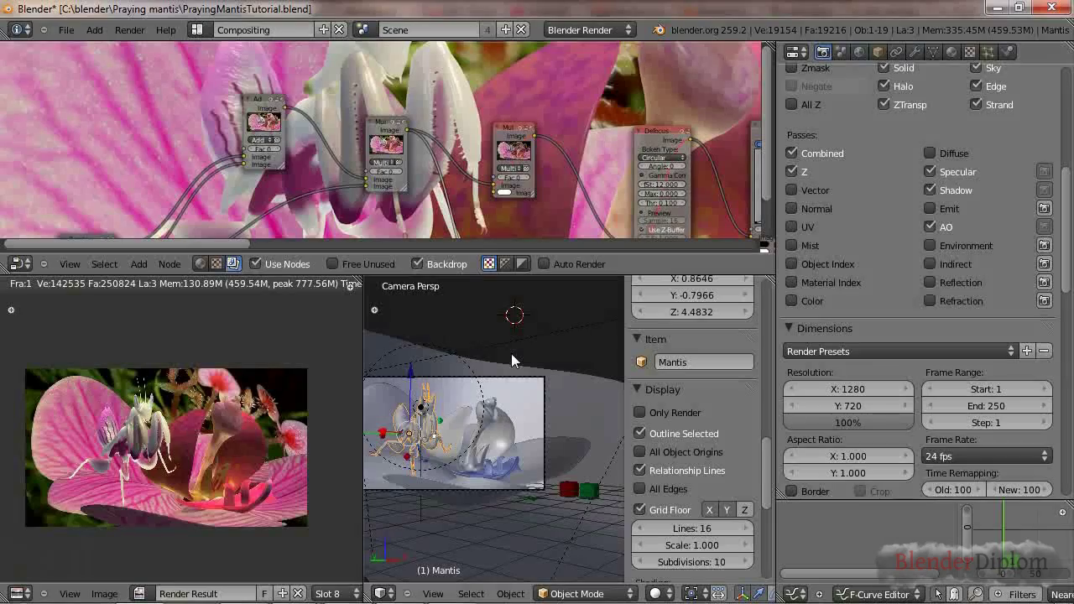
# Show the mantis material settings and lower its specular intensity to 0.020.
pyautogui.scroll(8, 916, 237)
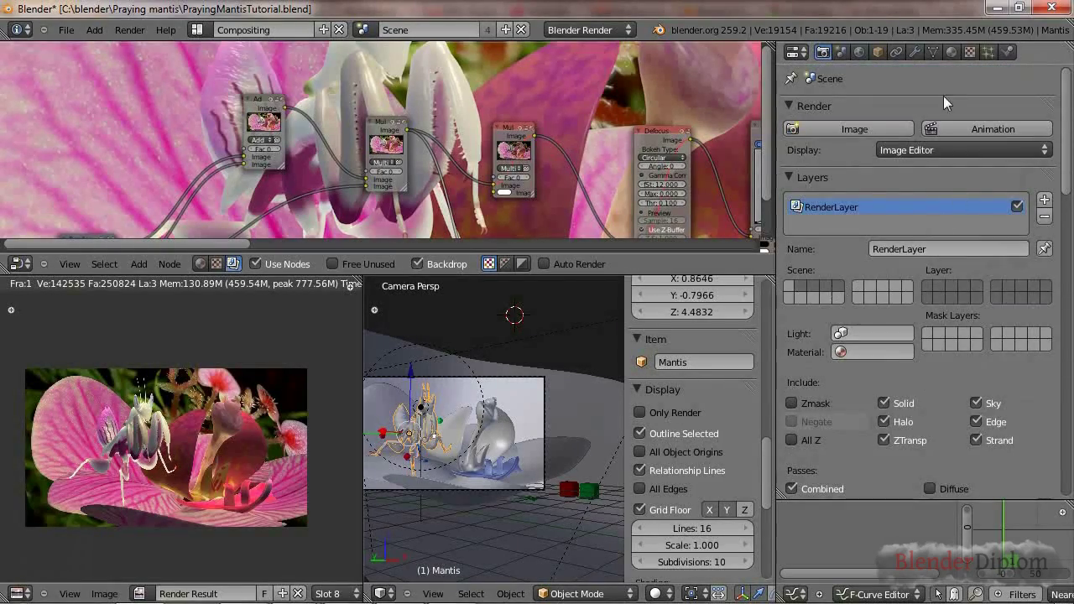
pyautogui.click(950, 51)
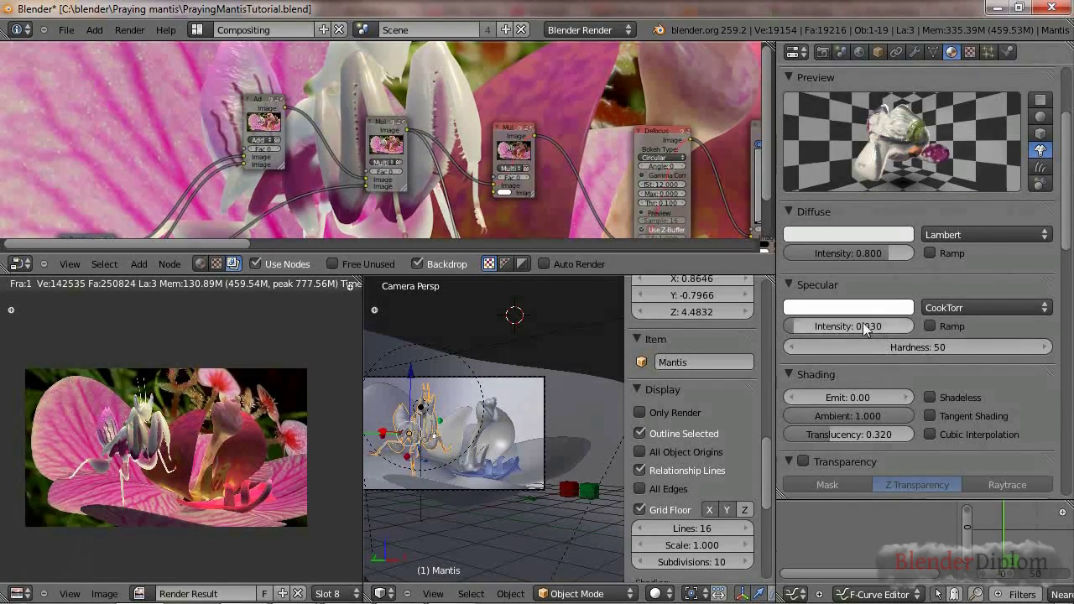
pyautogui.moveTo(863, 324); pyautogui.dragTo(864, 328)
pyautogui.scroll(-3, 1019, 399)
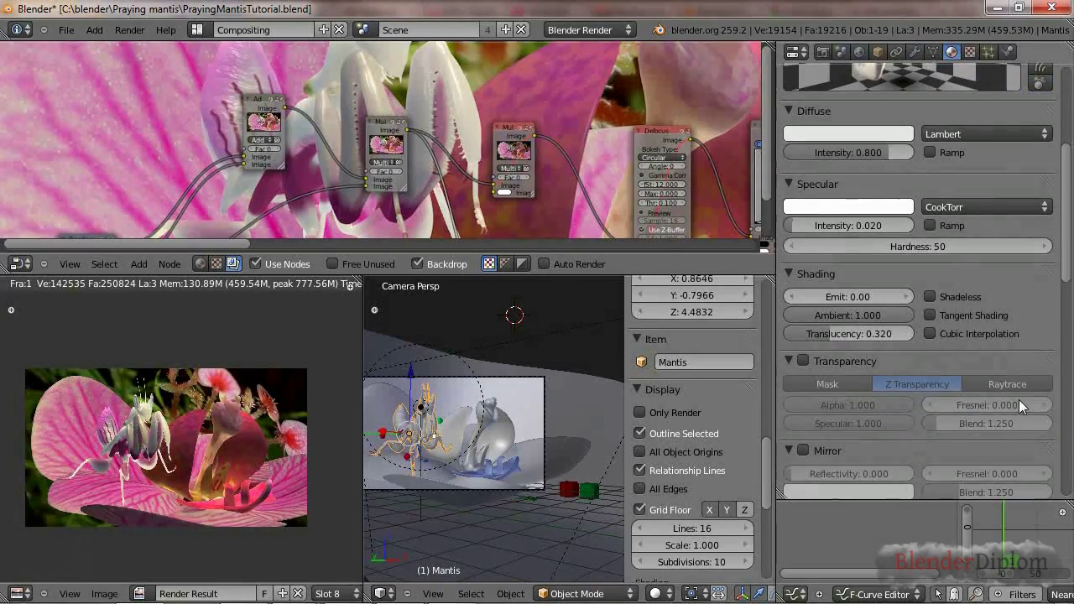
pyautogui.scroll(4, 1019, 399)
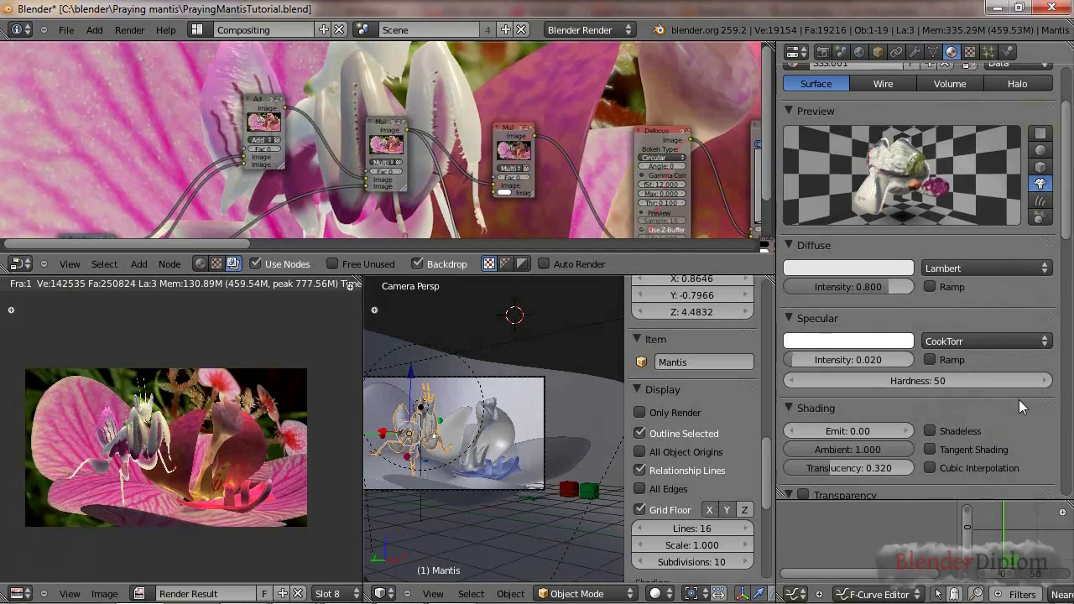
# Open the material's textures and select the Specmap texture.
pyautogui.click(969, 52)
pyautogui.scroll(-15, 917, 274)
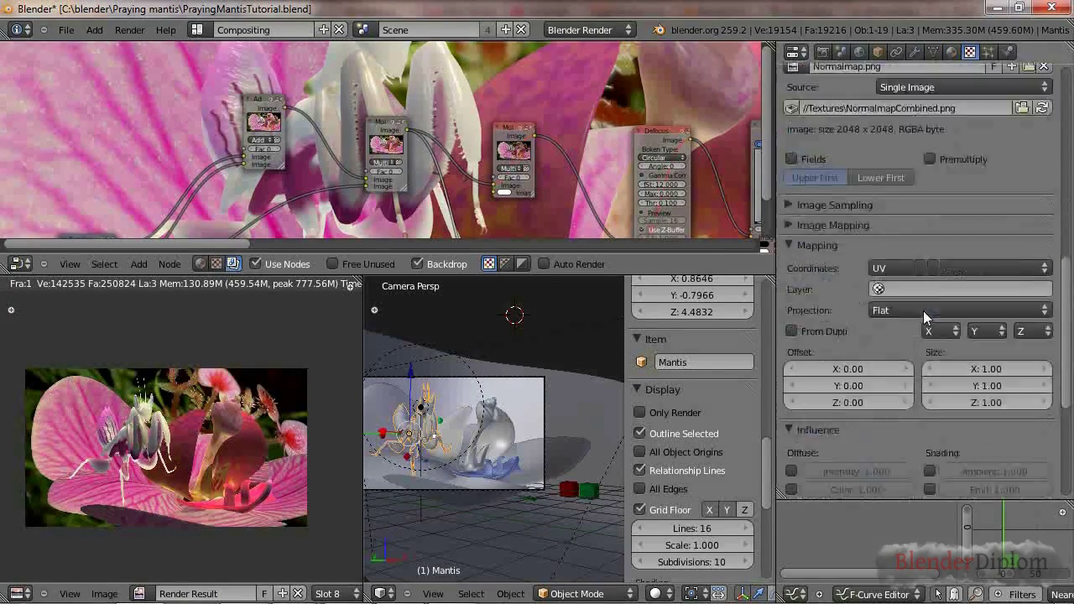
pyautogui.scroll(5, 923, 311)
pyautogui.scroll(10, 923, 311)
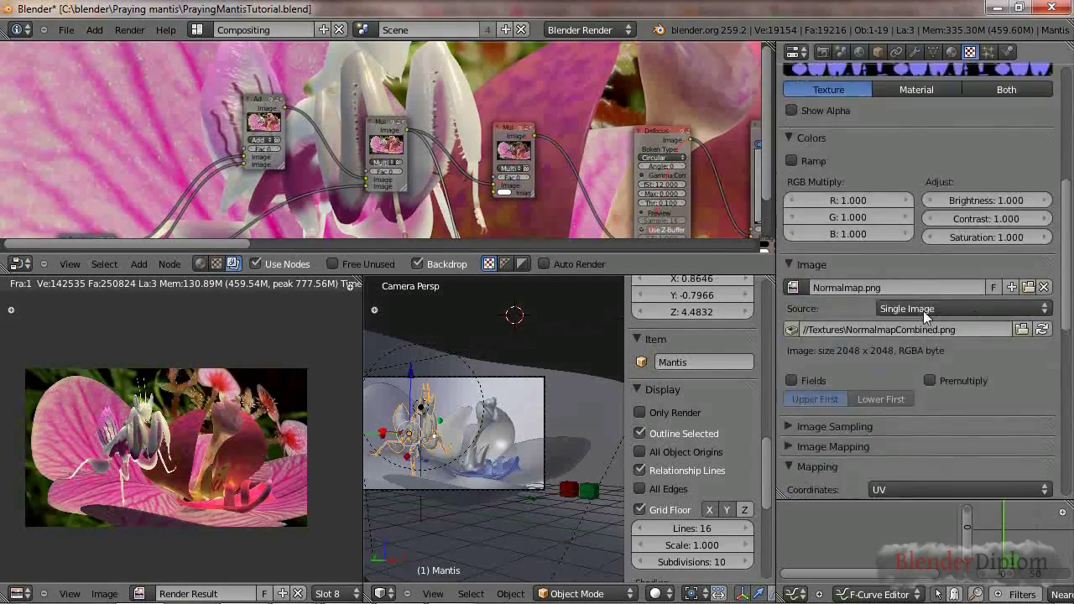
pyautogui.click(826, 172)
pyautogui.scroll(-15, 901, 367)
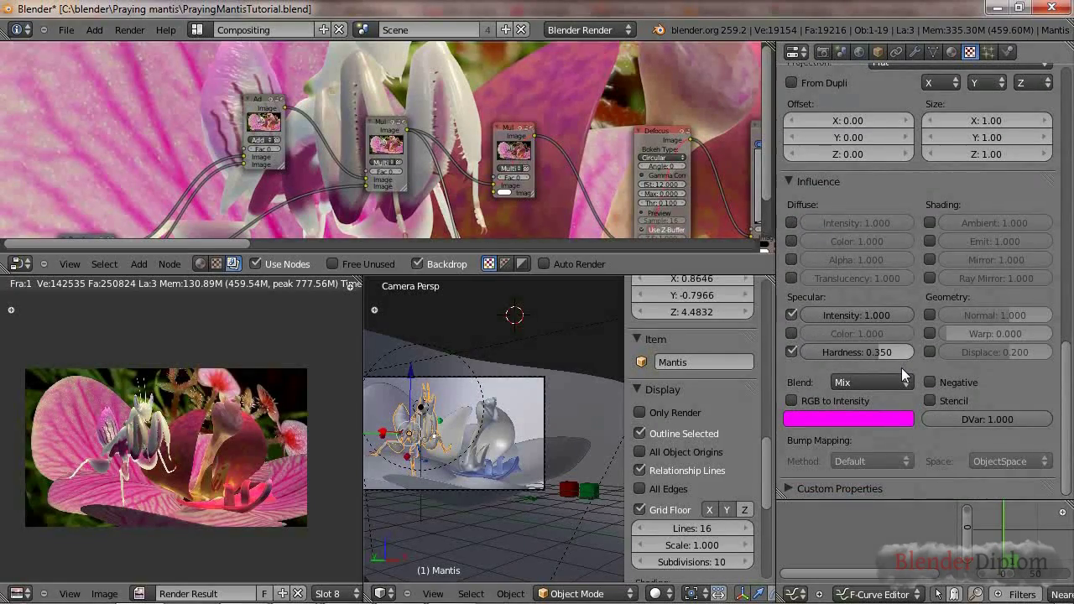
pyautogui.scroll(8, 901, 368)
pyautogui.scroll(5, 924, 343)
pyautogui.scroll(-12, 924, 343)
# Switch Specmap's mapping coordinates to Global, then back to UV, and return to the material.
pyautogui.click(927, 336)
pyautogui.click(913, 318)
pyautogui.click(909, 334)
pyautogui.click(906, 266)
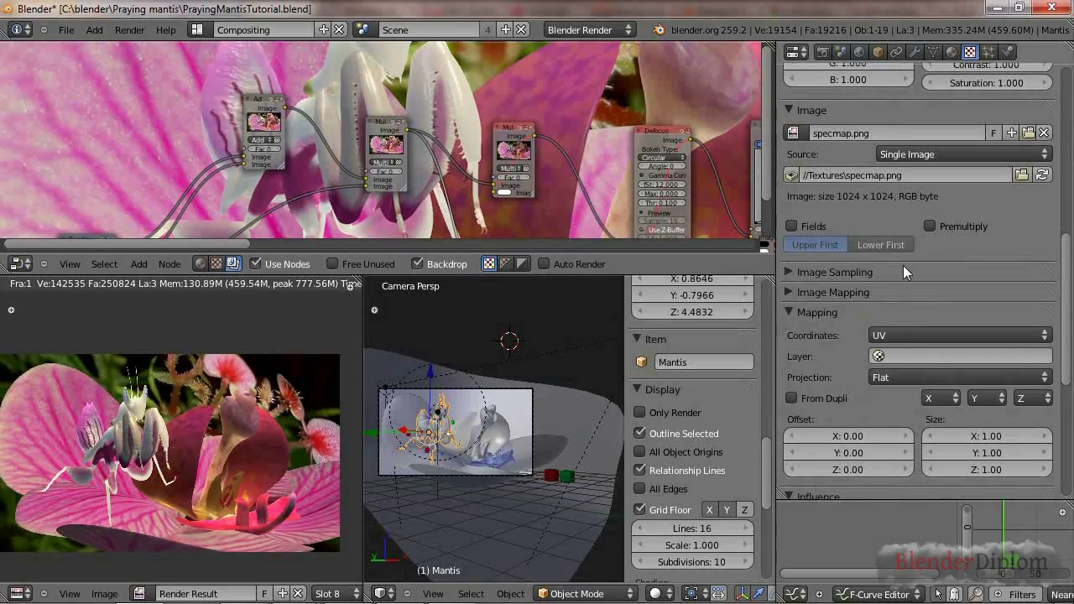
pyautogui.scroll(10, 1037, 250)
pyautogui.scroll(2, 1037, 250)
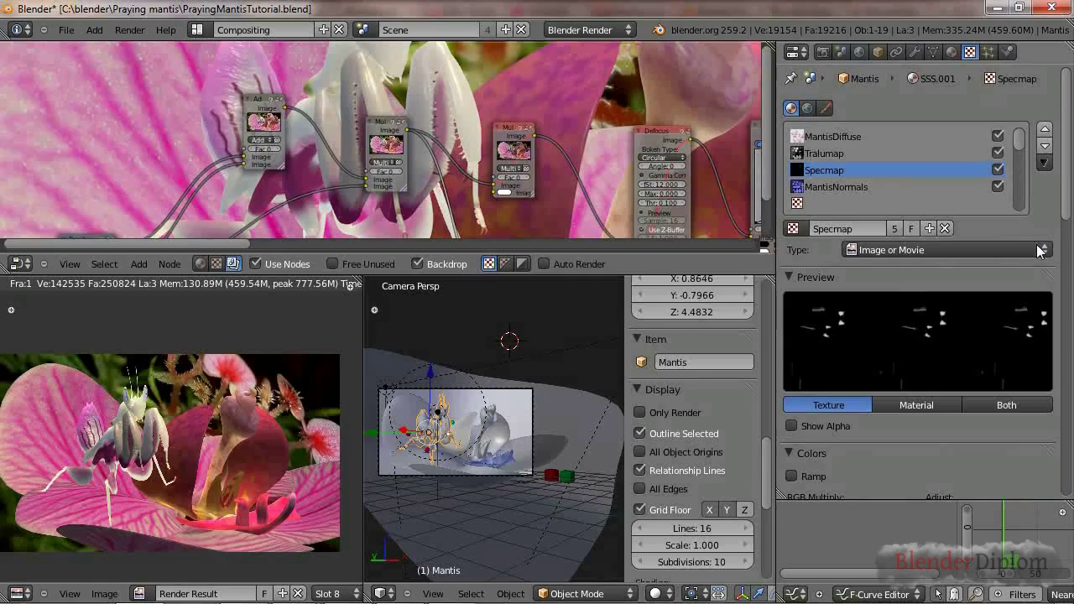
pyautogui.scroll(-4, 1038, 251)
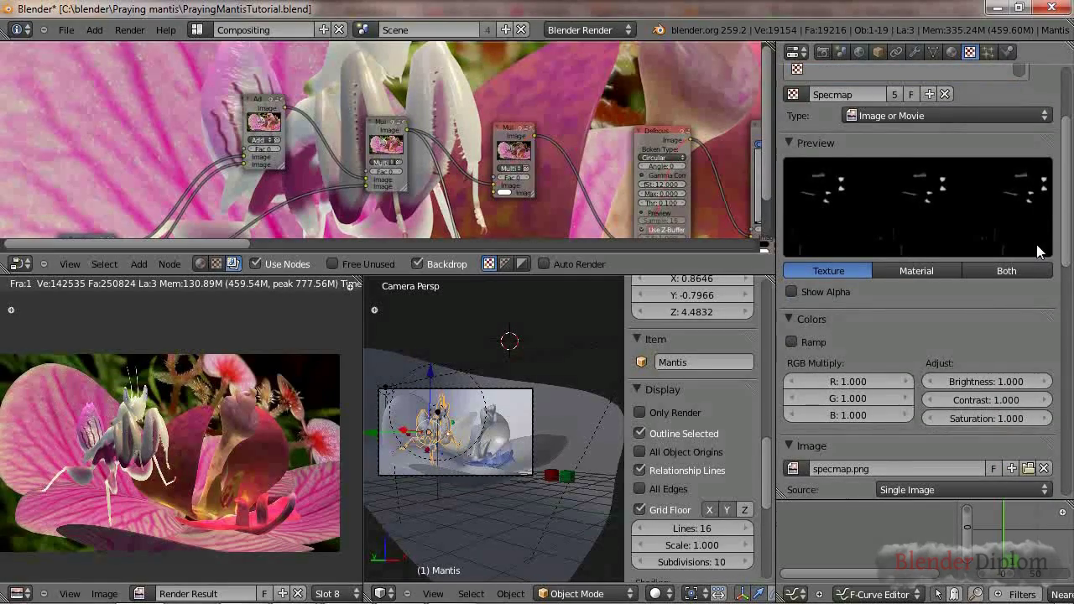
pyautogui.scroll(4, 1009, 317)
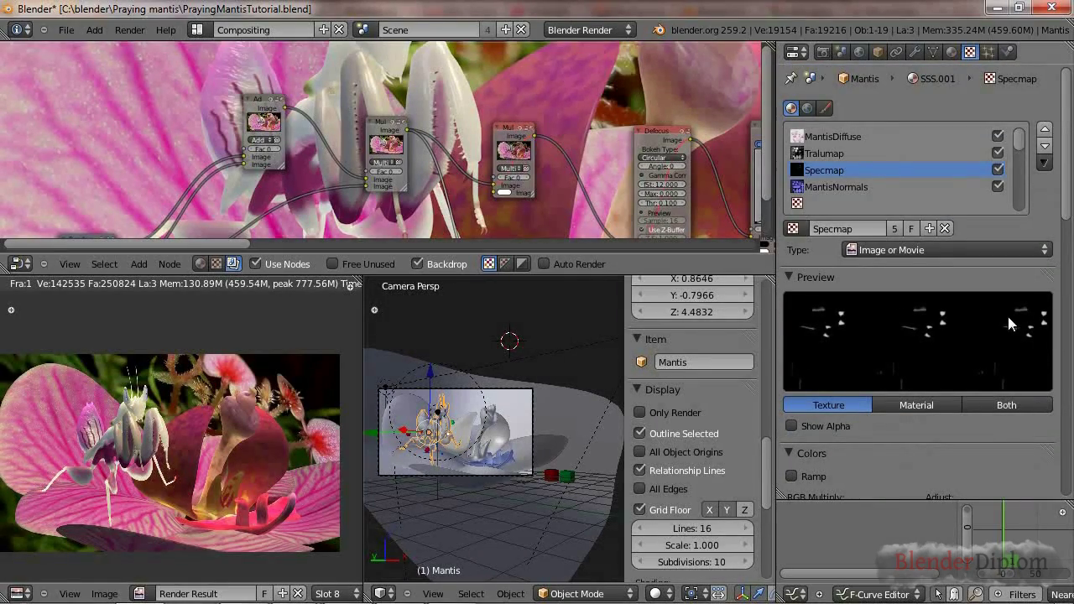
pyautogui.click(951, 52)
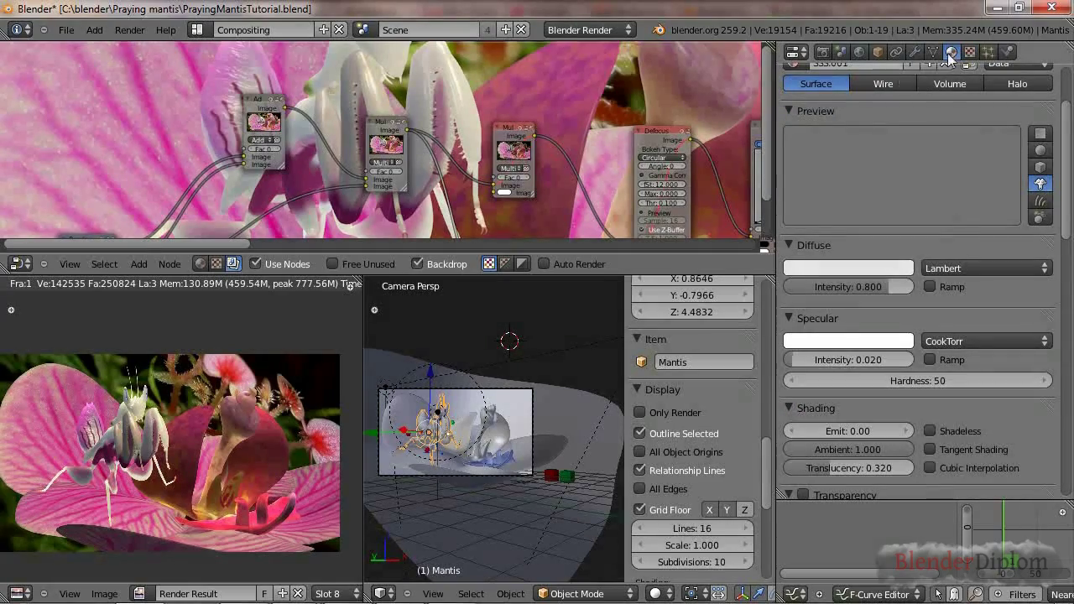
# Lower the Add node's Fac to 0.100, then raise it back up to 0.300.
pyautogui.hotkey('ctrl', 'Up')
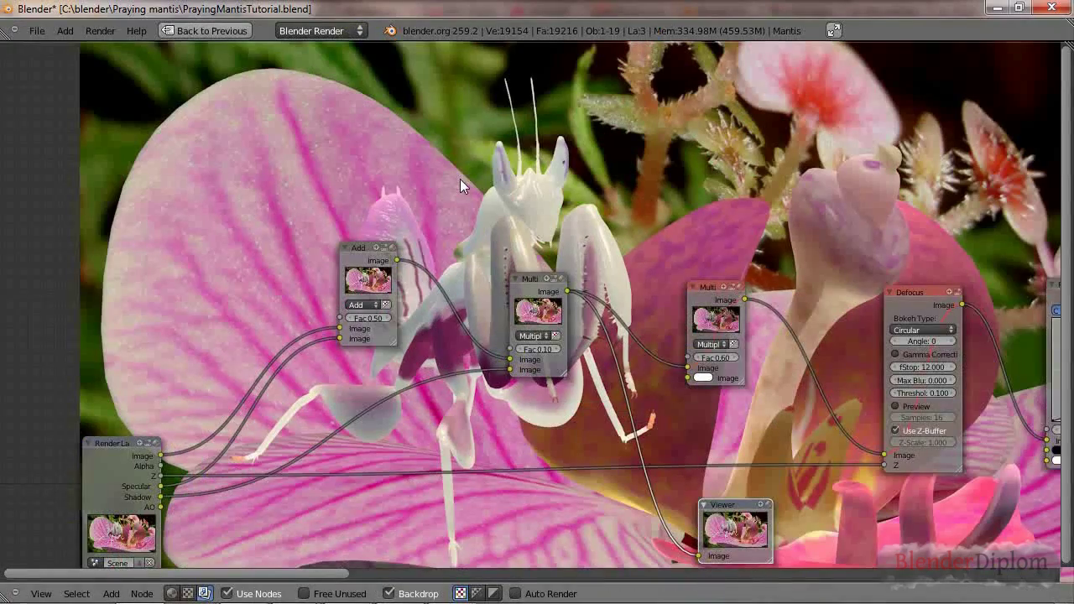
pyautogui.scroll(3, 431, 359)
pyautogui.click(242, 326)
pyautogui.click(243, 326)
pyautogui.click(244, 326)
pyautogui.click(243, 326)
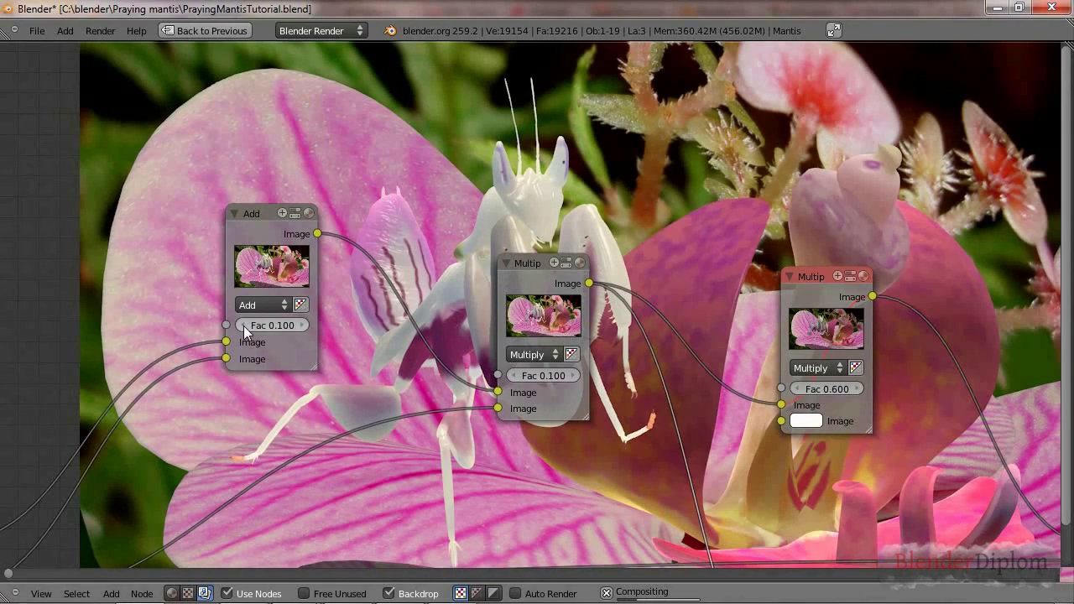
pyautogui.moveTo(488, 392); pyautogui.dragTo(584, 410, button='middle')
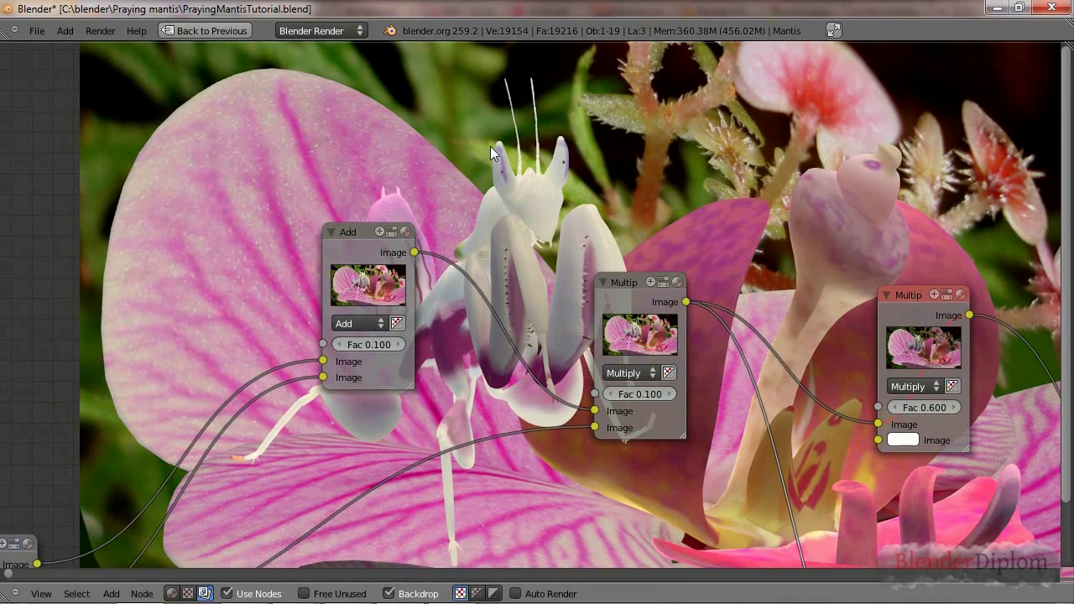
pyautogui.click(397, 345)
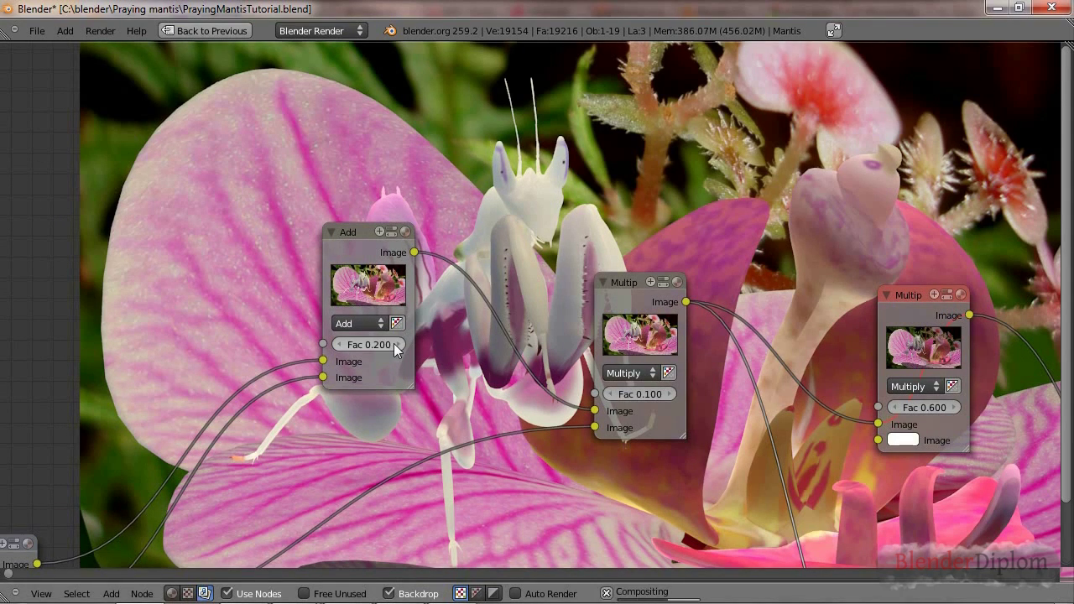
pyautogui.click(396, 344)
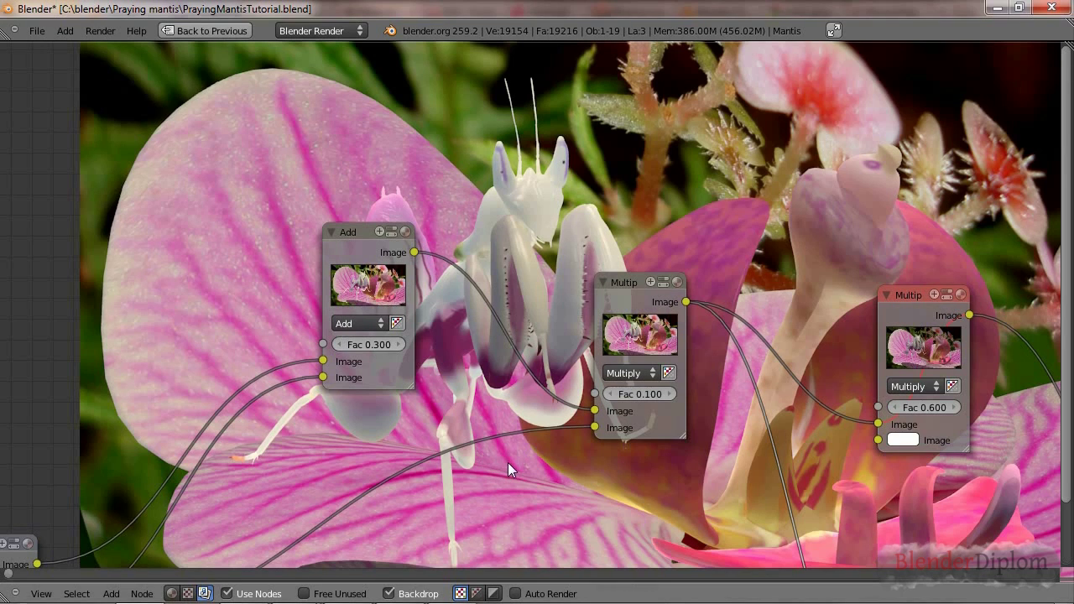
pyautogui.scroll(1, 508, 463)
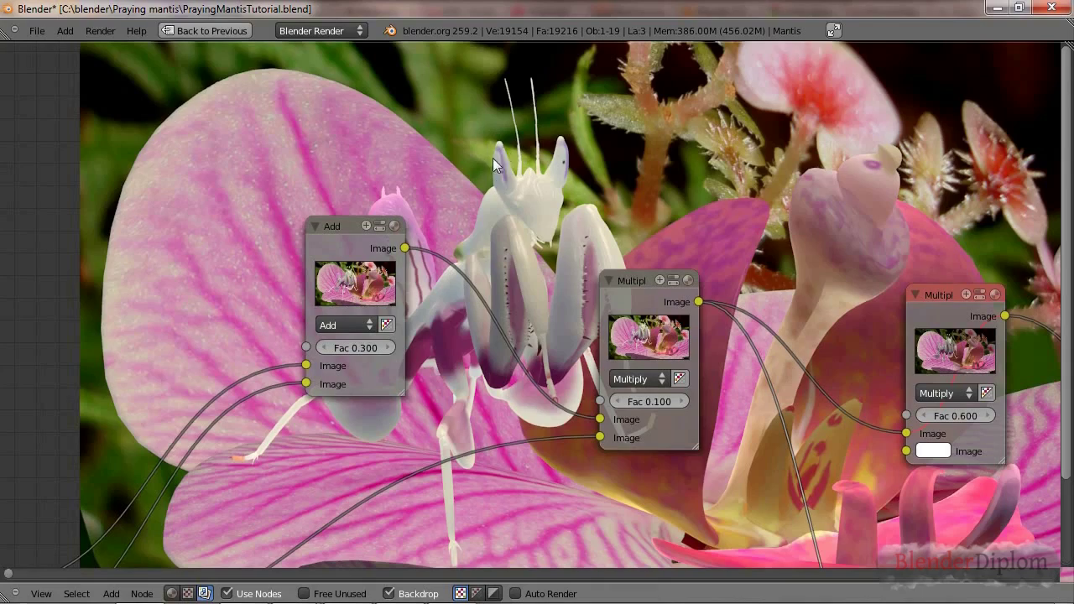
pyautogui.scroll(-3, 538, 402)
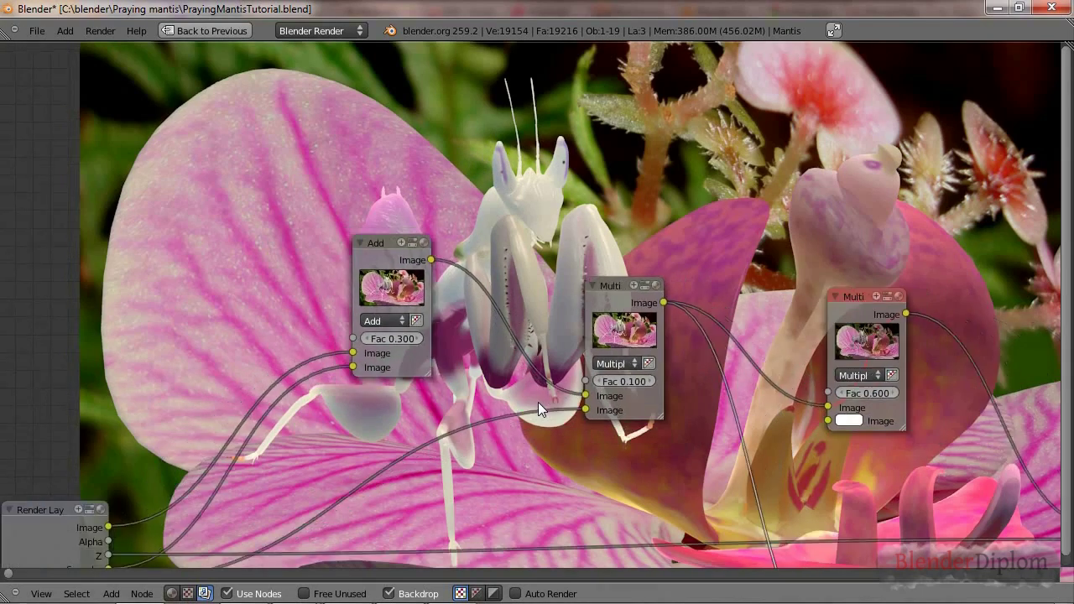
# Move the Add node further to the left.
pyautogui.moveTo(578, 419); pyautogui.dragTo(538, 323, button='middle')
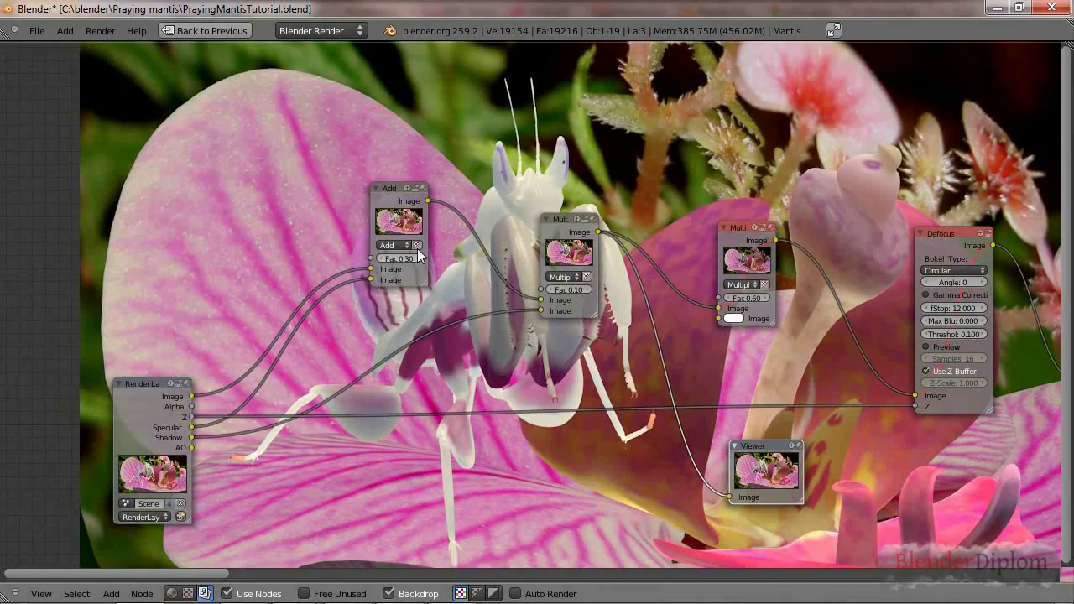
pyautogui.moveTo(388, 194); pyautogui.dragTo(358, 212)
pyautogui.moveTo(516, 332); pyautogui.dragTo(540, 289, button='middle')
# Add a Color > Mix node, then delete it again.
pyautogui.hotkey('shift', 'a')
pyautogui.moveTo(446, 355)
pyautogui.moveTo(421, 388)
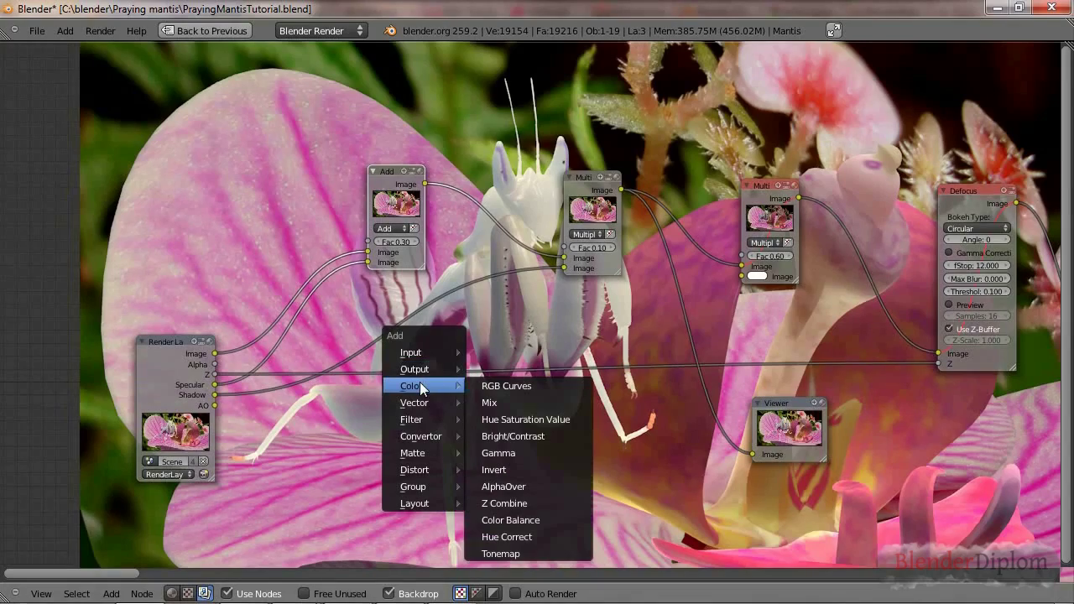
pyautogui.click(498, 404)
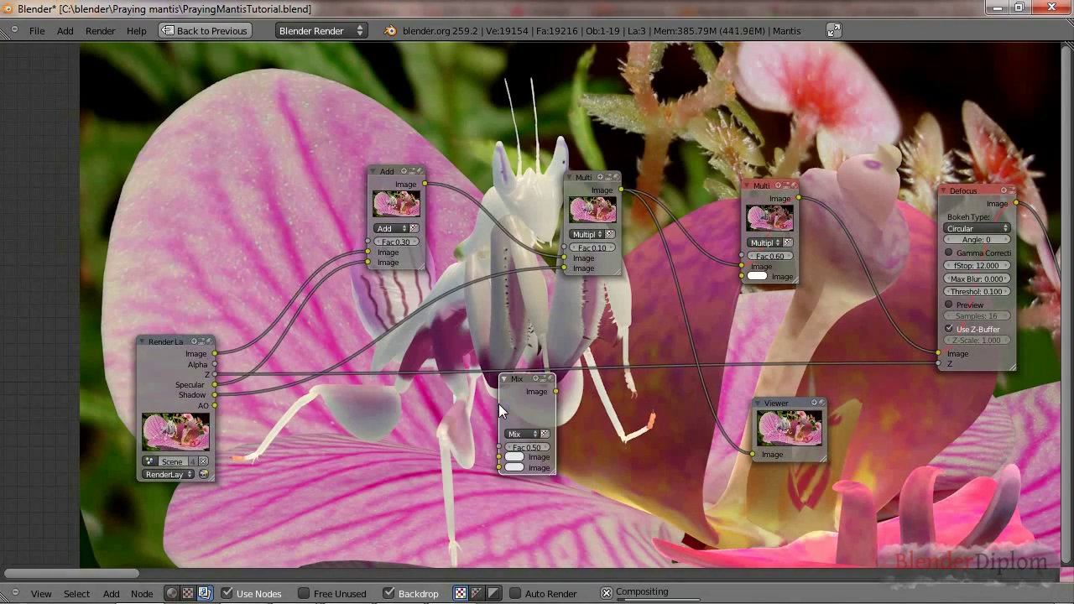
pyautogui.click(528, 435)
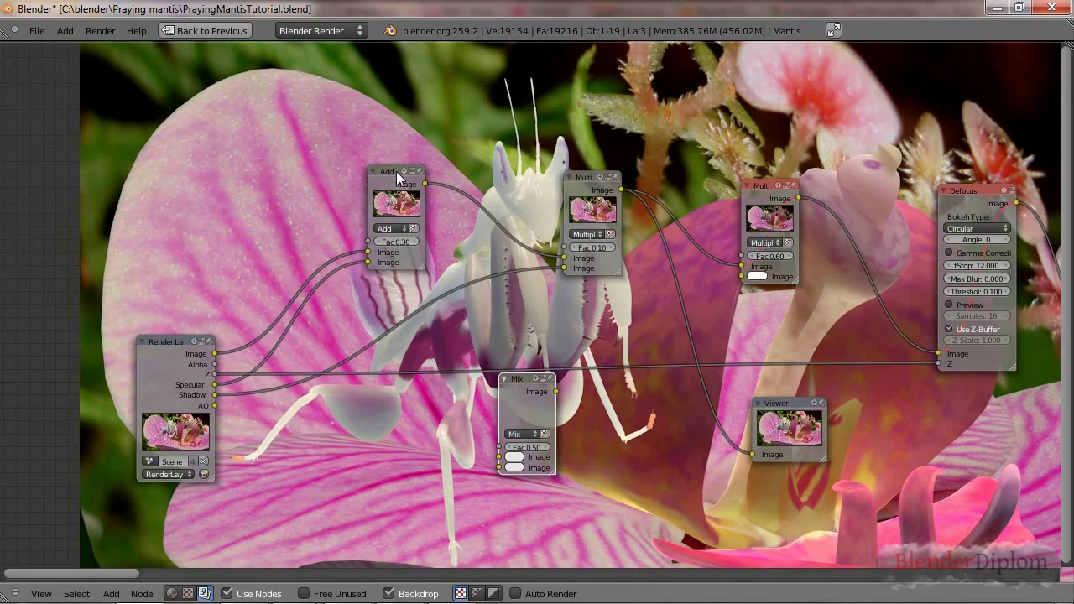
pyautogui.press('x')
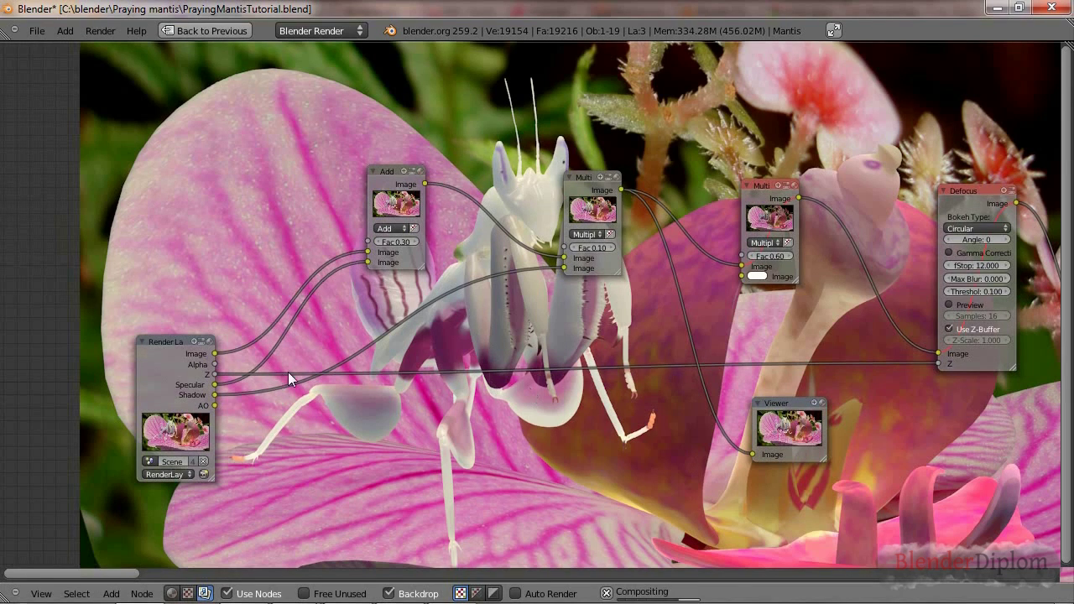
pyautogui.moveTo(378, 373); pyautogui.dragTo(400, 363, button='middle')
pyautogui.scroll(1, 400, 363)
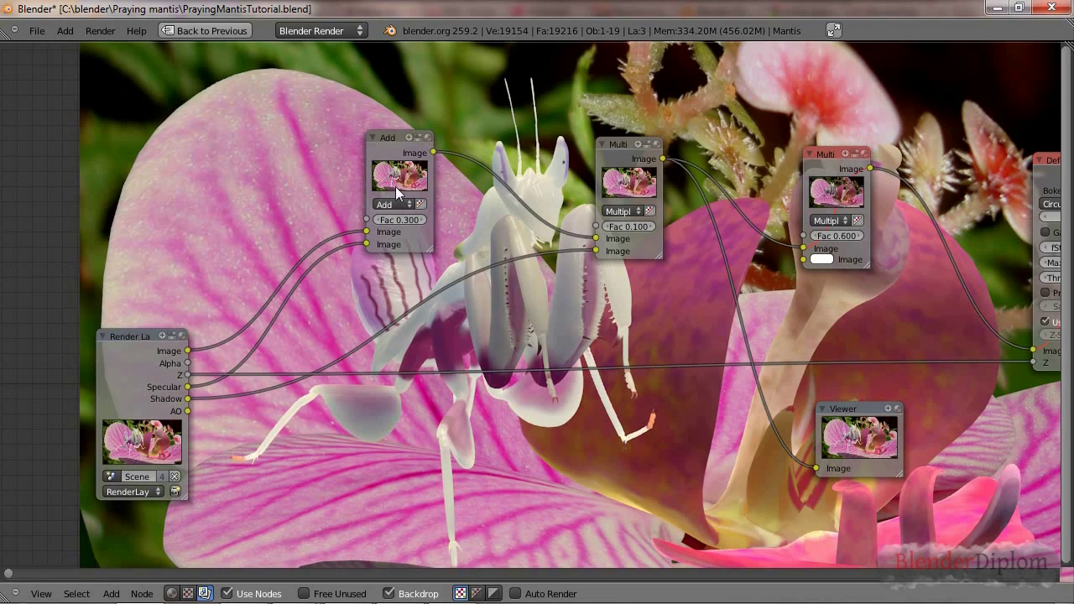
# Enlarge the Add node, raise Render Layers up-left, and shift the Fac 0.100 Multiply node left.
pyautogui.moveTo(430, 249); pyautogui.dragTo(456, 263)
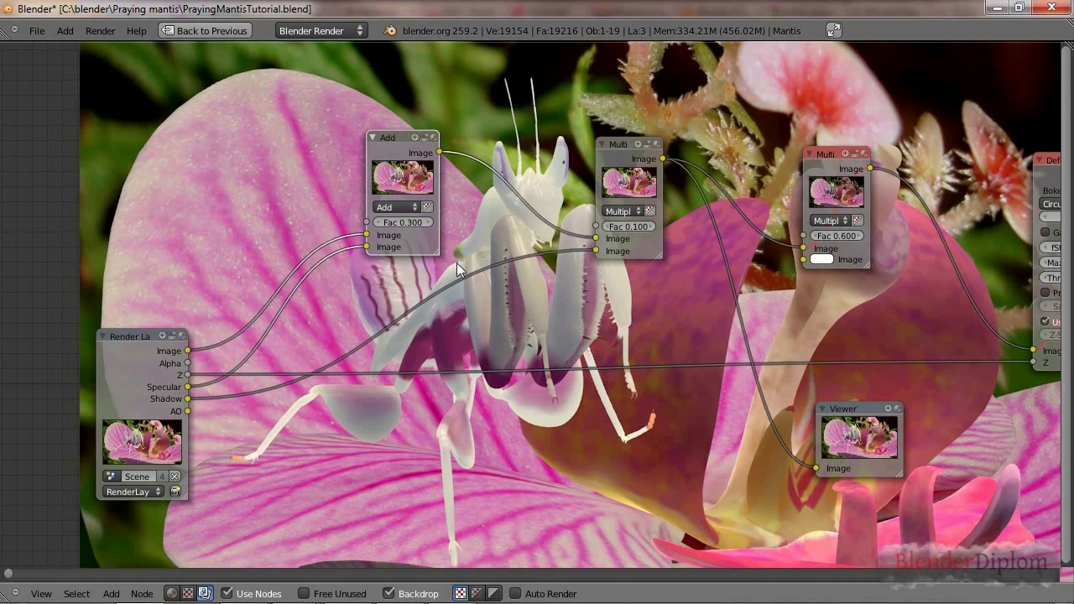
pyautogui.moveTo(124, 336); pyautogui.dragTo(101, 252)
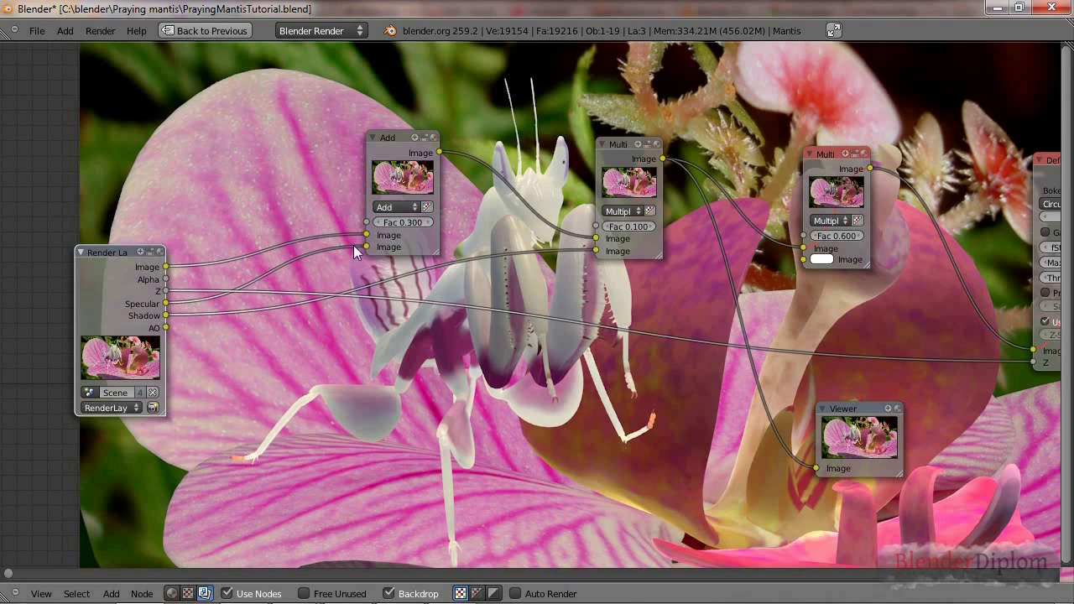
pyautogui.moveTo(469, 314); pyautogui.dragTo(566, 283, button='middle')
pyautogui.scroll(1, 357, 203)
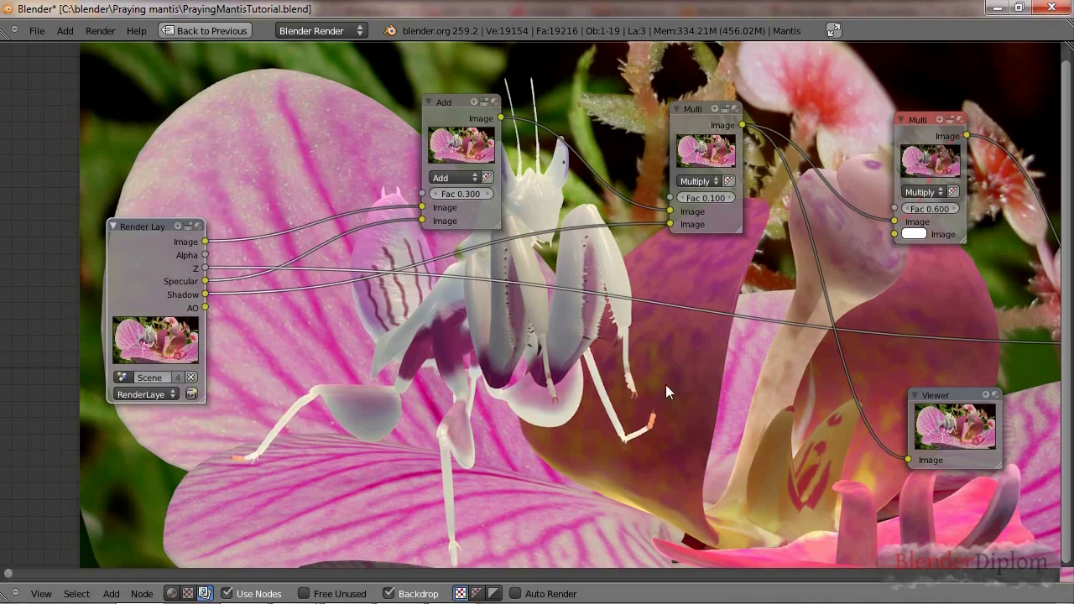
pyautogui.moveTo(705, 359); pyautogui.dragTo(582, 304, button='middle')
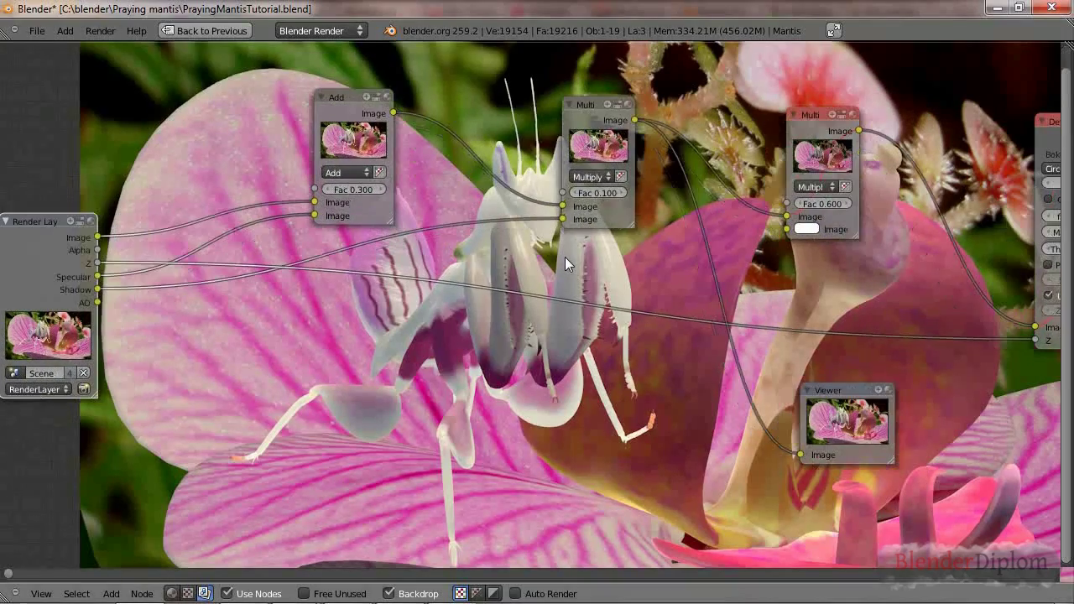
pyautogui.moveTo(570, 108); pyautogui.dragTo(522, 105)
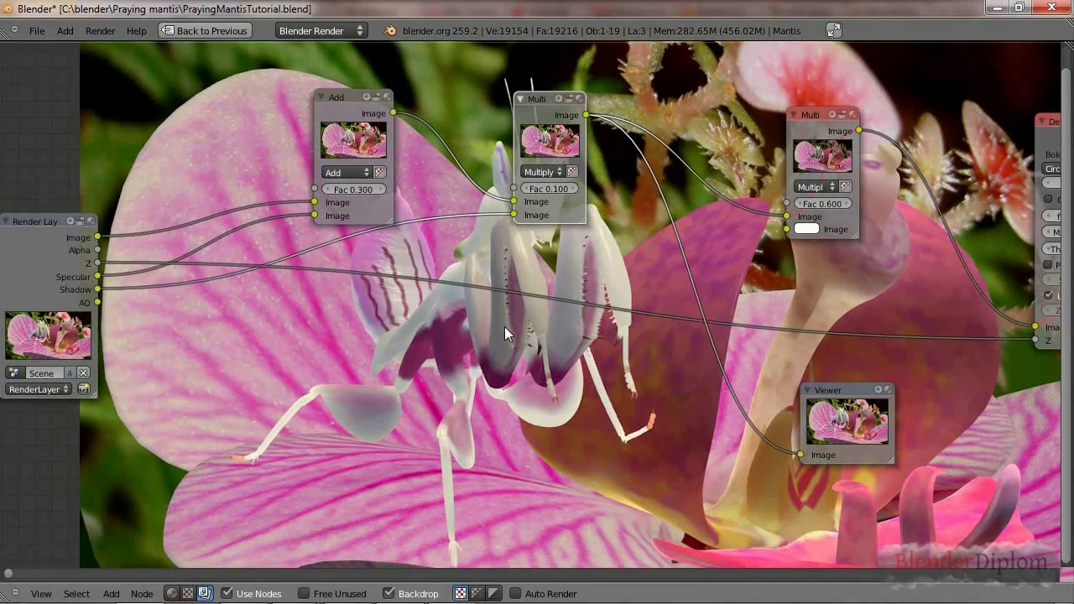
# Briefly add a Color > Mix node, delete it, and bring RGB Curves into view.
pyautogui.hotkey('shift', 'a')
pyautogui.moveTo(520, 327)
pyautogui.click(580, 341)
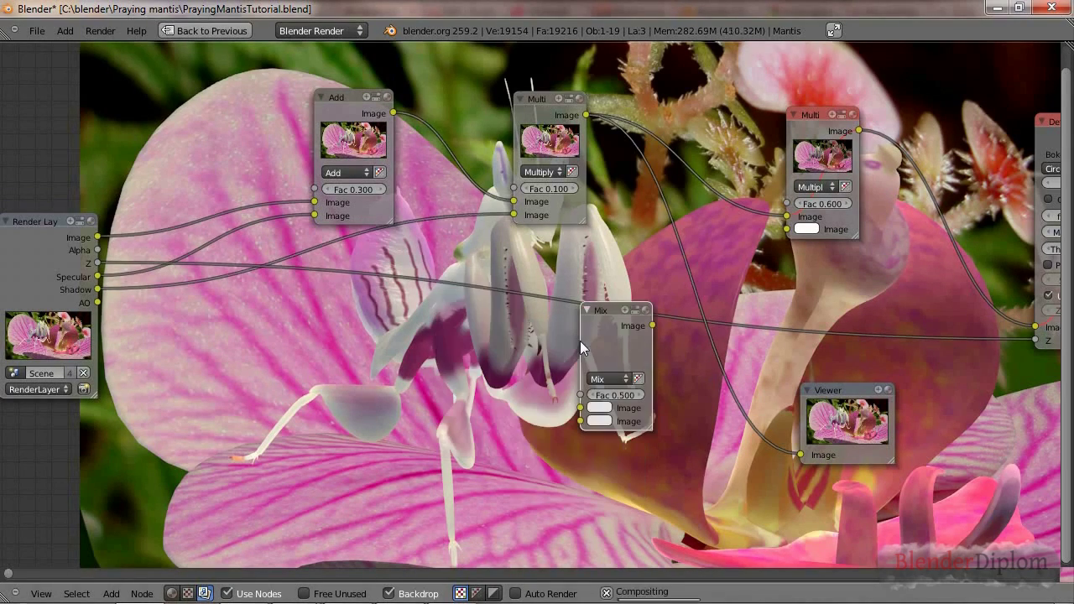
pyautogui.click(612, 379)
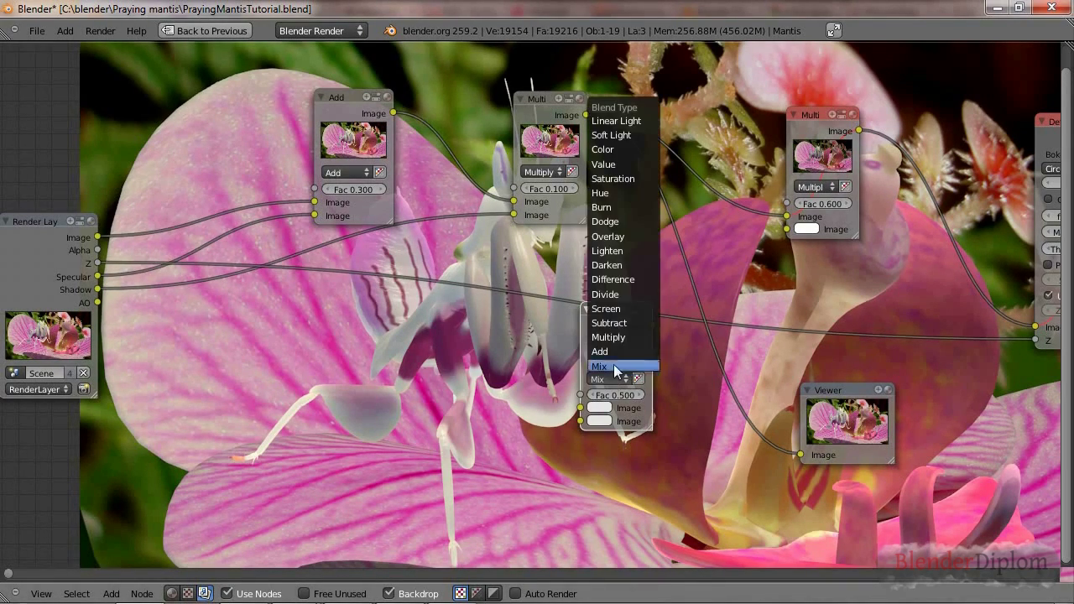
pyautogui.press('Escape')
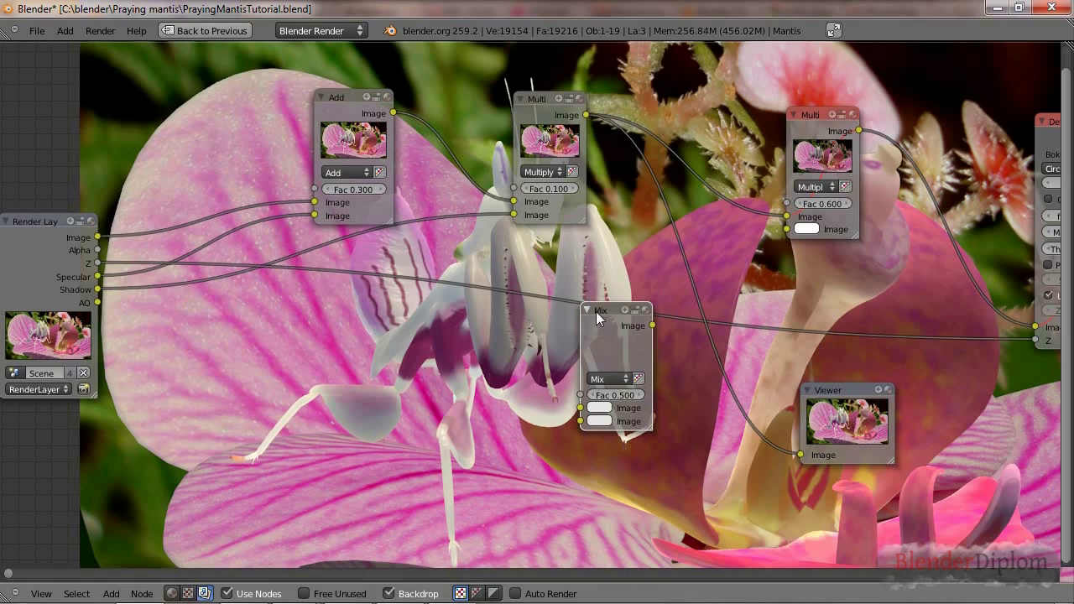
pyautogui.press('x')
pyautogui.moveTo(659, 253); pyautogui.dragTo(545, 267, button='middle')
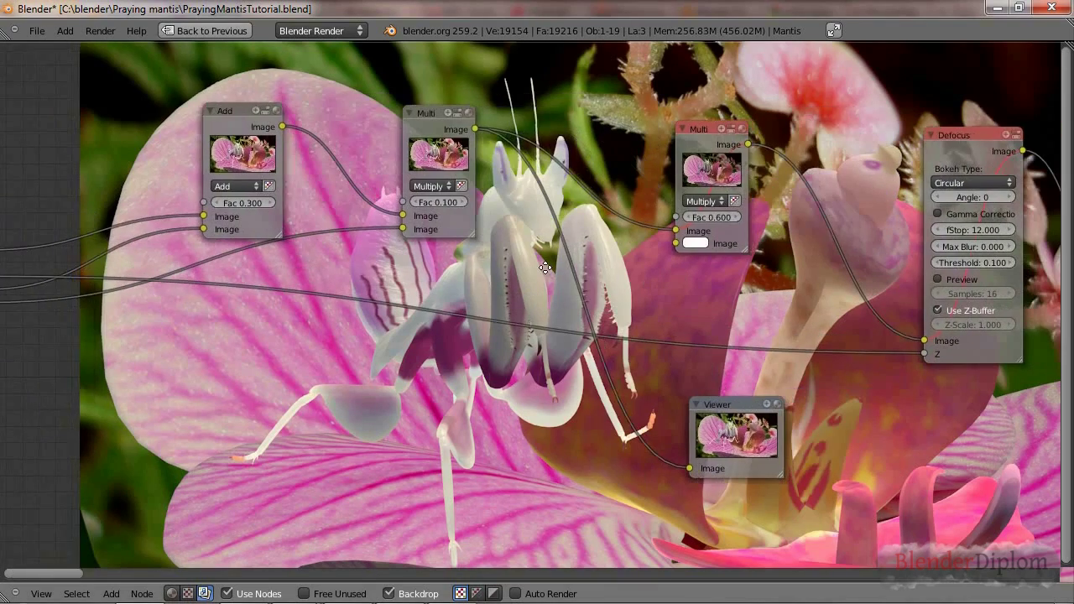
pyautogui.moveTo(787, 379); pyautogui.dragTo(636, 349, button='middle')
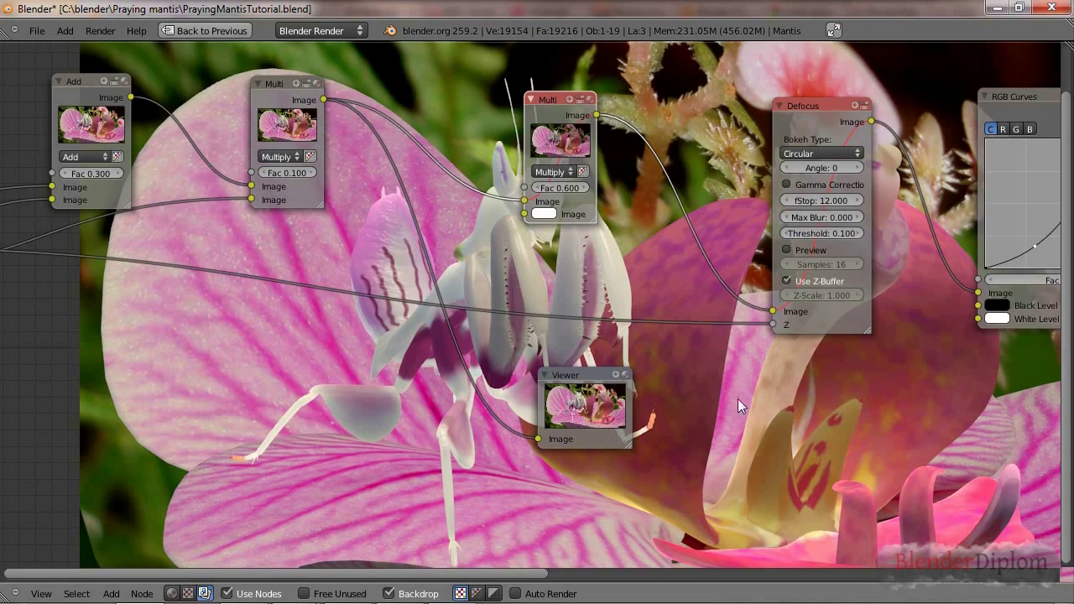
# Lower the Defocus node, place the Viewer below RGB Curves, and feed it the Defocus output.
pyautogui.scroll(1, 752, 397)
pyautogui.moveTo(752, 396); pyautogui.dragTo(696, 387, button='middle')
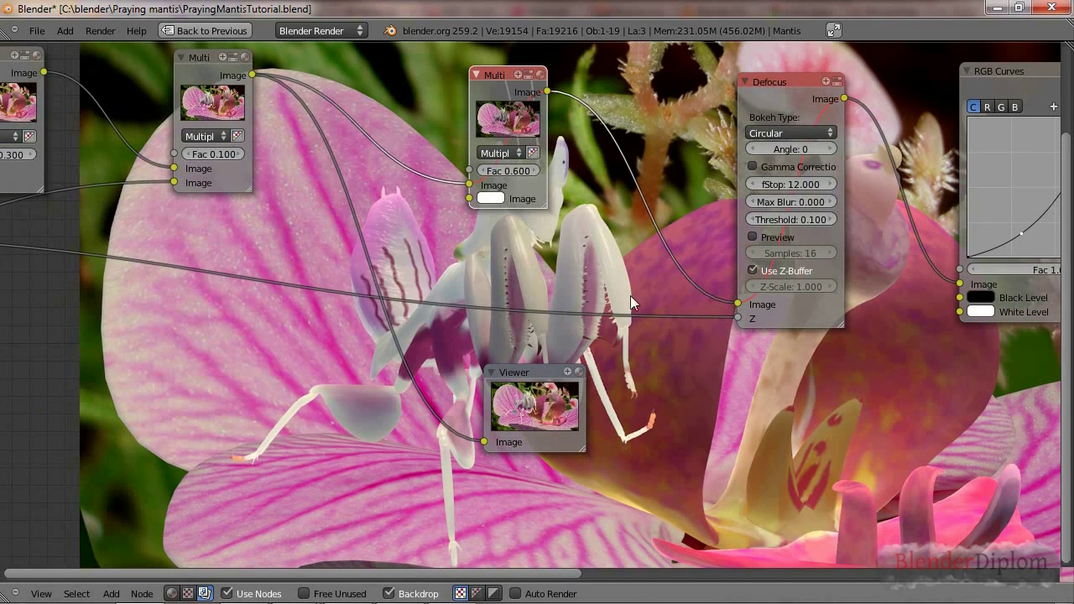
pyautogui.moveTo(721, 329); pyautogui.dragTo(545, 468, button='middle')
pyautogui.moveTo(590, 259); pyautogui.dragTo(629, 397)
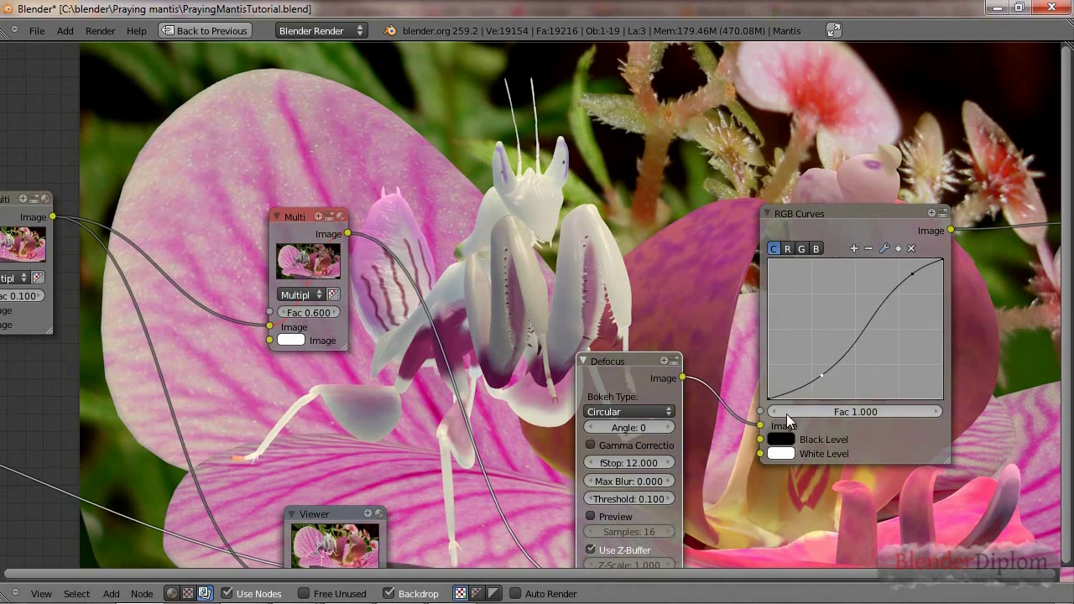
pyautogui.scroll(-2, 786, 414)
pyautogui.moveTo(464, 406); pyautogui.dragTo(432, 347, button='middle')
pyautogui.moveTo(336, 425); pyautogui.dragTo(786, 425)
pyautogui.moveTo(628, 308); pyautogui.dragTo(737, 486)
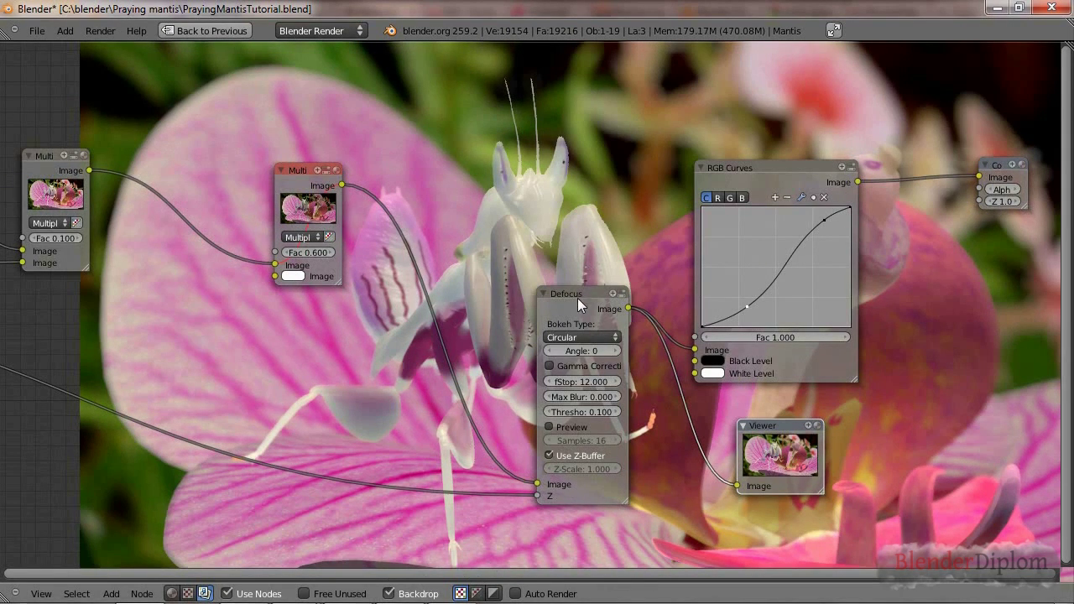
# Enlarge the backdrop image and lower the Defocus Threshold to 0.000.
pyautogui.moveTo(577, 297); pyautogui.dragTo(574, 373)
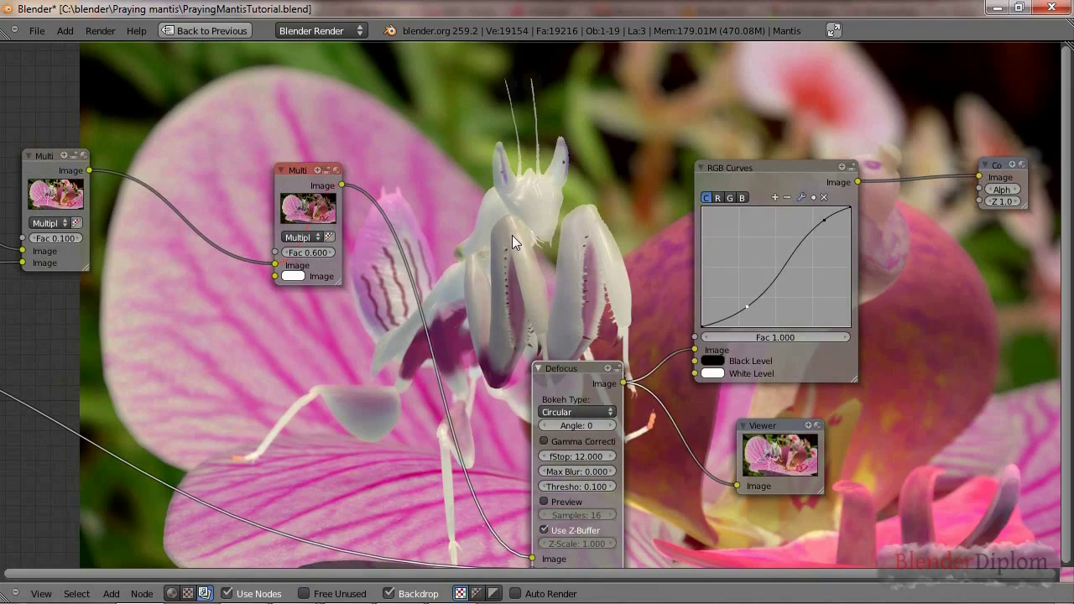
pyautogui.scroll(1, 508, 173)
pyautogui.scroll(-3, 508, 179)
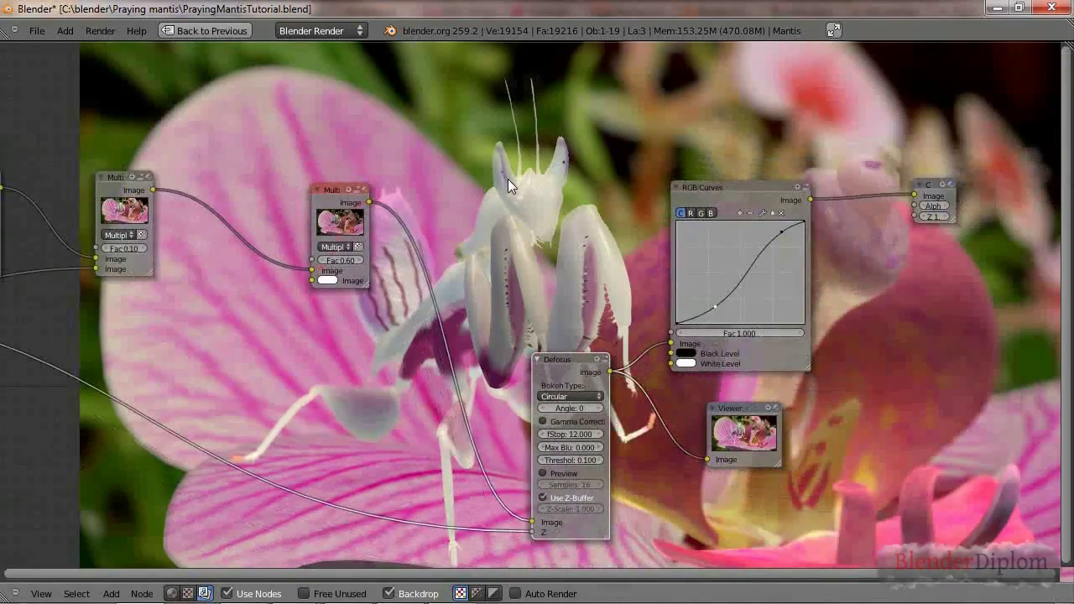
pyautogui.press('v')
pyautogui.press('v')
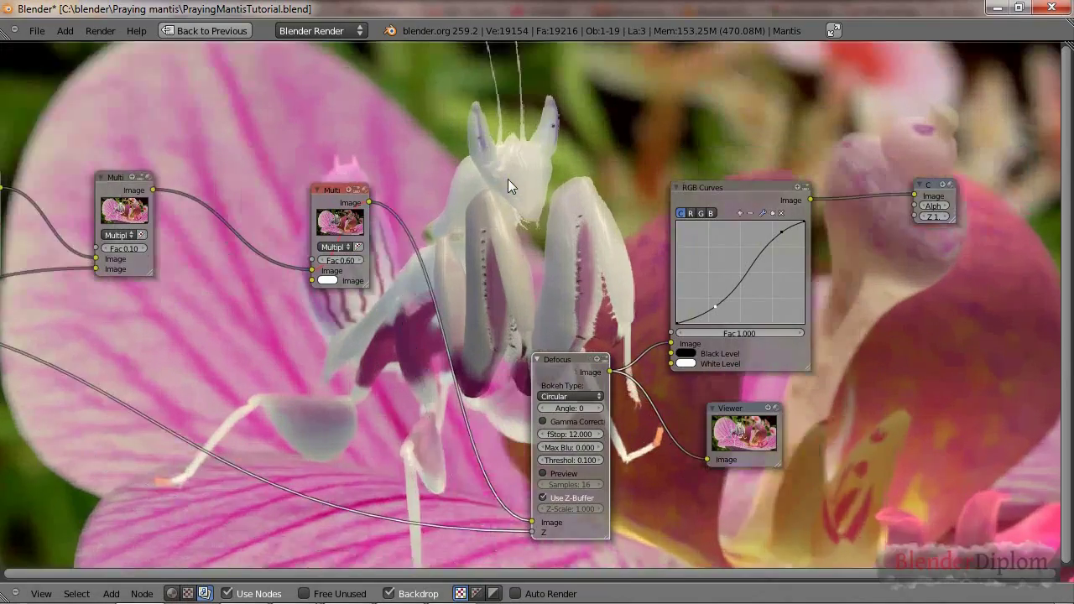
pyautogui.moveTo(508, 179); pyautogui.dragTo(633, 283, button='middle')
pyautogui.scroll(2, 632, 283)
pyautogui.scroll(-3, 633, 282)
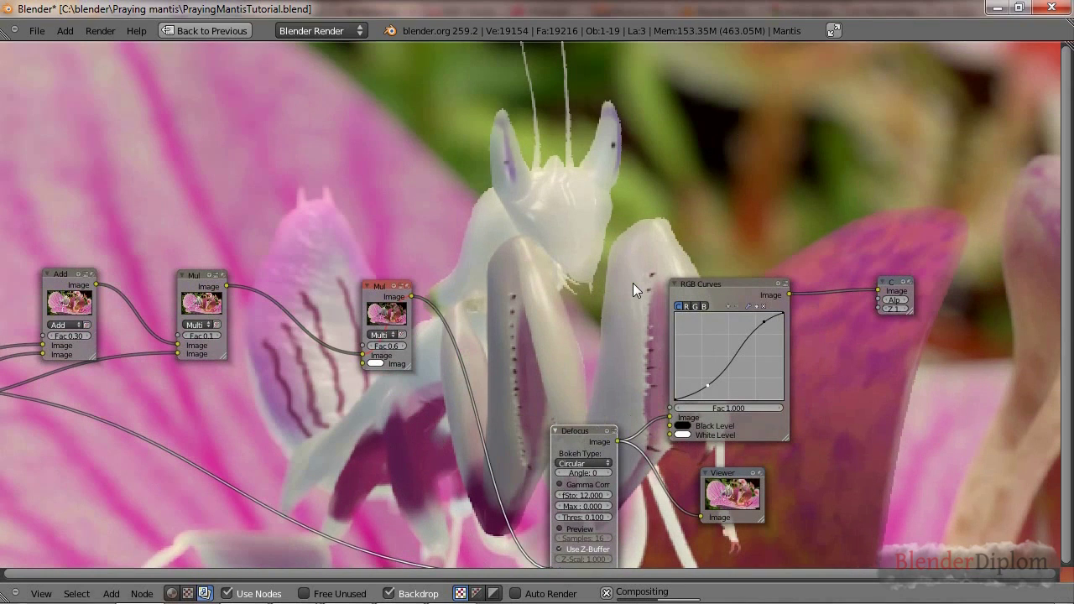
pyautogui.hotkey('alt', 'v')
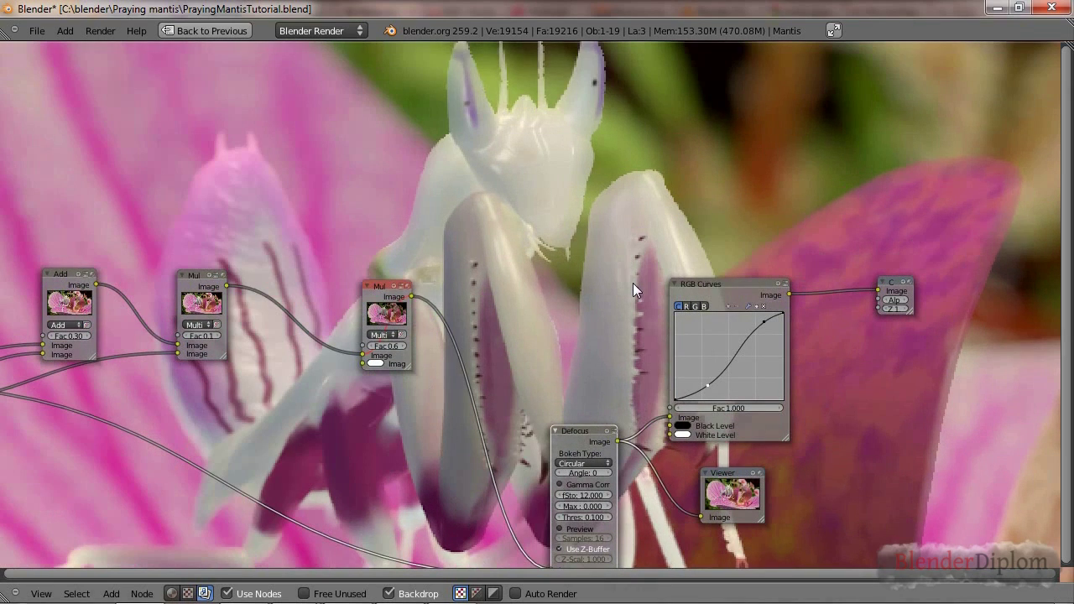
pyautogui.scroll(-3, 649, 459)
pyautogui.moveTo(649, 459); pyautogui.dragTo(621, 433, button='middle')
pyautogui.scroll(1, 594, 420)
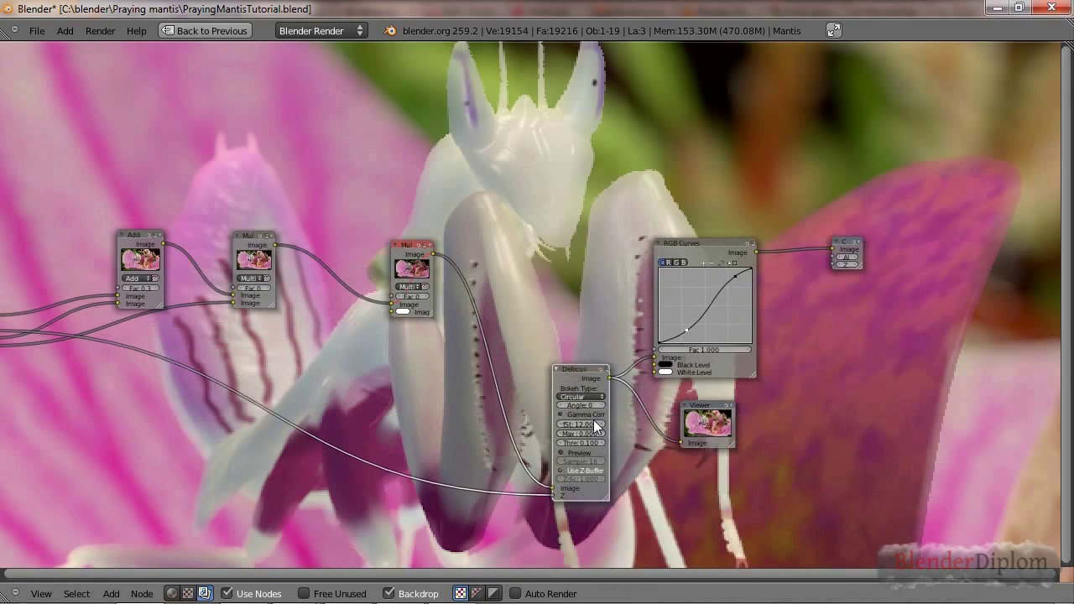
pyautogui.scroll(1, 587, 470)
pyautogui.moveTo(599, 493); pyautogui.dragTo(580, 494)
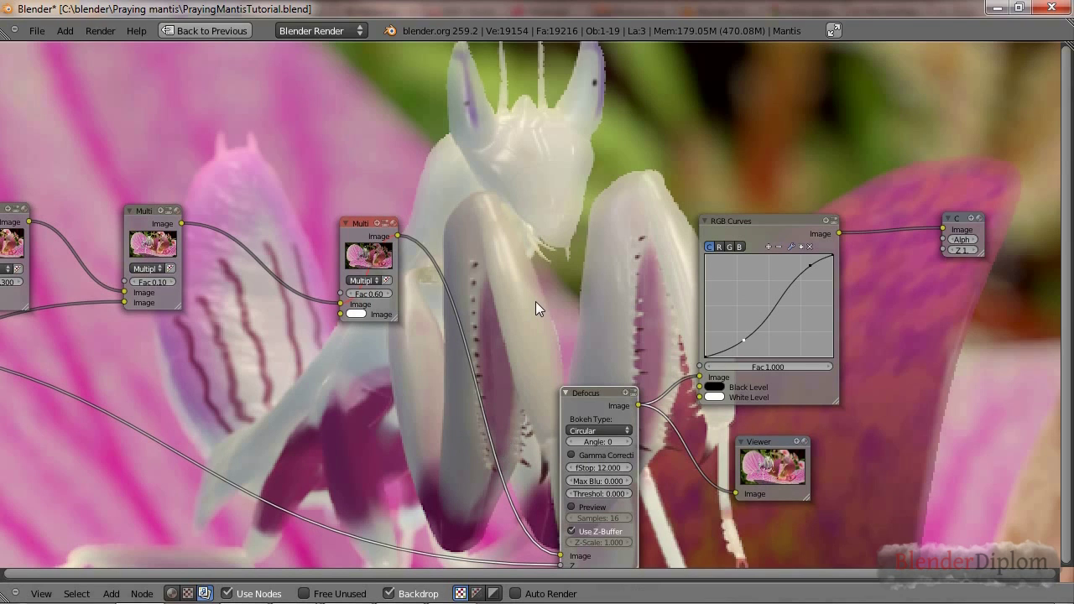
# Shrink and reposition the backdrop, then enter a Defocus Threshold of 1.000.
pyautogui.press('v')
pyautogui.press('v')
pyautogui.press('v')
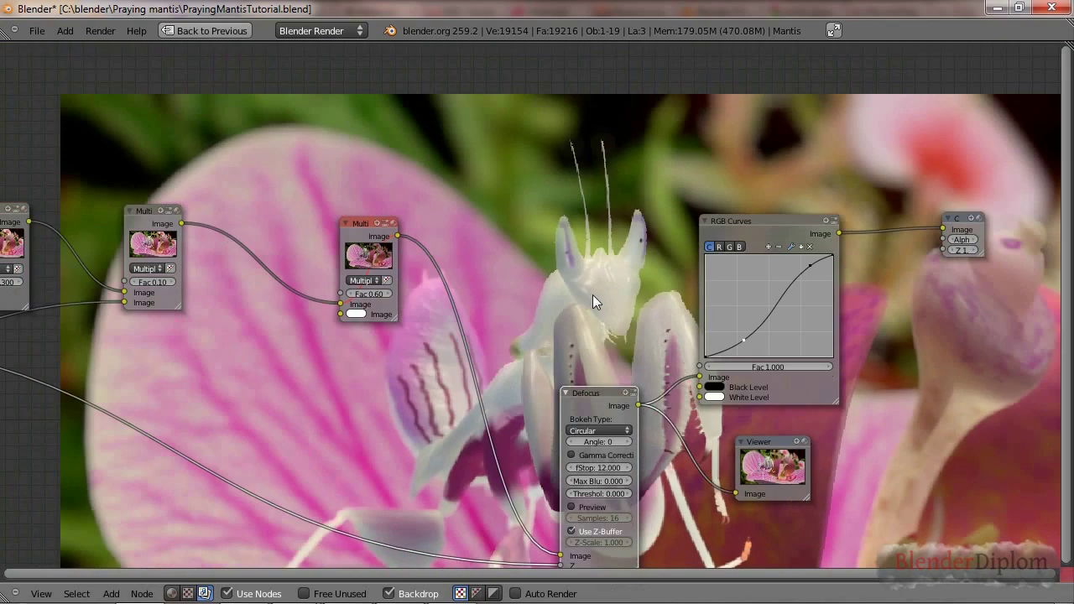
pyautogui.keyDown('alt'); pyautogui.moveTo(571, 323); pyautogui.dragTo(549, 177, button='middle'); pyautogui.keyUp('alt')
pyautogui.moveTo(599, 493); pyautogui.dragTo(621, 493)
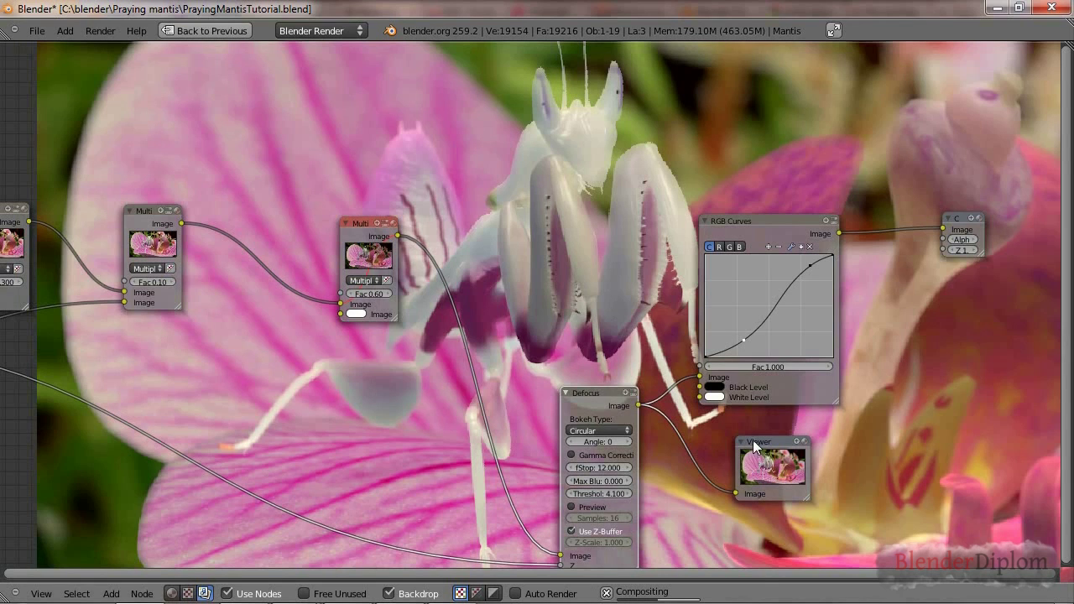
pyautogui.moveTo(667, 331); pyautogui.dragTo(581, 351, button='middle')
pyautogui.scroll(1, 517, 567)
pyautogui.click(520, 529)
pyautogui.write('1')
pyautogui.press('Return')
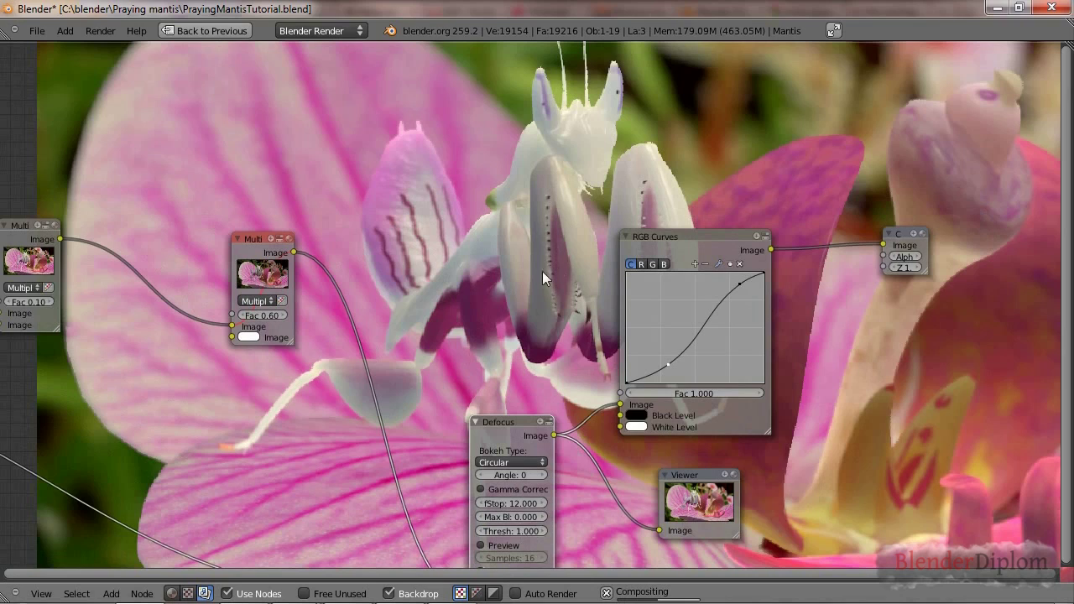
pyautogui.moveTo(576, 317); pyautogui.dragTo(664, 247, button='middle')
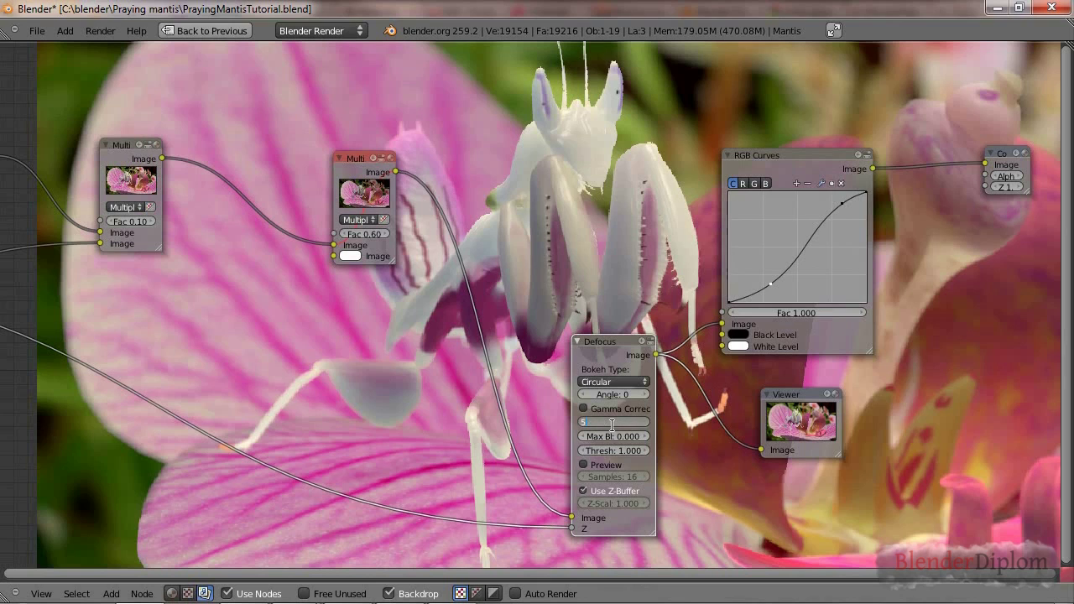
# Try Defocus fStop values 5 and 1 and Thresholds 0 and 55.7, settling on fStop 3.000.
pyautogui.press('Return')
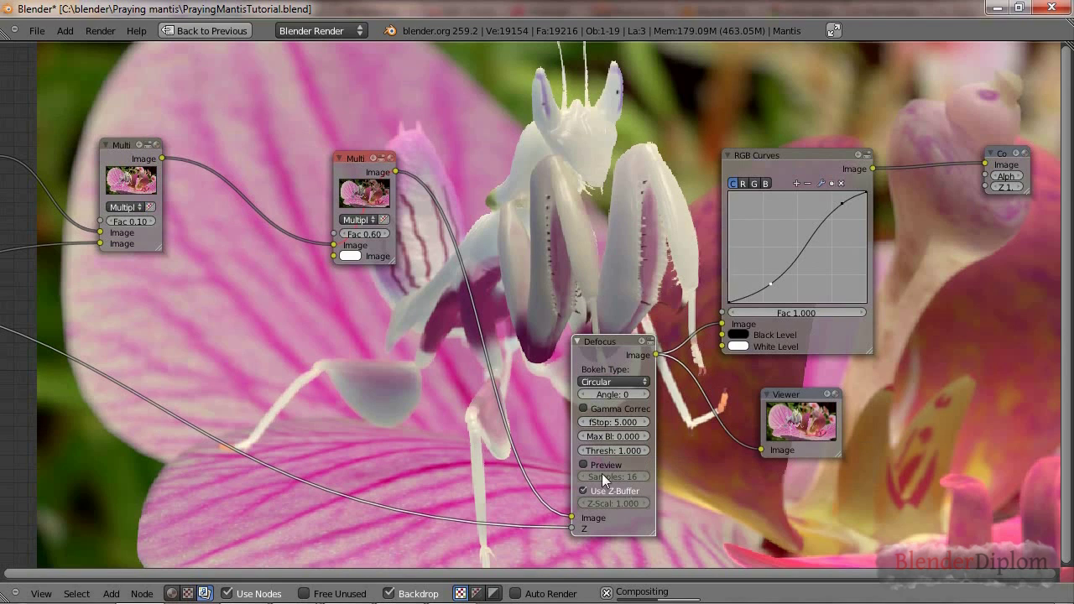
pyautogui.moveTo(613, 451); pyautogui.dragTo(588, 451)
pyautogui.moveTo(610, 420); pyautogui.dragTo(587, 420)
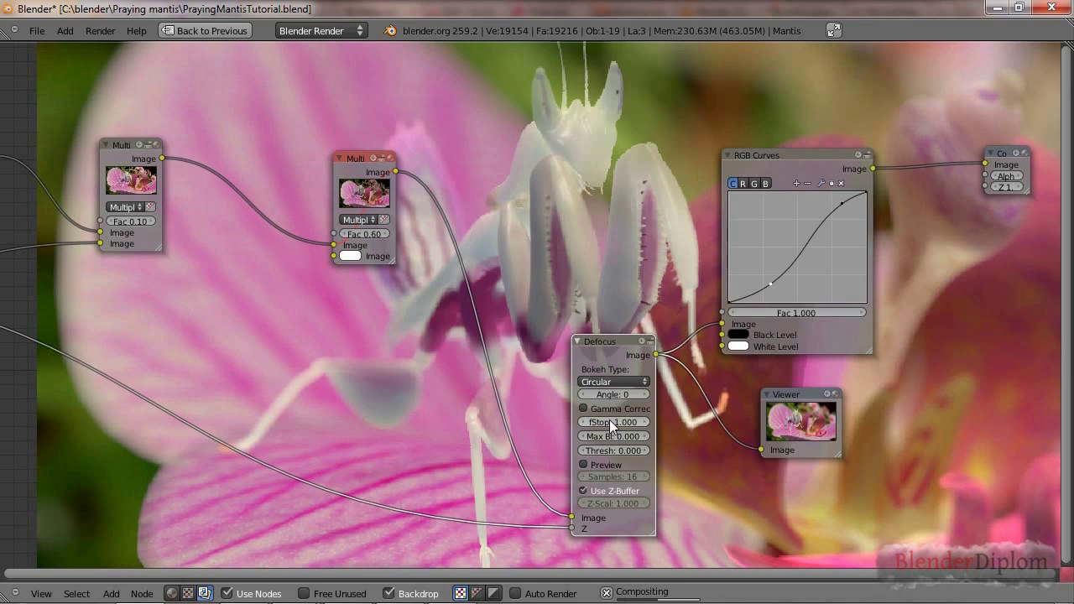
pyautogui.moveTo(609, 452)
pyautogui.mouseDown()
pyautogui.moveTo(671, 453)
pyautogui.moveTo(620, 445)
pyautogui.mouseUp()
pyautogui.click(614, 422)
pyautogui.press('Return')
pyautogui.moveTo(613, 422); pyautogui.dragTo(625, 422)
# Widen and reposition the Defocus node, shrink the backdrop, and restore the multi-editor layout.
pyautogui.moveTo(671, 538); pyautogui.dragTo(663, 507)
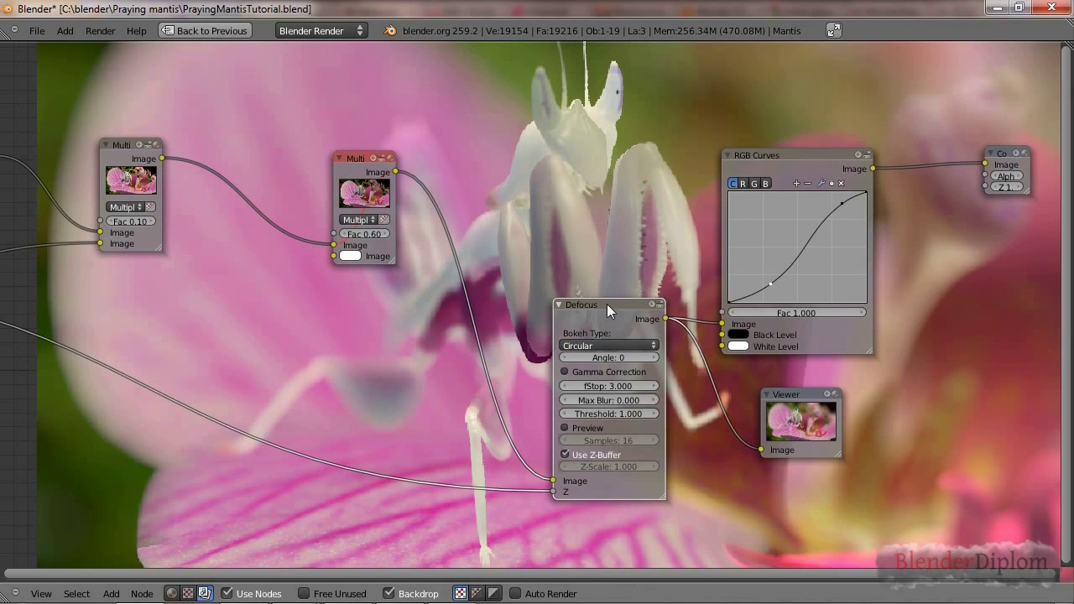
pyautogui.moveTo(631, 330); pyautogui.dragTo(617, 303)
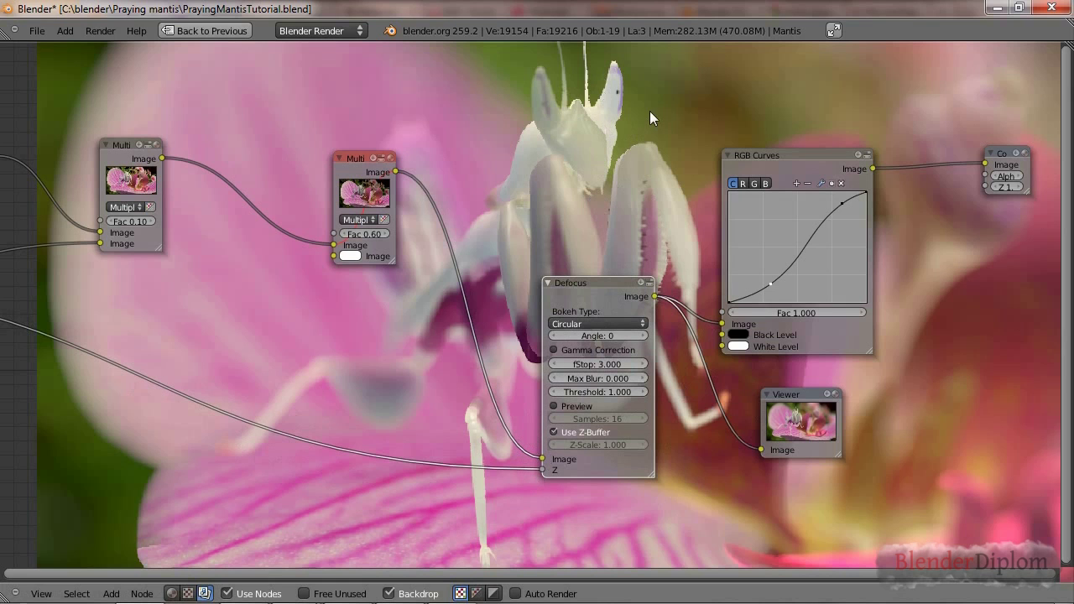
pyautogui.press('v')
pyautogui.press('v')
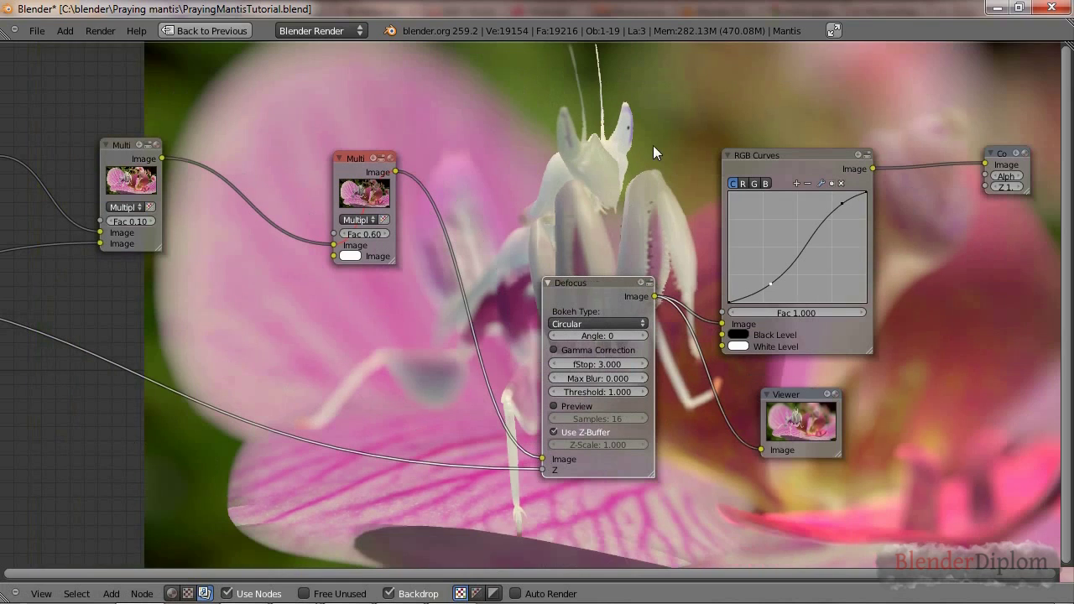
pyautogui.moveTo(715, 221); pyautogui.dragTo(510, 232, button='middle')
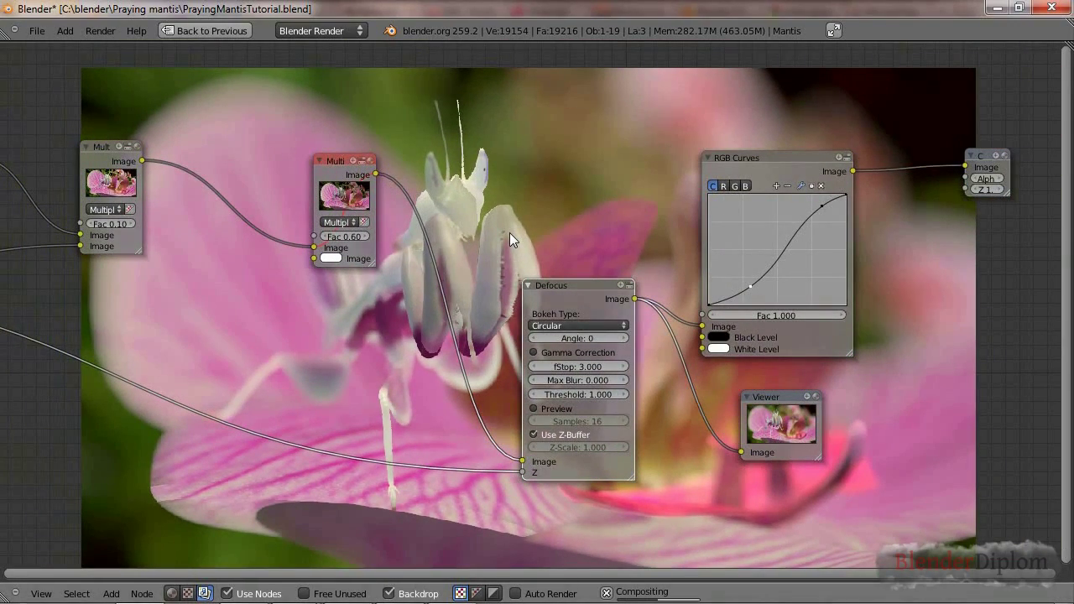
pyautogui.hotkey('ctrl', 'Up')
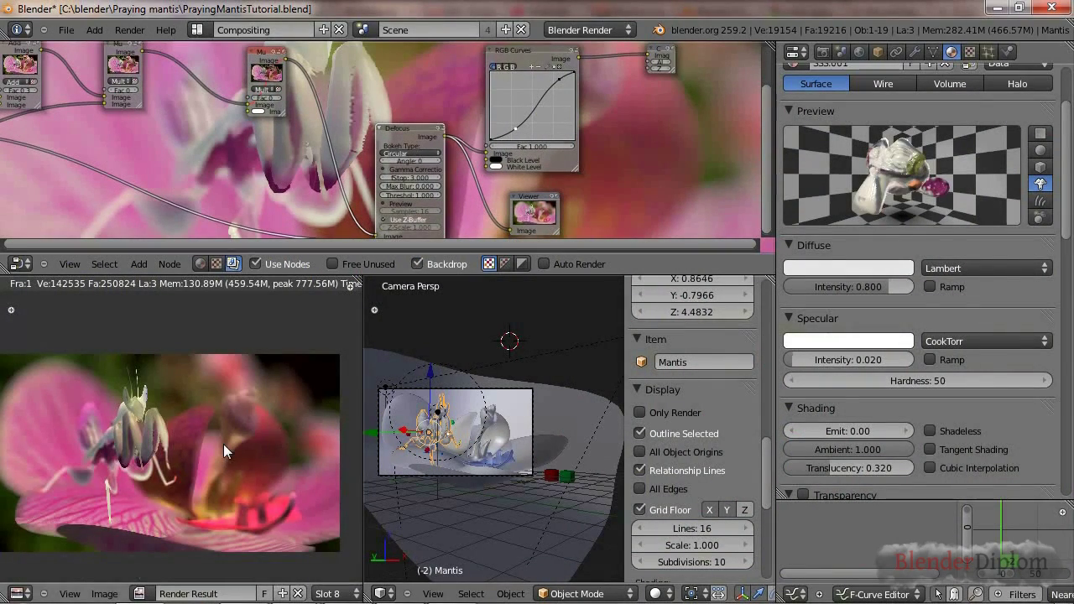
# Centre the mantis in the render result and maximize the node editor.
pyautogui.scroll(3, 223, 444)
pyautogui.moveTo(167, 434); pyautogui.dragTo(343, 434, button='middle')
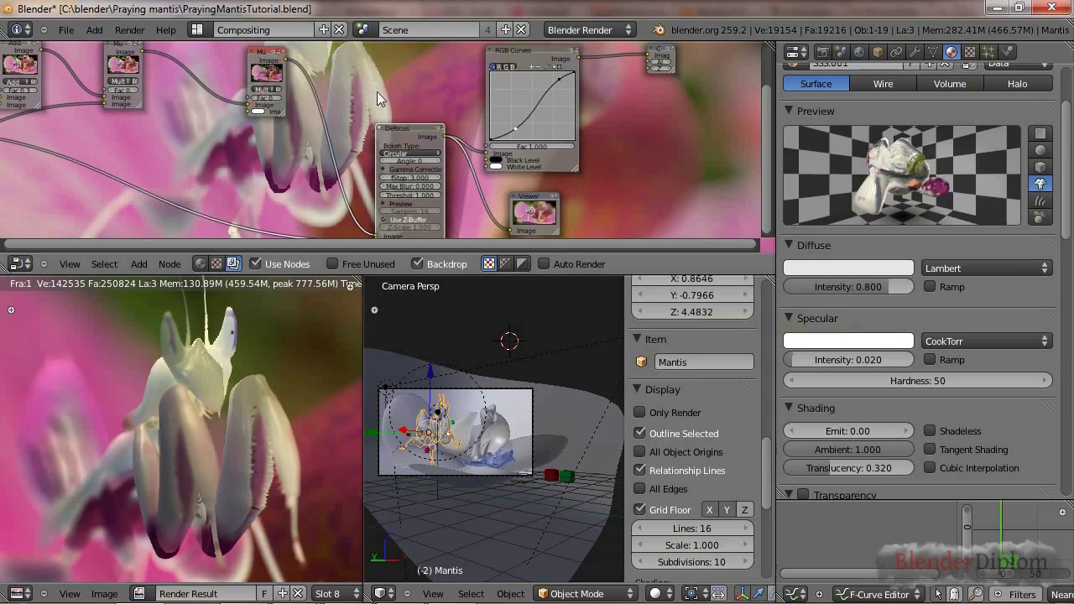
pyautogui.scroll(2, 377, 97)
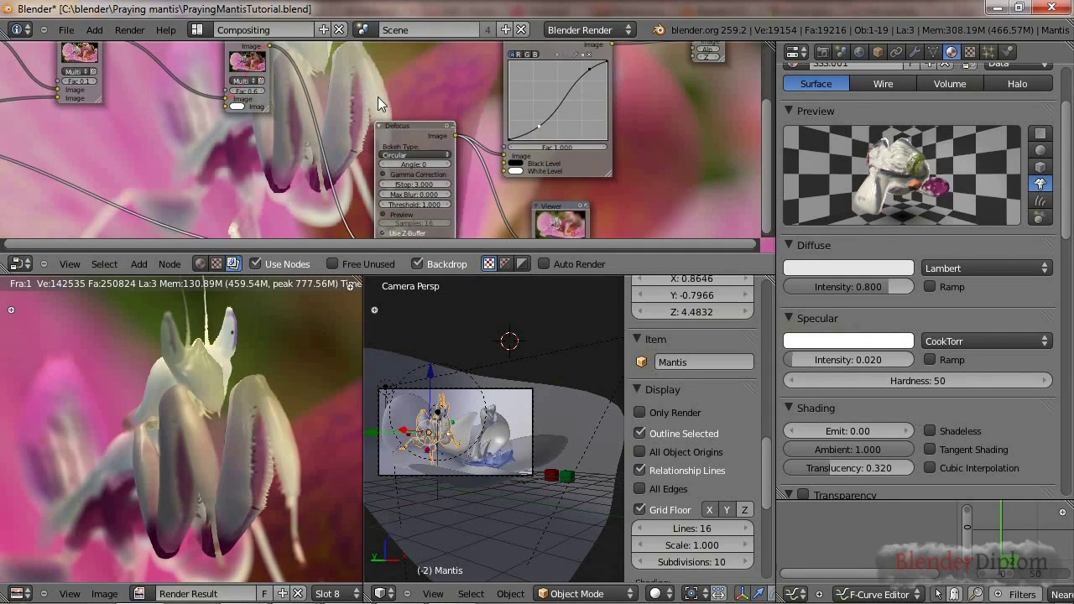
pyautogui.hotkey('ctrl', 'Up')
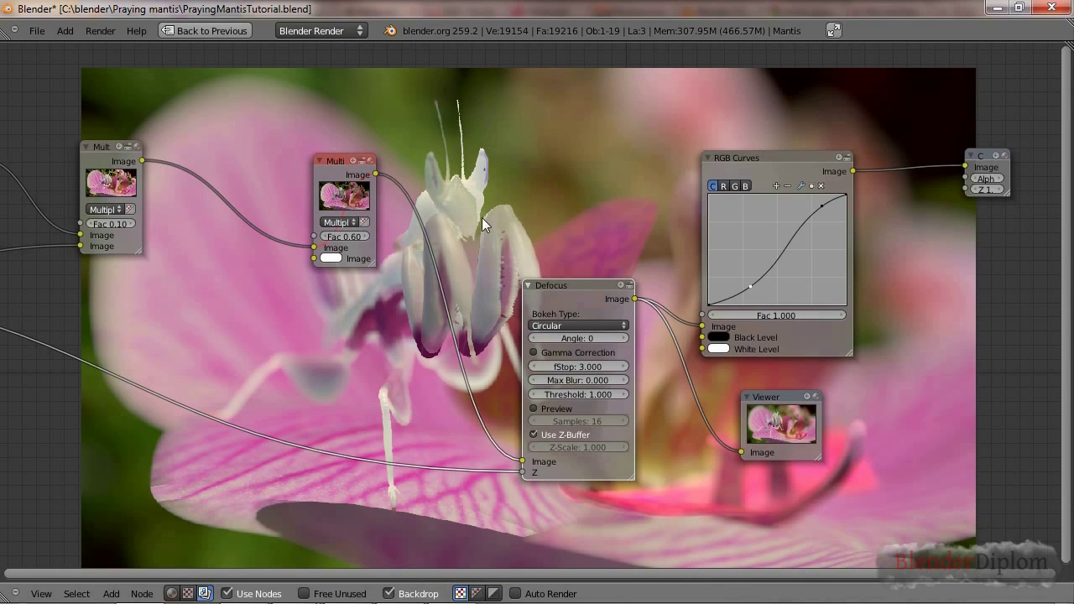
pyautogui.scroll(1, 469, 239)
pyautogui.scroll(-1, 466, 210)
# Set the Defocus Threshold to 0.1 and the fStop to 12.
pyautogui.click(588, 394)
pyautogui.write('0.1')
pyautogui.press('Return')
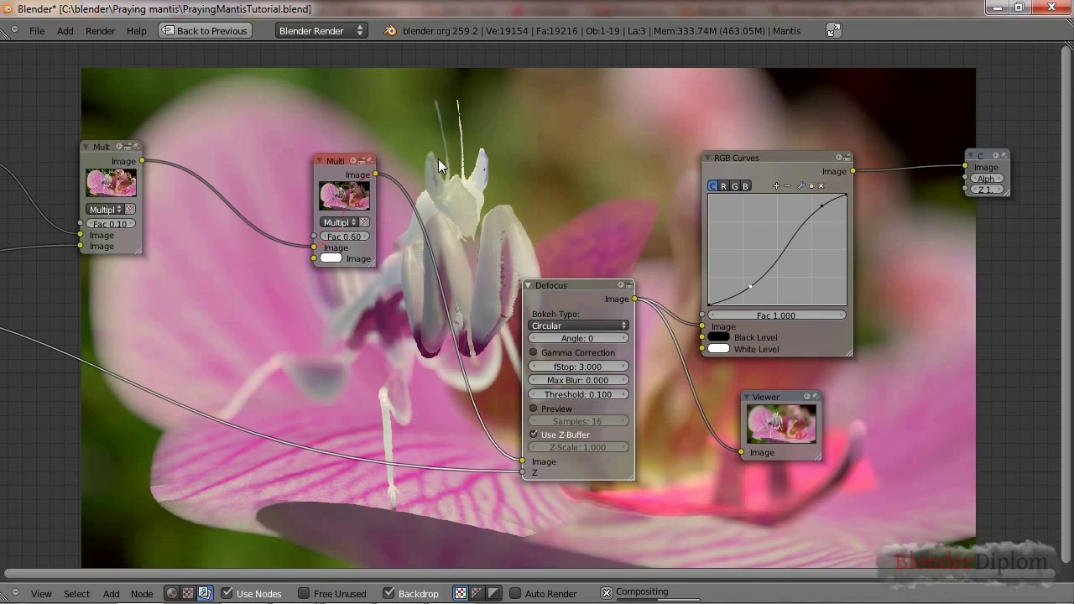
pyautogui.click(578, 366)
pyautogui.write('12')
pyautogui.press('Return')
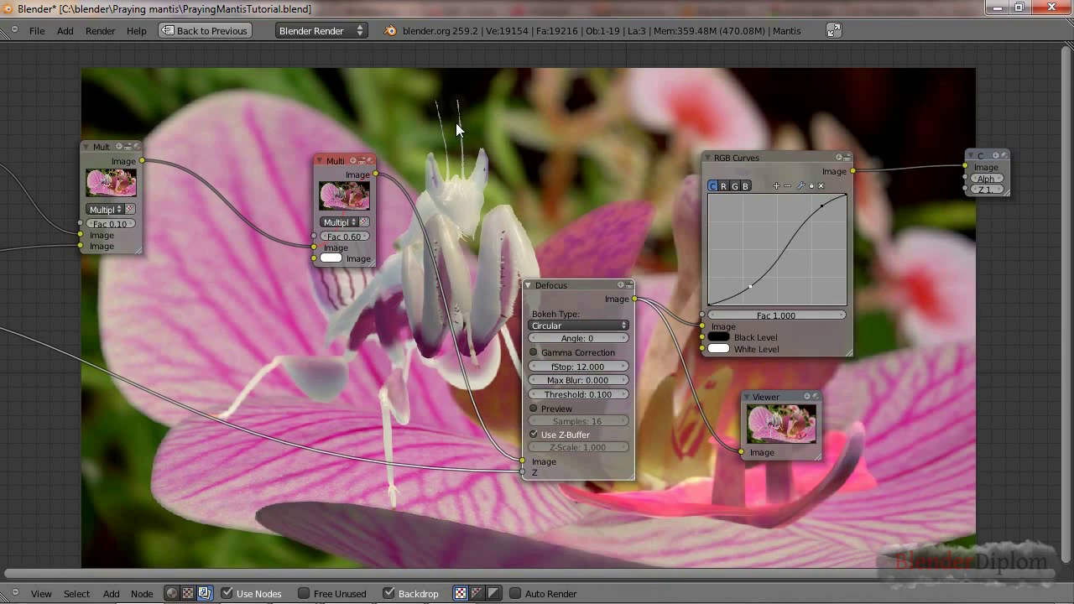
pyautogui.scroll(2, 455, 134)
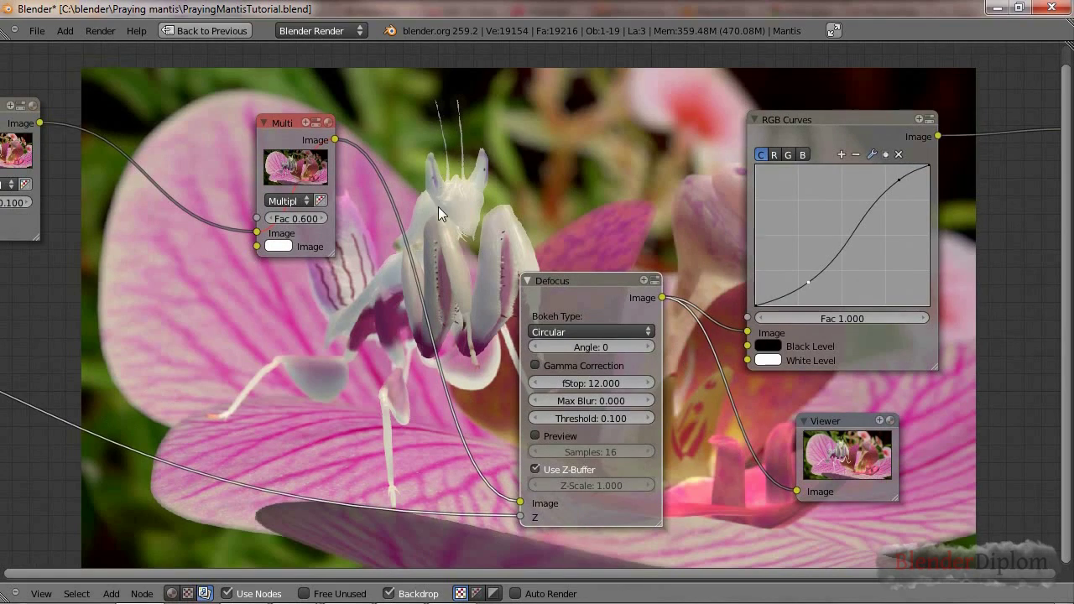
pyautogui.scroll(-1, 438, 271)
pyautogui.hotkey('ctrl', 'Up')
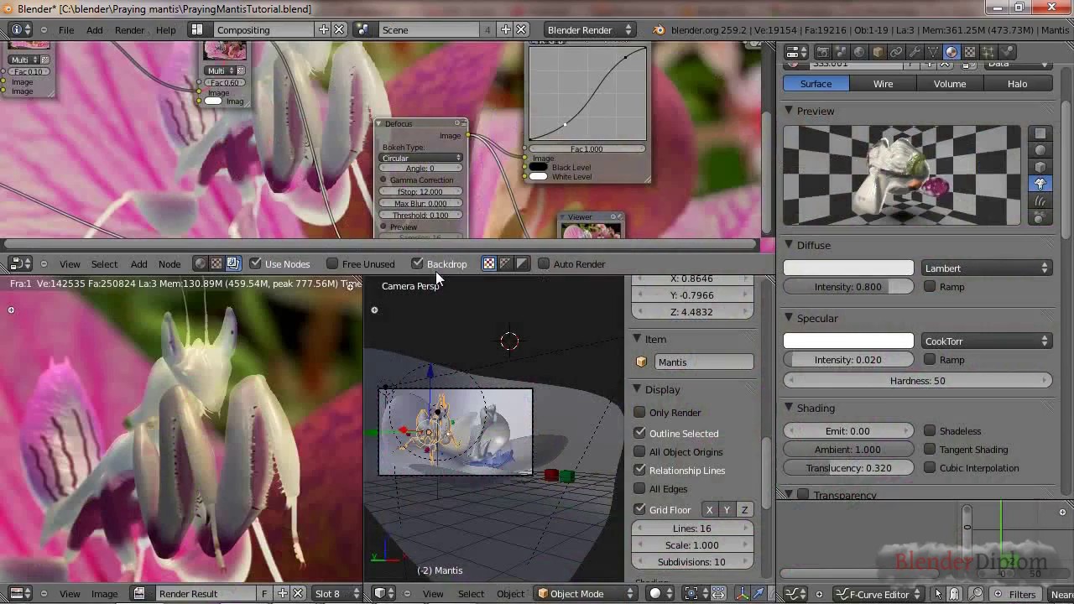
pyautogui.click(834, 53)
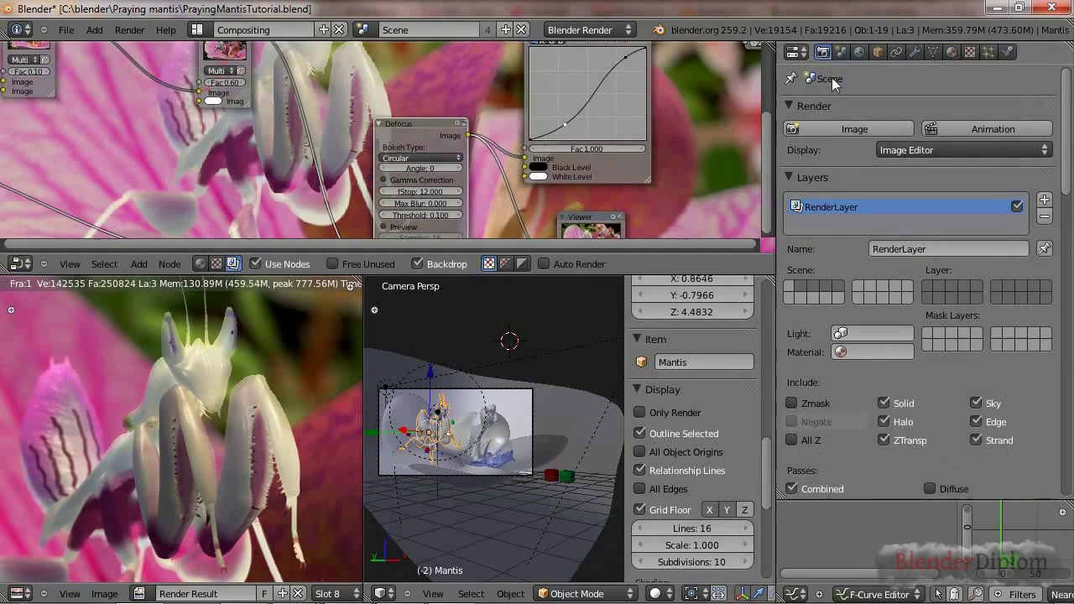
pyautogui.scroll(-8, 847, 444)
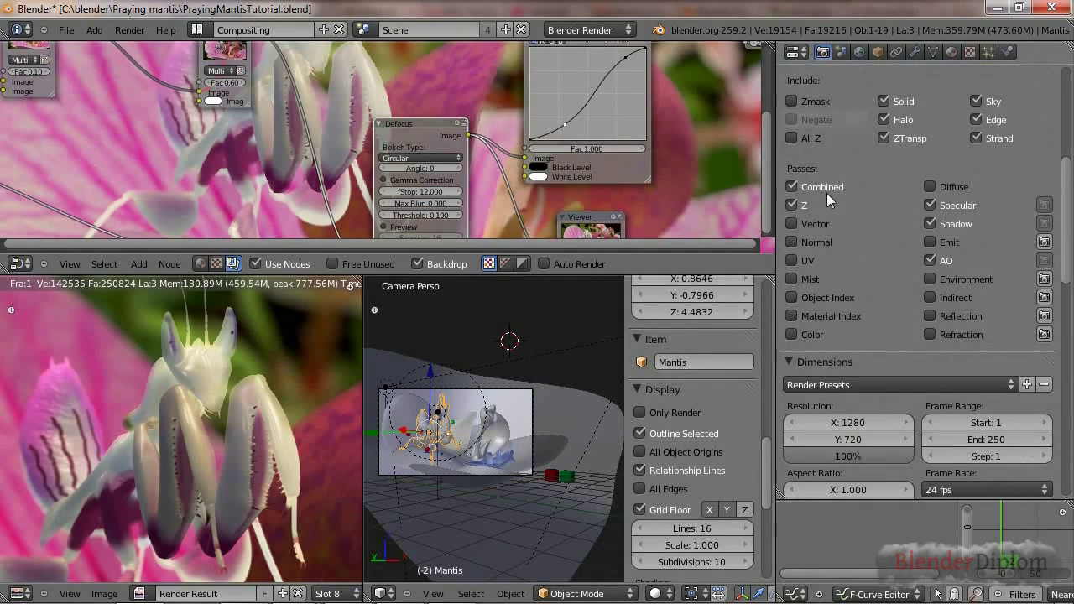
pyautogui.scroll(-11, 849, 346)
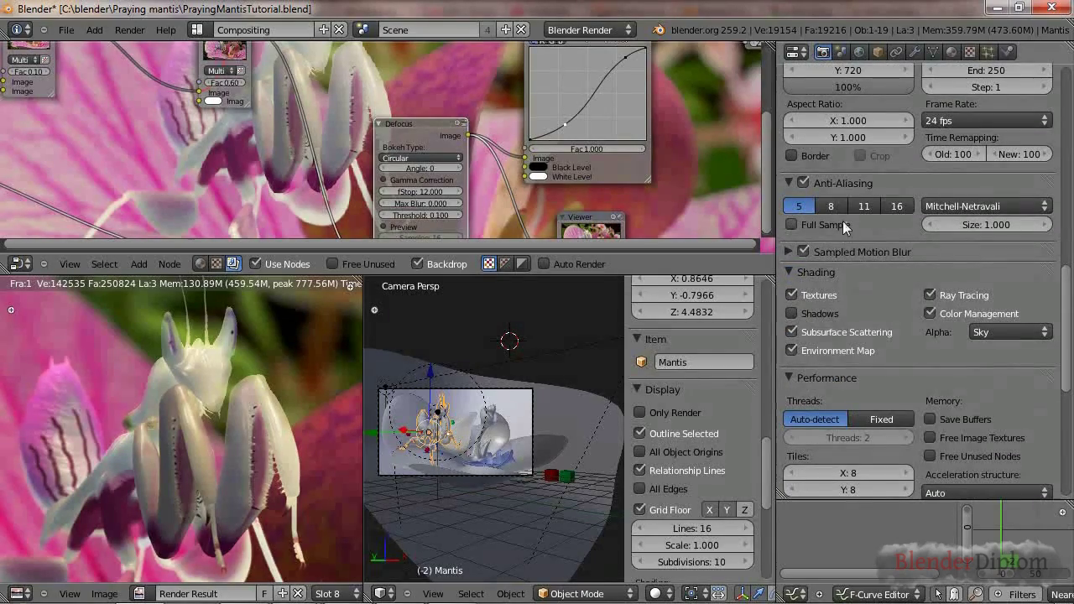
pyautogui.click(793, 224)
pyautogui.click(895, 206)
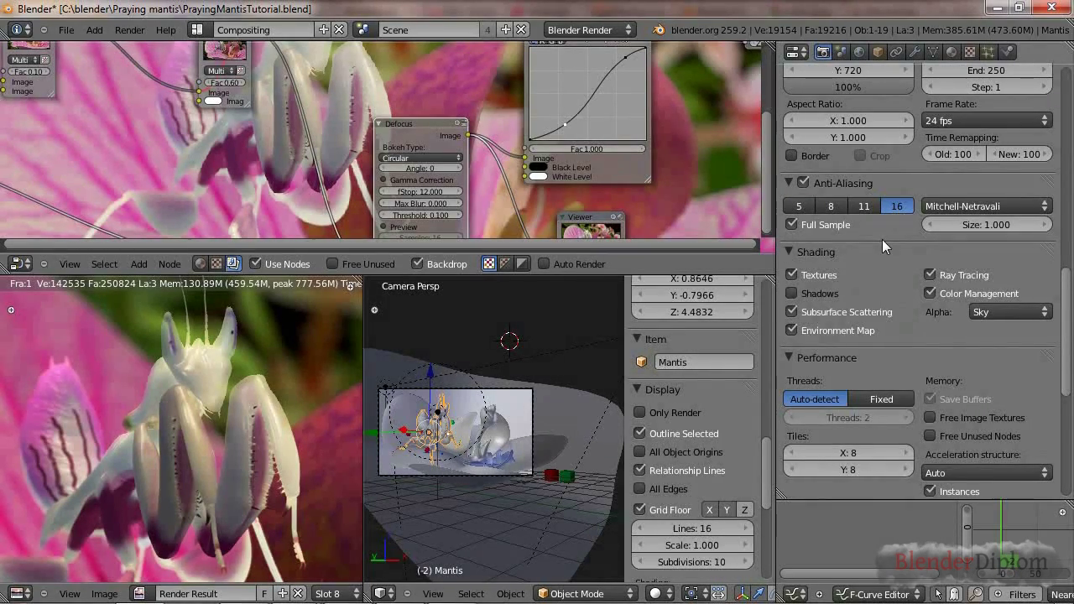
pyautogui.click(798, 206)
pyautogui.click(791, 224)
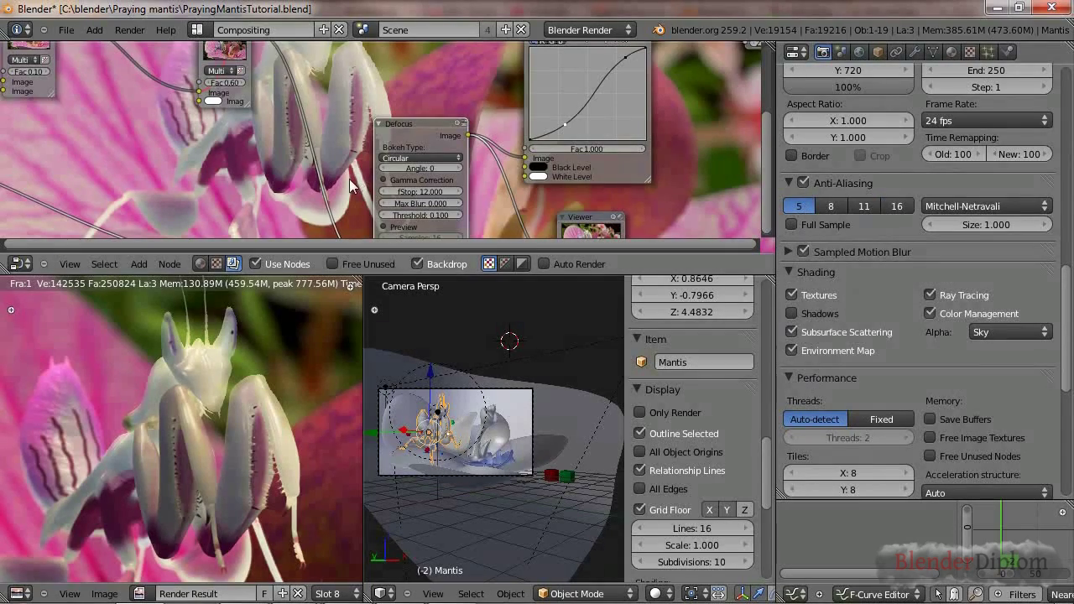
pyautogui.scroll(1, 350, 186)
pyautogui.scroll(1, 351, 187)
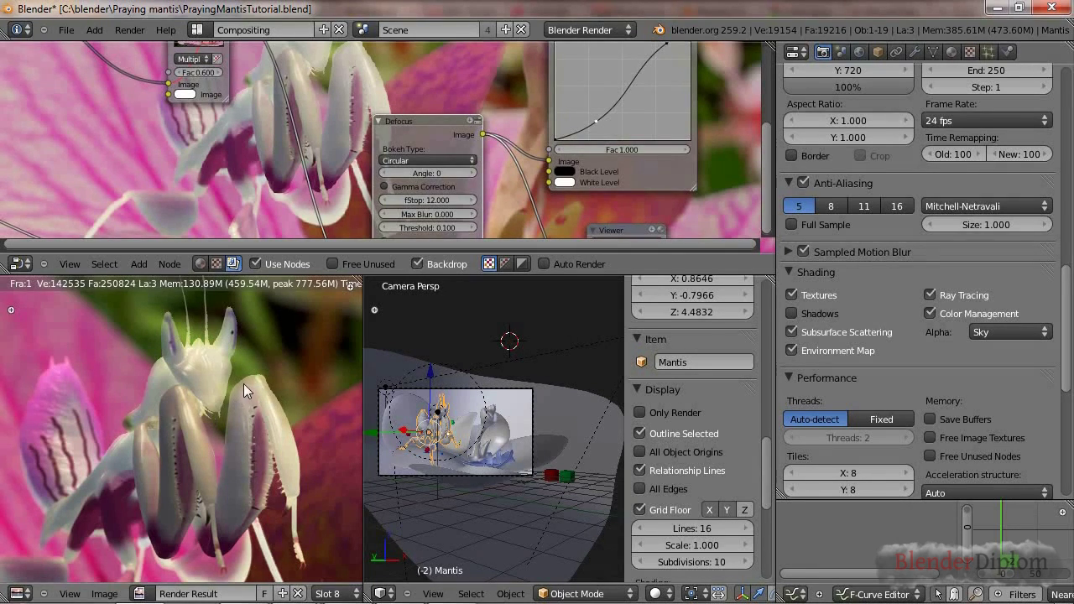
pyautogui.moveTo(210, 377); pyautogui.dragTo(218, 452, button='middle')
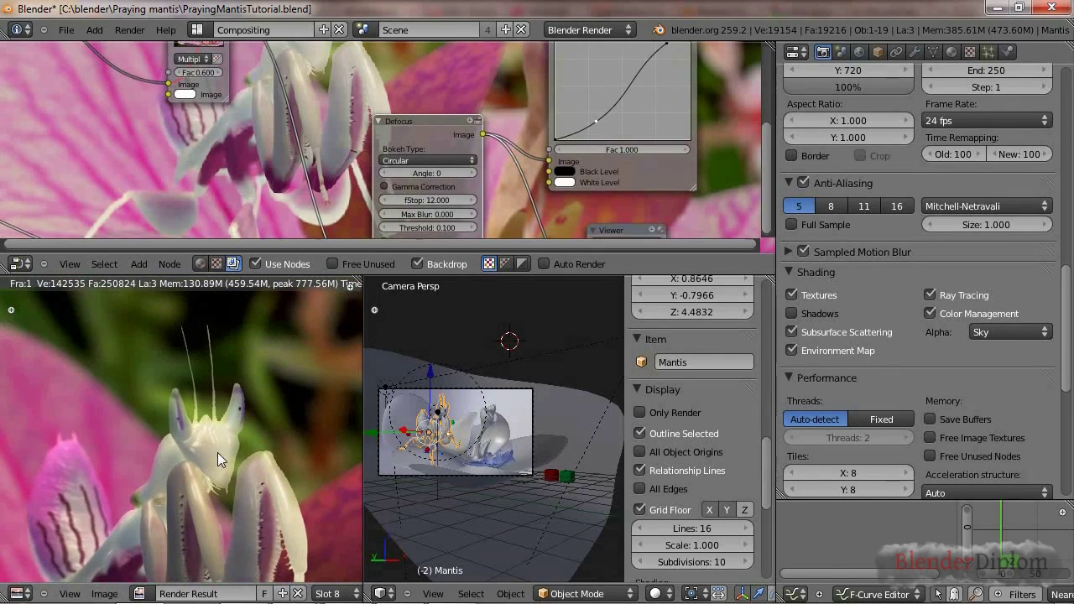
pyautogui.scroll(3, 218, 452)
pyautogui.scroll(-1, 217, 454)
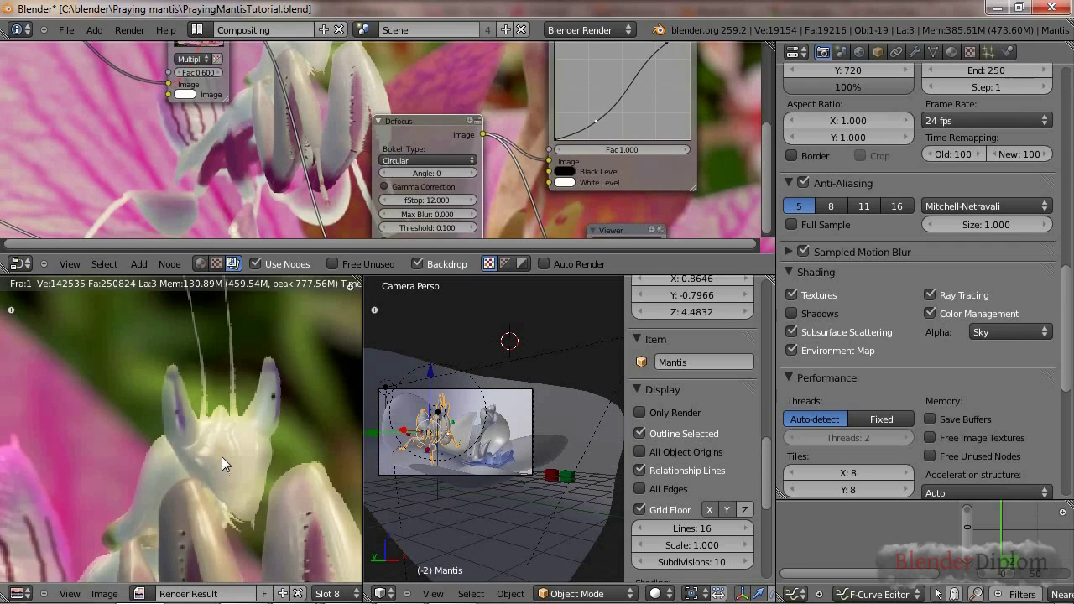
pyautogui.scroll(-3, 222, 462)
pyautogui.scroll(1, 221, 457)
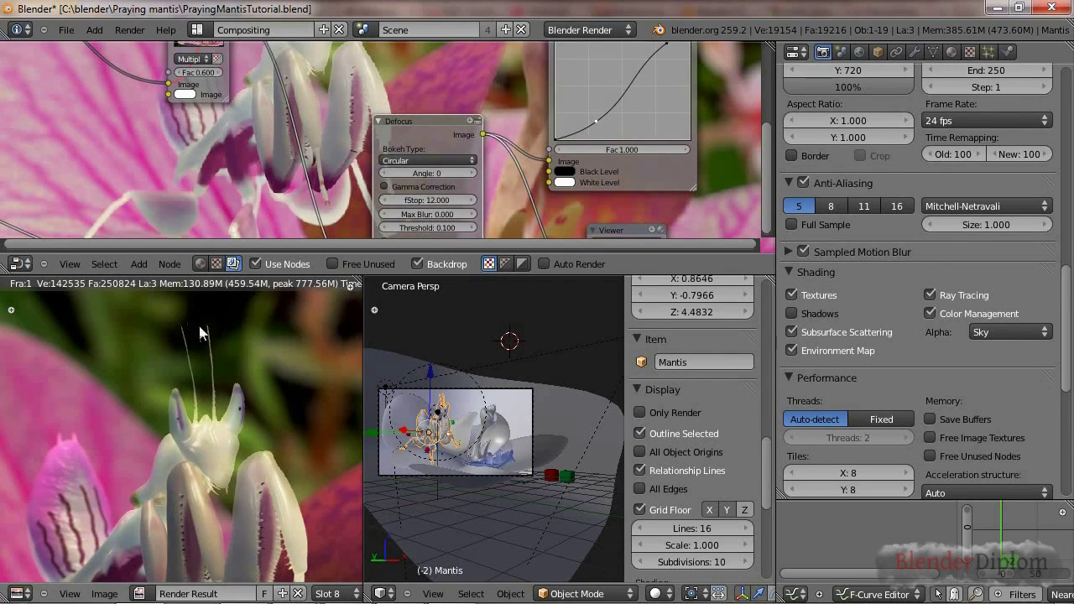
pyautogui.scroll(-3, 367, 161)
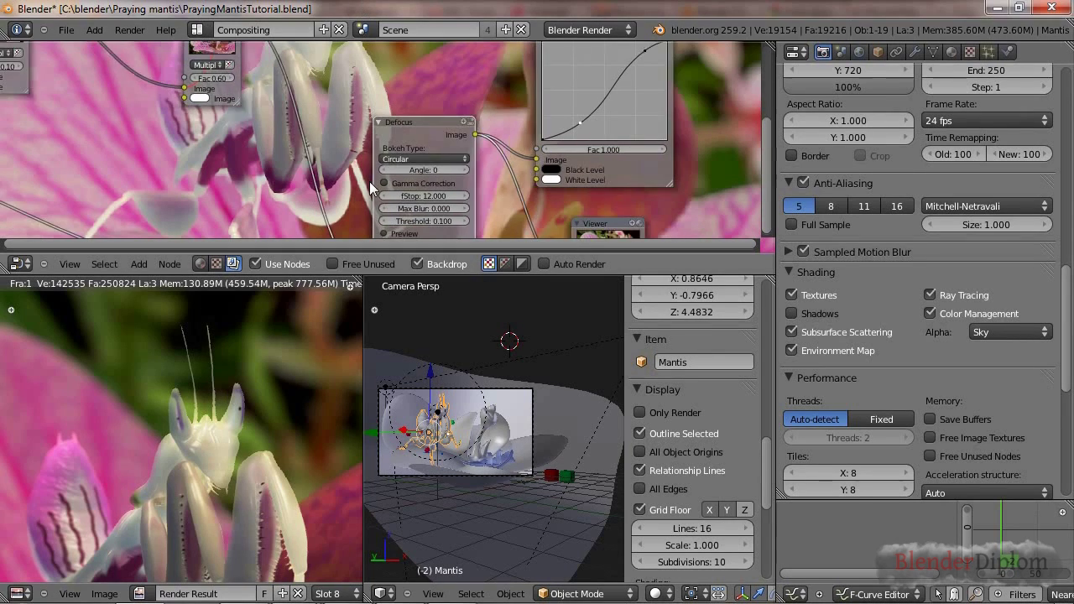
pyautogui.hotkey('ctrl', 'Up')
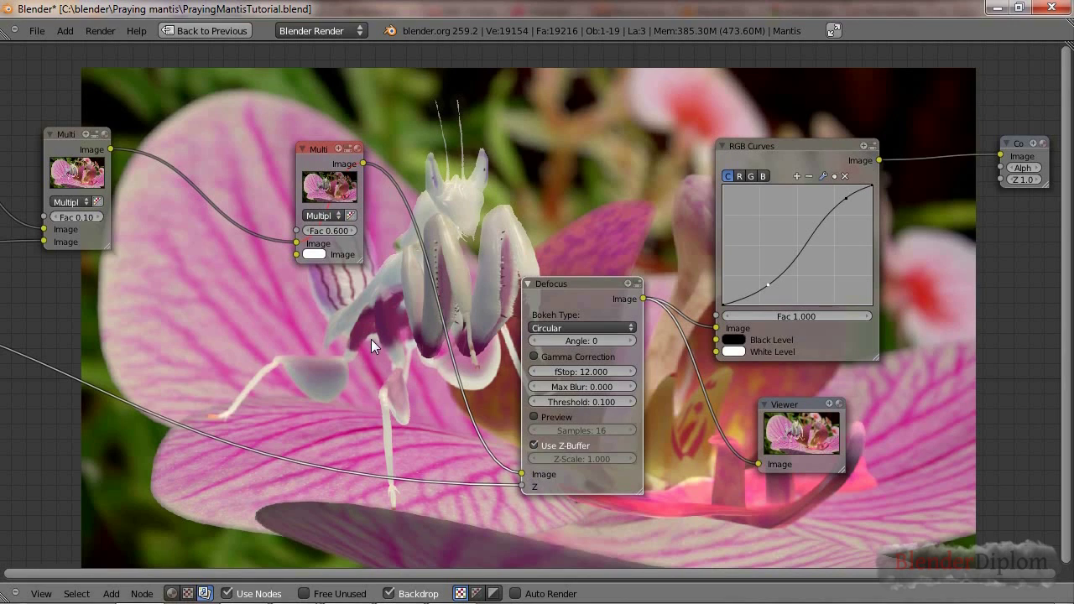
# Move the Viewer node right and connect the RGB Curves output to its input.
pyautogui.click(793, 144)
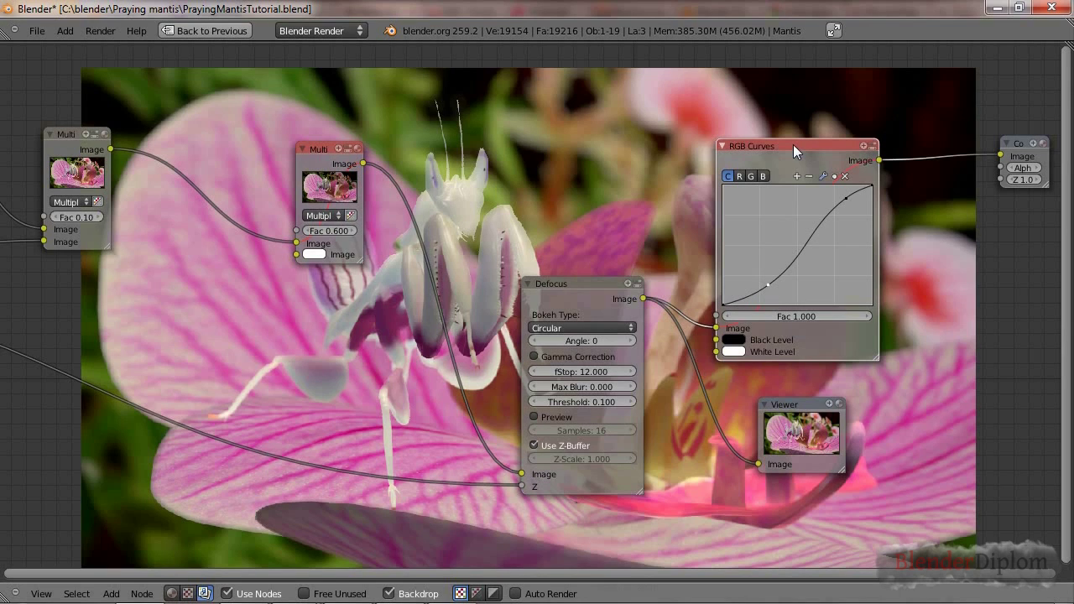
pyautogui.moveTo(793, 144); pyautogui.dragTo(408, 59, button='middle')
pyautogui.moveTo(454, 323); pyautogui.dragTo(803, 352)
pyautogui.moveTo(494, 75); pyautogui.dragTo(717, 407)
pyautogui.moveTo(507, 322); pyautogui.dragTo(648, 402, button='middle')
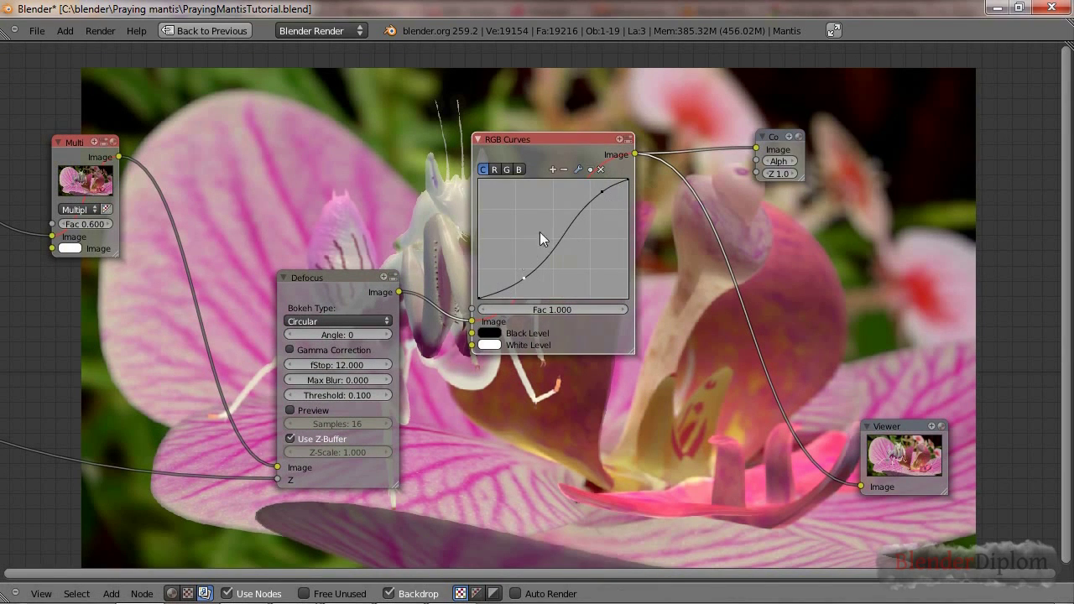
# Add a curve point to RGB Curves and pull the lower point left to soften contrast.
pyautogui.moveTo(543, 146); pyautogui.dragTo(642, 153)
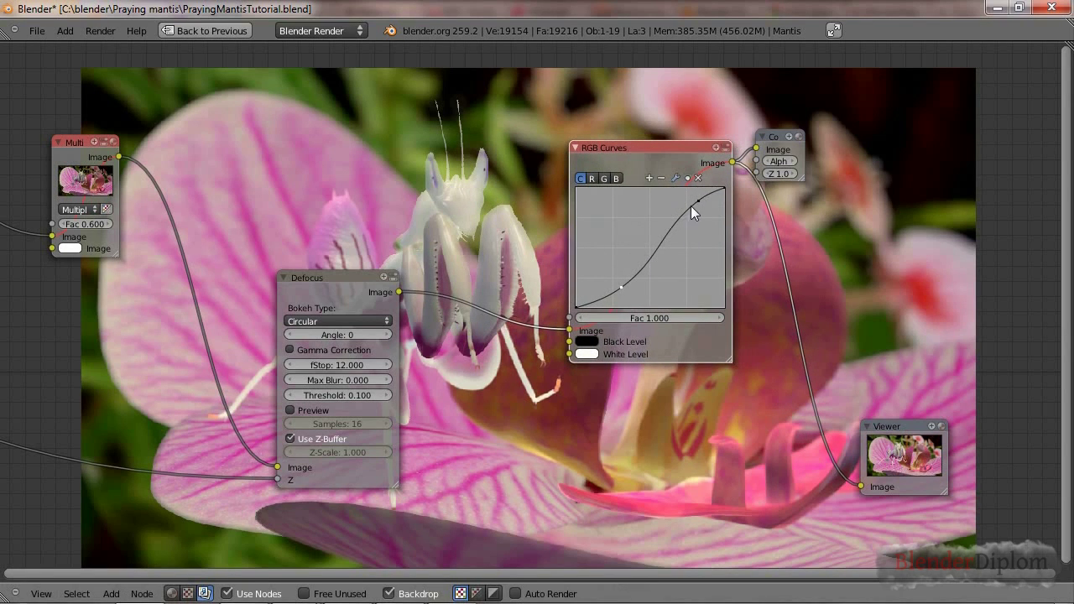
pyautogui.click(624, 281)
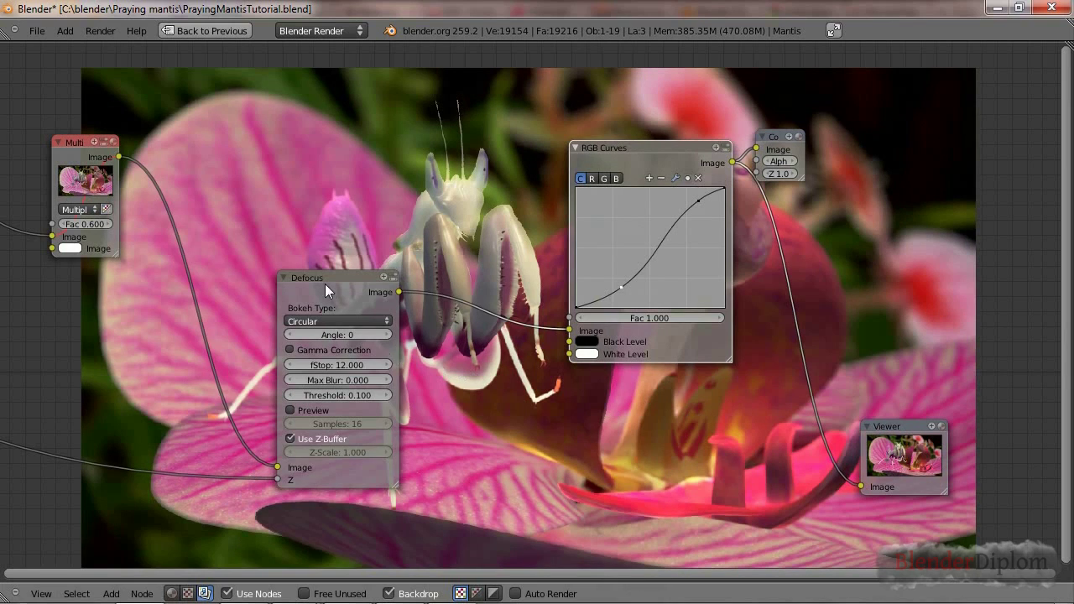
pyautogui.moveTo(321, 289); pyautogui.dragTo(264, 383)
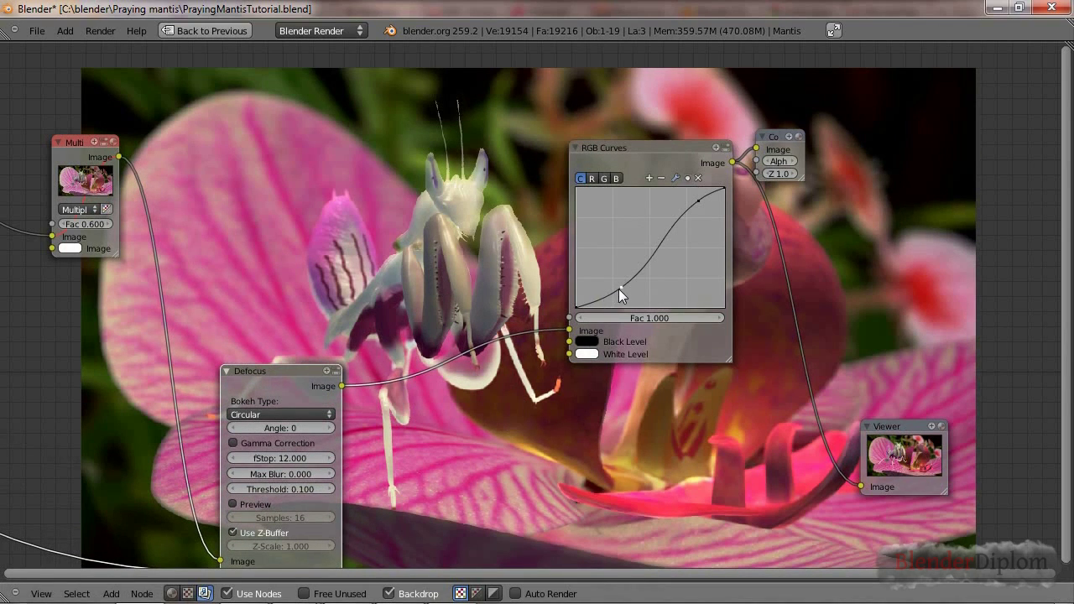
pyautogui.moveTo(618, 289); pyautogui.dragTo(607, 287)
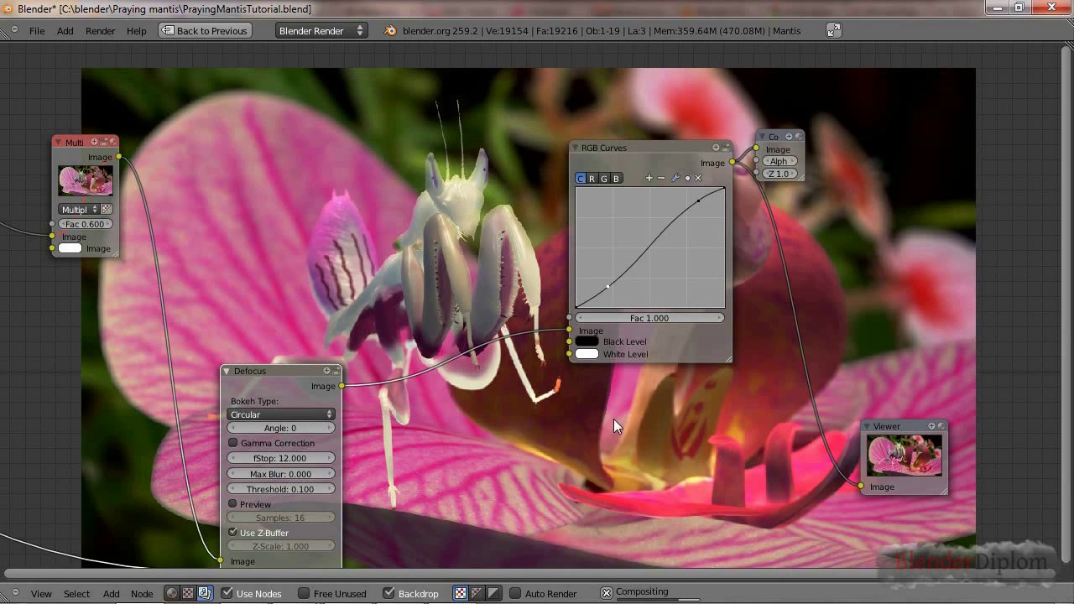
# Restore the split layout, cycle screen layouts back to Compositing, and make the node editor taller.
pyautogui.hotkey('ctrl', 'Up')
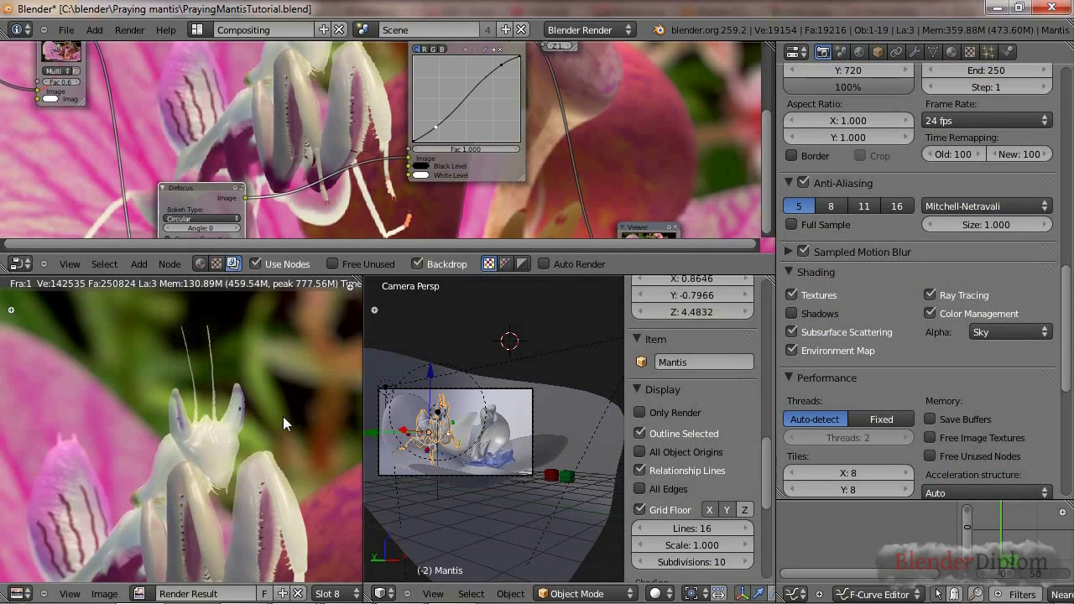
pyautogui.scroll(-4, 283, 417)
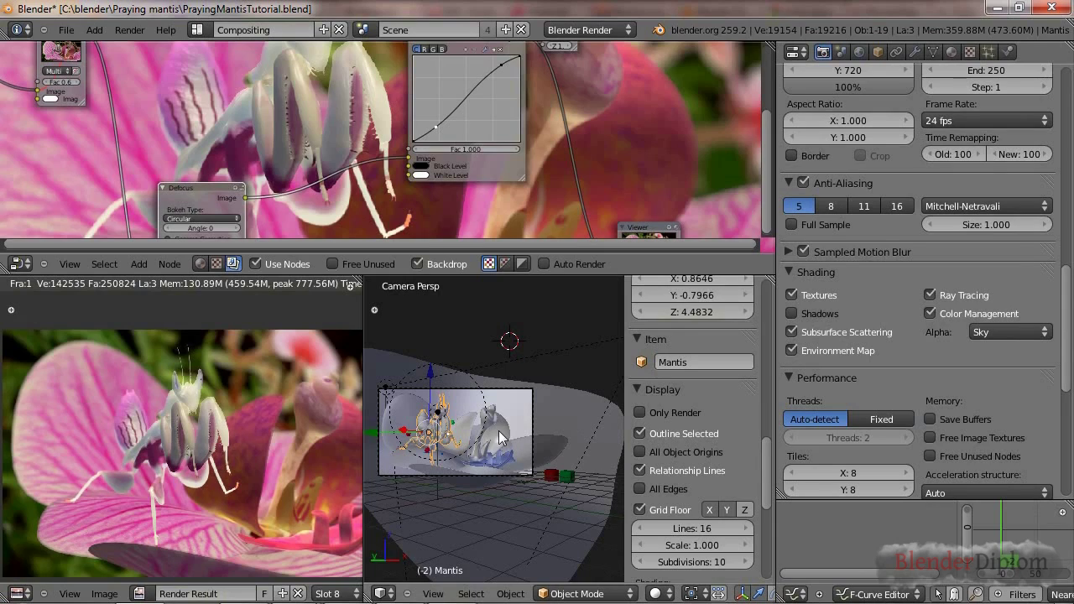
pyautogui.hotkey('ctrl', 'Right')
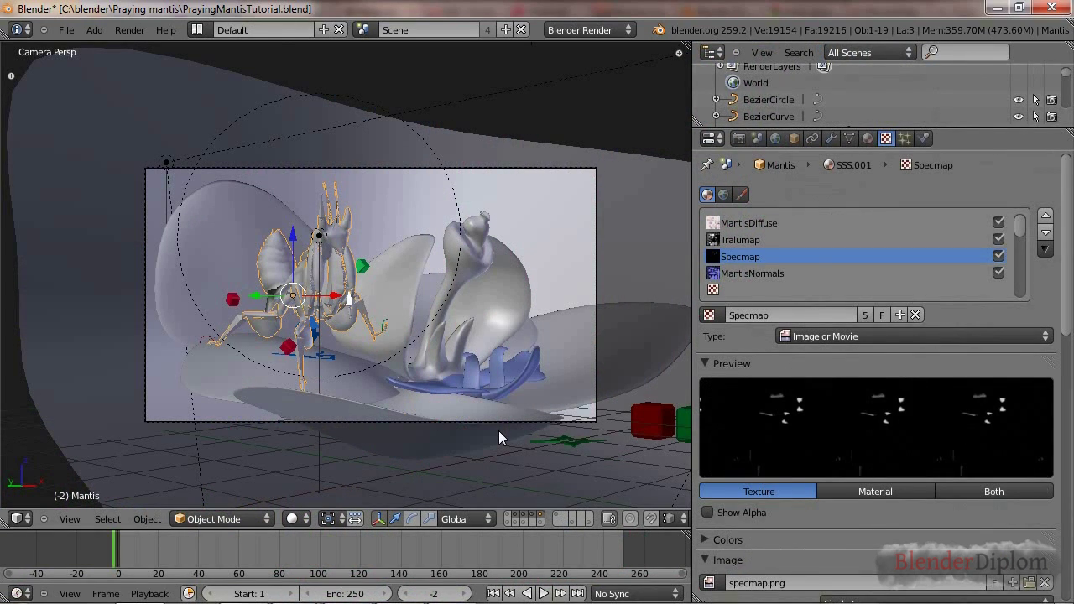
pyautogui.hotkey('ctrl', 'Right')
pyautogui.hotkey('ctrl', 'Right')
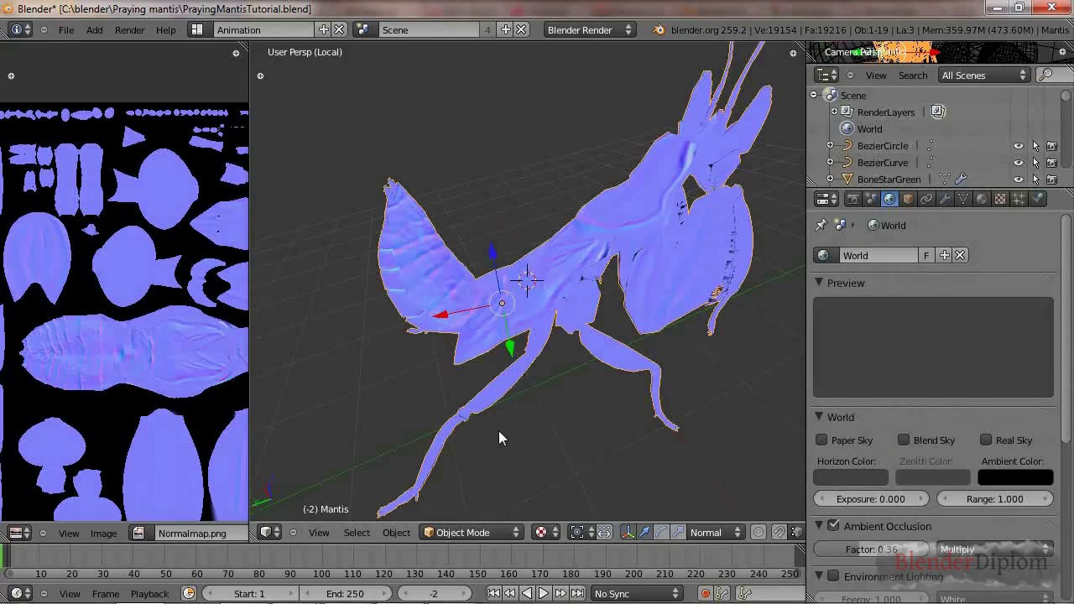
pyautogui.hotkey('ctrl', 'Right')
pyautogui.hotkey('ctrl', 'Right')
pyautogui.hotkey('ctrl', 'Right')
pyautogui.hotkey('ctrl', 'Right')
pyautogui.hotkey('ctrl', 'Right')
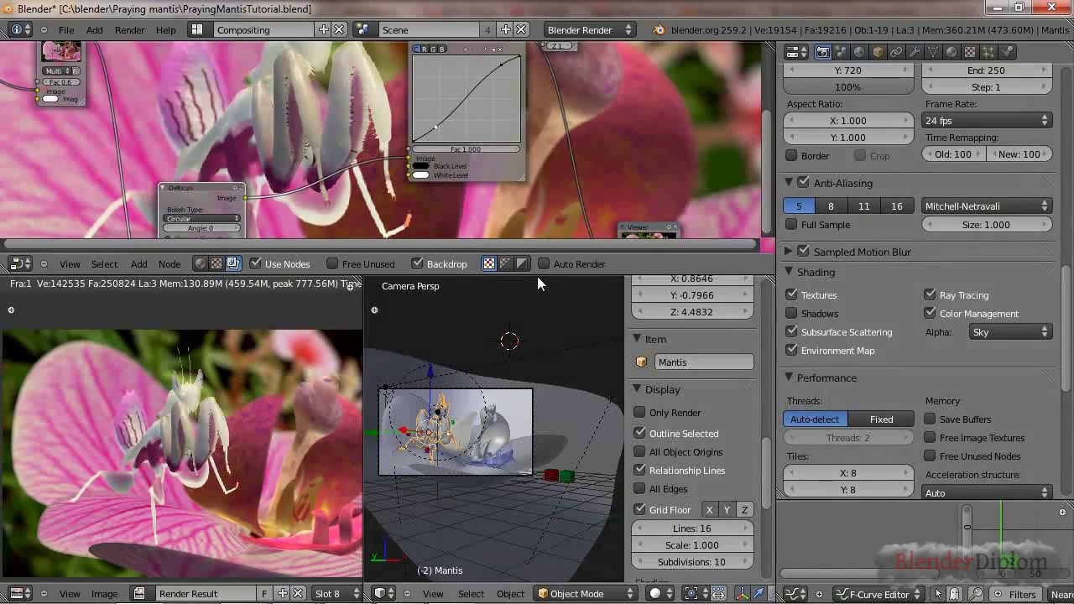
pyautogui.moveTo(537, 275); pyautogui.dragTo(528, 360)
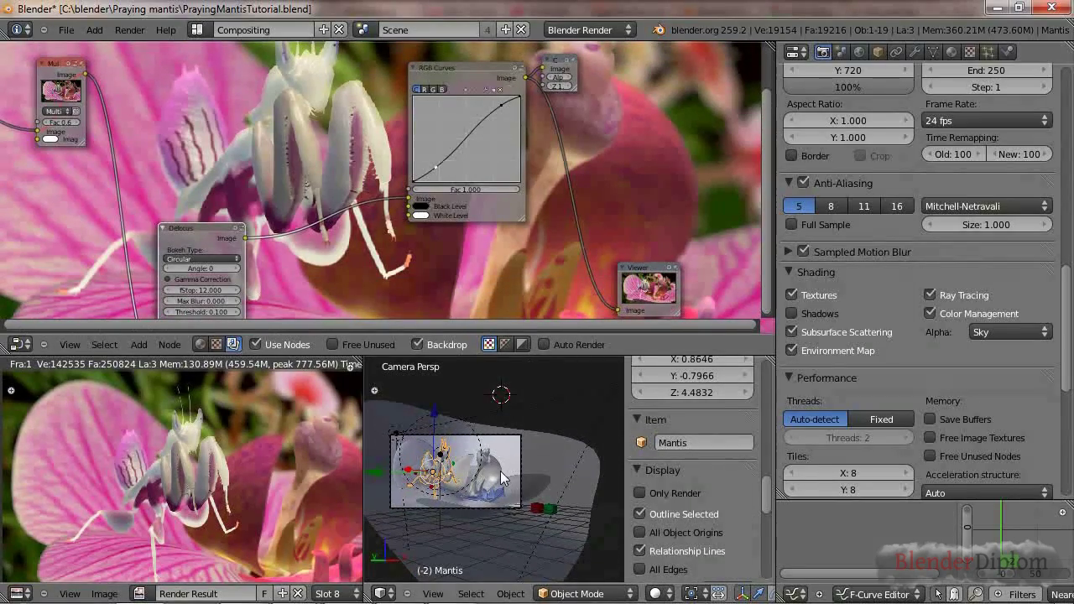
# Add a mantis material slot with a single-user copy of SSS.001 renamed 'Nodes'.
pyautogui.scroll(15, 994, 213)
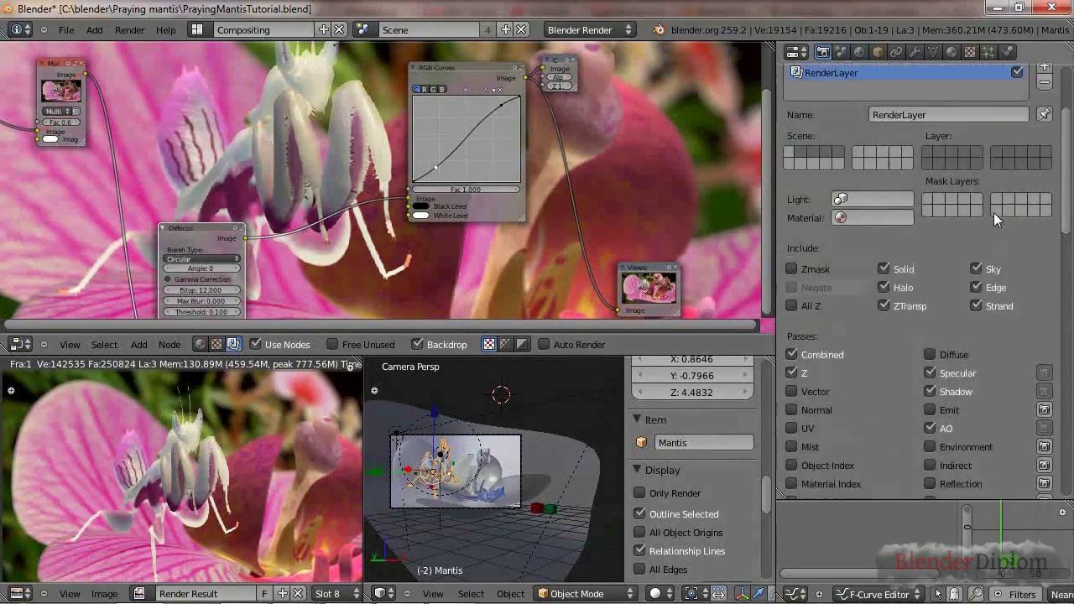
pyautogui.click(956, 52)
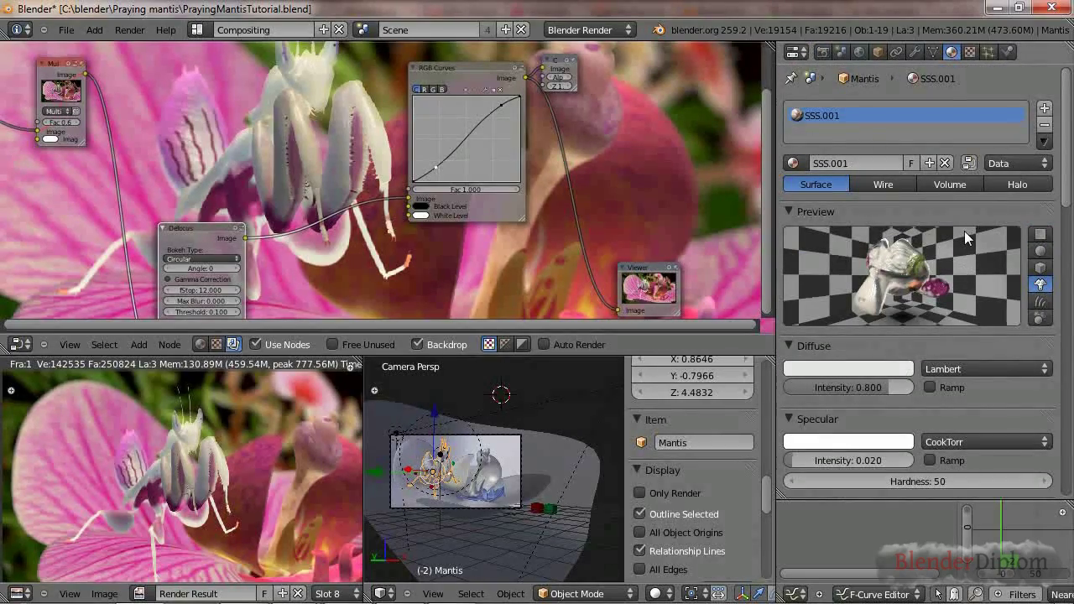
pyautogui.click(1045, 110)
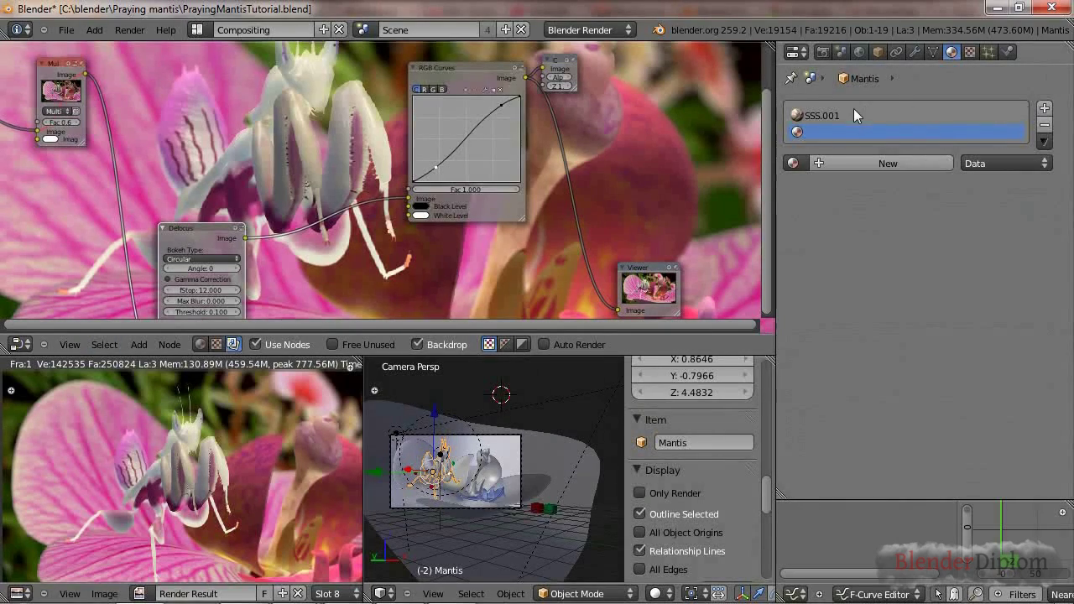
pyautogui.click(795, 162)
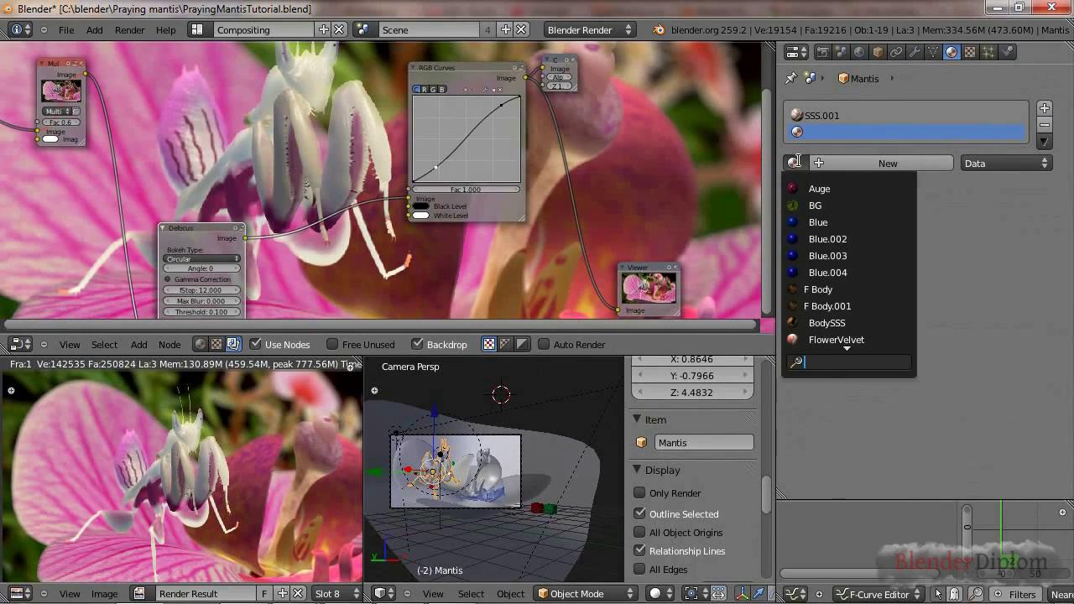
pyautogui.write('sss')
pyautogui.click(840, 255)
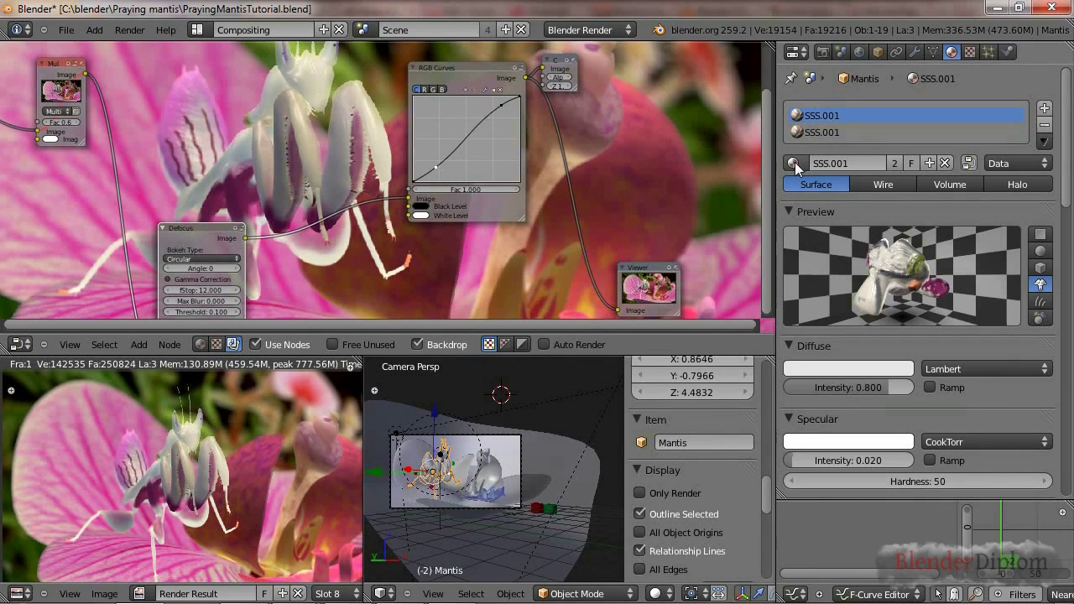
pyautogui.click(895, 163)
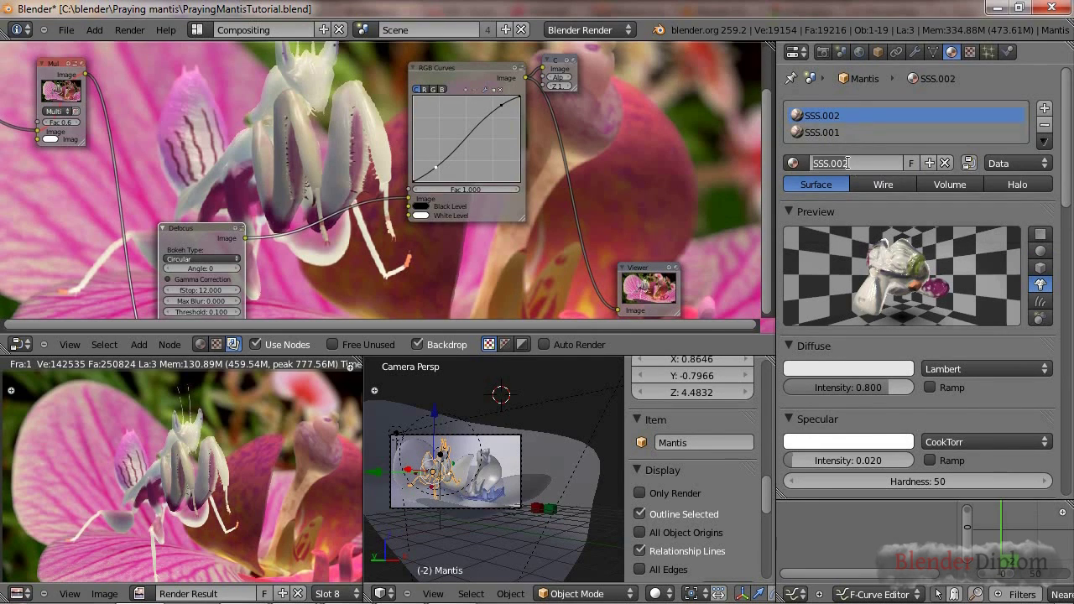
pyautogui.write('Nodes')
pyautogui.press('Return')
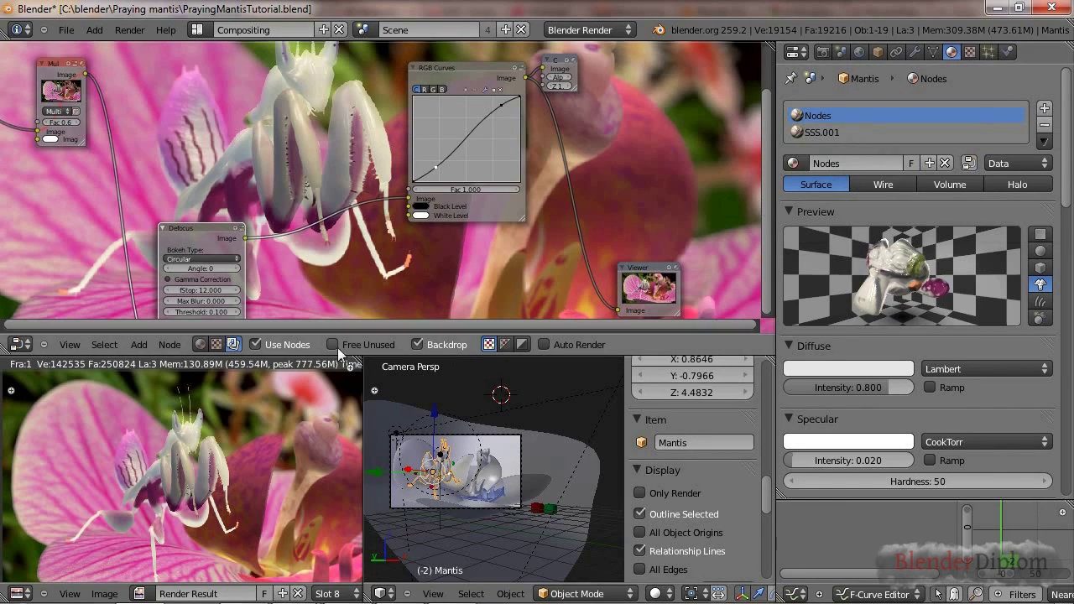
# Show Material nodes in the Node Editor, unlink the Nodes material, then reassign it.
pyautogui.click(202, 343)
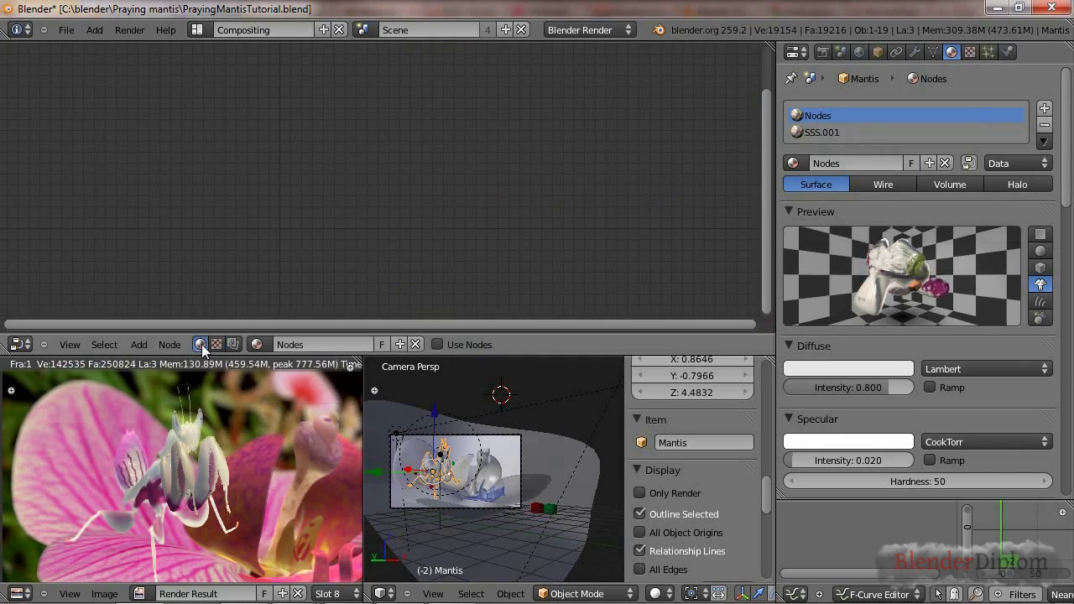
pyautogui.click(415, 344)
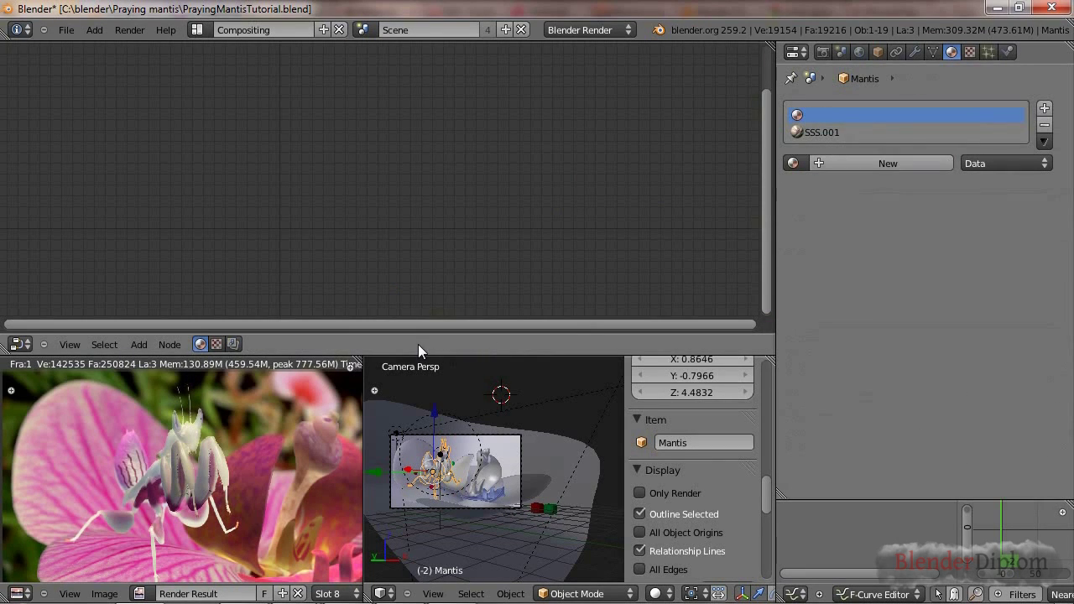
pyautogui.click(793, 163)
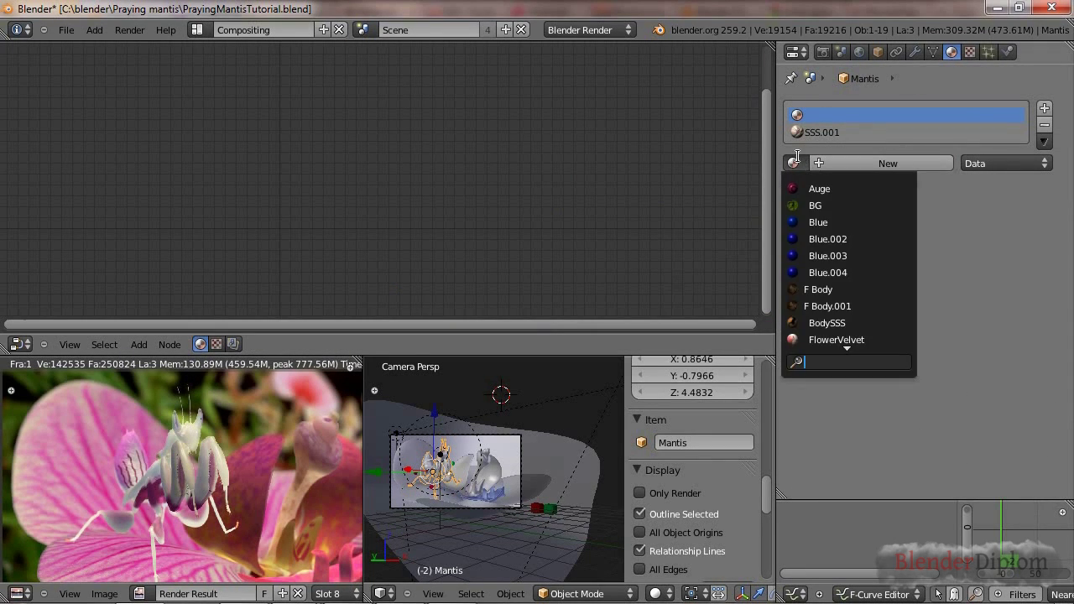
pyautogui.write('node')
pyautogui.click(825, 190)
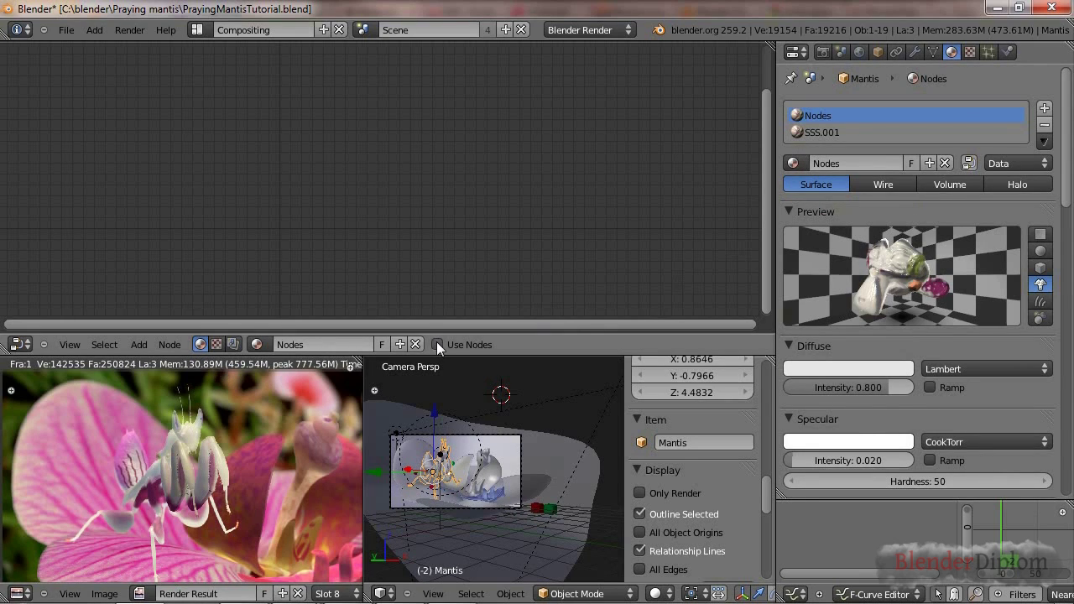
# Enable Use Nodes for the Nodes material and spread out the Material and Output nodes.
pyautogui.click(438, 344)
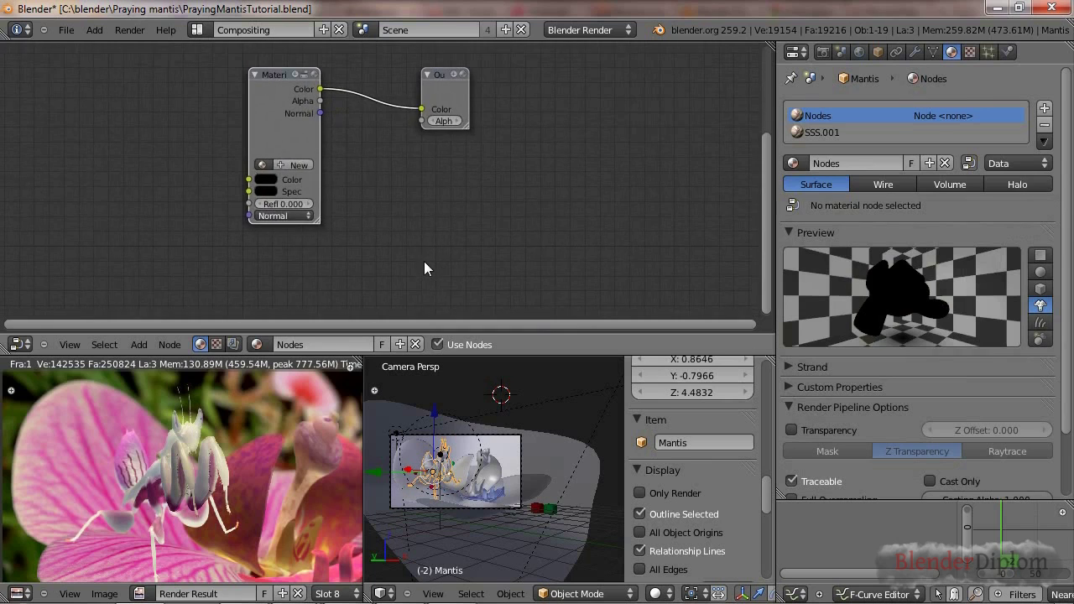
pyautogui.moveTo(429, 255); pyautogui.dragTo(381, 293, button='middle')
pyautogui.scroll(1, 381, 293)
pyautogui.moveTo(213, 103); pyautogui.dragTo(122, 97)
pyautogui.moveTo(420, 106); pyautogui.dragTo(579, 76)
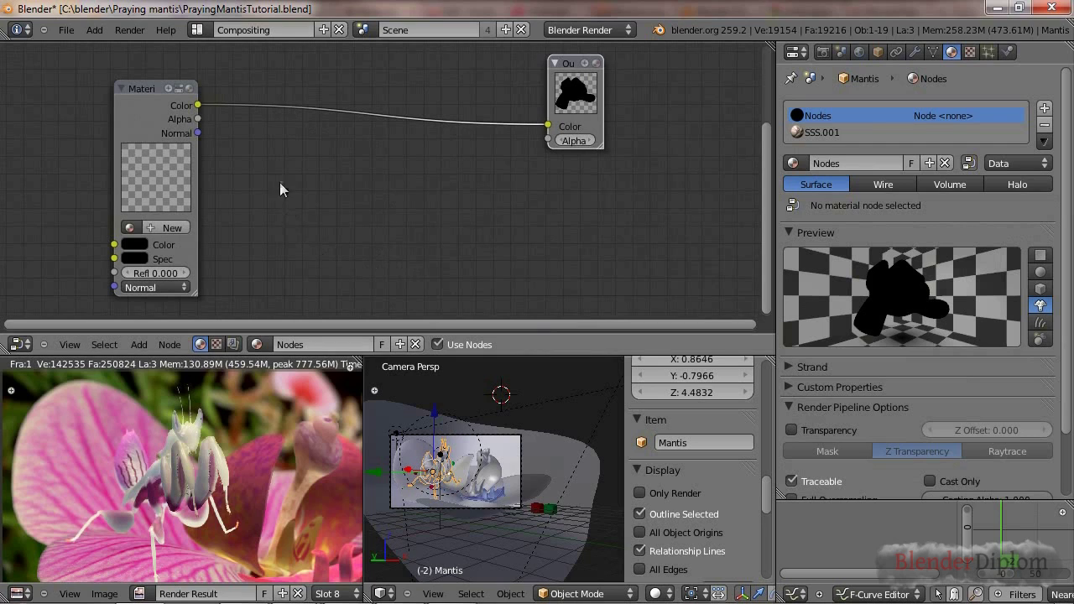
# Assign the SSS material to the Material node and move it up and left.
pyautogui.click(131, 228)
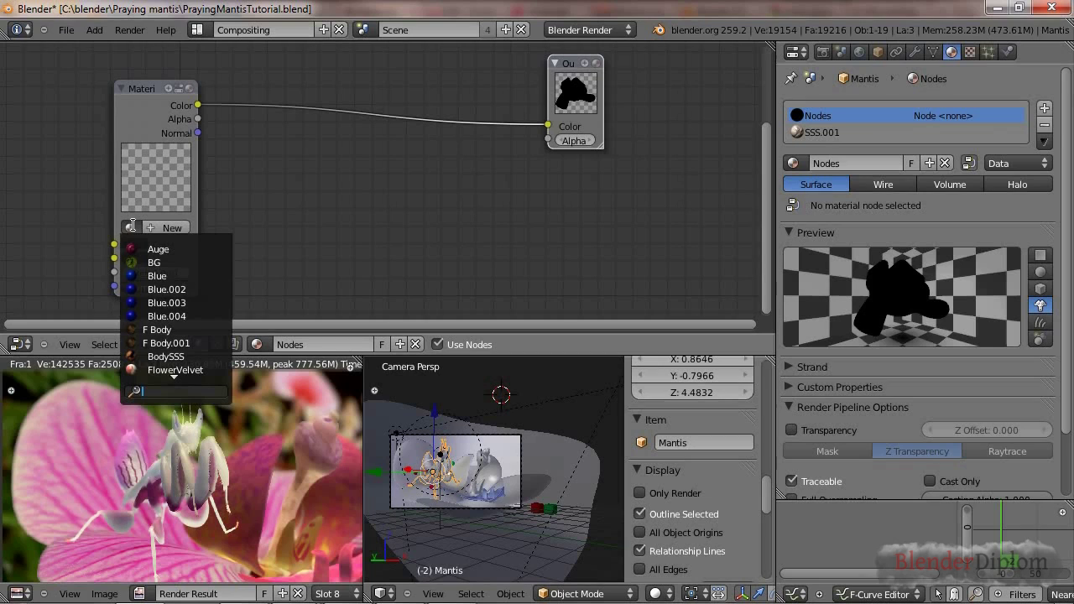
pyautogui.write('sss')
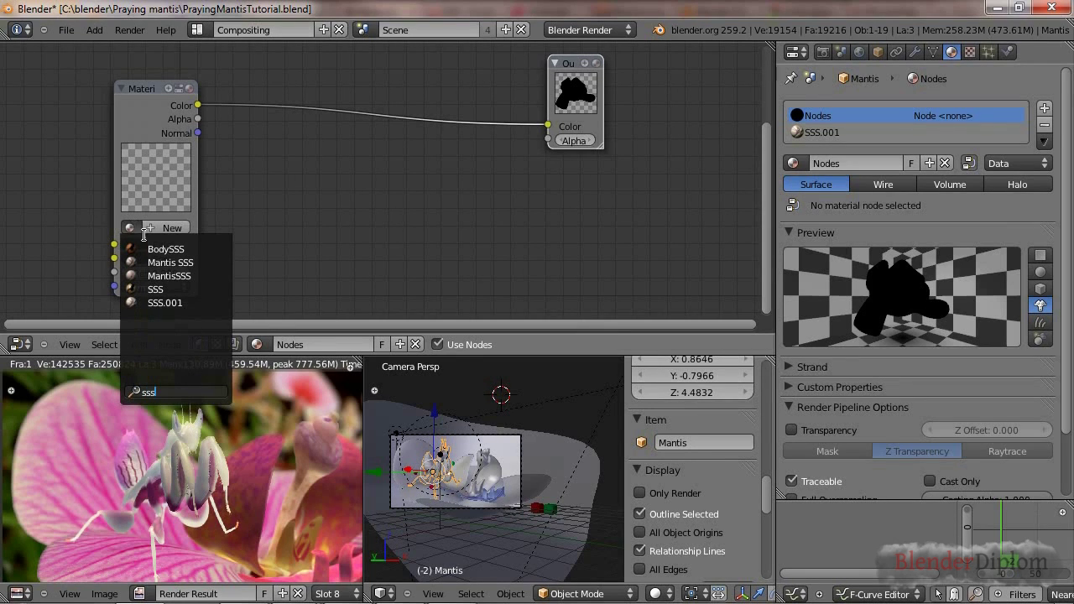
pyautogui.click(162, 290)
pyautogui.scroll(-2, 272, 245)
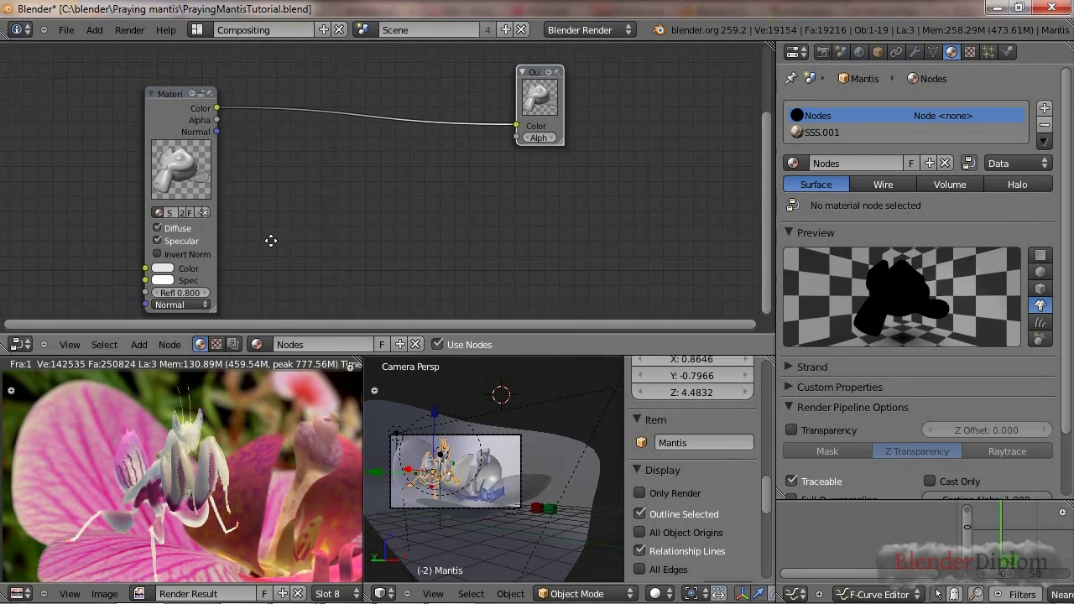
pyautogui.moveTo(168, 102); pyautogui.dragTo(119, 55)
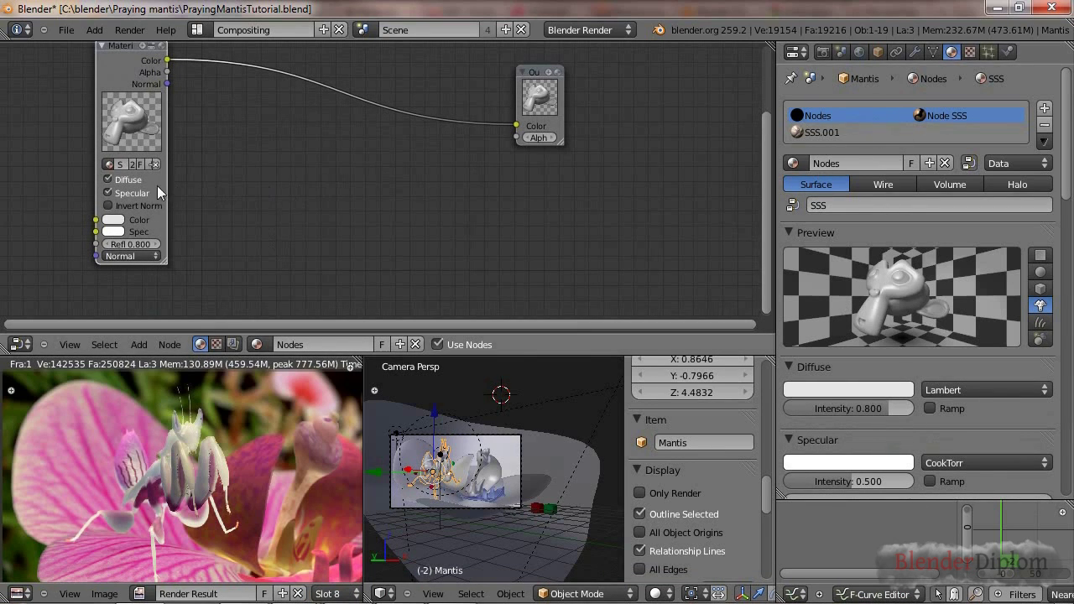
pyautogui.scroll(-3, 342, 246)
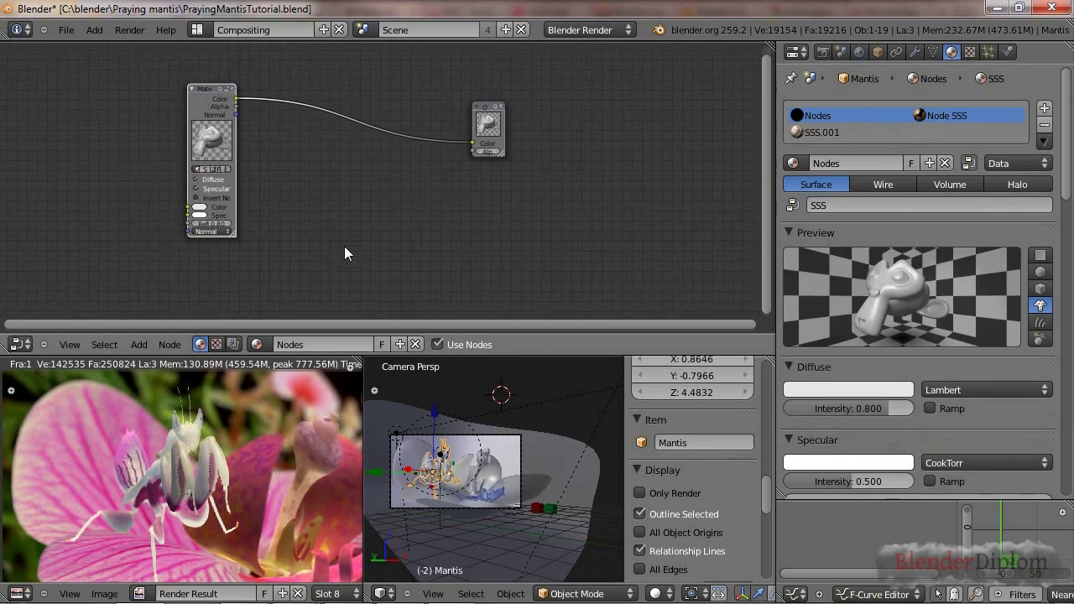
pyautogui.moveTo(201, 102); pyautogui.dragTo(193, 63)
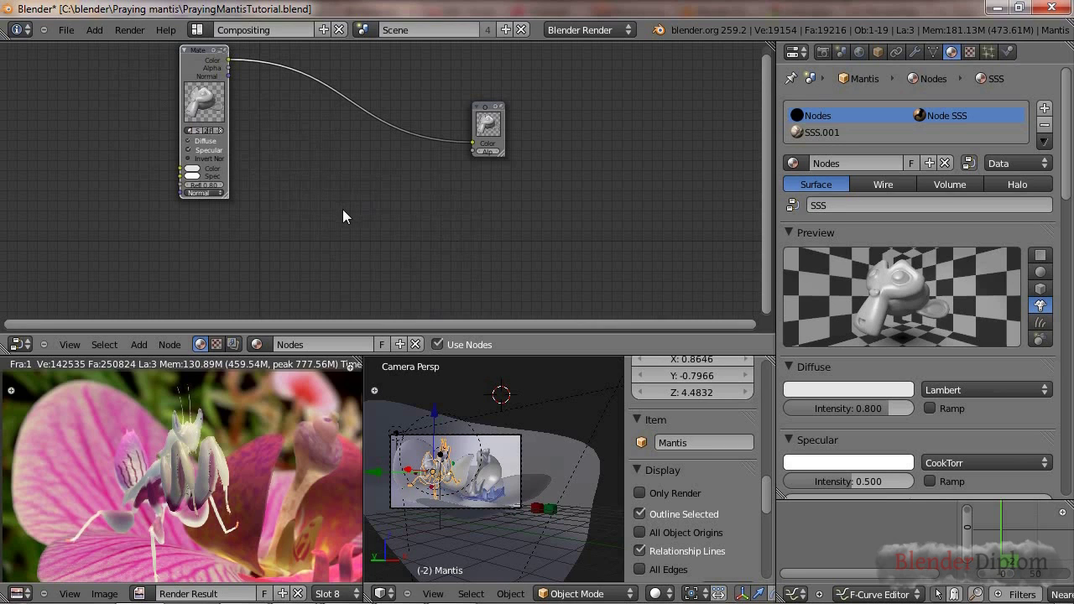
# Switch the Material node to SSS.001 and recentre the view on both nodes.
pyautogui.scroll(5, 290, 199)
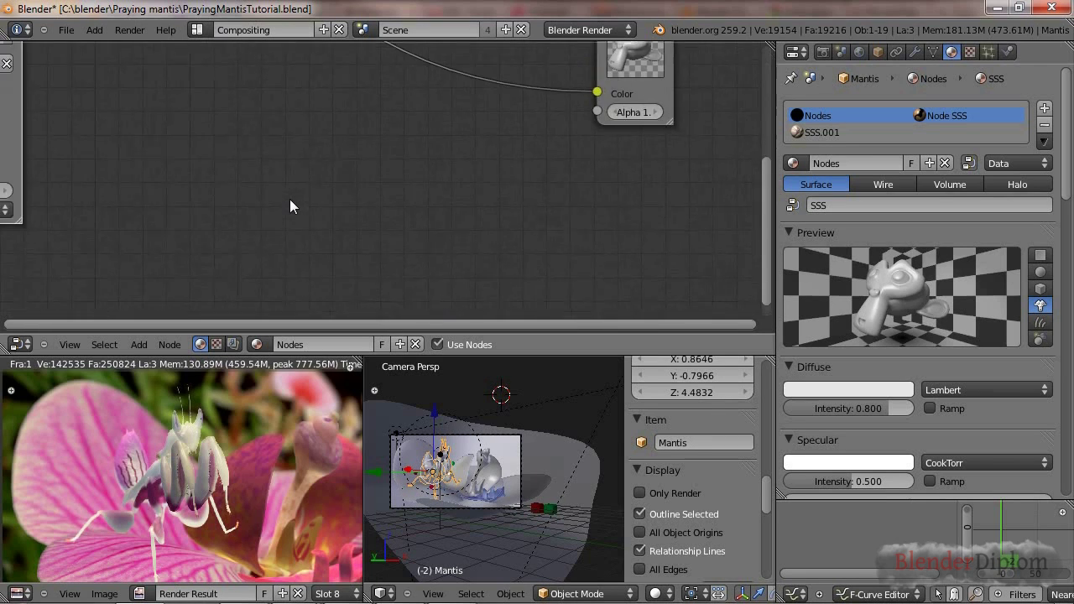
pyautogui.click(134, 135)
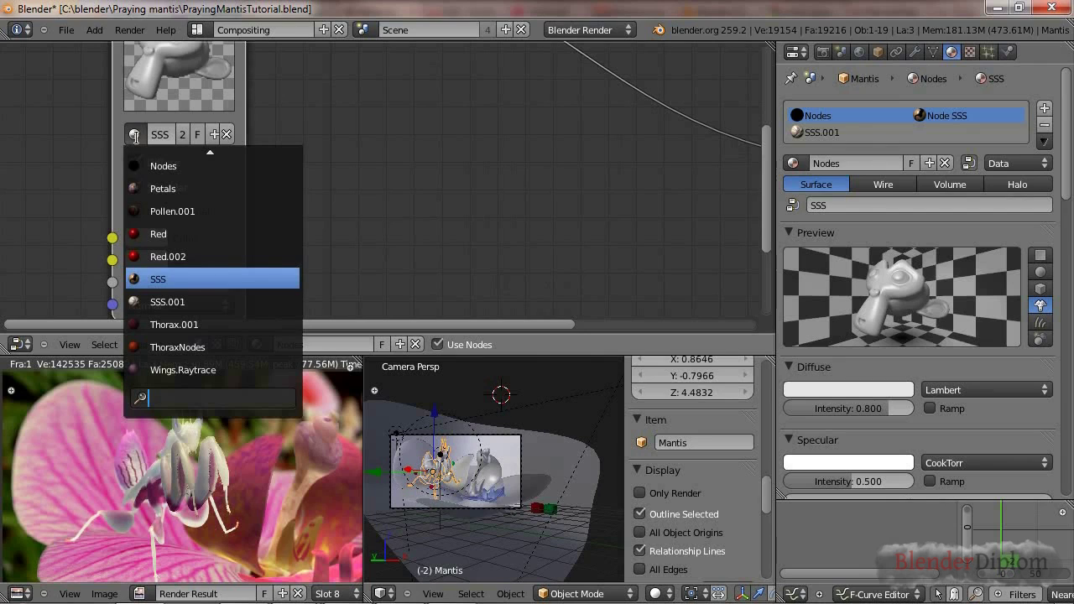
pyautogui.click(172, 304)
pyautogui.scroll(-5, 424, 246)
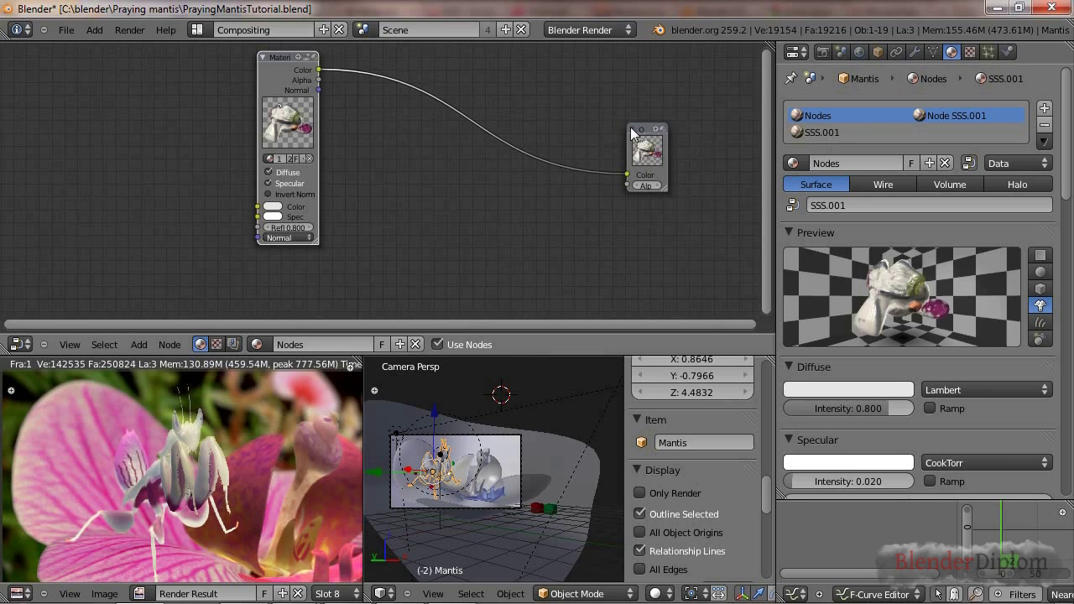
pyautogui.scroll(-2, 529, 97)
pyautogui.moveTo(442, 239)
pyautogui.mouseDown(button='middle')
pyautogui.moveTo(387, 195)
pyautogui.moveTo(377, 237)
pyautogui.moveTo(432, 240)
pyautogui.mouseUp(button='middle')
pyautogui.scroll(1, 432, 239)
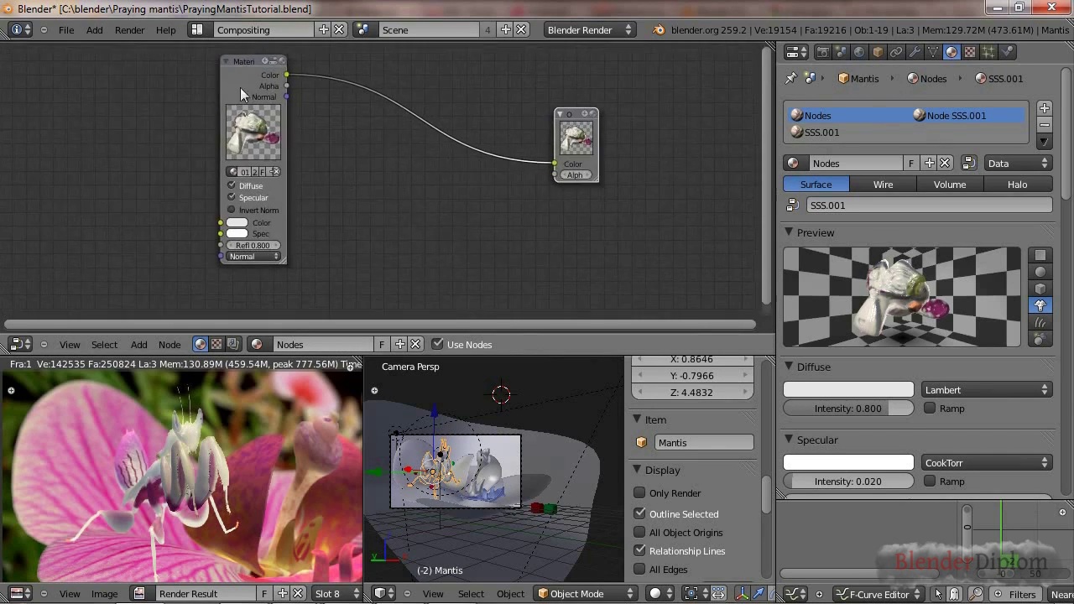
pyautogui.moveTo(282, 139); pyautogui.dragTo(338, 122)
pyautogui.scroll(-1, 441, 220)
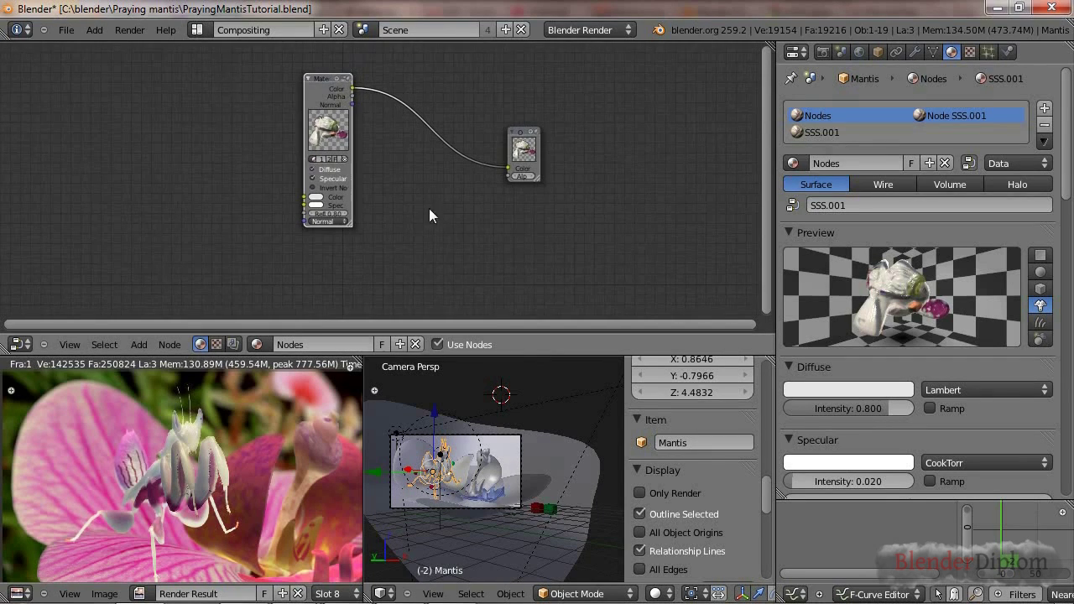
# Add a third material slot to the mantis and assign Mantis.002 to it.
pyautogui.click(1046, 107)
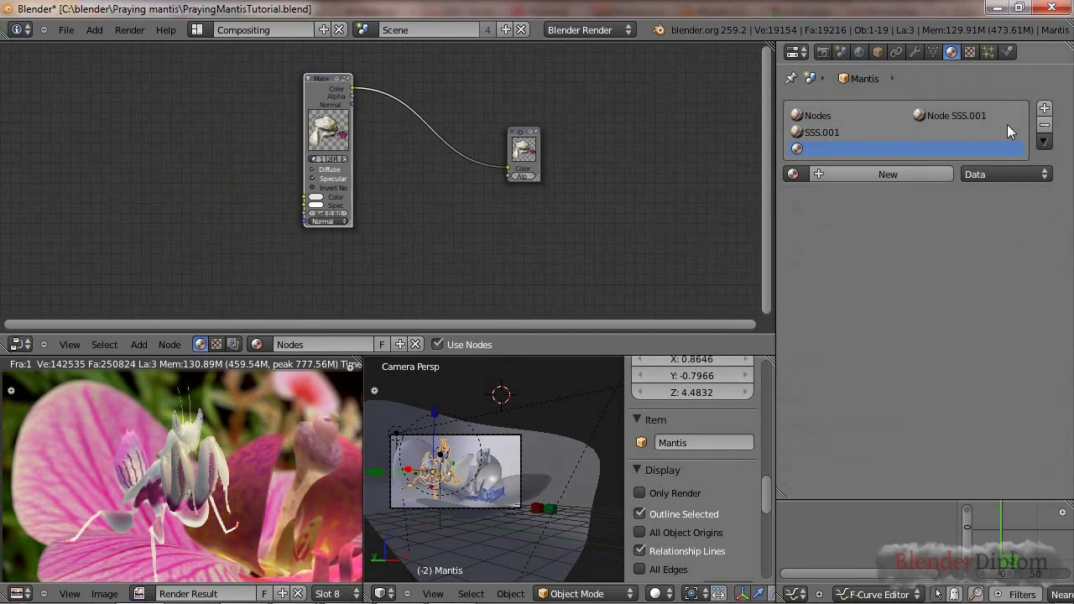
pyautogui.click(794, 175)
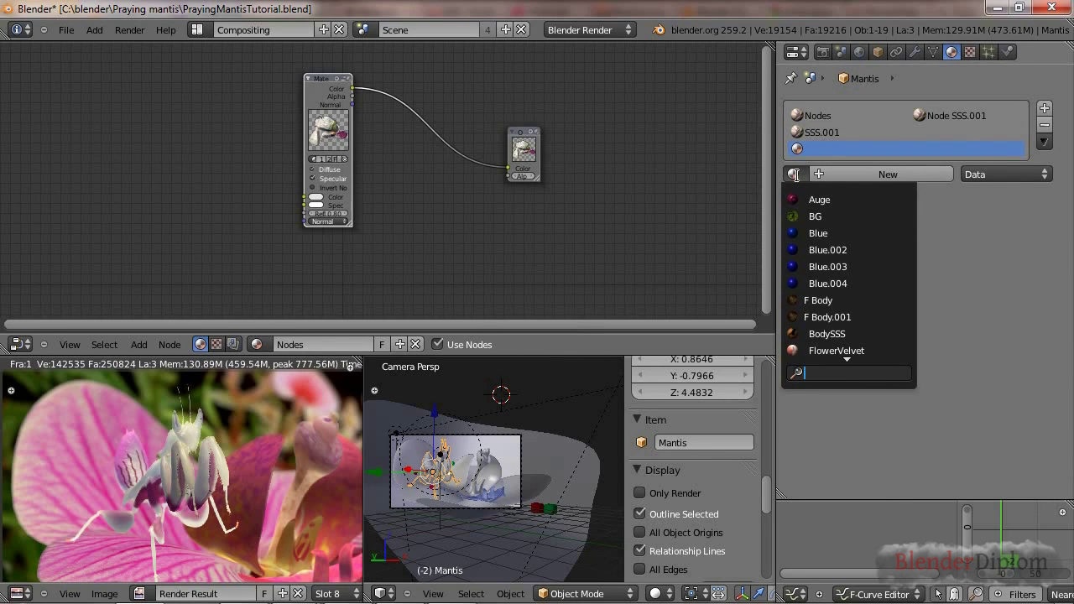
pyautogui.write('he')
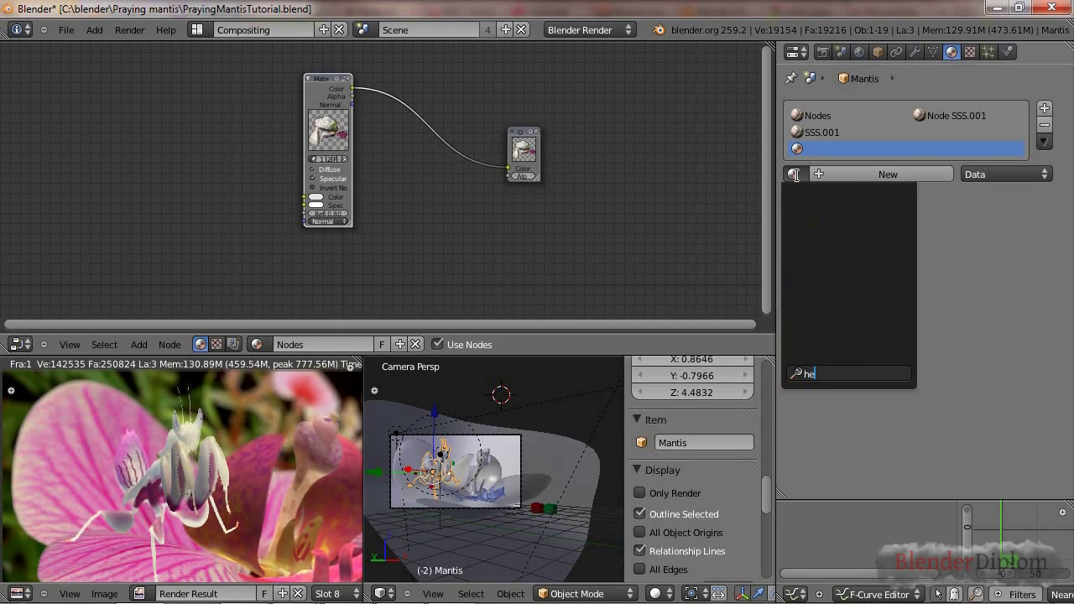
pyautogui.press('BackSpace')
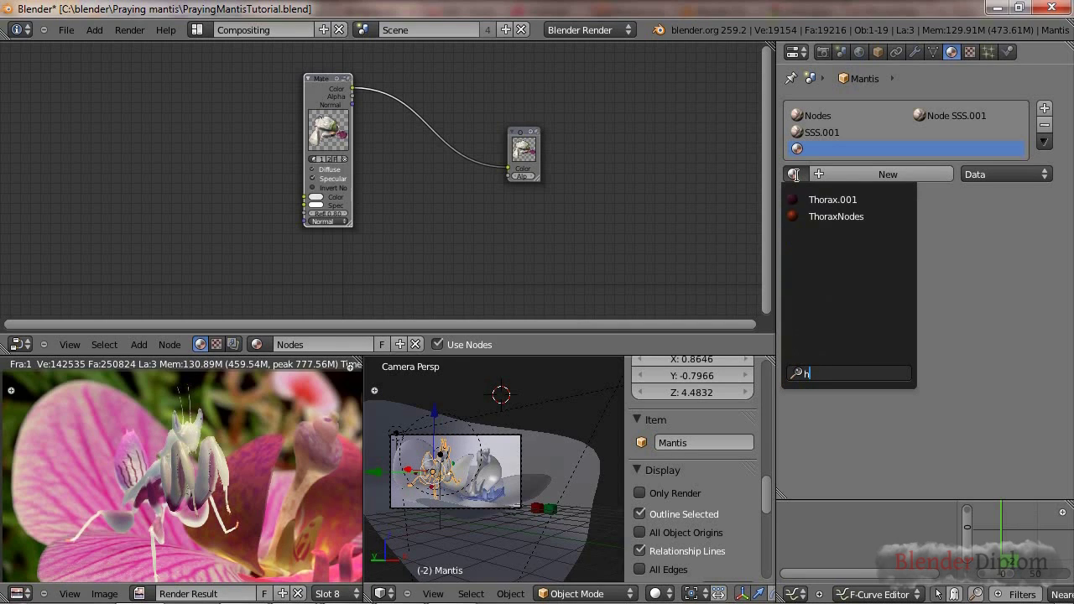
pyautogui.press('BackSpace')
pyautogui.write('mantis')
pyautogui.click(831, 235)
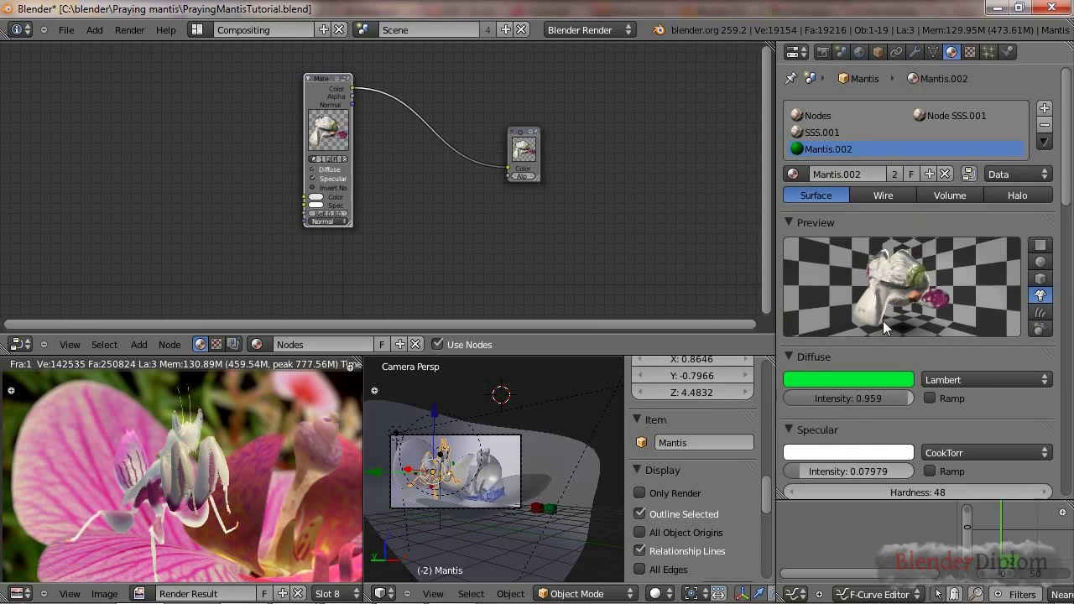
# Shift the node view up and toggle Mantis.002's node use on and back off.
pyautogui.scroll(-1, 421, 243)
pyautogui.moveTo(422, 242); pyautogui.dragTo(386, 188, button='middle')
pyautogui.scroll(1, 386, 188)
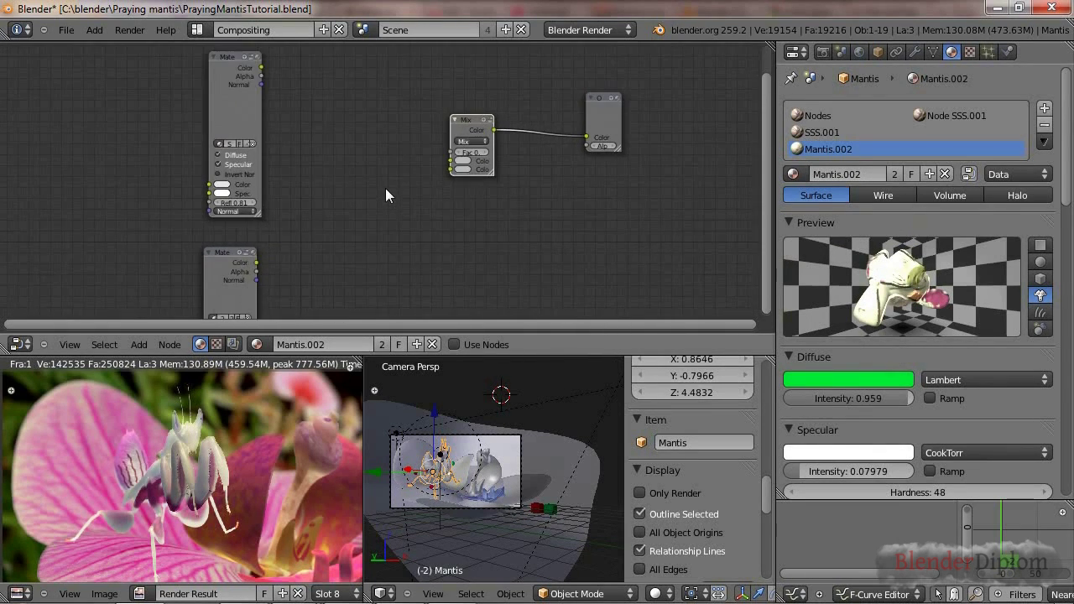
pyautogui.click(969, 174)
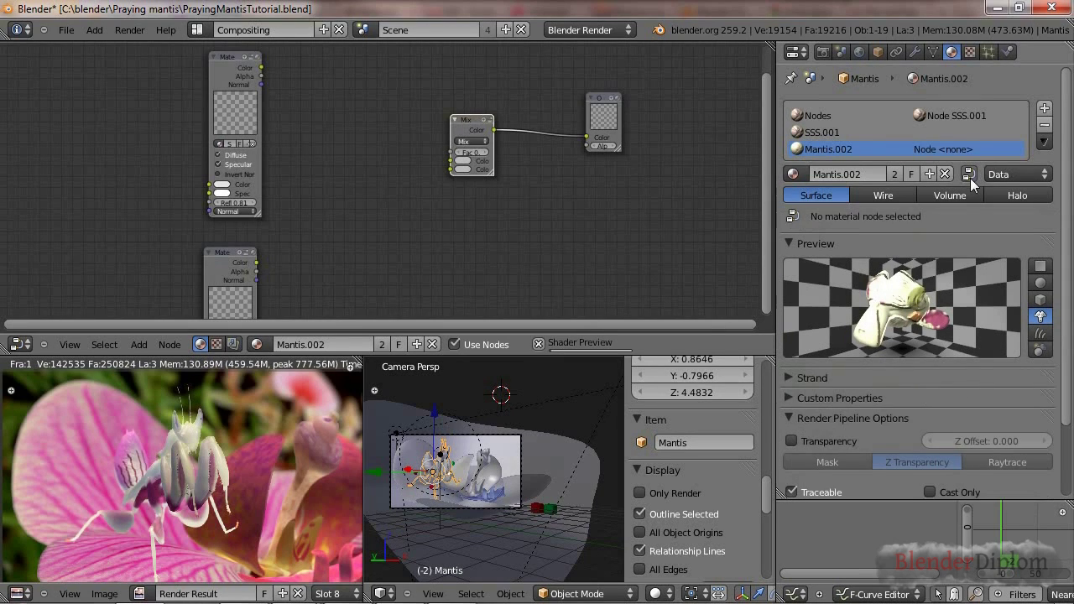
pyautogui.click(969, 174)
# Return to the Nodes material and move the Output and Material nodes higher up.
pyautogui.click(840, 113)
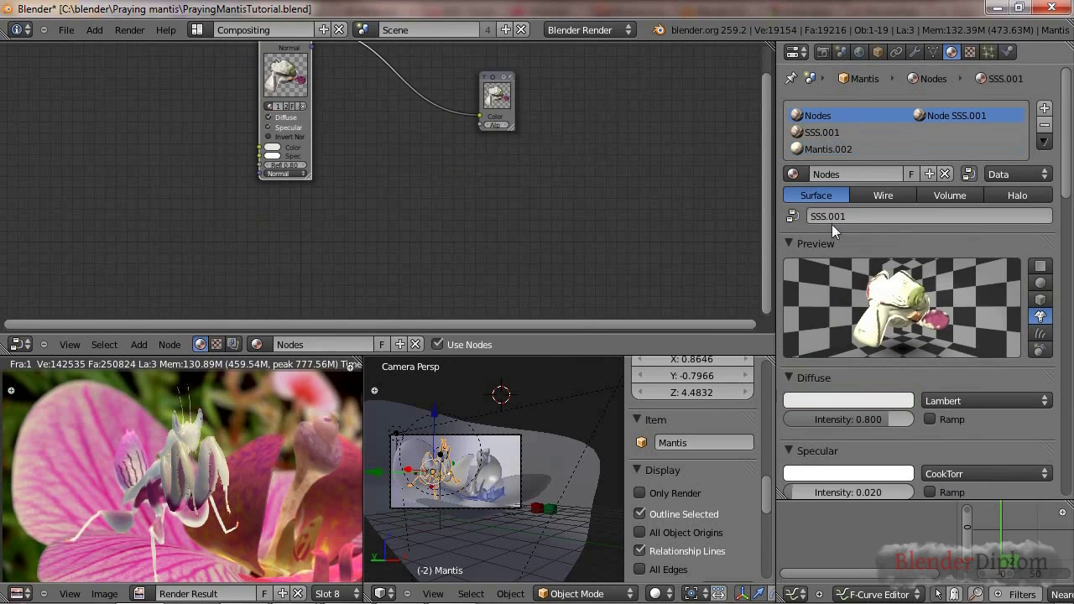
pyautogui.moveTo(375, 150); pyautogui.dragTo(351, 237, button='middle')
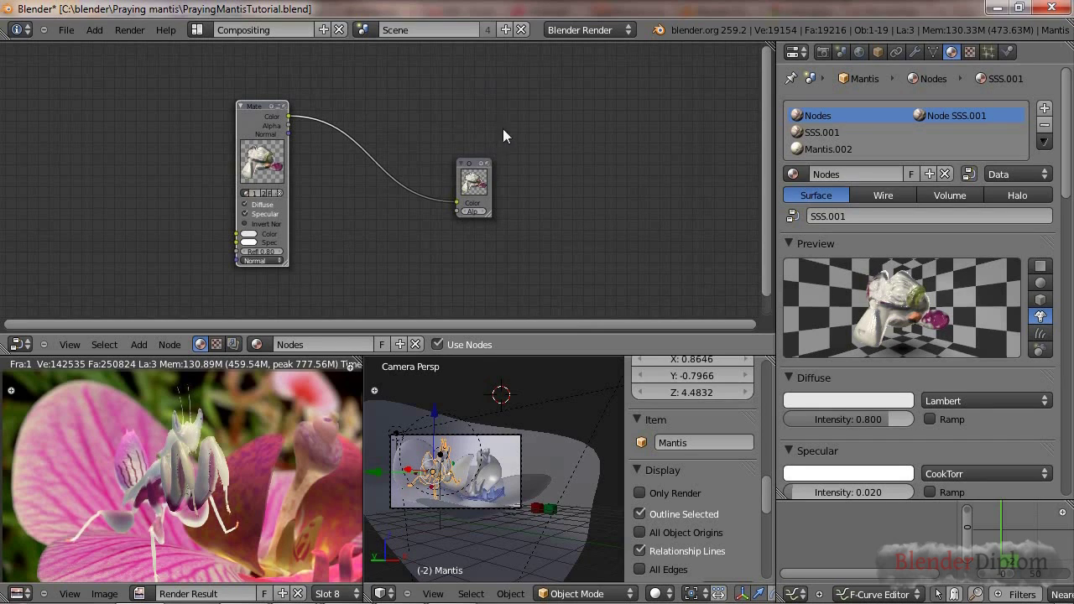
pyautogui.press('g')
pyautogui.click(593, 79)
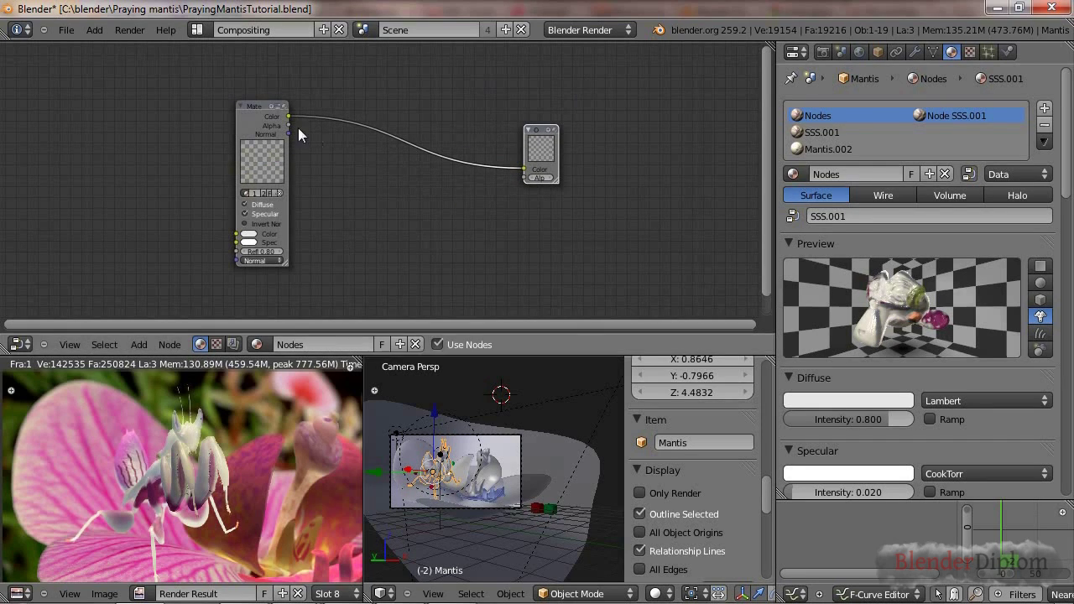
pyautogui.moveTo(254, 110); pyautogui.dragTo(252, 84)
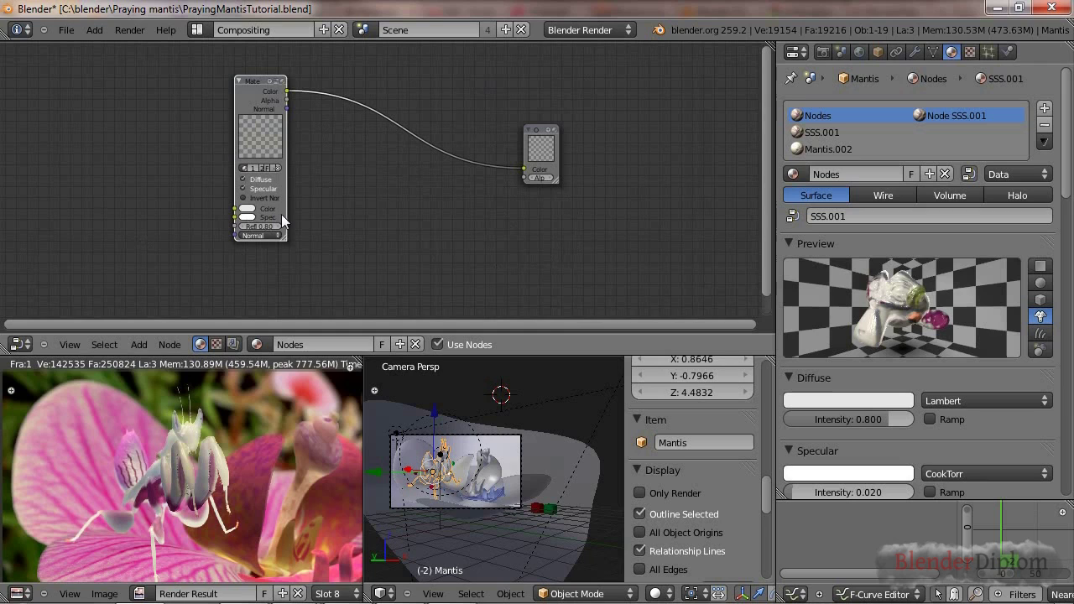
pyautogui.press('super+t')
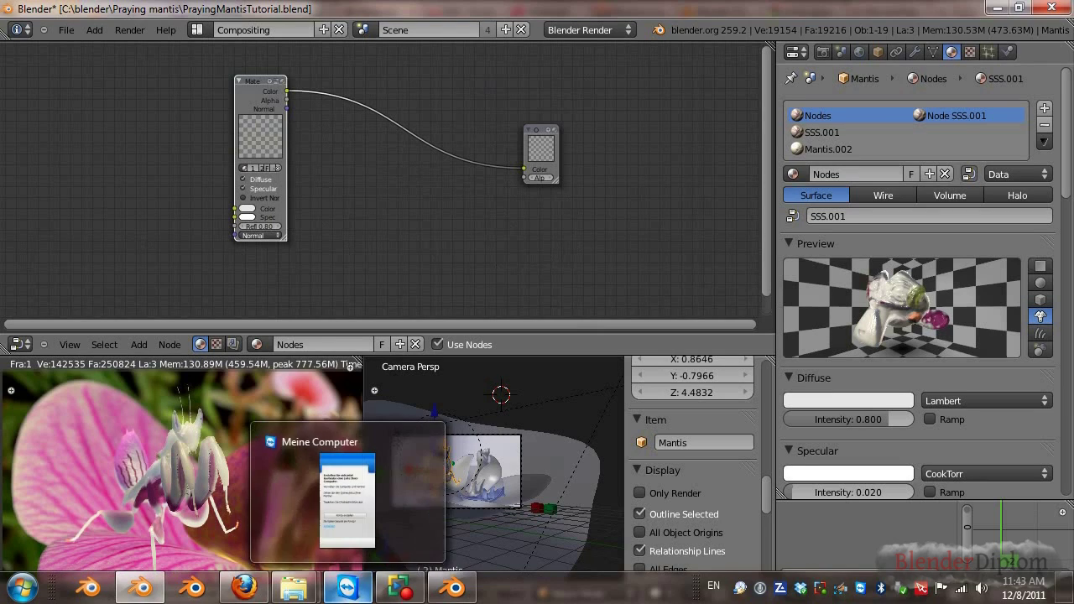
pyautogui.press('Escape')
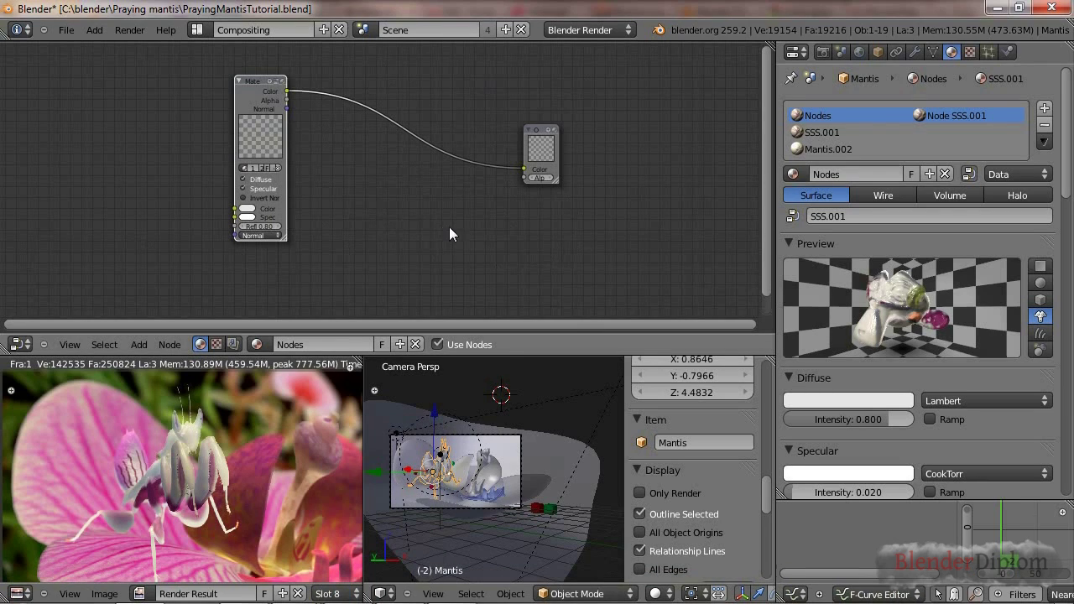
pyautogui.moveTo(252, 84); pyautogui.dragTo(269, 53)
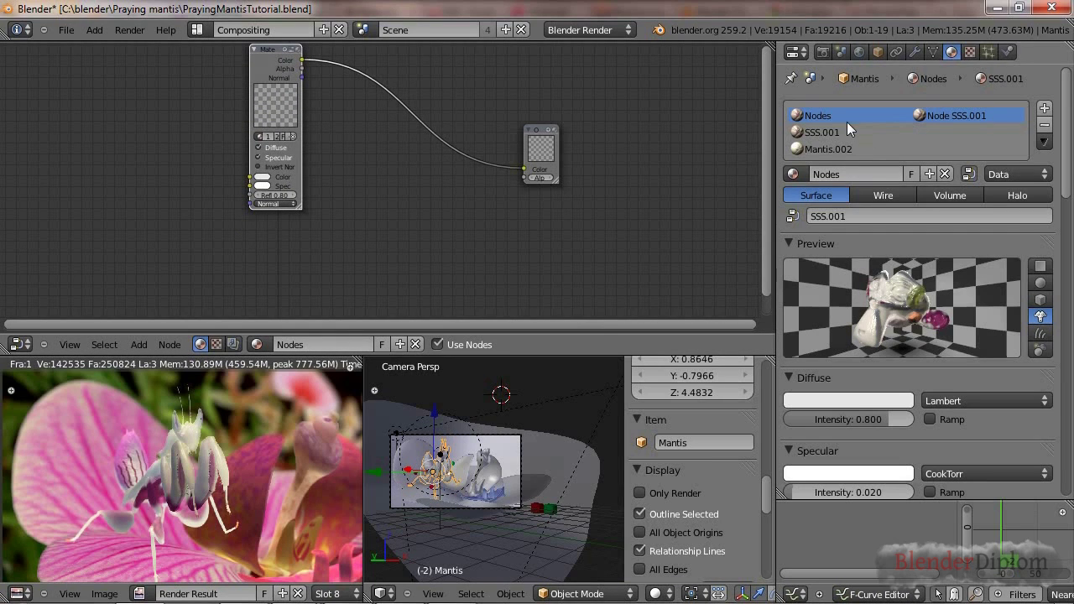
pyautogui.scroll(1, 287, 187)
pyautogui.scroll(1, 287, 194)
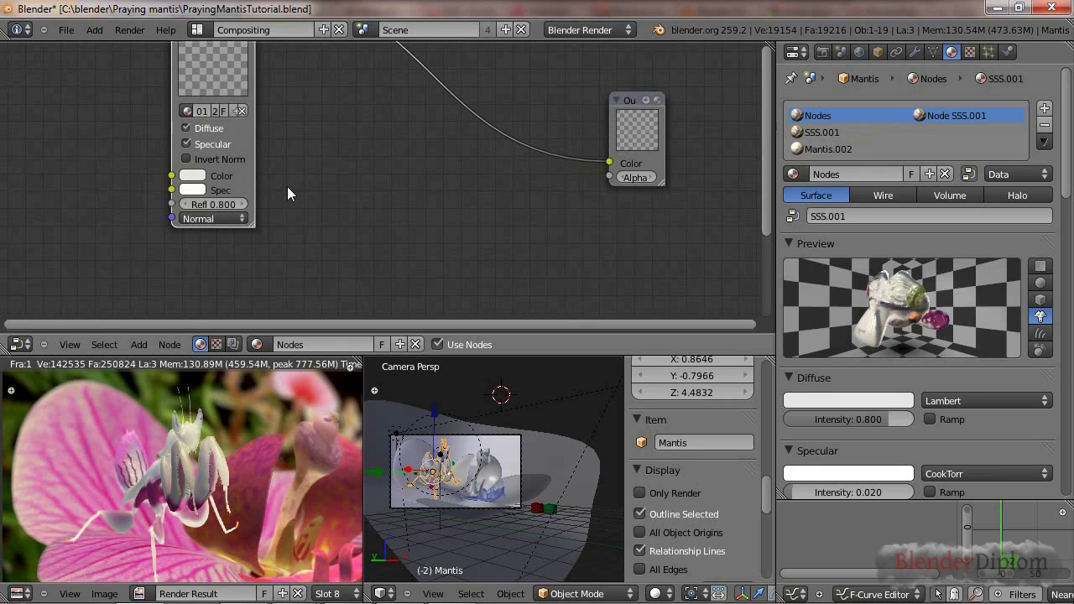
pyautogui.scroll(-4, 287, 186)
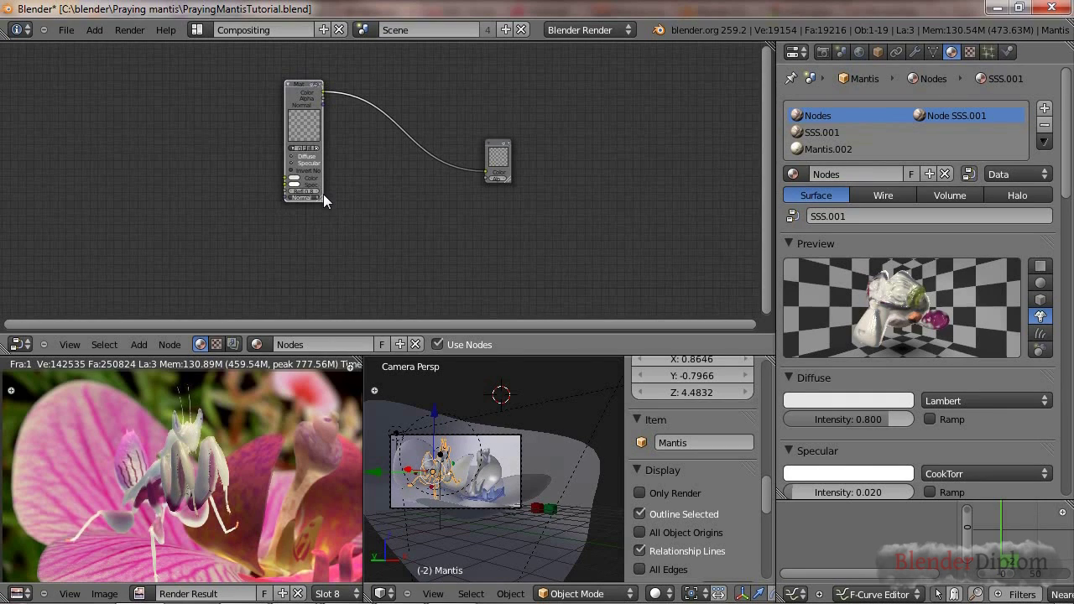
# Duplicate the Material node below the original and assign it the green Mantis material.
pyautogui.hotkey('shift', 'd')
pyautogui.click(330, 55)
pyautogui.moveTo(444, 232); pyautogui.dragTo(474, 183, button='middle')
pyautogui.scroll(2, 413, 246)
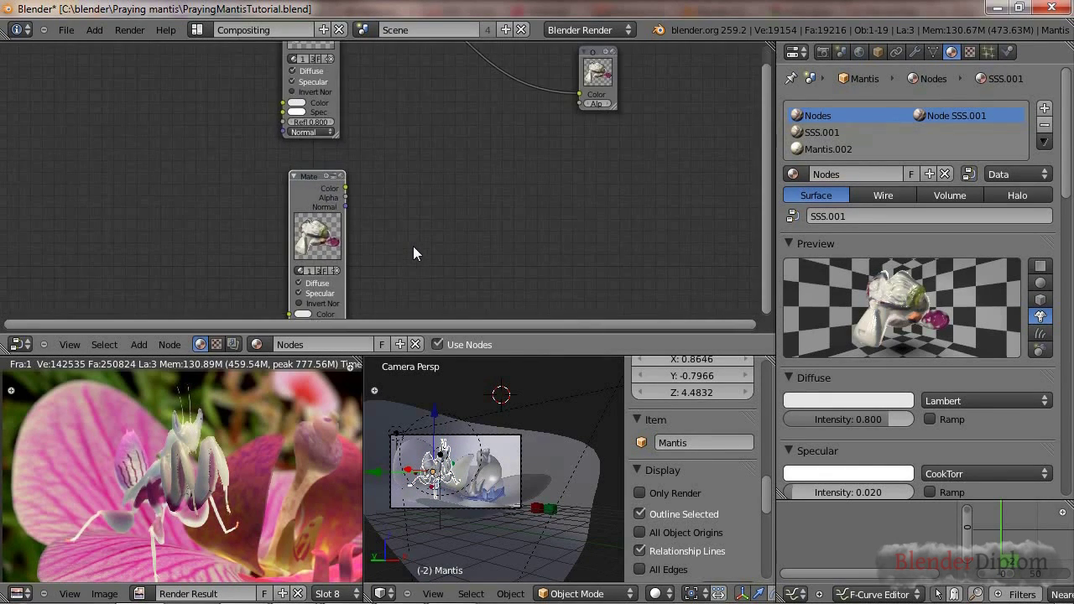
pyautogui.click(295, 270)
pyautogui.write('masn')
pyautogui.press('BackSpace')
pyautogui.press('BackSpace')
pyautogui.write('nt')
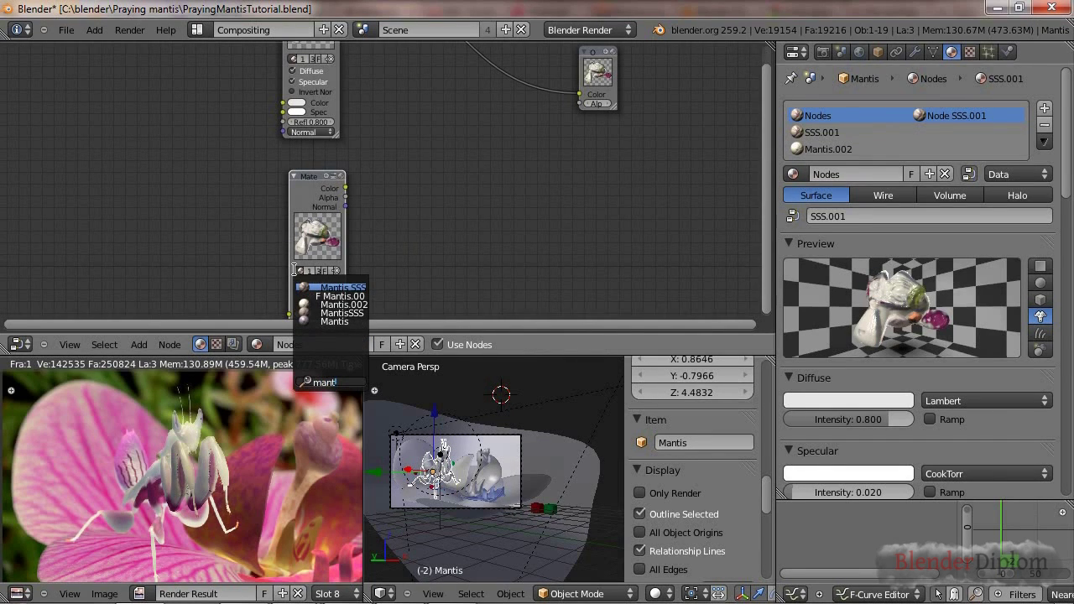
pyautogui.click(335, 305)
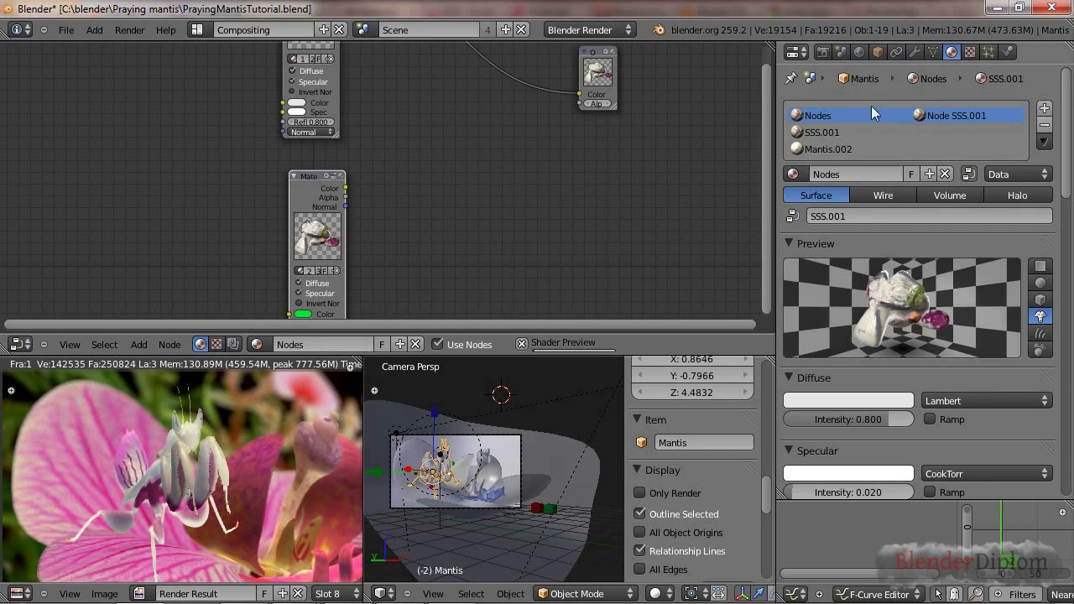
pyautogui.click(864, 149)
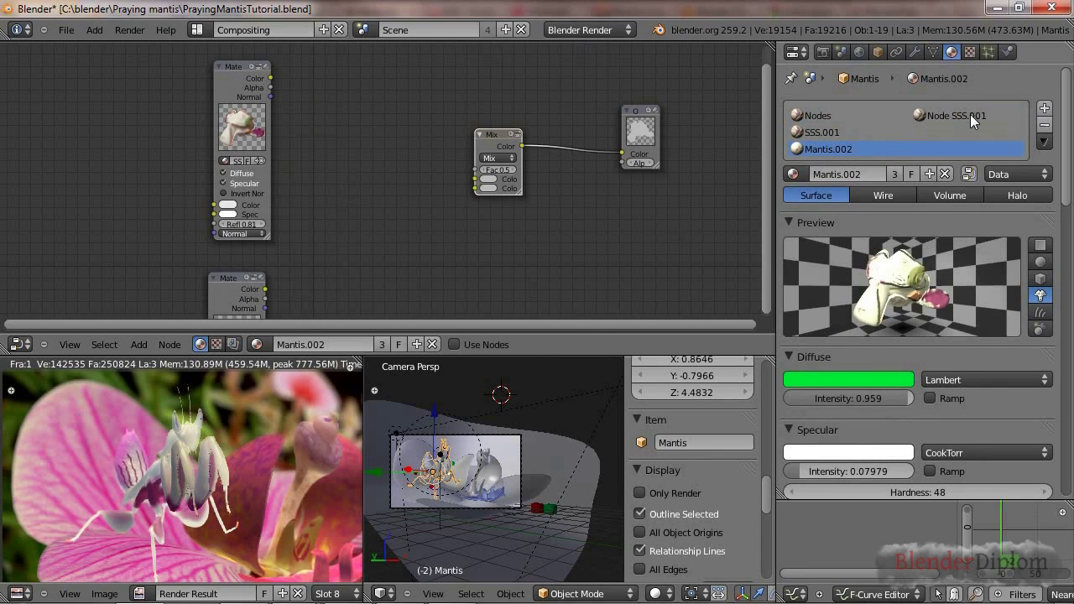
# Select the Mantis.002 slot and check its texture and material settings.
pyautogui.click(850, 117)
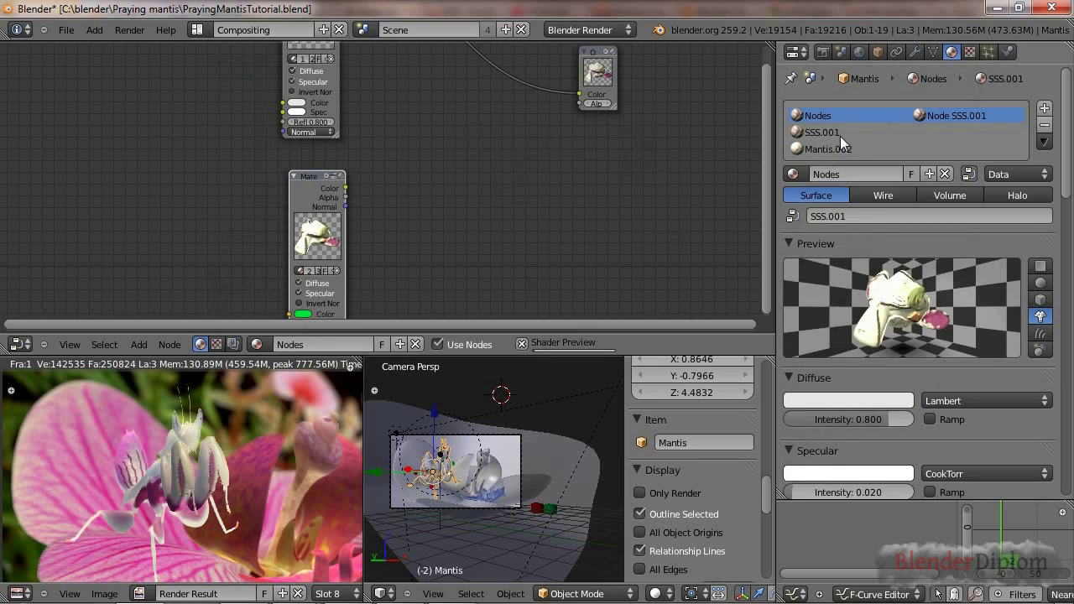
pyautogui.click(855, 149)
pyautogui.click(970, 53)
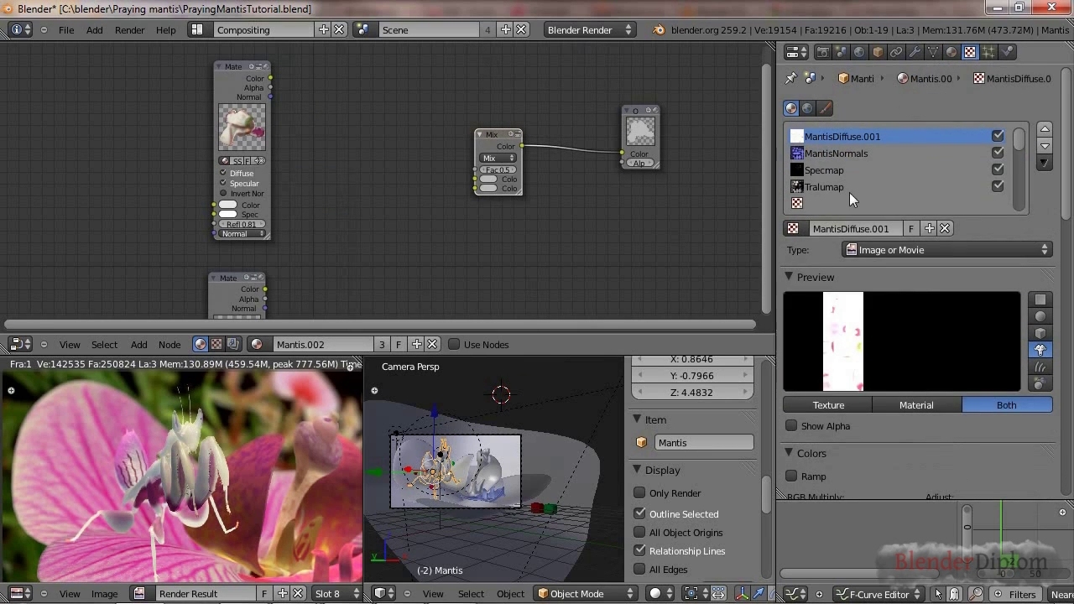
pyautogui.click(951, 52)
pyautogui.scroll(-7, 904, 379)
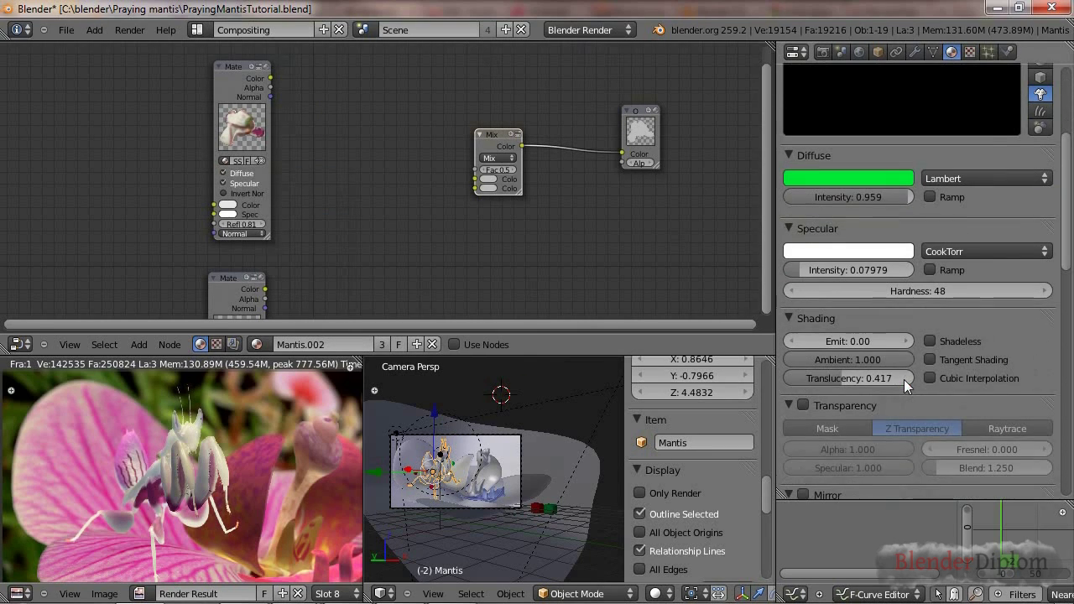
pyautogui.scroll(7, 894, 374)
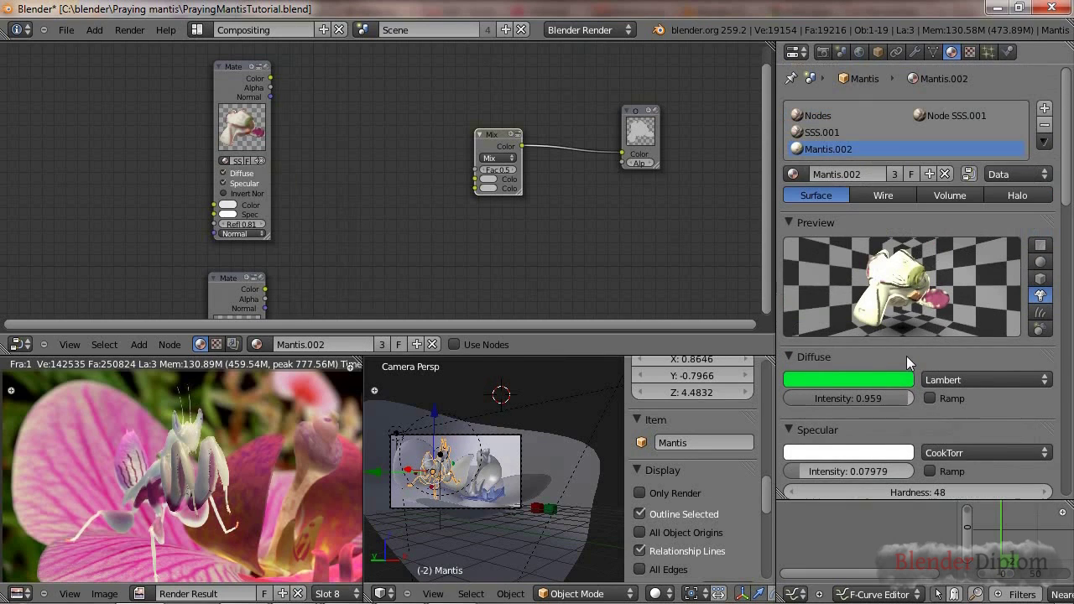
# Replace Mantis.002 with the Mask material and search its textures for 'head'.
pyautogui.click(794, 174)
pyautogui.write('mask')
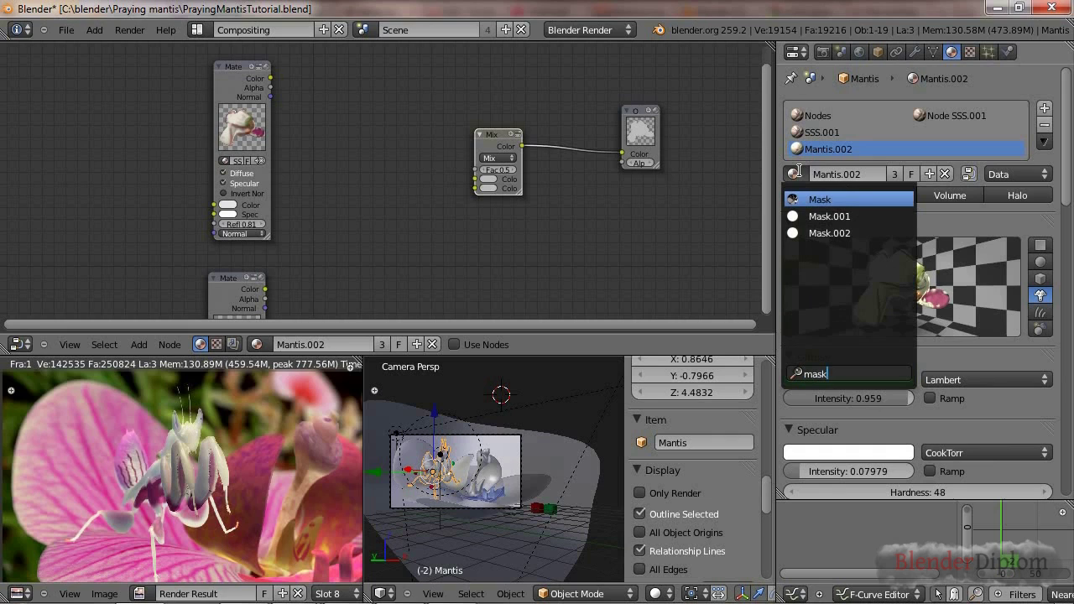
pyautogui.click(829, 202)
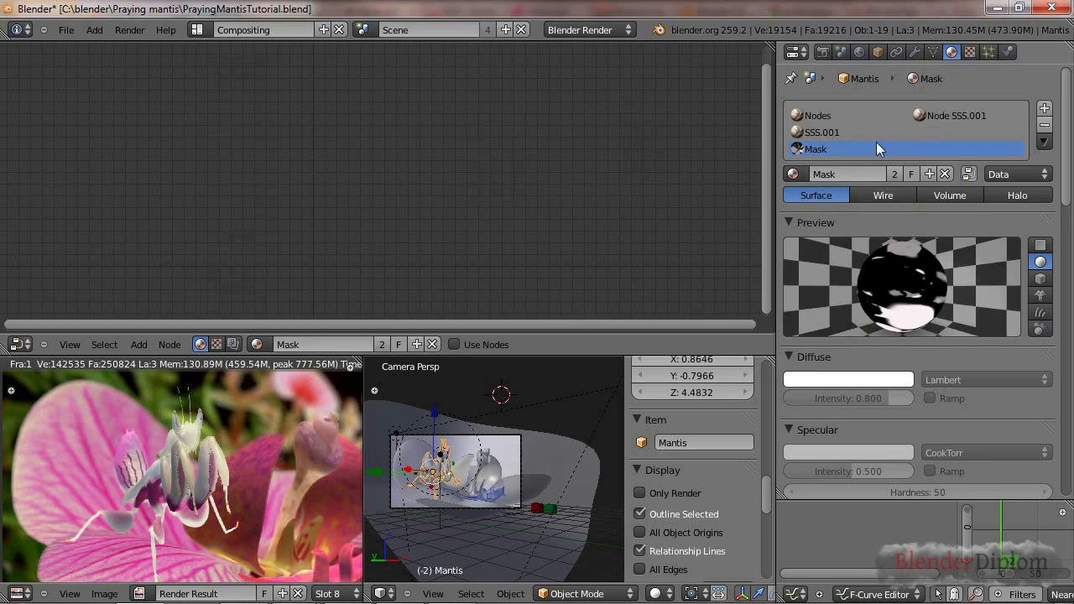
pyautogui.click(969, 51)
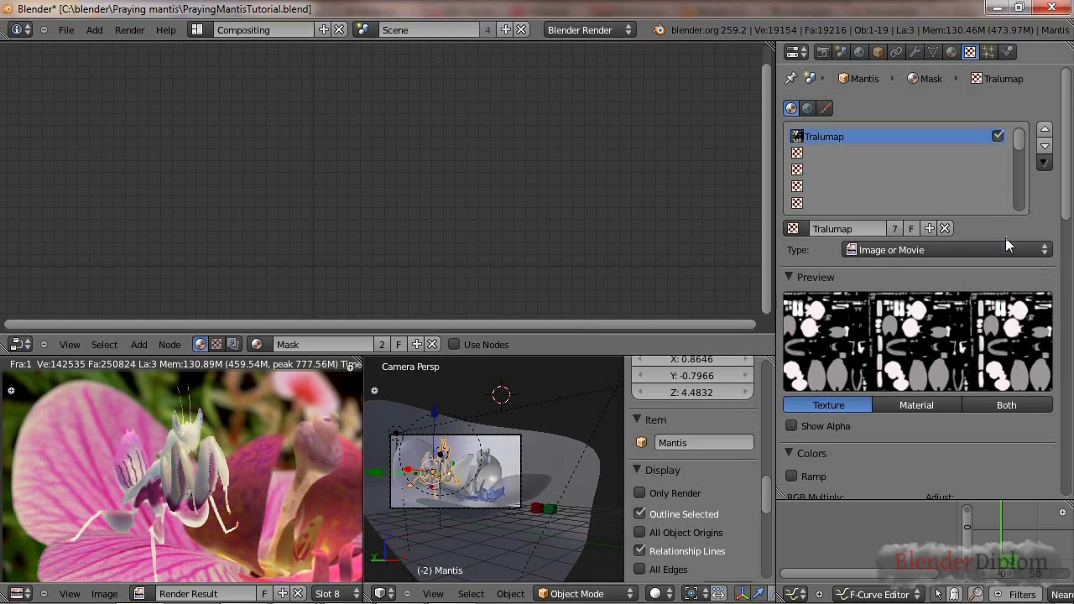
pyautogui.click(792, 227)
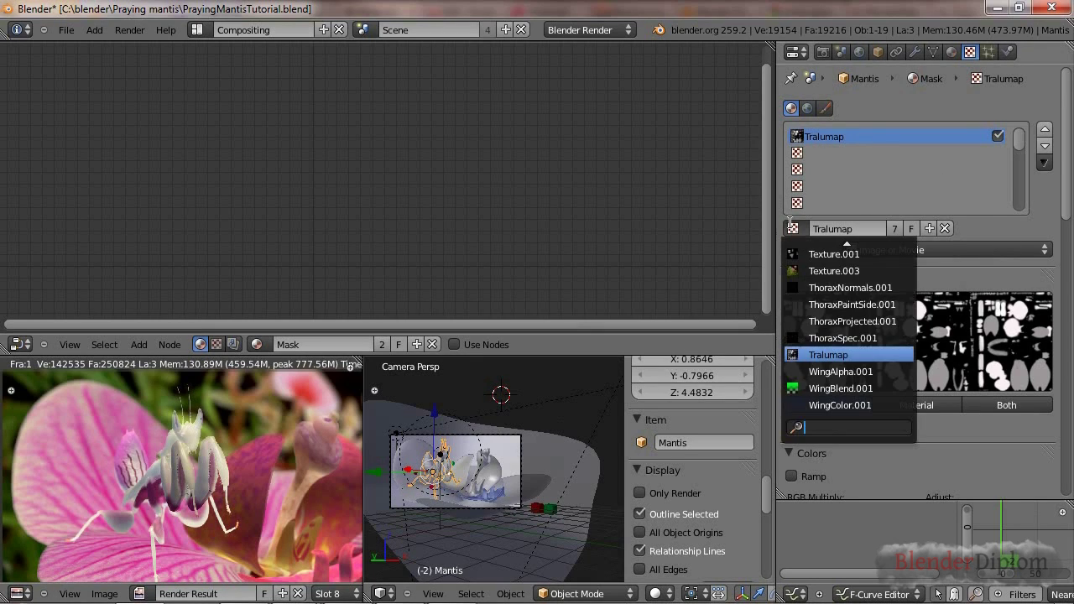
pyautogui.write('head')
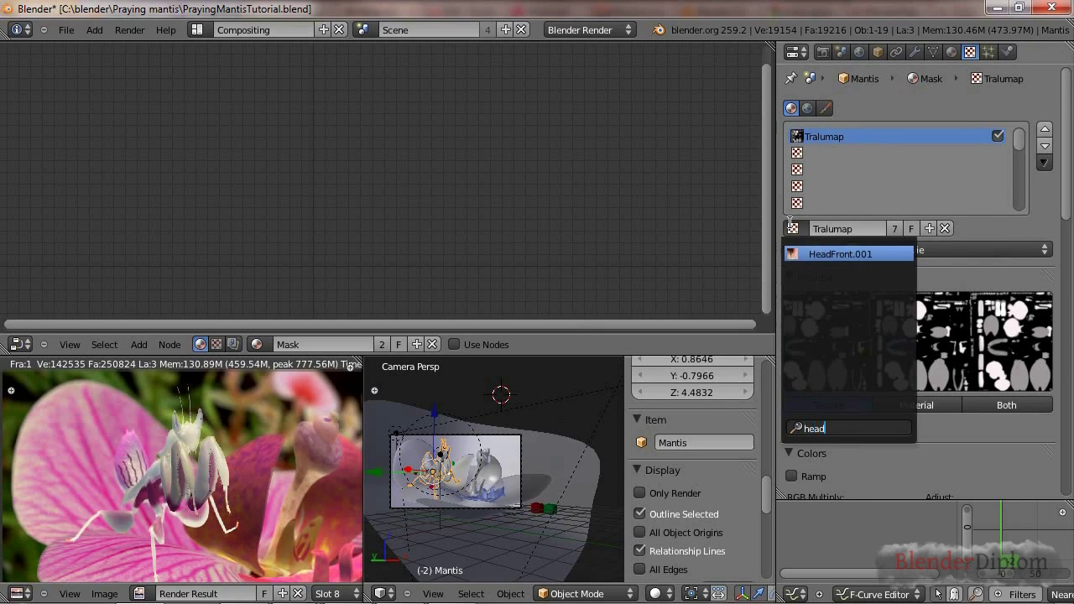
# Create a new Image or Movie texture for the Mask material.
pyautogui.click(845, 230)
pyautogui.click(796, 228)
pyautogui.click(796, 227)
pyautogui.write('mask')
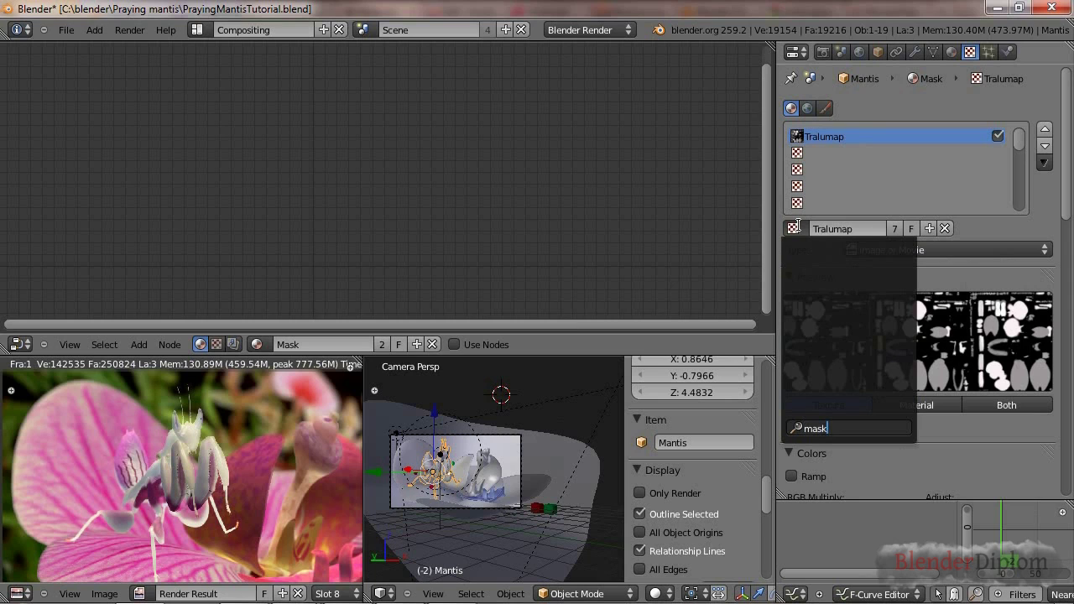
pyautogui.click(929, 228)
pyautogui.click(864, 249)
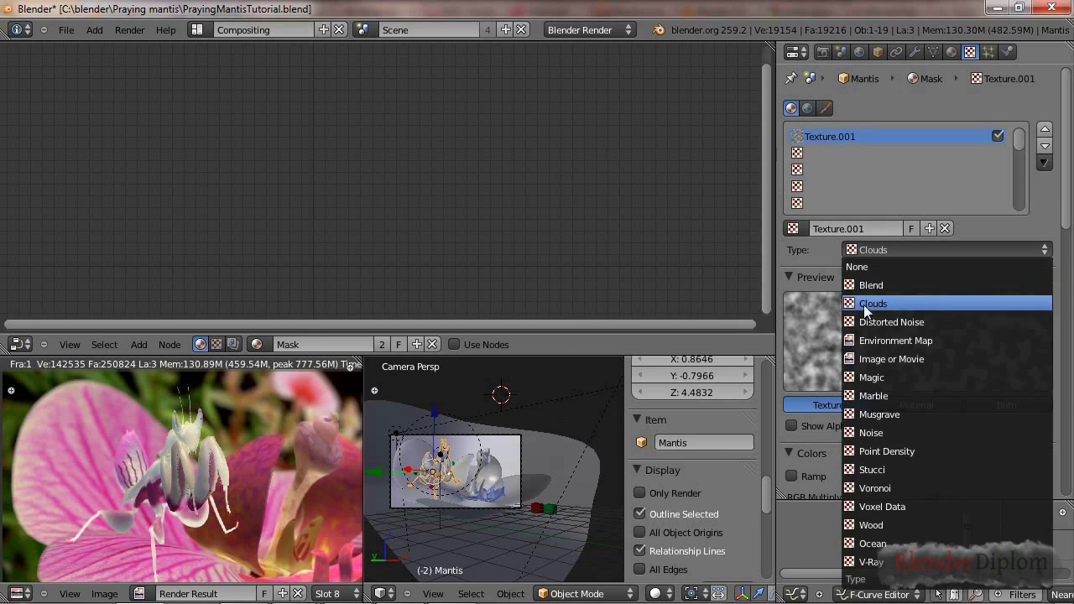
pyautogui.click(887, 357)
# Load HeadMask.png from the Textures folder into the new texture.
pyautogui.scroll(-10, 914, 327)
pyautogui.click(973, 166)
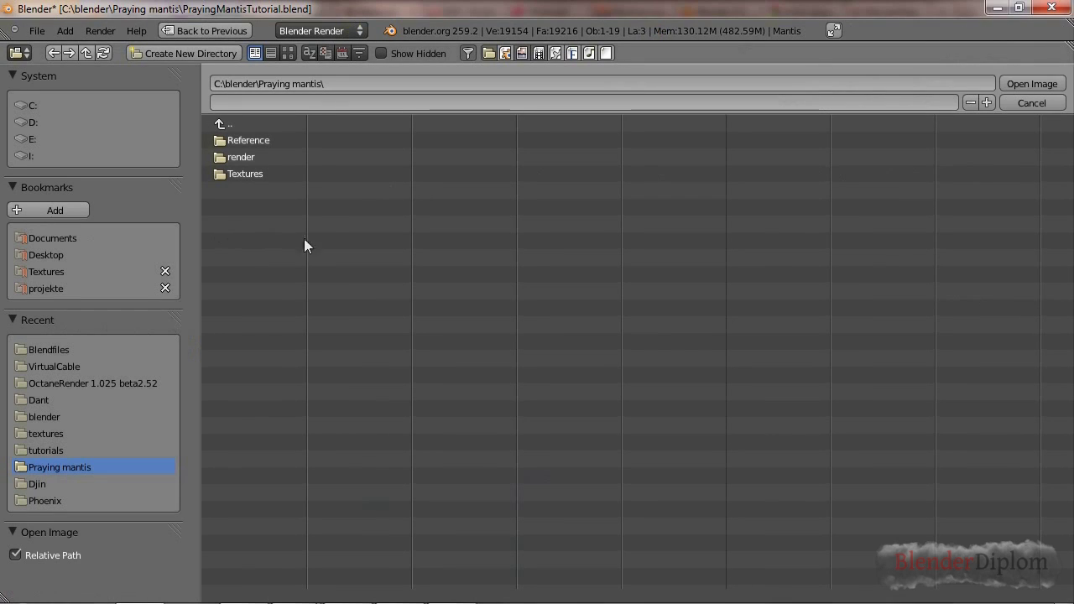
pyautogui.moveTo(257, 154); pyautogui.dragTo(252, 174)
pyautogui.click(268, 182)
pyautogui.click(267, 176)
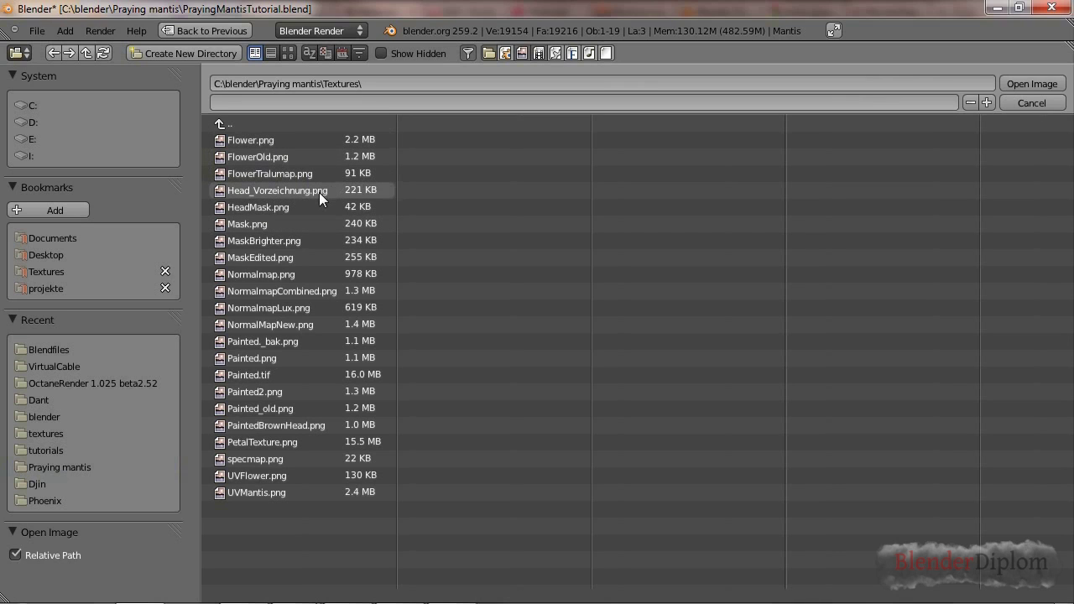
pyautogui.doubleClick(301, 205)
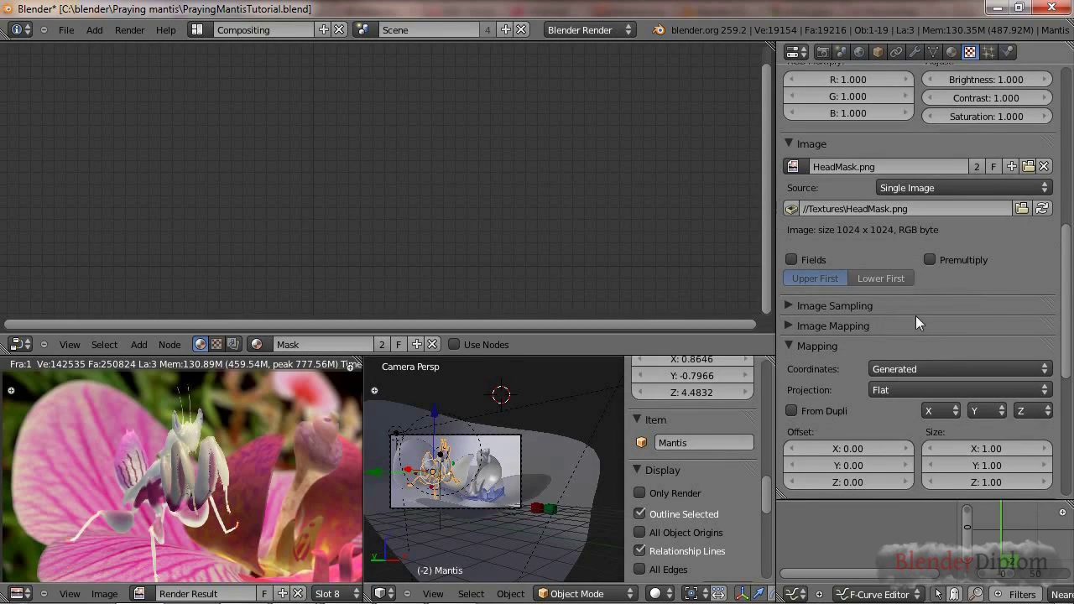
# Rename the Mask material's new texture to 'HeadMask'.
pyautogui.scroll(10, 949, 313)
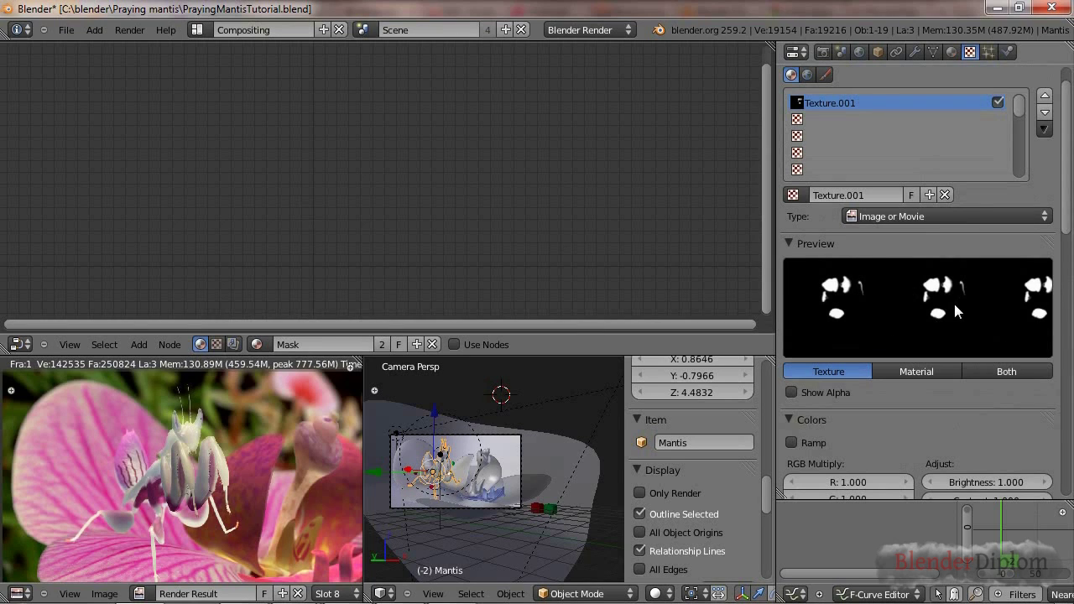
pyautogui.scroll(5, 238, 503)
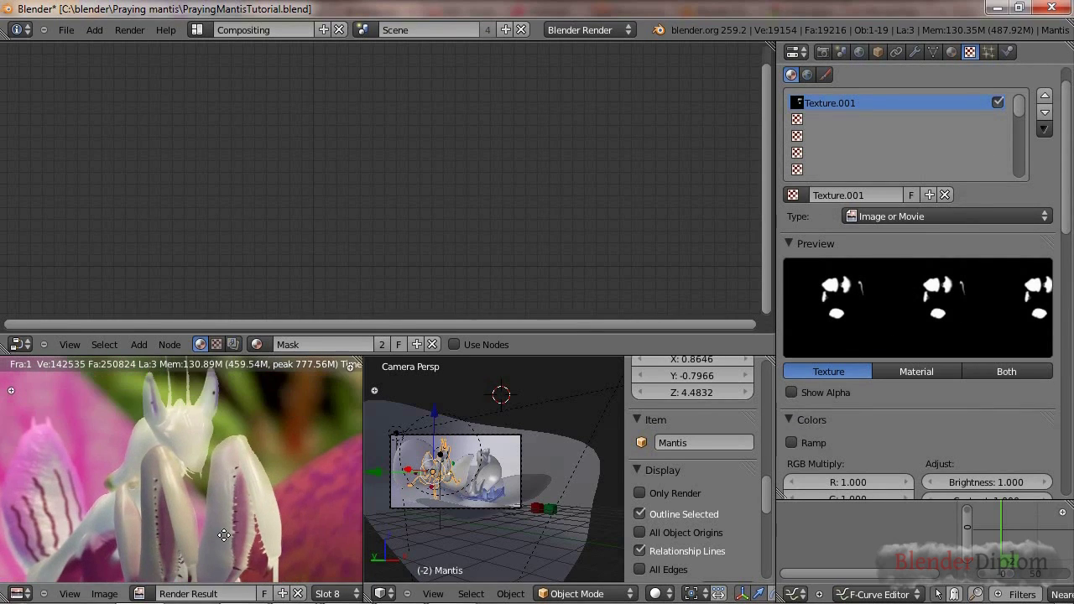
pyautogui.scroll(-3, 239, 513)
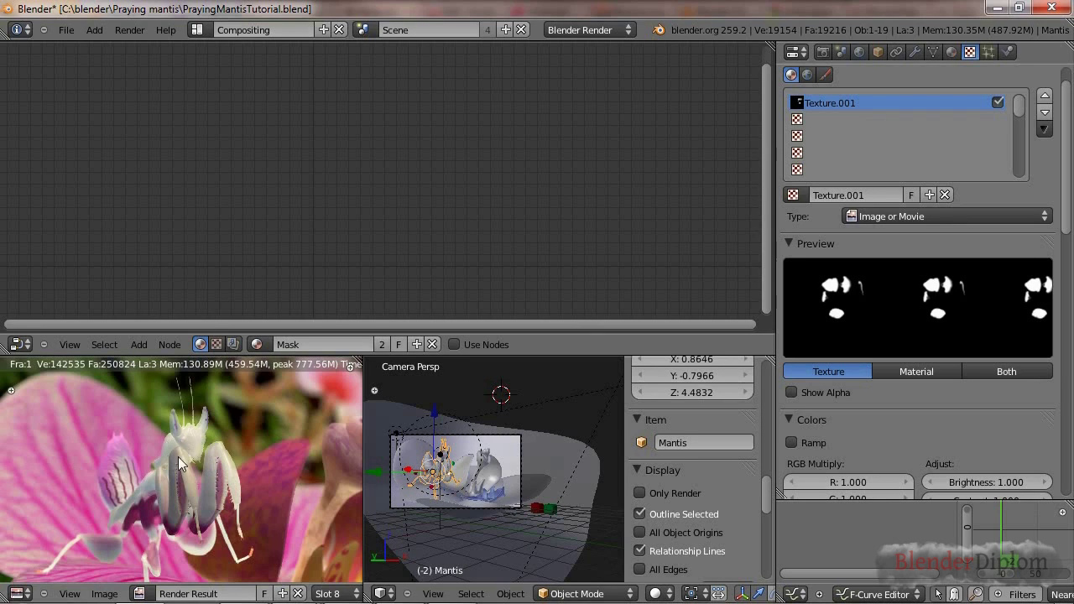
pyautogui.scroll(2, 214, 450)
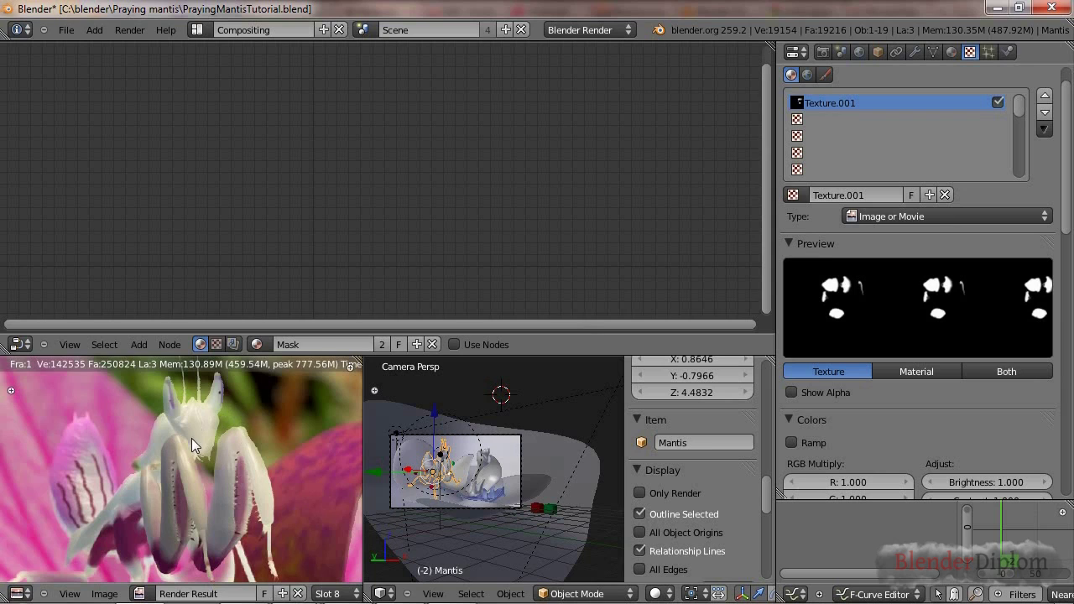
pyautogui.scroll(-2, 198, 459)
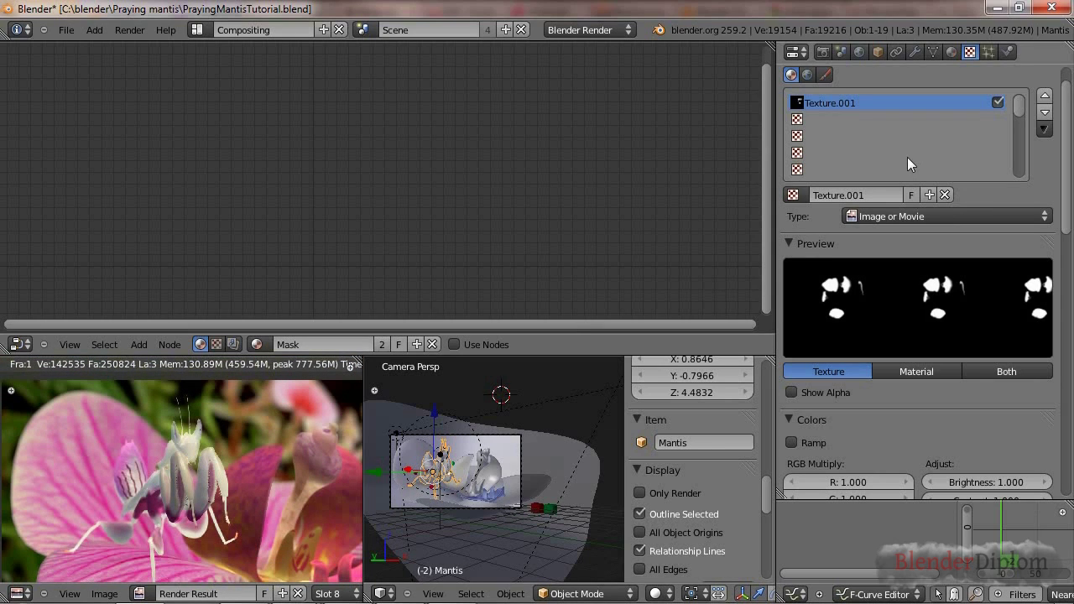
pyautogui.doubleClick(873, 189)
pyautogui.write('HeadMask')
pyautogui.press('Return')
# Switch HeadMask's mapping coordinates from Generated to UV, then return to the Mask material settings.
pyautogui.click(951, 53)
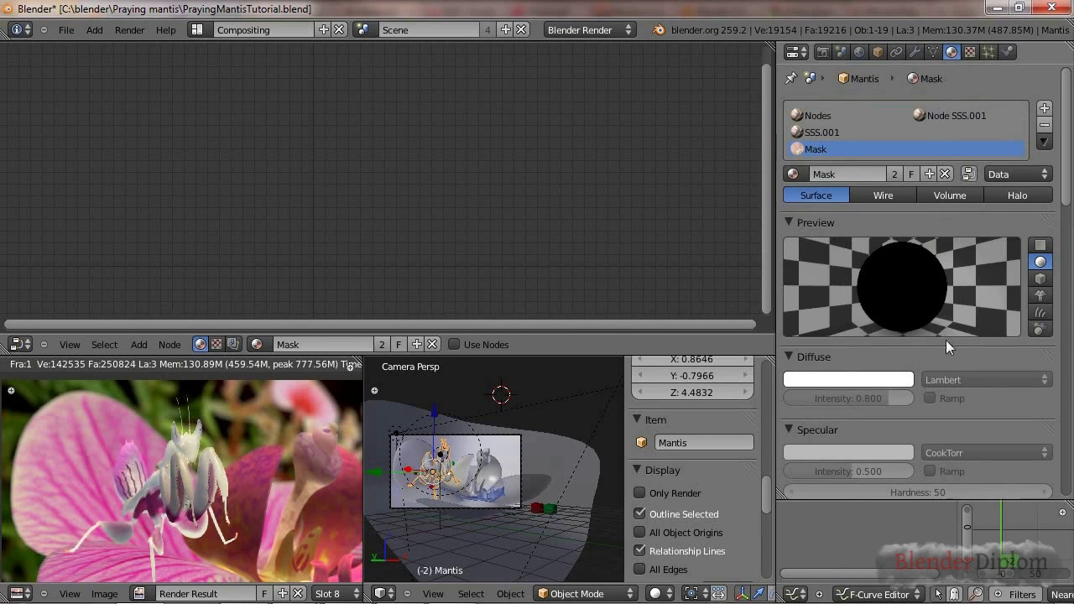
pyautogui.scroll(-8, 952, 329)
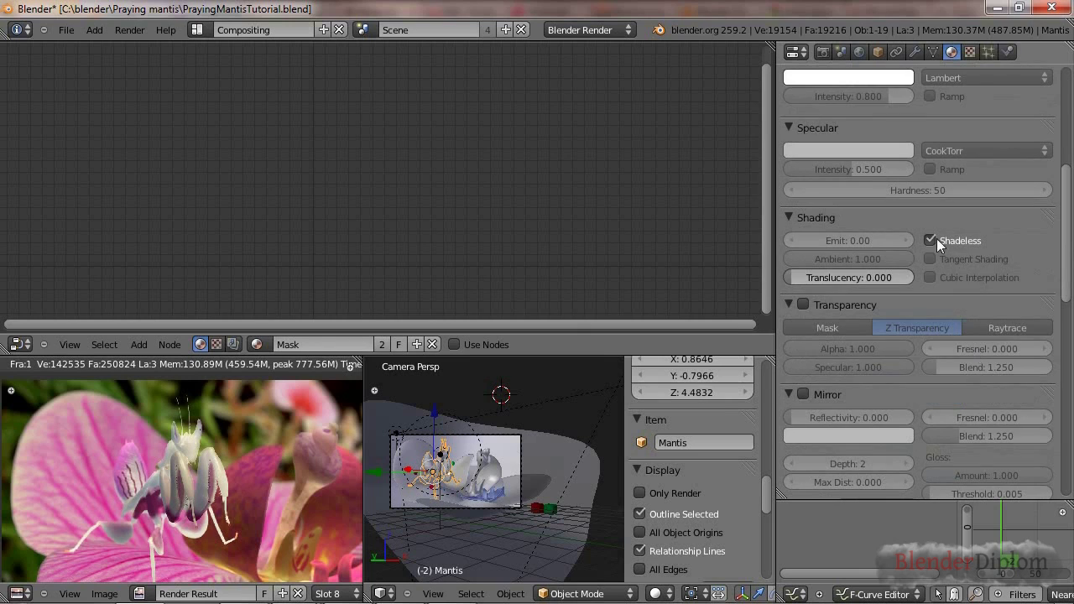
pyautogui.scroll(9, 983, 311)
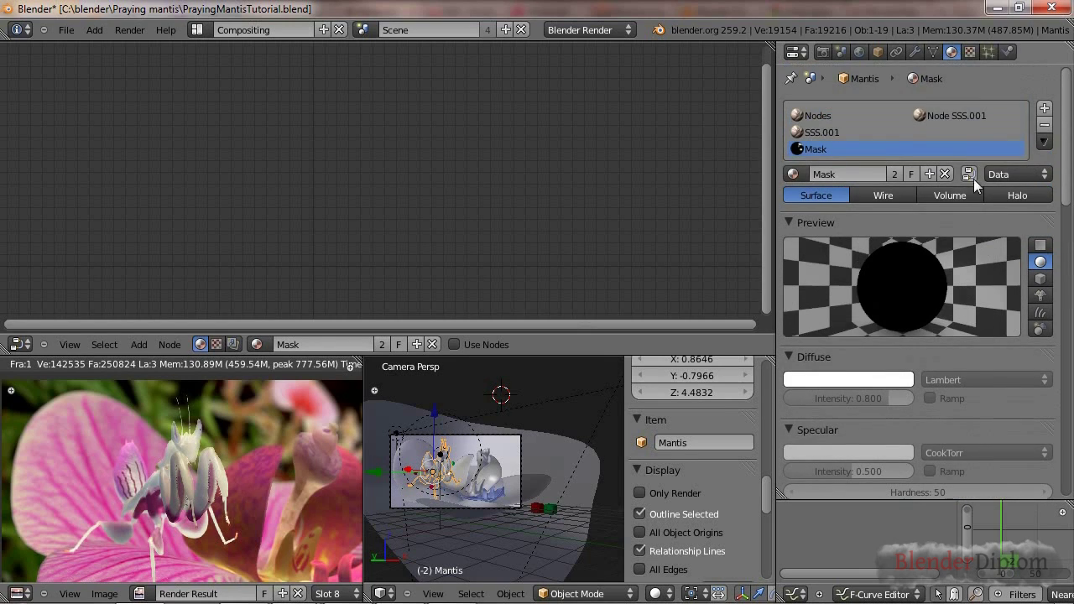
pyautogui.click(970, 52)
pyautogui.scroll(-8, 949, 358)
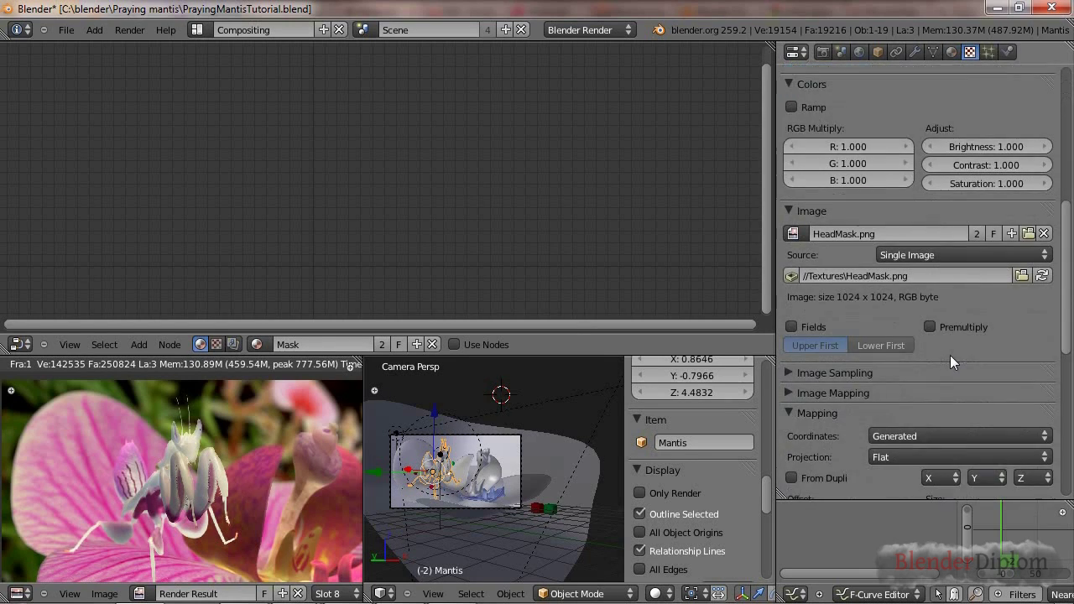
pyautogui.click(951, 435)
pyautogui.click(928, 361)
pyautogui.scroll(9, 923, 399)
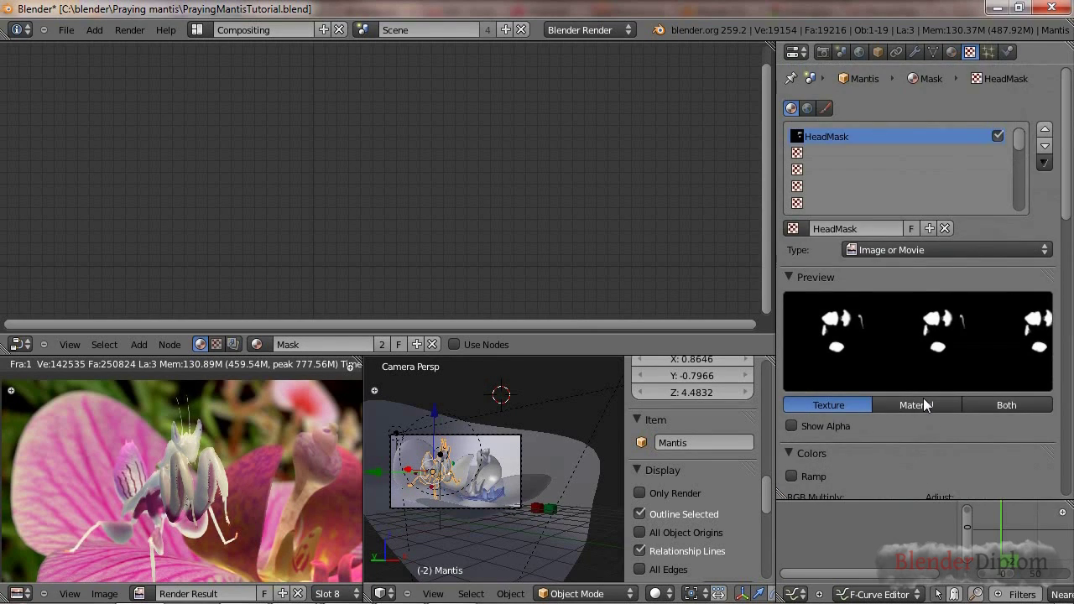
pyautogui.scroll(-9, 923, 405)
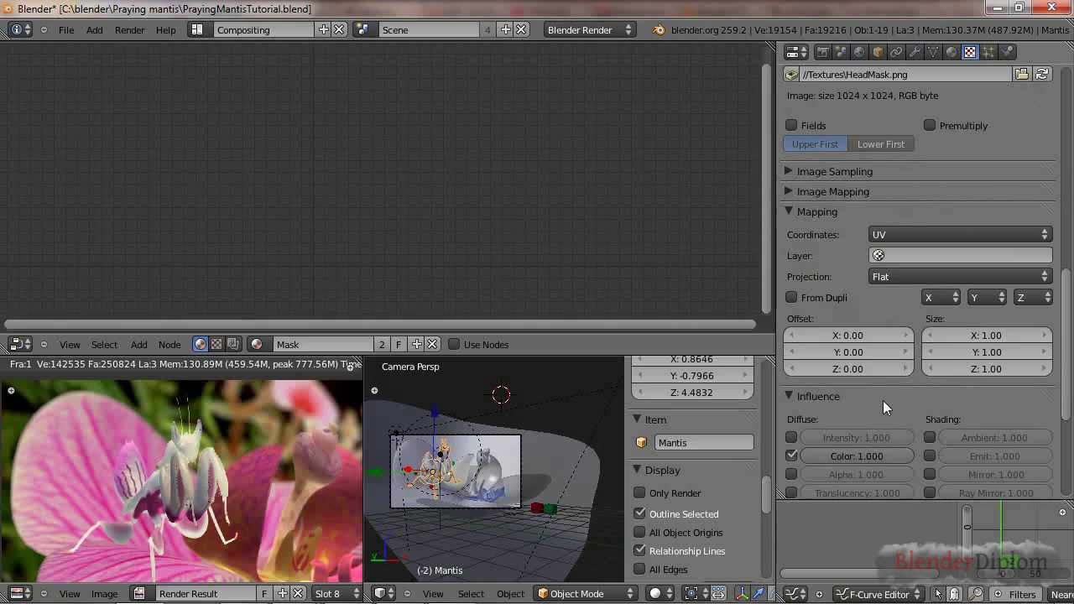
pyautogui.scroll(9, 884, 401)
pyautogui.click(951, 52)
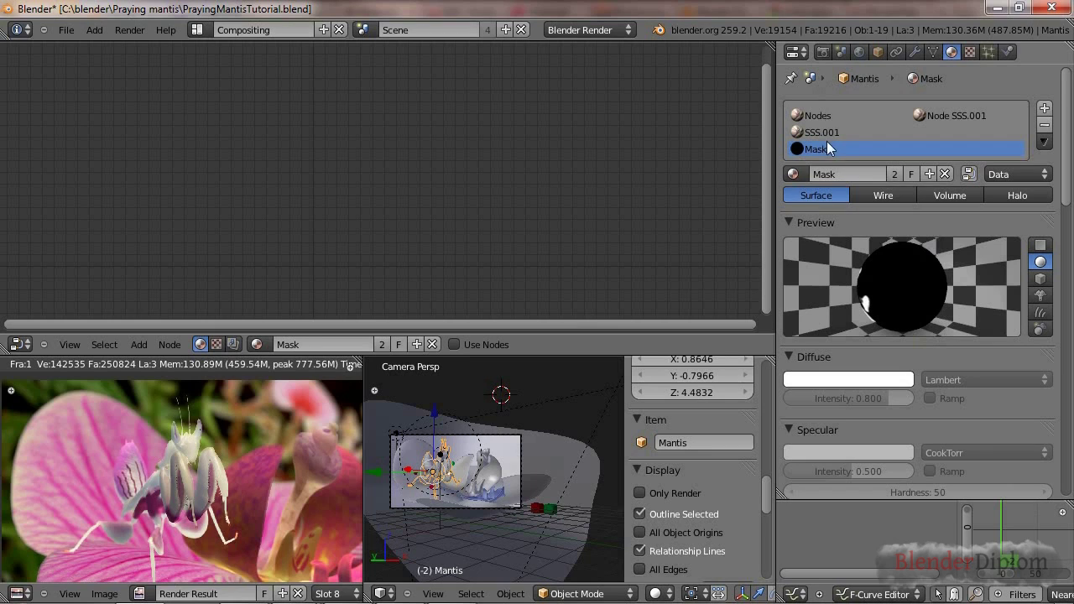
# Add a new material slot to the mantis and assign it the Mantis.002 material.
pyautogui.click(1045, 108)
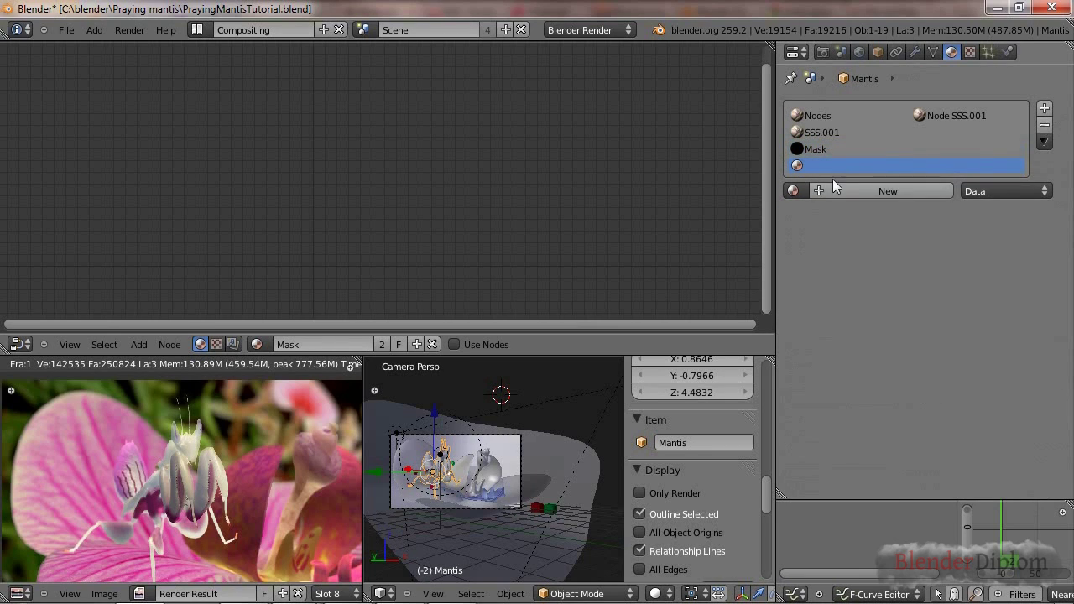
pyautogui.click(794, 190)
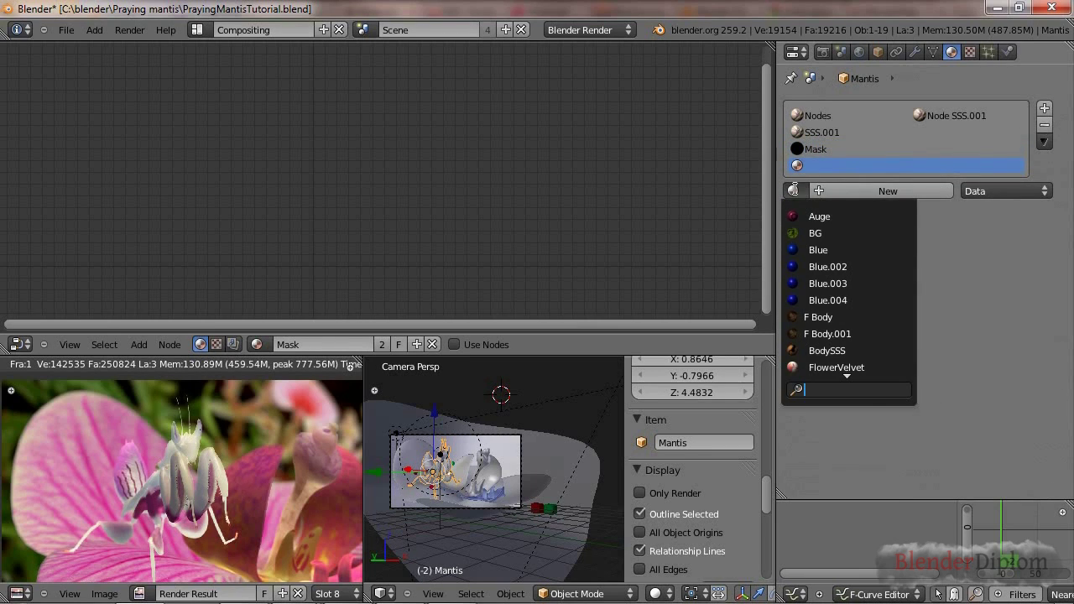
pyautogui.write('man')
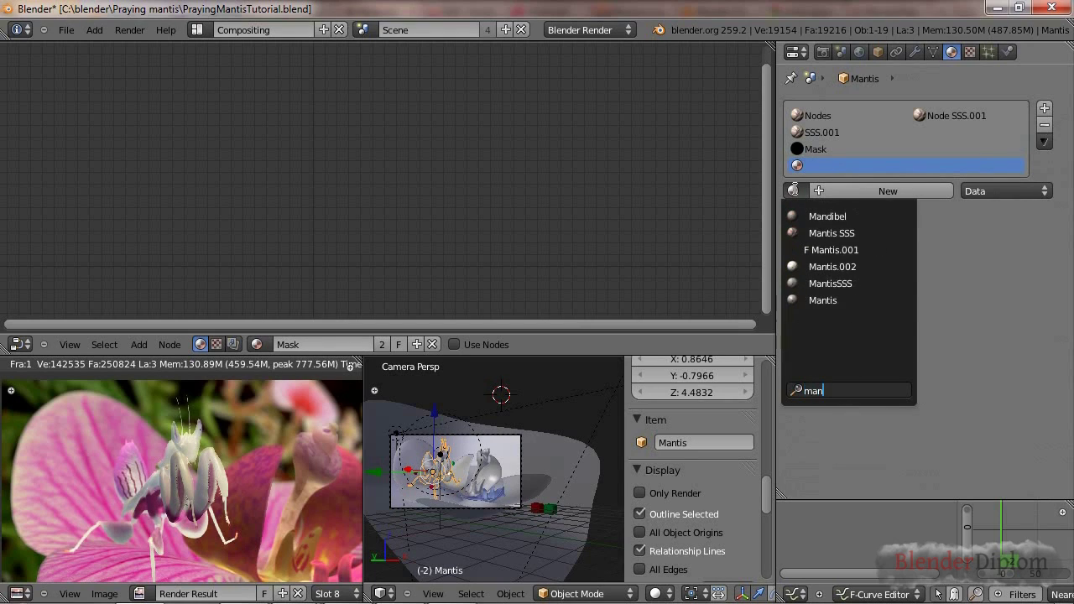
pyautogui.click(870, 270)
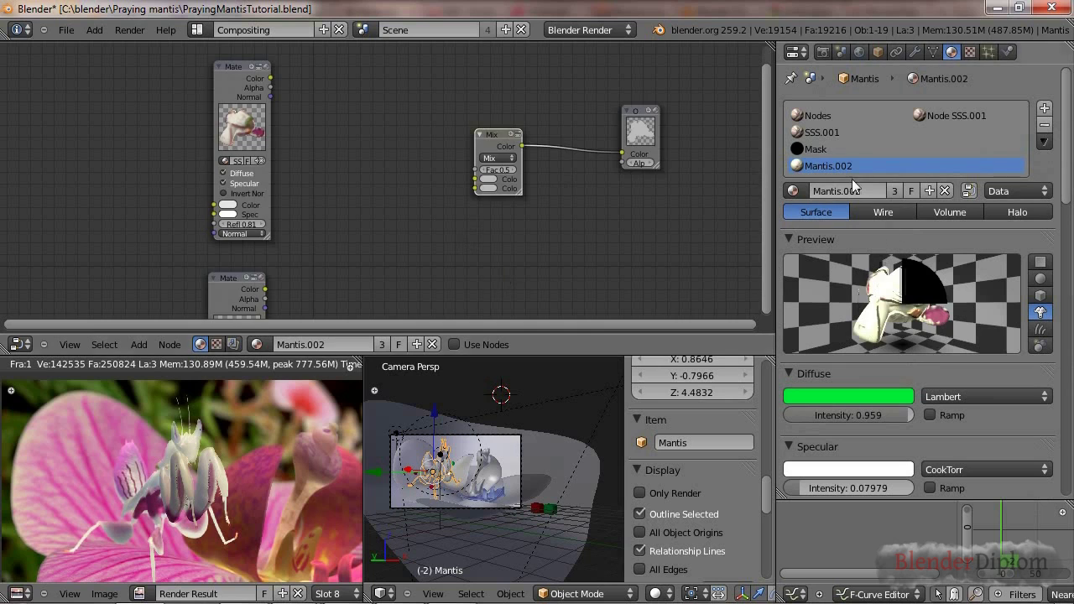
# In the Nodes material tree, duplicate the Mantis.002 Material node and set the copy to Mask.
pyautogui.click(843, 115)
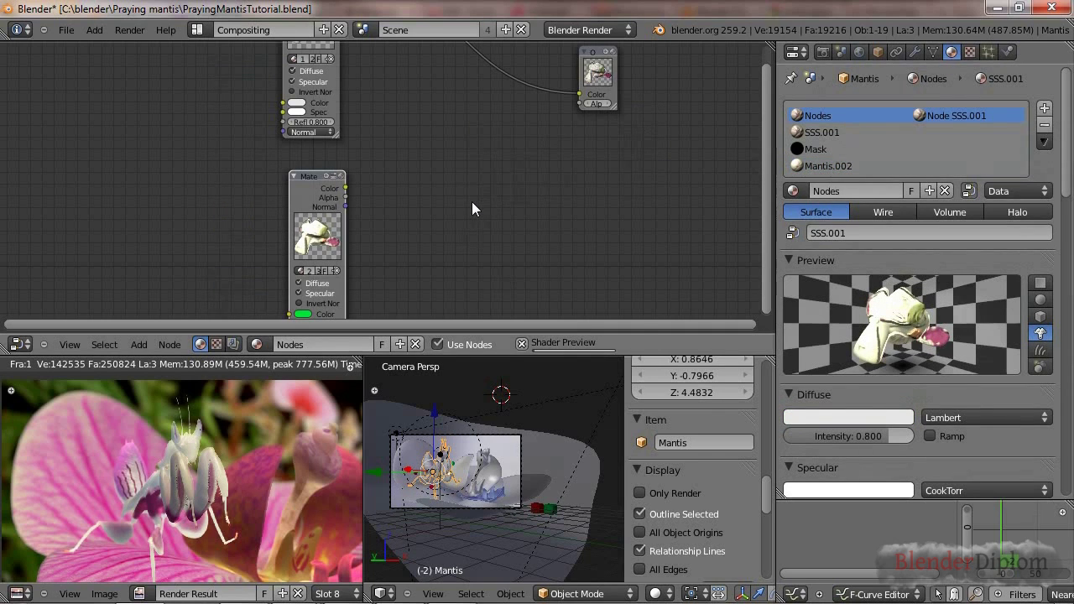
pyautogui.moveTo(473, 209); pyautogui.dragTo(451, 239, button='middle')
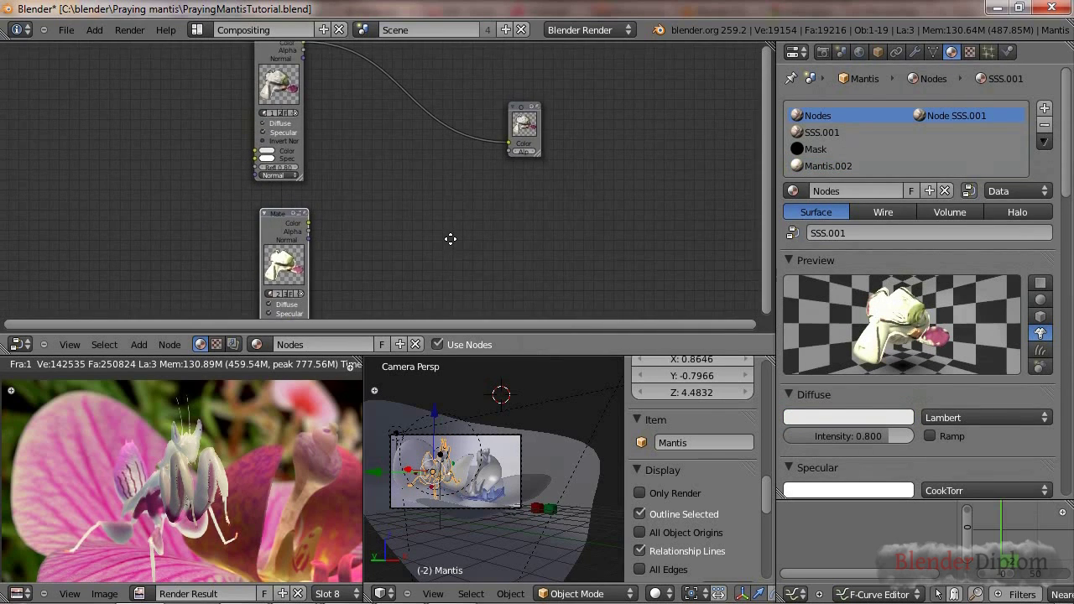
pyautogui.click(275, 216)
pyautogui.hotkey('shift', 'd')
pyautogui.click(356, 122)
pyautogui.keyDown('ctrl'); pyautogui.moveTo(356, 123); pyautogui.dragTo(435, 185, button='middle'); pyautogui.keyUp('ctrl')
pyautogui.click(349, 158)
pyautogui.write('mask')
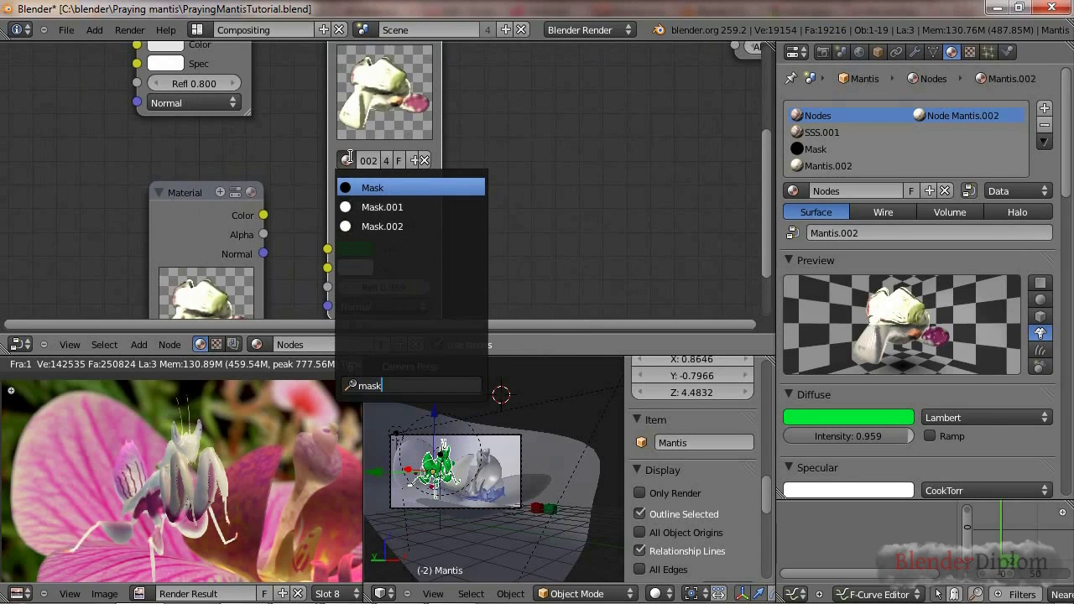
pyautogui.click(378, 190)
pyautogui.scroll(-4, 495, 235)
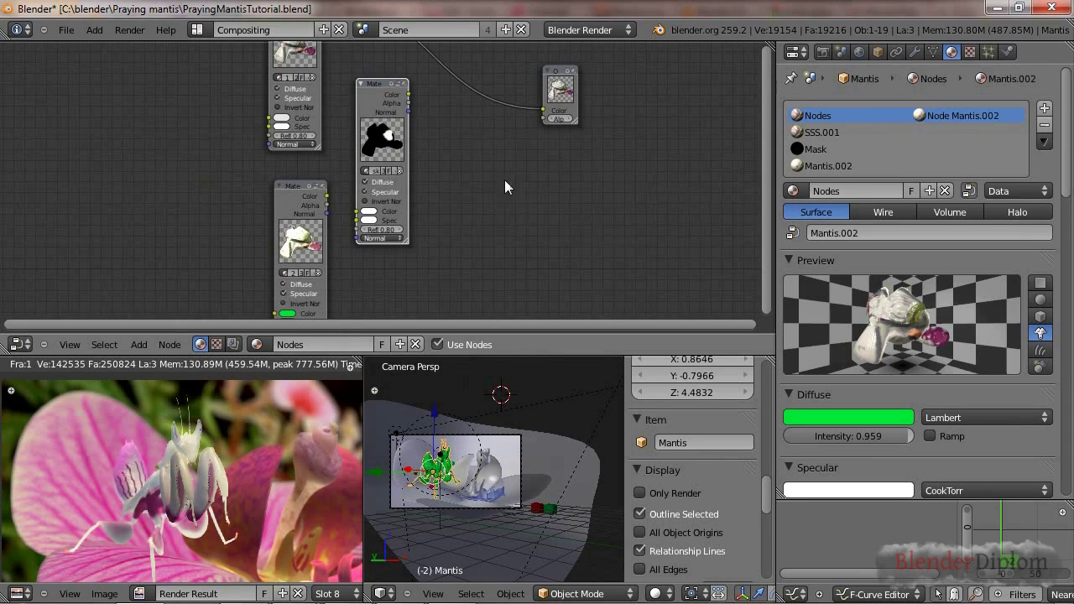
pyautogui.moveTo(504, 173); pyautogui.dragTo(476, 244, button='middle')
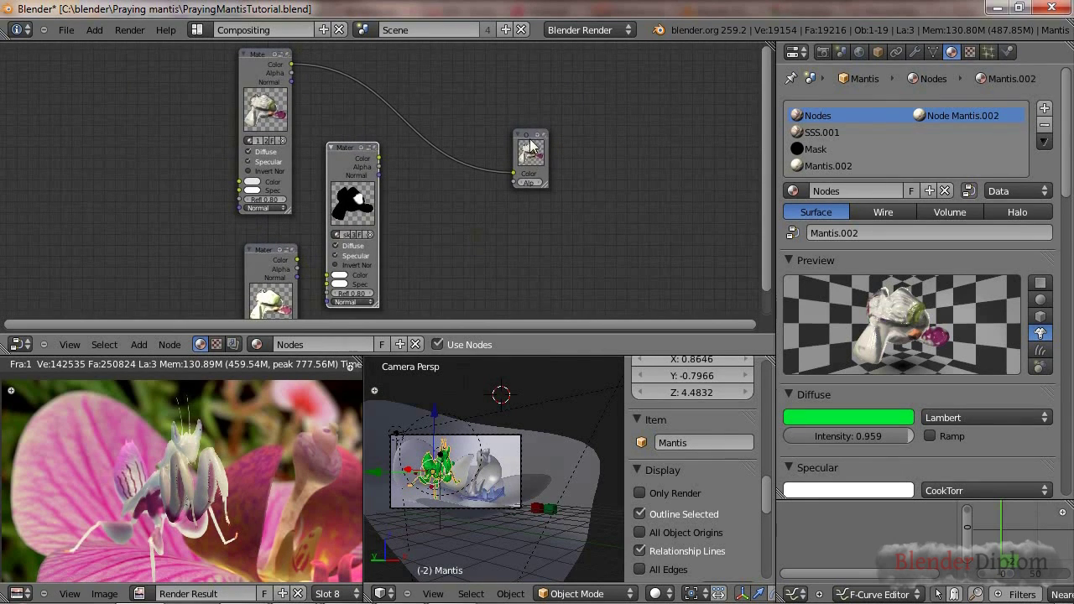
# Spread out the Output and bottom Material nodes to make room for a new node.
pyautogui.moveTo(531, 147); pyautogui.dragTo(590, 101)
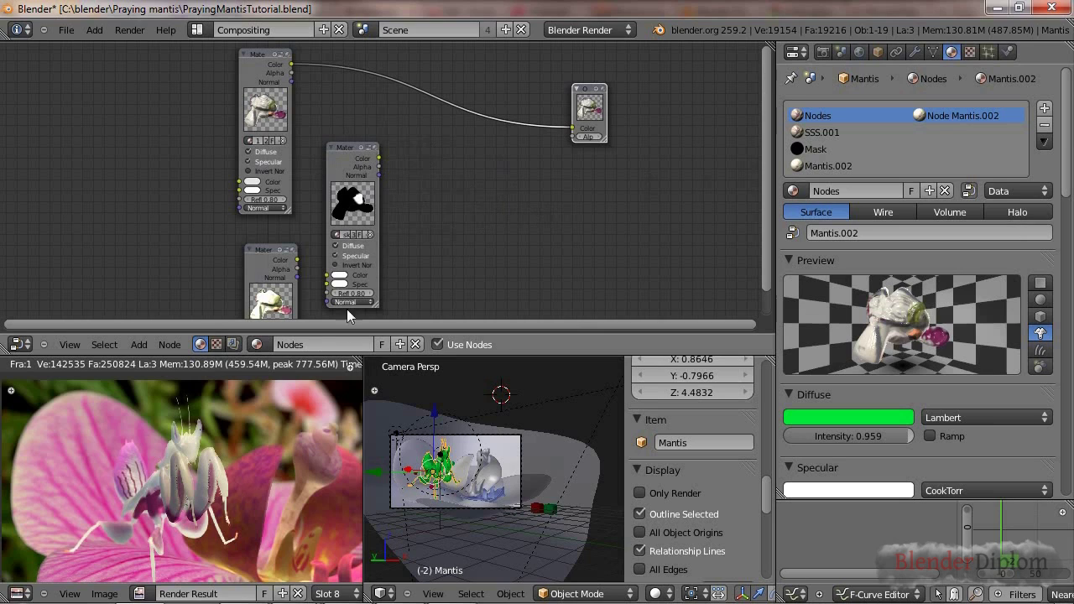
pyautogui.moveTo(268, 260); pyautogui.dragTo(268, 304)
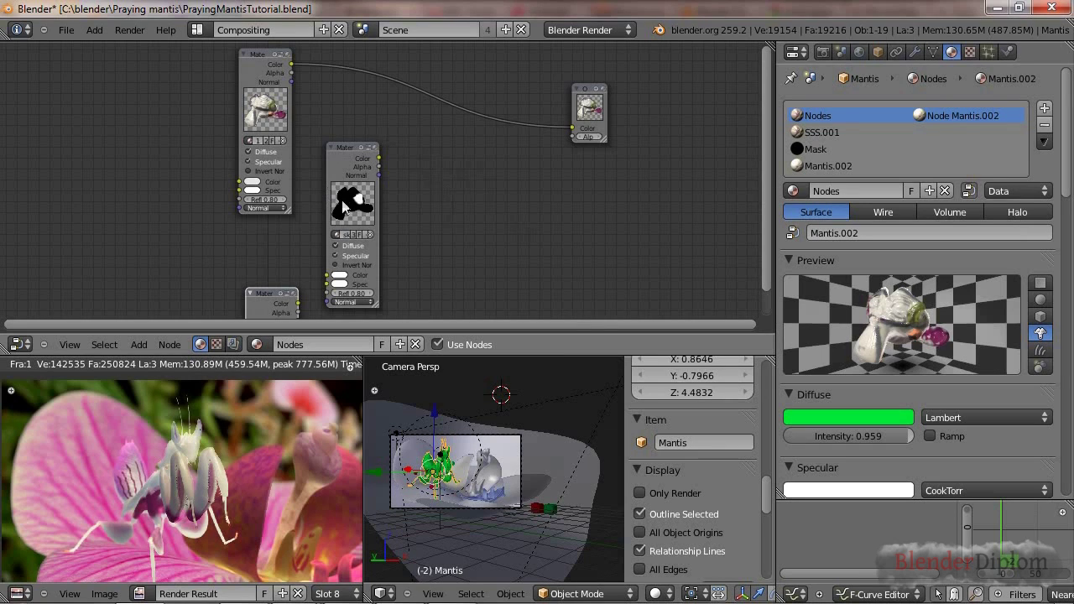
pyautogui.moveTo(588, 96); pyautogui.dragTo(635, 127)
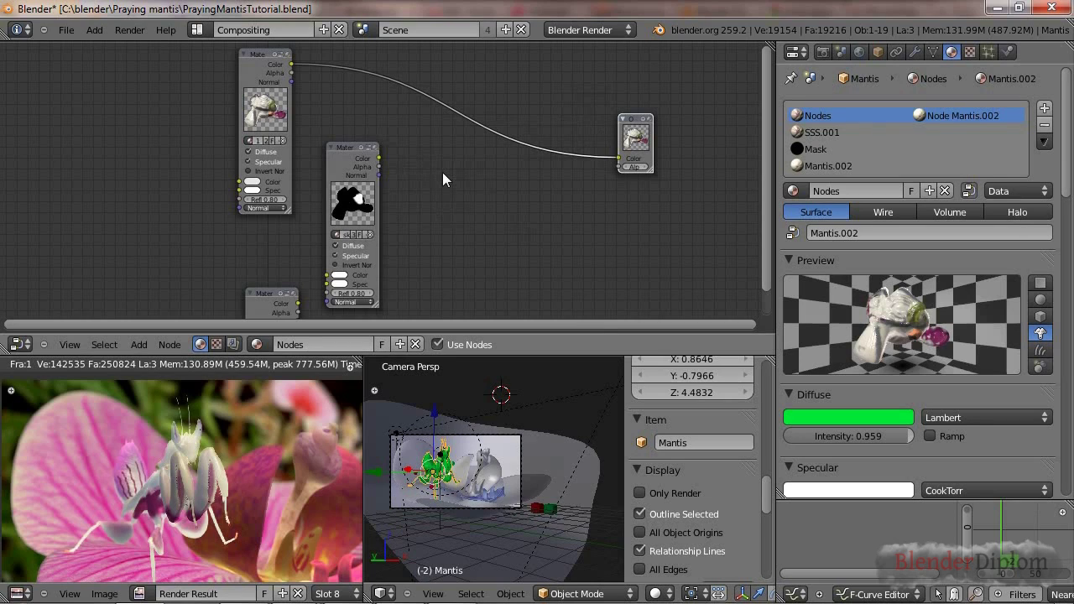
# Insert a Mix node before Output, with Mantis.002 into Color2 and Mask driving Fac.
pyautogui.hotkey('shift', 'a')
pyautogui.click(480, 174)
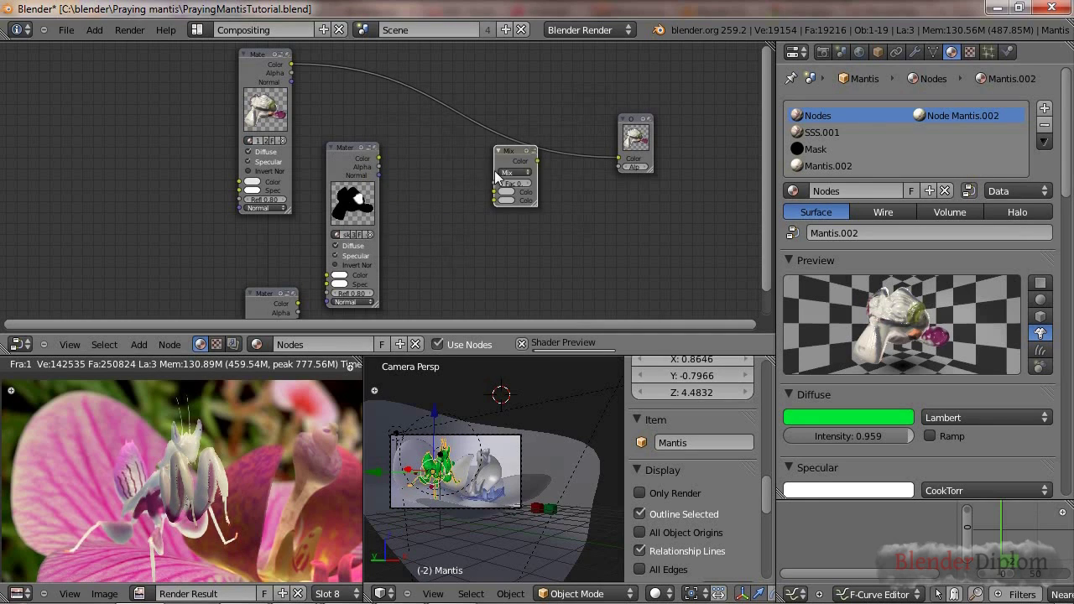
pyautogui.click(469, 167)
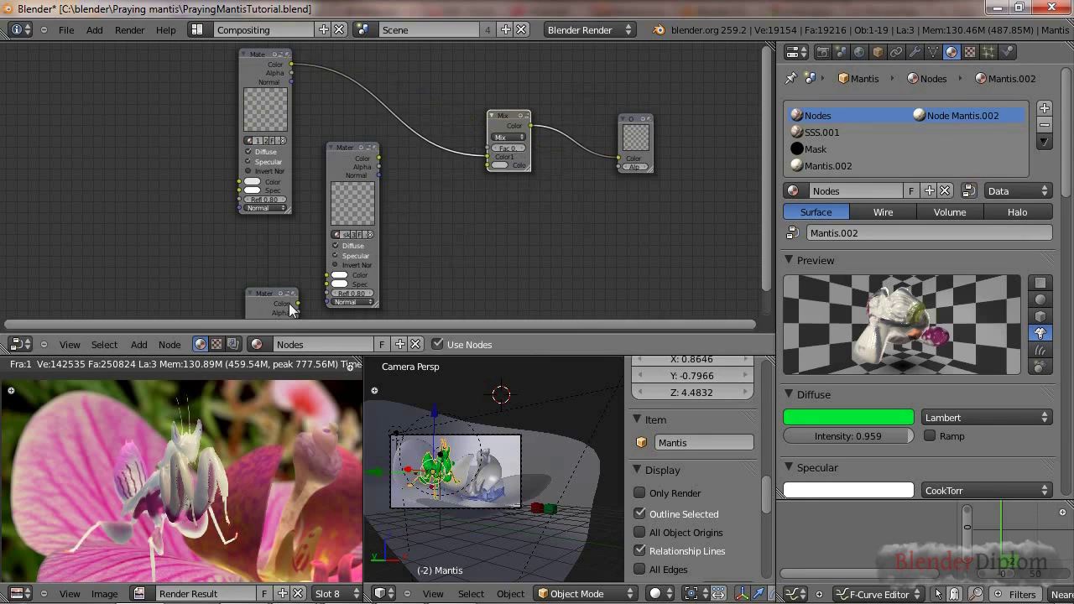
pyautogui.moveTo(298, 303); pyautogui.dragTo(487, 165)
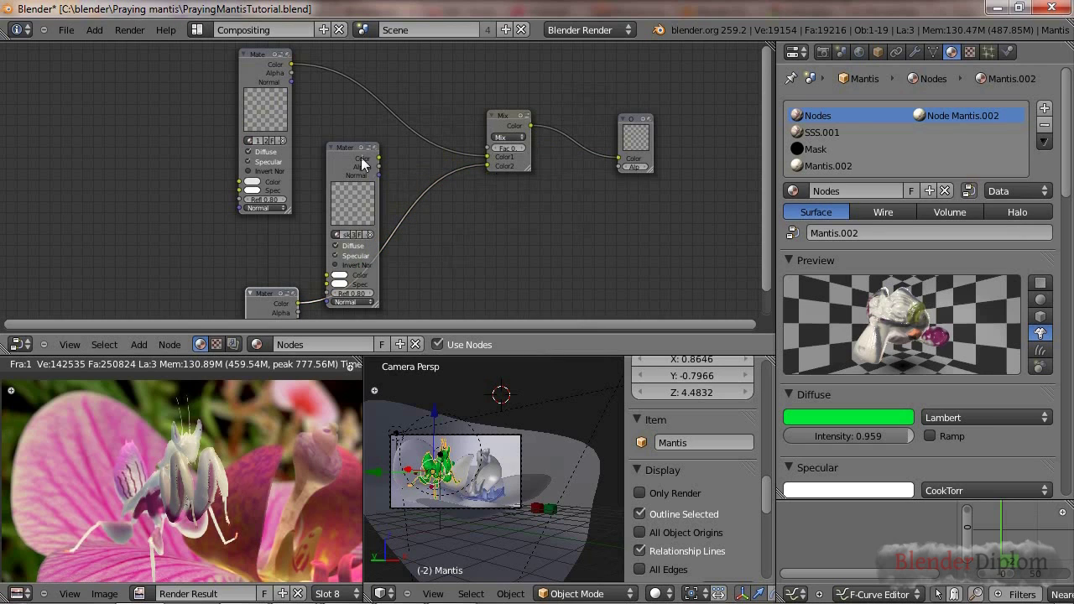
pyautogui.moveTo(354, 156); pyautogui.dragTo(316, 96)
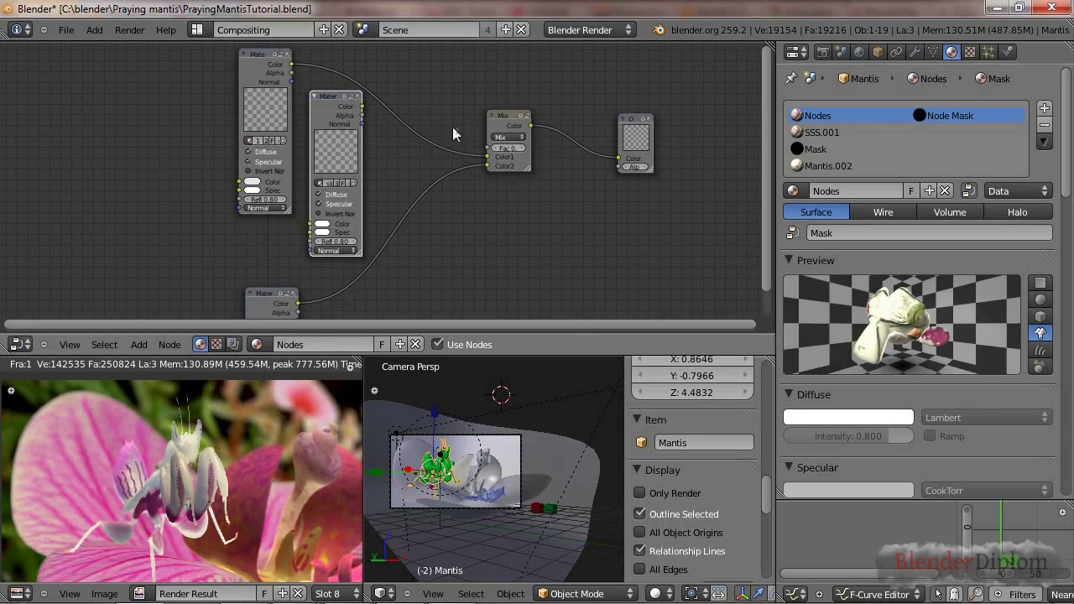
pyautogui.moveTo(365, 107); pyautogui.dragTo(486, 149)
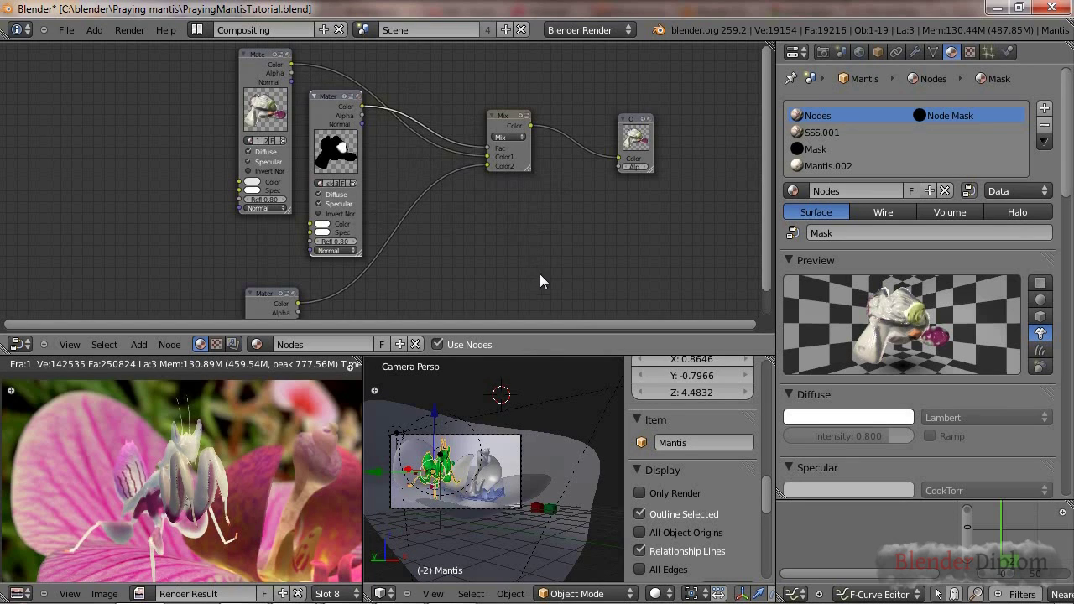
pyautogui.moveTo(540, 274); pyautogui.dragTo(648, 92, button='middle')
pyautogui.scroll(2, 489, 246)
pyautogui.click(391, 91)
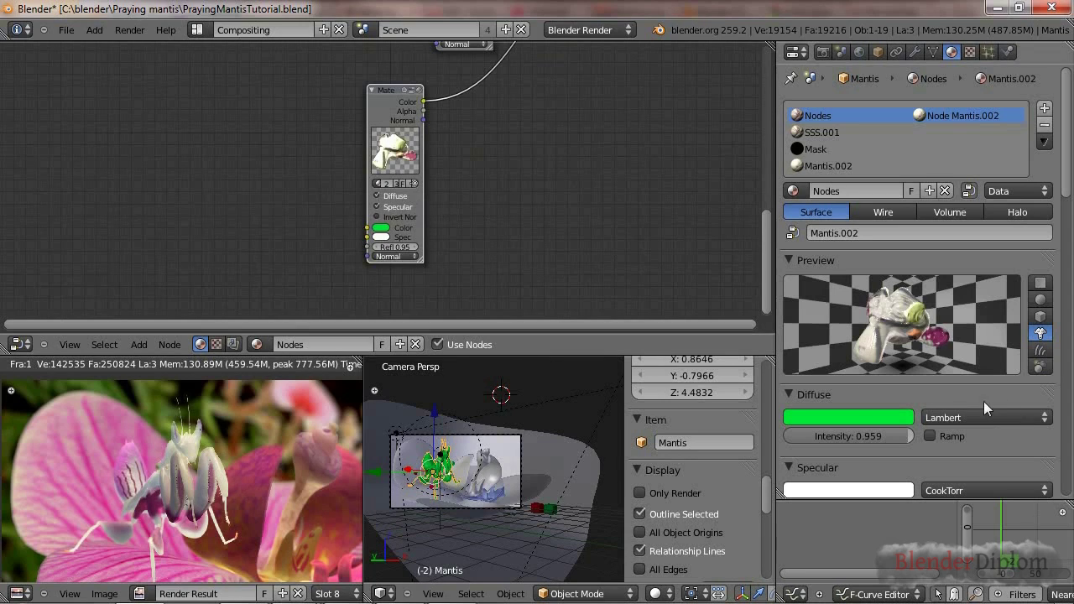
pyautogui.scroll(-6, 905, 329)
pyautogui.scroll(-10, 905, 329)
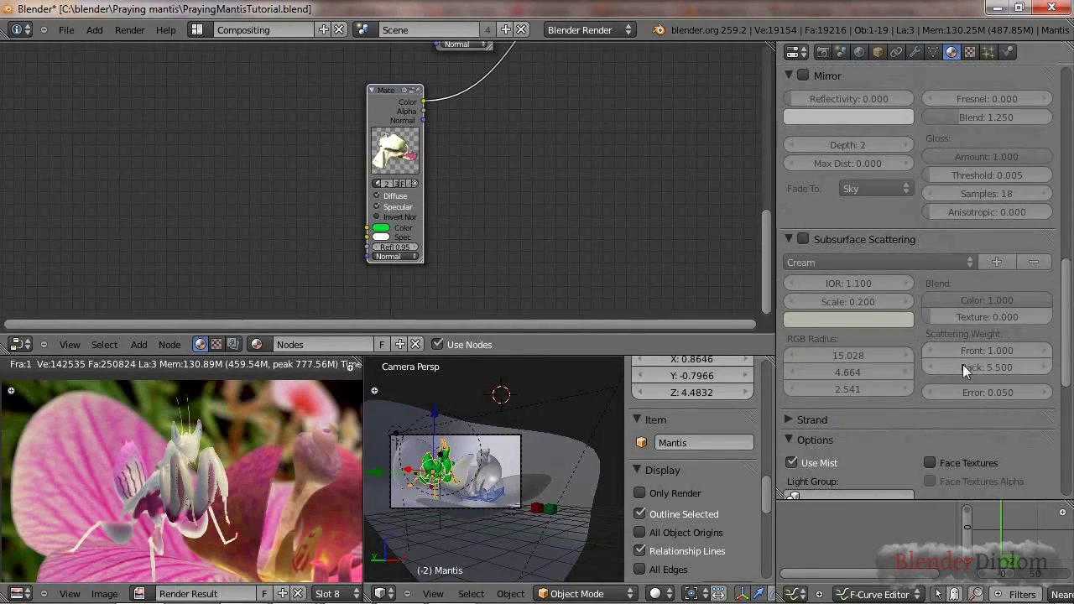
pyautogui.scroll(3, 954, 364)
pyautogui.scroll(-3, 1039, 367)
pyautogui.scroll(15, 998, 385)
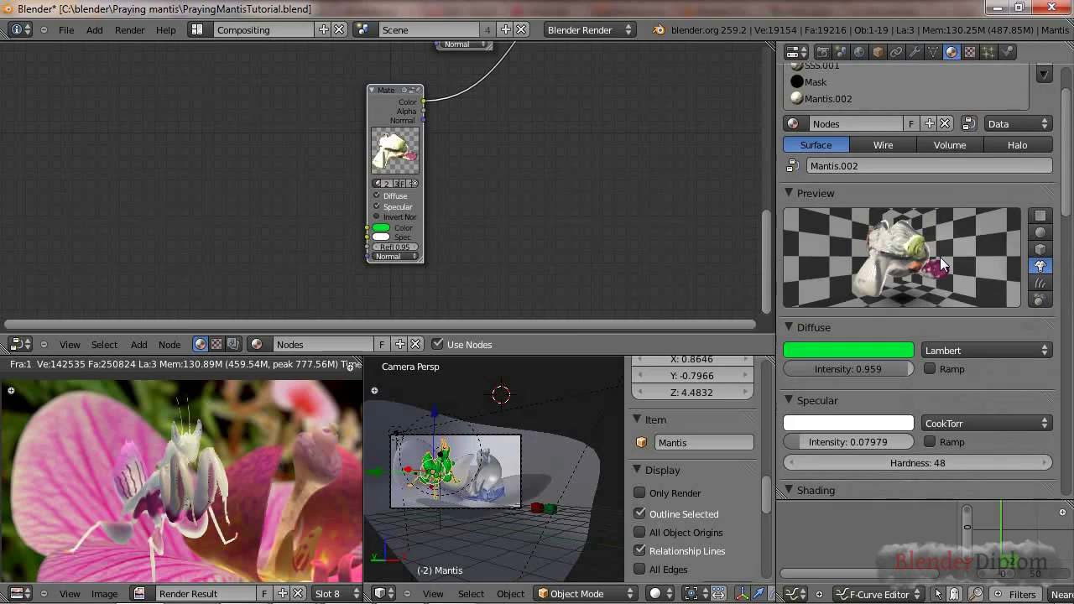
pyautogui.moveTo(569, 202); pyautogui.dragTo(398, 307, button='middle')
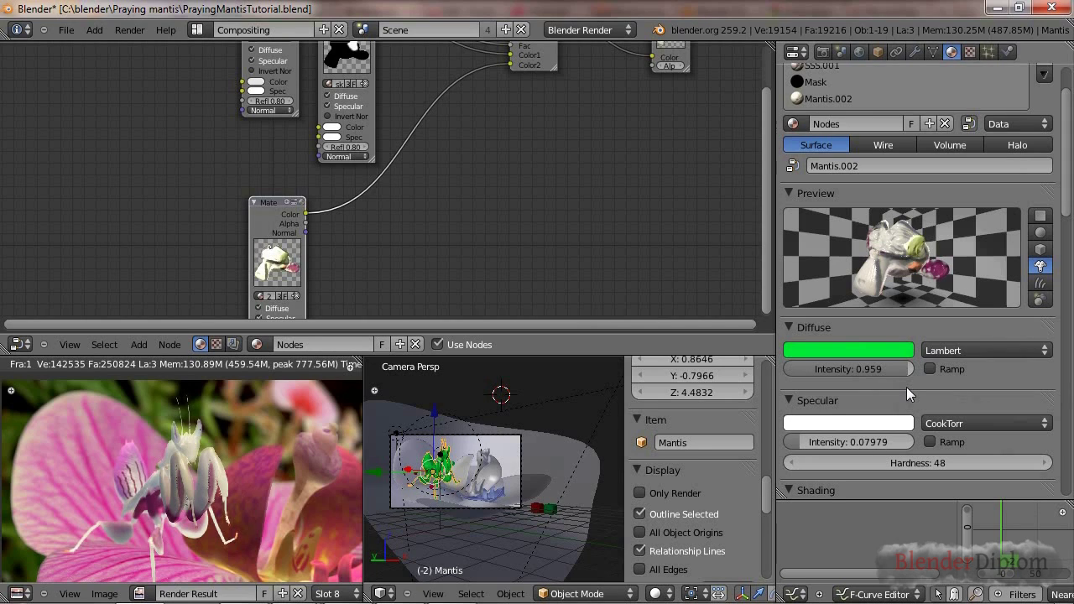
pyautogui.scroll(-2, 906, 387)
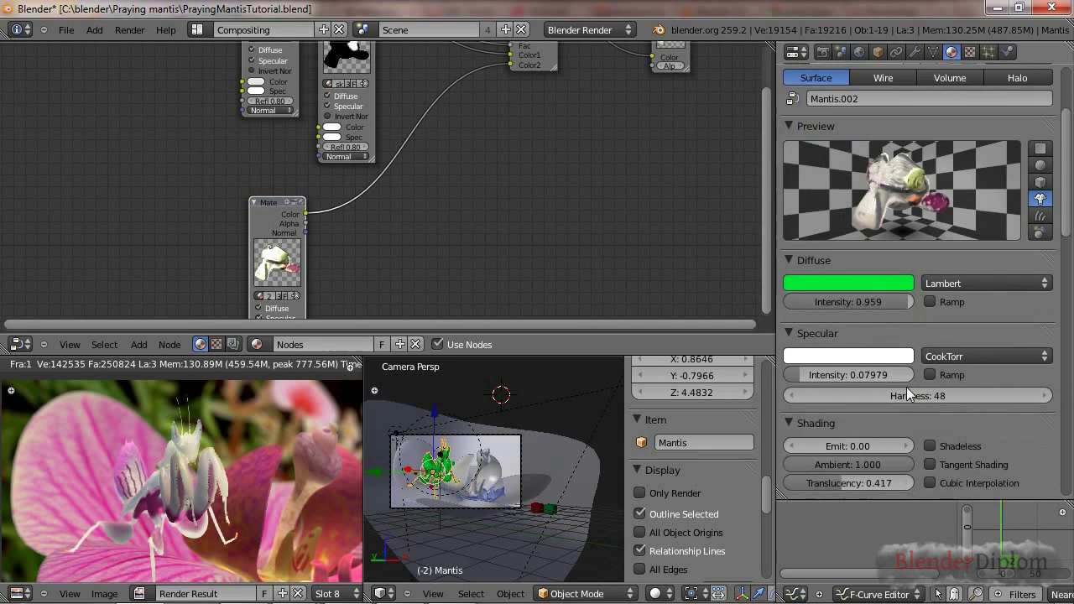
pyautogui.scroll(2, 906, 386)
pyautogui.scroll(2, 907, 386)
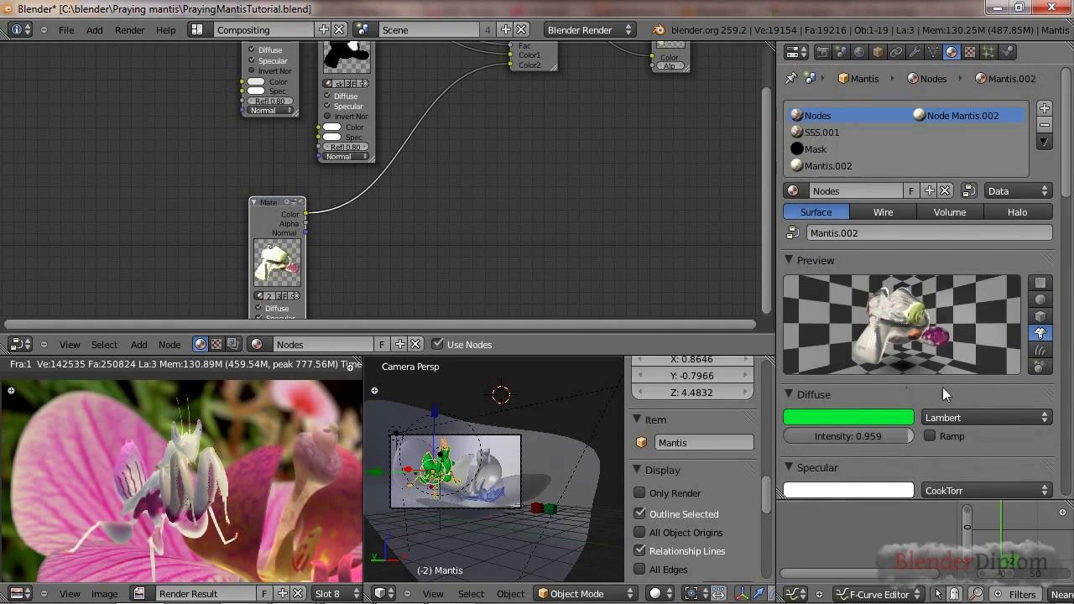
pyautogui.moveTo(414, 149); pyautogui.dragTo(394, 309, button='middle')
# Move SSS.001 up and Mask down beside the Mix node, then pan the 3D view.
pyautogui.moveTo(254, 104); pyautogui.dragTo(272, 55)
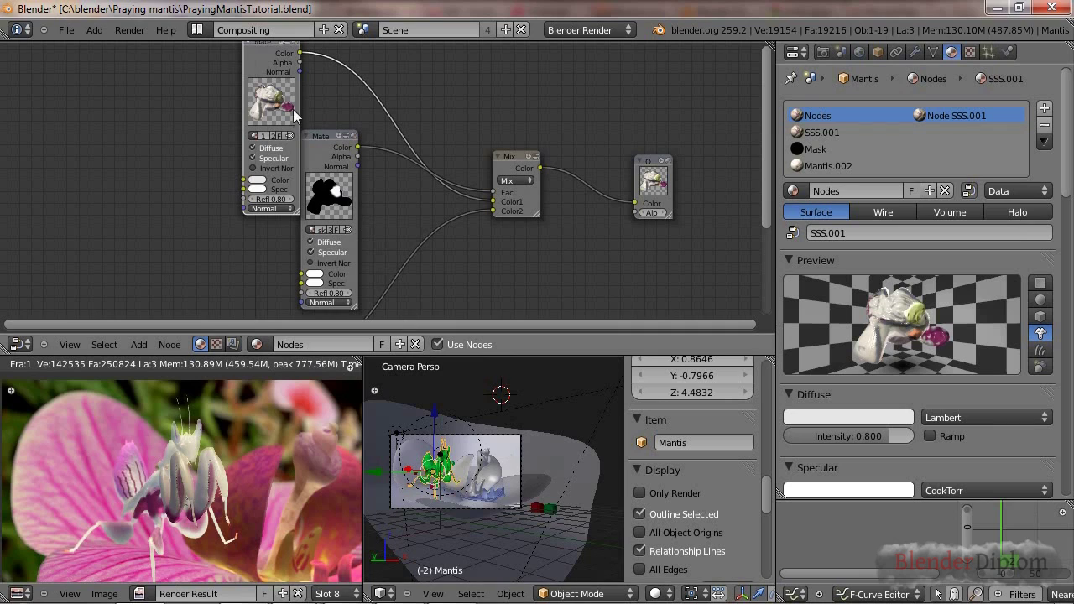
pyautogui.moveTo(330, 136); pyautogui.dragTo(339, 170)
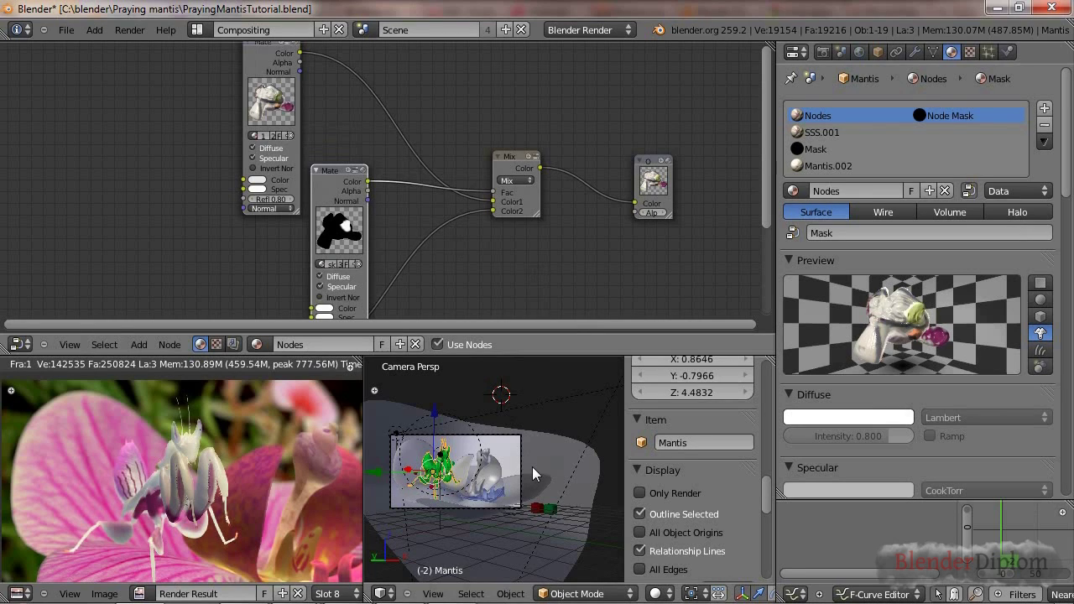
pyautogui.keyDown('shift'); pyautogui.moveTo(533, 466); pyautogui.dragTo(580, 453, button='middle'); pyautogui.keyUp('shift')
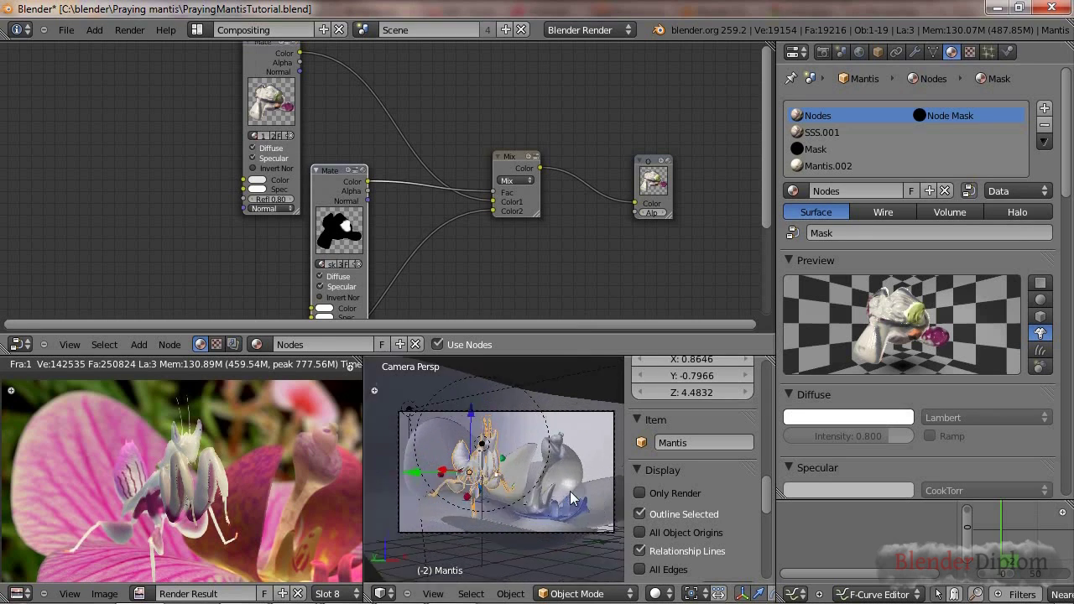